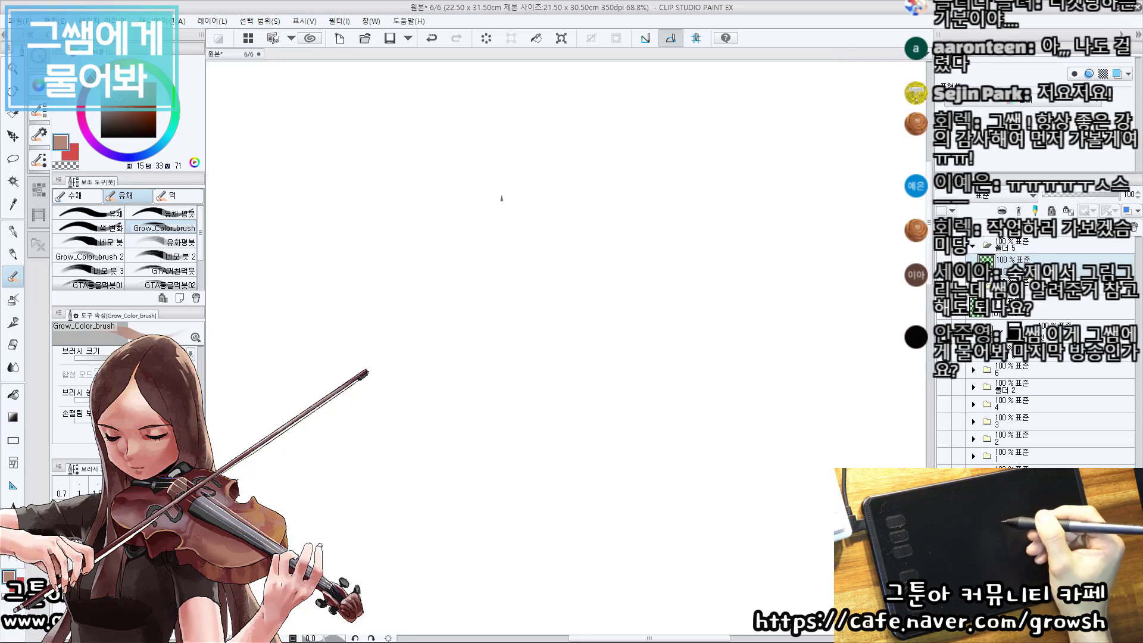
Sketch the egg-shaped outline of the woman's face in the upper part of the canvas.
{"action": "mouse_move", "coordinate": [458, 156]}
{"action": "left_mouse_down"}
{"action": "mouse_move", "coordinate": [418, 202]}
{"action": "mouse_move", "coordinate": [444, 153]}
{"action": "mouse_move", "coordinate": [536, 230]}
{"action": "left_mouse_up"}
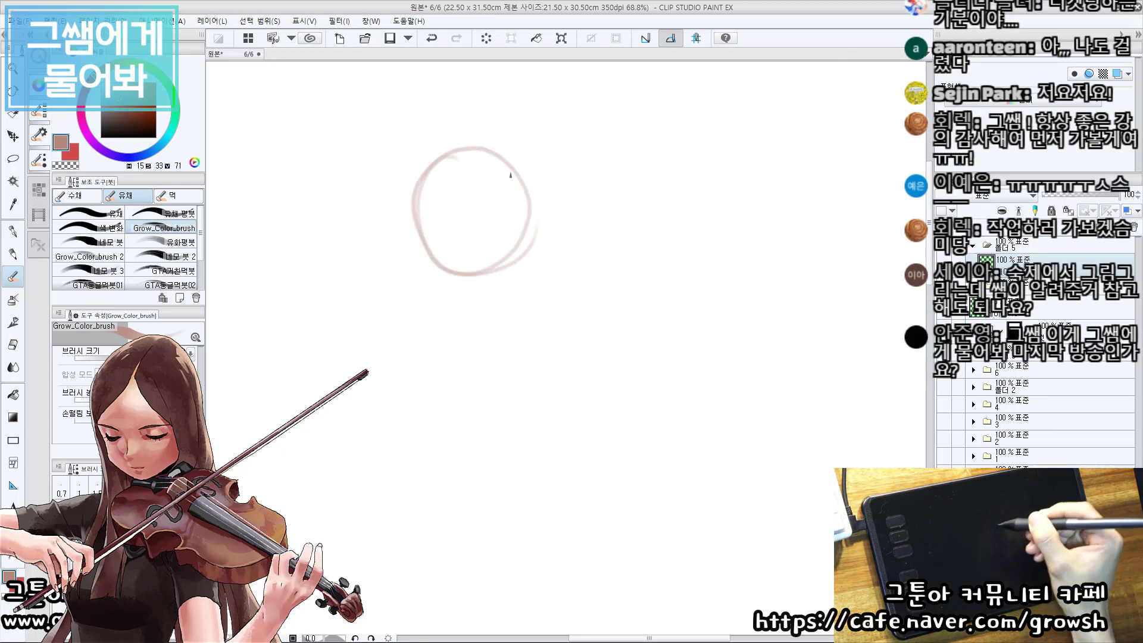
{"action": "key", "text": "ctrl+z"}
{"action": "mouse_move", "coordinate": [406, 192]}
{"action": "left_mouse_down"}
{"action": "mouse_move", "coordinate": [417, 265]}
{"action": "mouse_move", "coordinate": [461, 303]}
{"action": "mouse_move", "coordinate": [503, 289]}
{"action": "mouse_move", "coordinate": [527, 262]}
{"action": "left_mouse_up"}
{"action": "mouse_move", "coordinate": [524, 195]}
{"action": "left_mouse_down"}
{"action": "mouse_move", "coordinate": [527, 268]}
{"action": "mouse_move", "coordinate": [534, 202]}
{"action": "mouse_move", "coordinate": [524, 271]}
{"action": "mouse_move", "coordinate": [439, 150]}
{"action": "mouse_move", "coordinate": [428, 163]}
{"action": "mouse_move", "coordinate": [424, 148]}
{"action": "mouse_move", "coordinate": [455, 160]}
{"action": "left_mouse_up"}
{"action": "key", "text": "ctrl+z"}
Sketch the hair strand that falls diagonally across the face and the outer edge of the hair on that side.
{"action": "key", "text": "ctrl+z"}
{"action": "key", "text": "ctrl+z"}
{"action": "left_click_drag", "start_coordinate": [457, 156], "coordinate": [506, 224]}
{"action": "left_click_drag", "start_coordinate": [481, 171], "coordinate": [528, 271]}
{"action": "key", "text": "ctrl+z"}
{"action": "left_click_drag", "start_coordinate": [509, 219], "coordinate": [513, 292]}
{"action": "left_click_drag", "start_coordinate": [536, 242], "coordinate": [517, 289]}
{"action": "mouse_move", "coordinate": [488, 93]}
{"action": "left_mouse_down"}
{"action": "mouse_move", "coordinate": [535, 163]}
{"action": "mouse_move", "coordinate": [534, 151]}
{"action": "mouse_move", "coordinate": [536, 266]}
{"action": "left_mouse_up"}
{"action": "key", "text": "ctrl+z"}
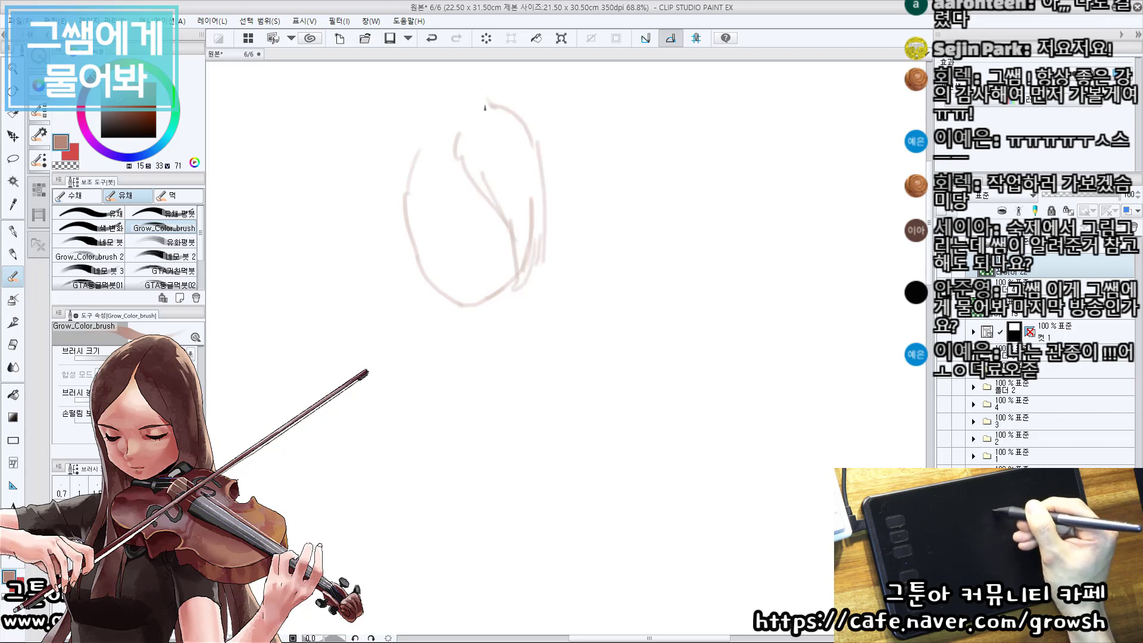
Sketch the crown of the hair with its parting and the long strand hanging down the other side of the face.
{"action": "mouse_move", "coordinate": [488, 106]}
{"action": "left_mouse_down"}
{"action": "mouse_move", "coordinate": [423, 134]}
{"action": "mouse_move", "coordinate": [407, 157]}
{"action": "left_mouse_up"}
{"action": "mouse_move", "coordinate": [446, 112]}
{"action": "left_mouse_down"}
{"action": "mouse_move", "coordinate": [414, 145]}
{"action": "mouse_move", "coordinate": [396, 197]}
{"action": "left_mouse_up"}
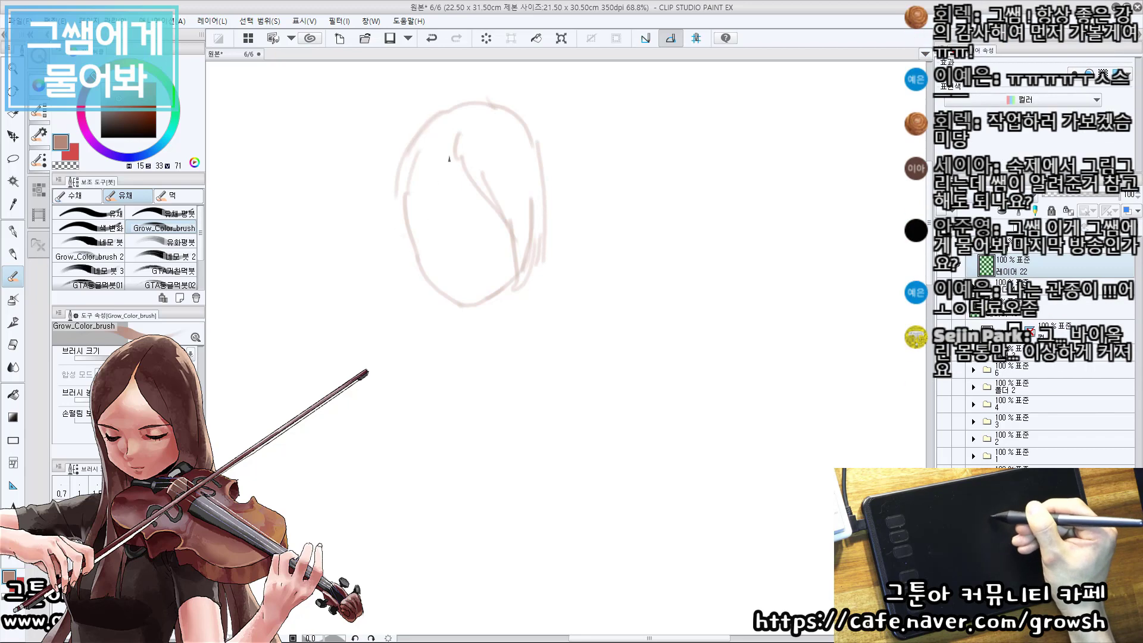
{"action": "mouse_move", "coordinate": [449, 144]}
{"action": "left_mouse_down"}
{"action": "mouse_move", "coordinate": [414, 195]}
{"action": "mouse_move", "coordinate": [417, 186]}
{"action": "left_mouse_up"}
{"action": "left_click_drag", "start_coordinate": [470, 111], "coordinate": [460, 129]}
{"action": "mouse_move", "coordinate": [453, 112]}
{"action": "left_mouse_down"}
{"action": "mouse_move", "coordinate": [459, 136]}
{"action": "mouse_move", "coordinate": [492, 112]}
{"action": "left_mouse_up"}
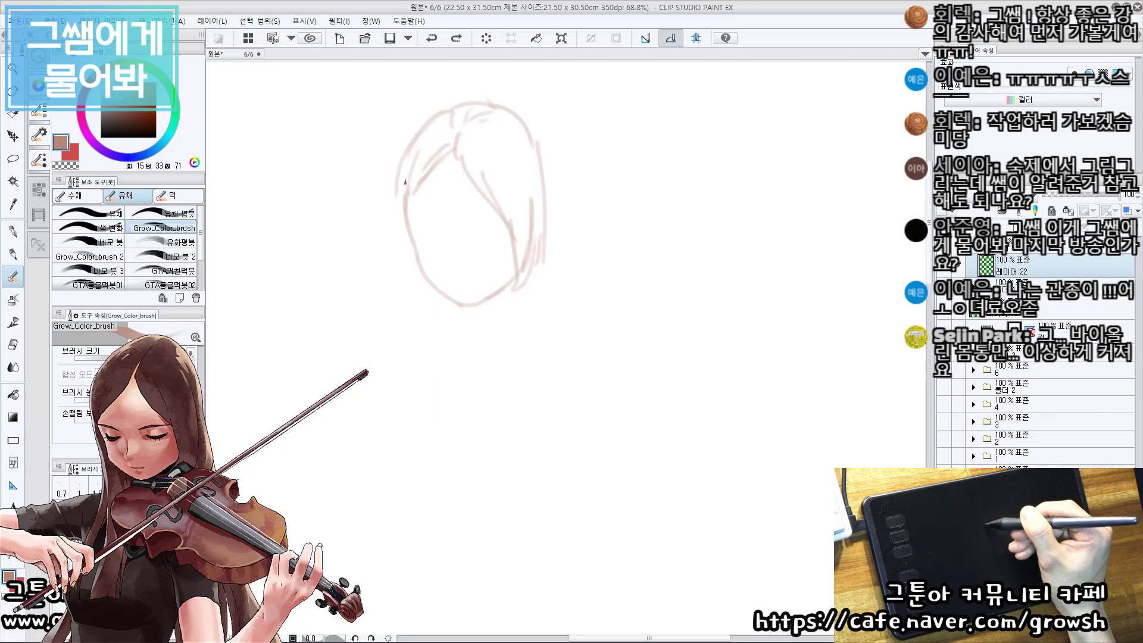
{"action": "mouse_move", "coordinate": [403, 173]}
{"action": "left_mouse_down"}
{"action": "mouse_move", "coordinate": [399, 310]}
{"action": "mouse_move", "coordinate": [427, 288]}
{"action": "left_mouse_up"}
{"action": "left_click_drag", "start_coordinate": [508, 293], "coordinate": [493, 291]}
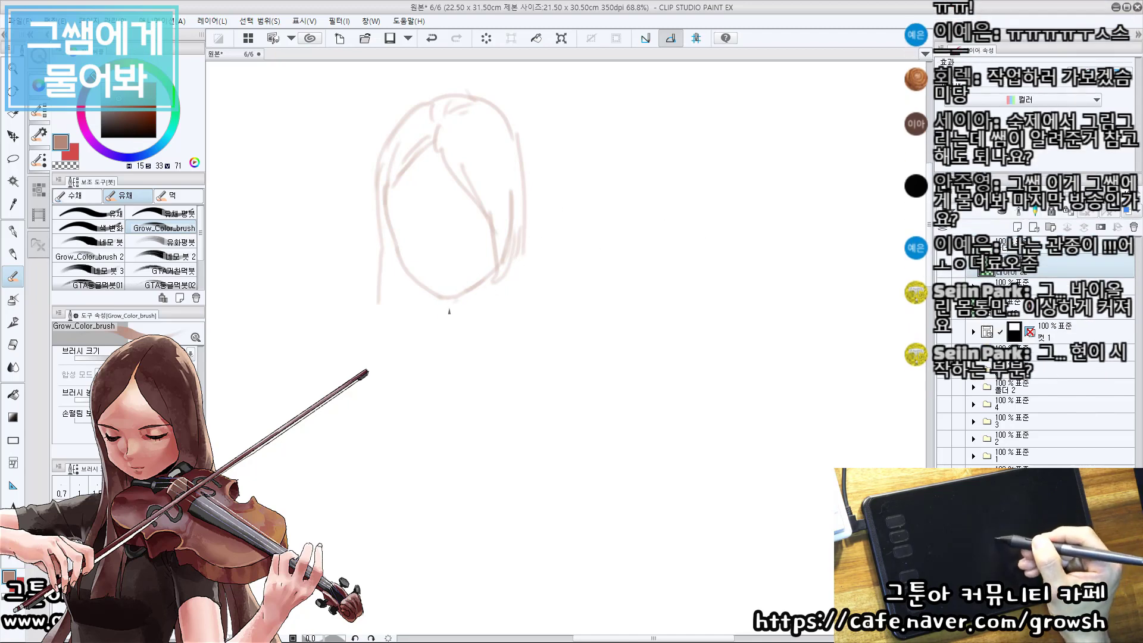
{"action": "mouse_move", "coordinate": [453, 300]}
{"action": "left_mouse_down"}
{"action": "mouse_move", "coordinate": [435, 342]}
{"action": "mouse_move", "coordinate": [437, 381]}
{"action": "left_mouse_up"}
{"action": "left_click_drag", "start_coordinate": [506, 262], "coordinate": [557, 244]}
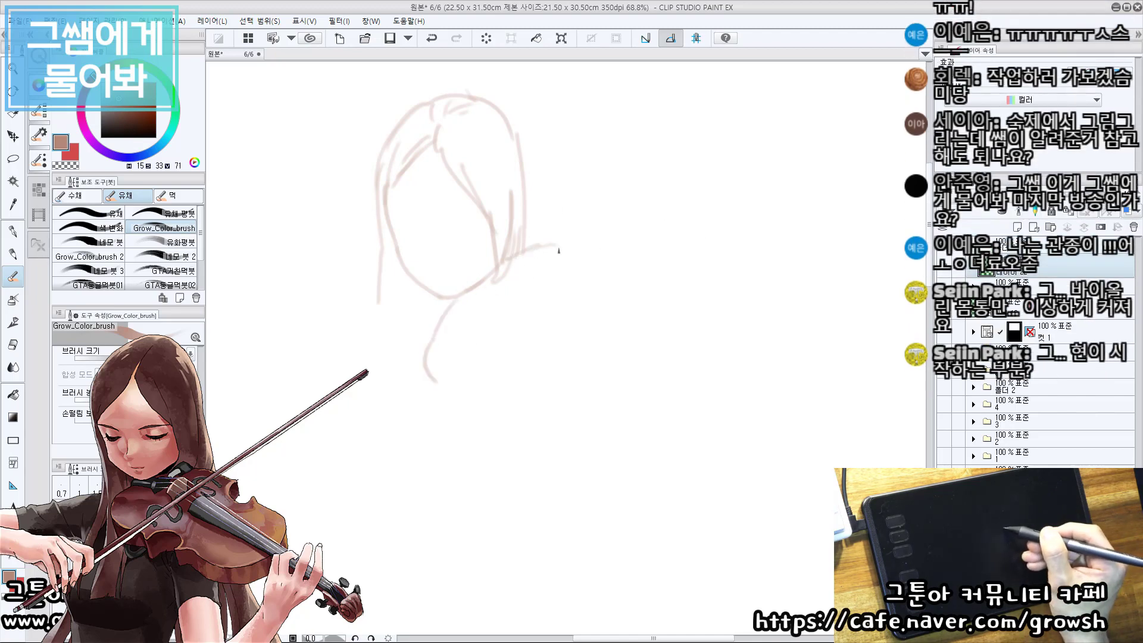
{"action": "key", "text": "ctrl+z"}
{"action": "key", "text": "ctrl+z"}
{"action": "key", "text": "ctrl+z"}
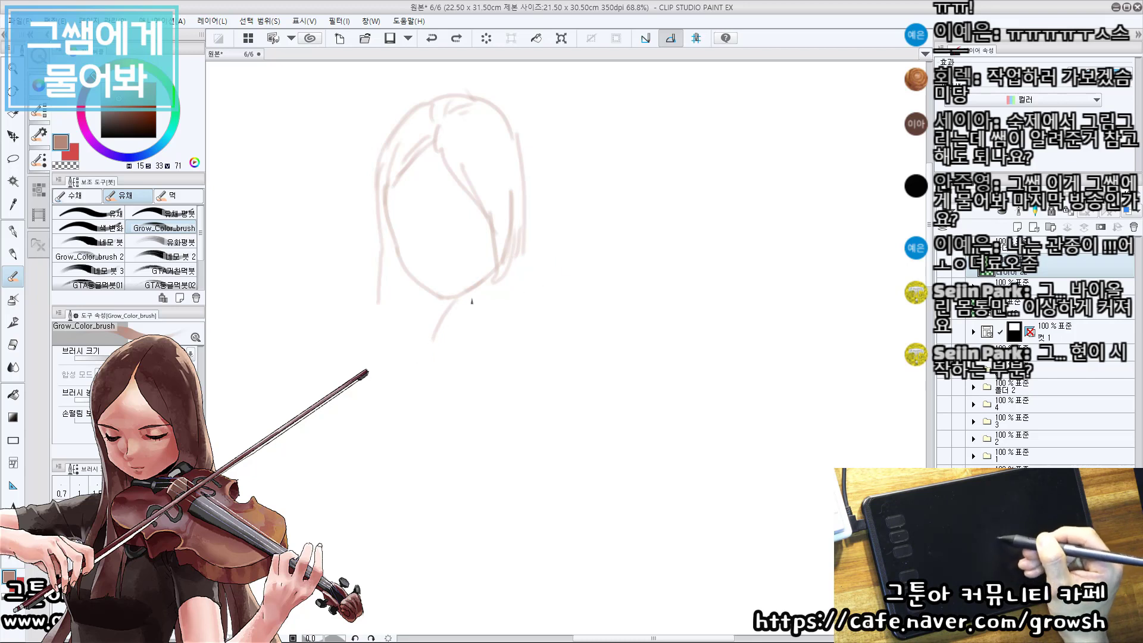
Sketch the rounded chin-end edge of the violin below the chin and the short upper edge beside the hair.
{"action": "mouse_move", "coordinate": [477, 289]}
{"action": "left_mouse_down"}
{"action": "mouse_move", "coordinate": [536, 260]}
{"action": "mouse_move", "coordinate": [569, 267]}
{"action": "left_mouse_up"}
{"action": "mouse_move", "coordinate": [476, 305]}
{"action": "left_mouse_down"}
{"action": "mouse_move", "coordinate": [498, 282]}
{"action": "mouse_move", "coordinate": [433, 350]}
{"action": "mouse_move", "coordinate": [448, 397]}
{"action": "left_mouse_up"}
{"action": "key", "text": "ctrl+z"}
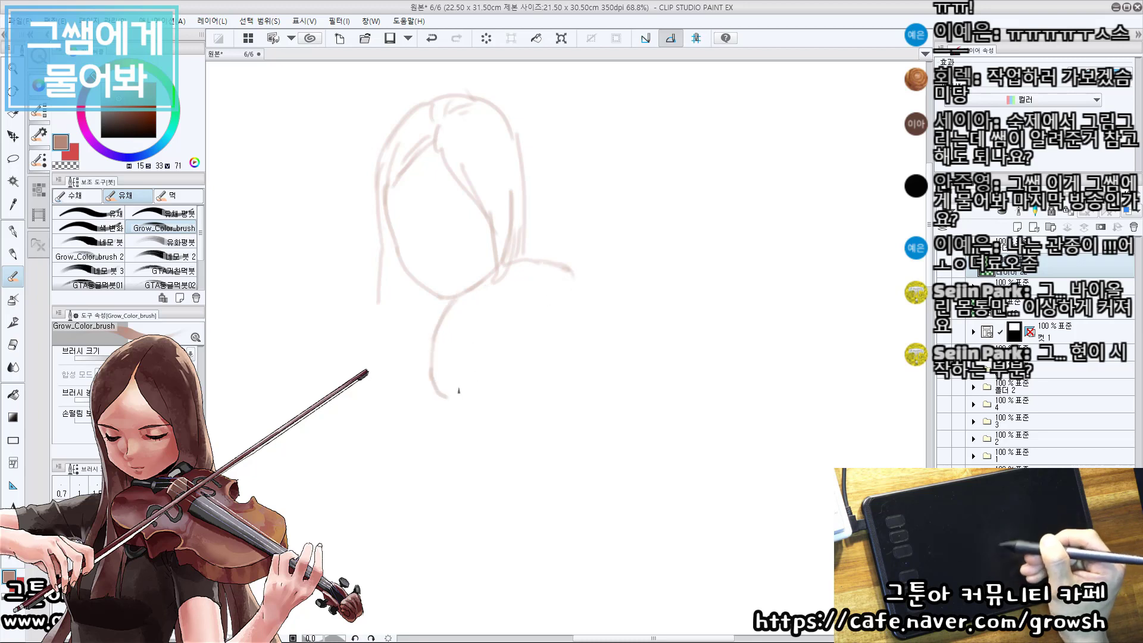
{"action": "mouse_move", "coordinate": [442, 393]}
{"action": "left_mouse_down"}
{"action": "mouse_move", "coordinate": [503, 400]}
{"action": "mouse_move", "coordinate": [483, 400]}
{"action": "left_mouse_up"}
{"action": "key", "text": "ctrl+z"}
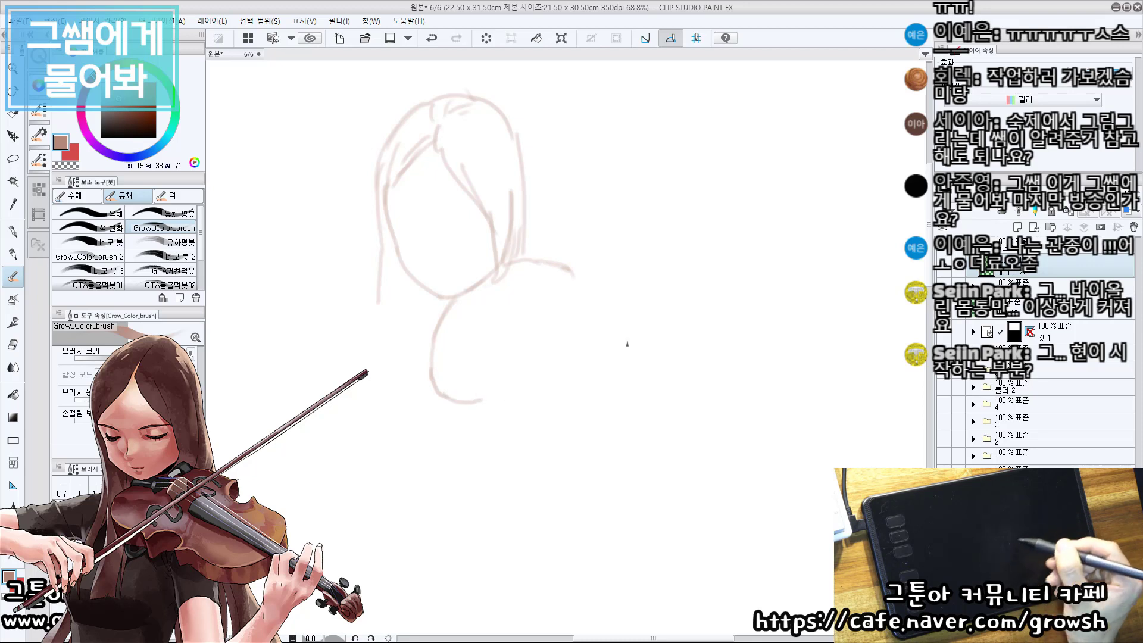
Sketch the violin's long center line from below the chin diagonally down to the far end of the neck.
{"action": "mouse_move", "coordinate": [525, 310]}
{"action": "left_mouse_down"}
{"action": "mouse_move", "coordinate": [494, 300]}
{"action": "mouse_move", "coordinate": [520, 321]}
{"action": "mouse_move", "coordinate": [730, 407]}
{"action": "left_mouse_up"}
{"action": "left_click_drag", "start_coordinate": [441, 290], "coordinate": [746, 403]}
{"action": "key", "text": "ctrl+z"}
{"action": "mouse_move", "coordinate": [649, 371]}
{"action": "left_mouse_down"}
{"action": "mouse_move", "coordinate": [763, 414]}
{"action": "mouse_move", "coordinate": [756, 424]}
{"action": "mouse_move", "coordinate": [639, 370]}
{"action": "mouse_move", "coordinate": [731, 445]}
{"action": "left_mouse_up"}
{"action": "key", "text": "e"}
{"action": "key", "text": "b"}
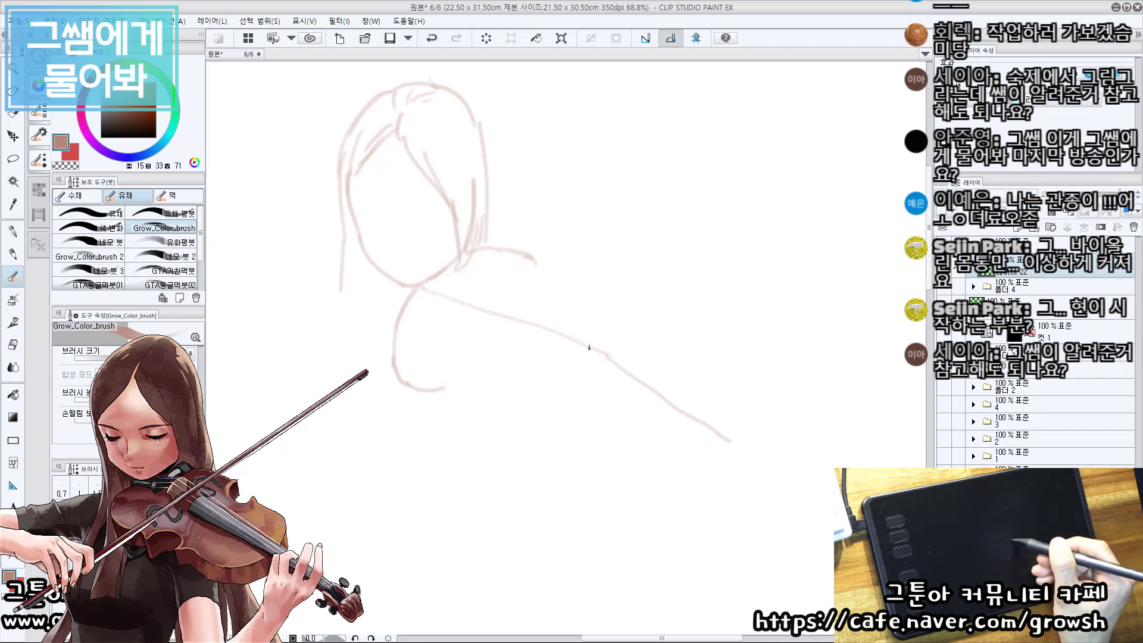
{"action": "left_click_drag", "start_coordinate": [589, 347], "coordinate": [766, 455]}
{"action": "key", "text": "ctrl+z"}
{"action": "mouse_move", "coordinate": [600, 345]}
{"action": "left_mouse_down"}
{"action": "mouse_move", "coordinate": [717, 427]}
{"action": "mouse_move", "coordinate": [593, 358]}
{"action": "mouse_move", "coordinate": [729, 442]}
{"action": "left_mouse_up"}
{"action": "key", "text": "ctrl+z"}
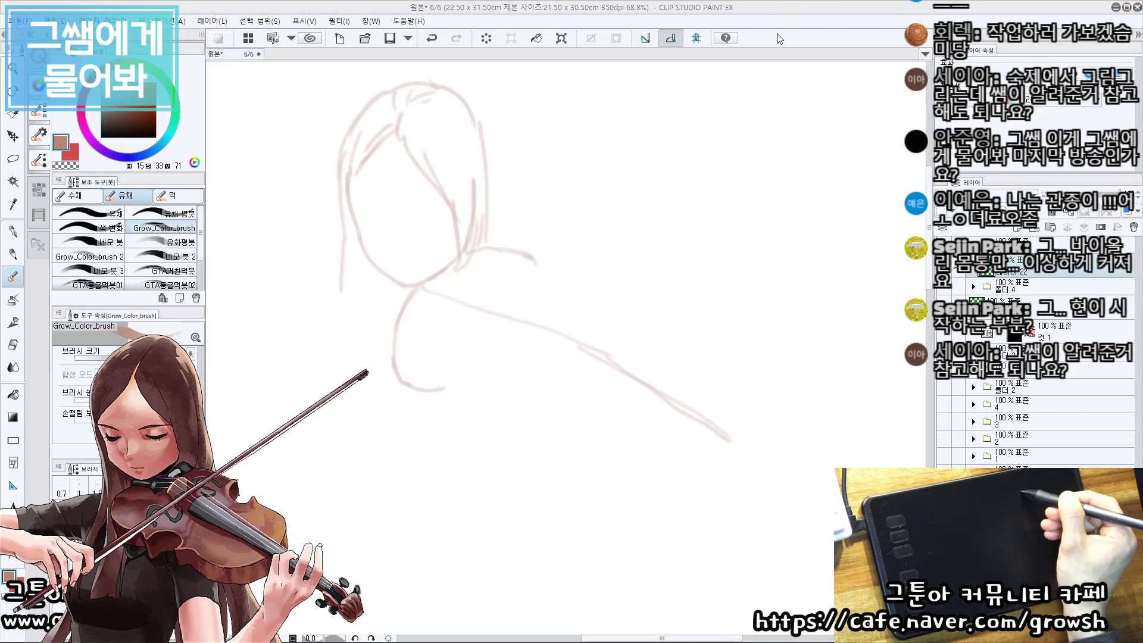
Refine the lower chin-end edge of the violin and erase the overshooting ends of the body's edges.
{"action": "left_click_drag", "start_coordinate": [418, 278], "coordinate": [415, 289]}
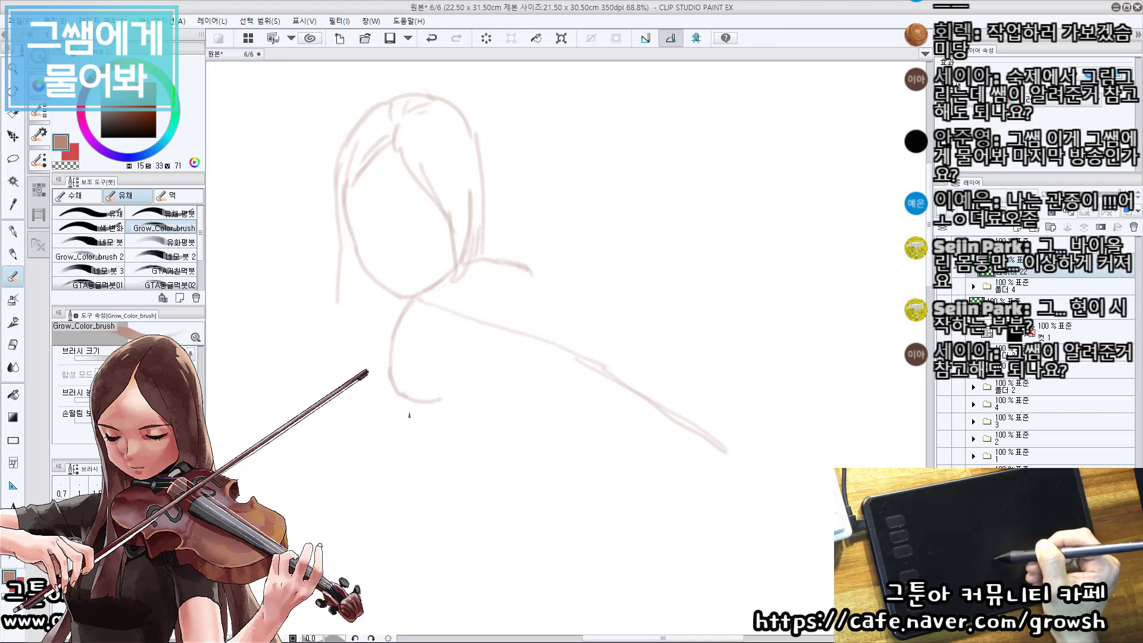
{"action": "left_click_drag", "start_coordinate": [399, 397], "coordinate": [482, 412]}
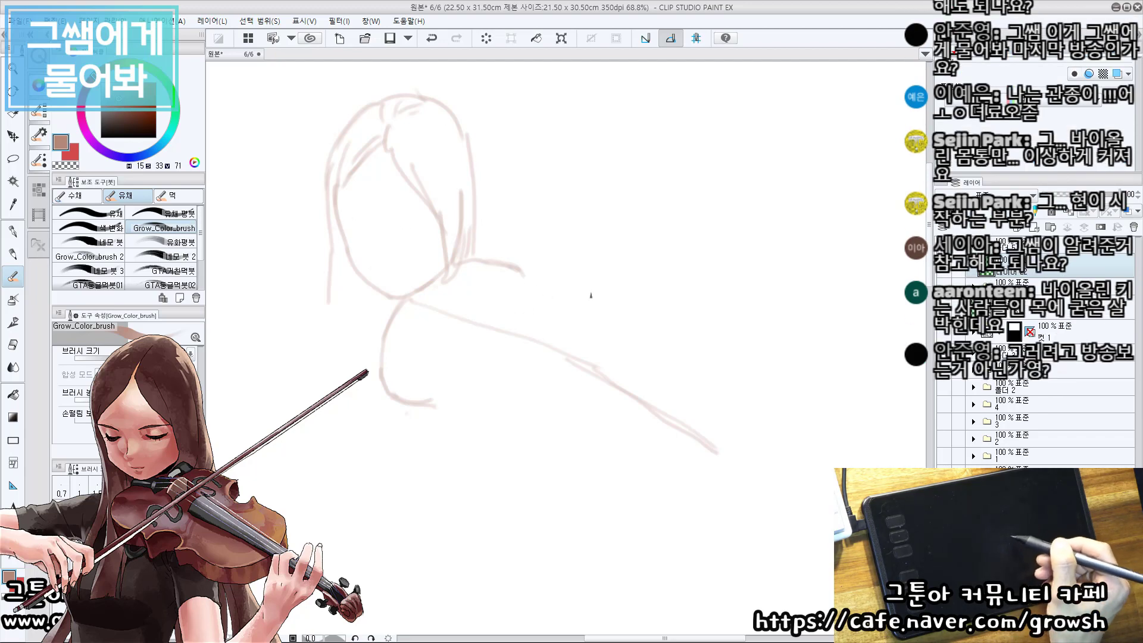
{"action": "left_click_drag", "start_coordinate": [571, 284], "coordinate": [603, 334]}
{"action": "key", "text": "ctrl+z"}
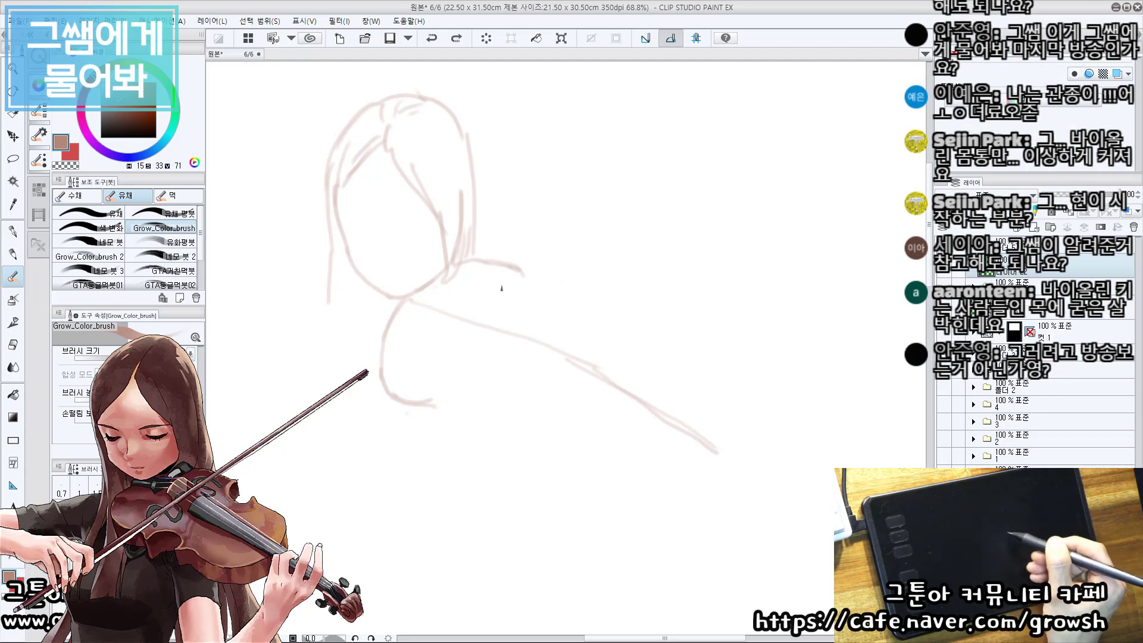
{"action": "key", "text": "b"}
{"action": "key", "text": "e"}
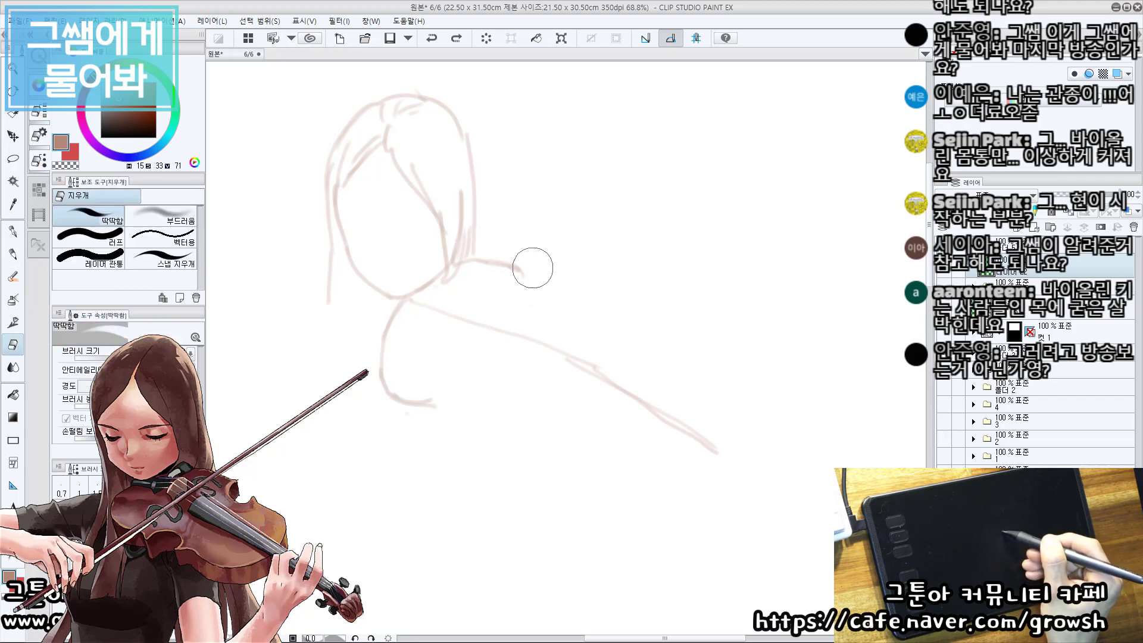
{"action": "key", "text": "b"}
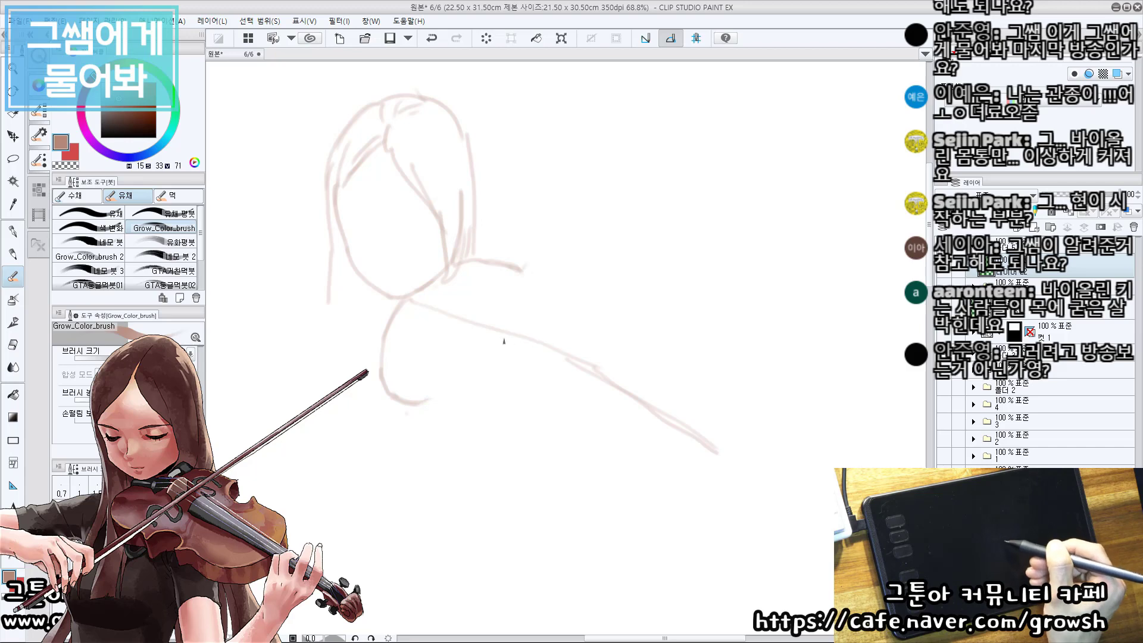
Add a parallel line along the center line, short cross marks near the chin and a diagonal guide line across the violin body.
{"action": "left_click_drag", "start_coordinate": [438, 315], "coordinate": [598, 379]}
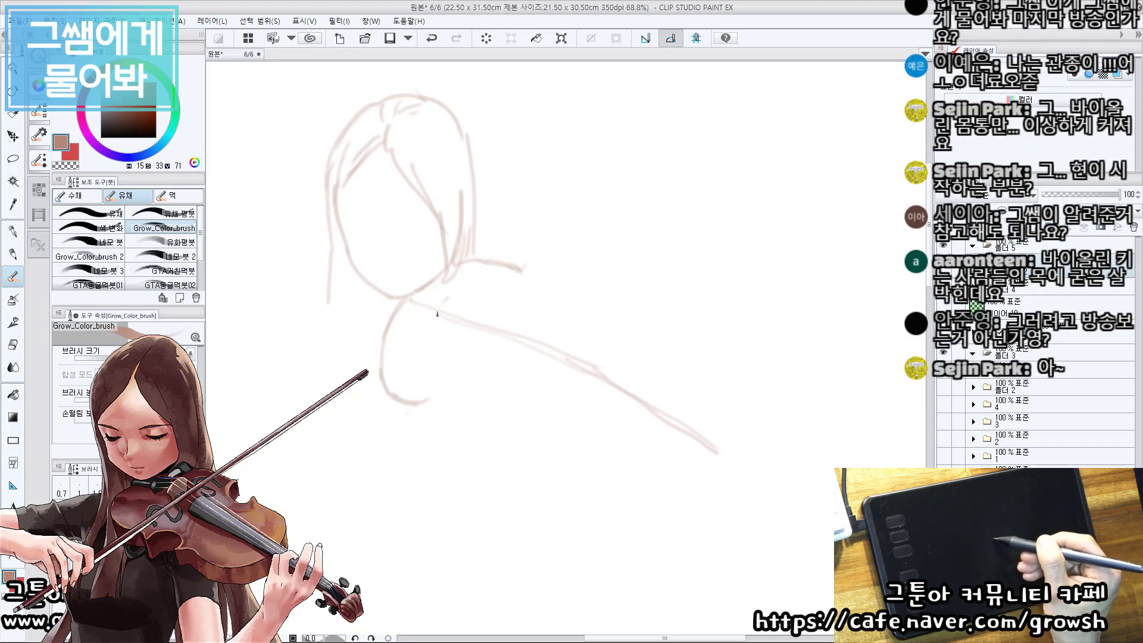
{"action": "left_click_drag", "start_coordinate": [448, 304], "coordinate": [428, 323]}
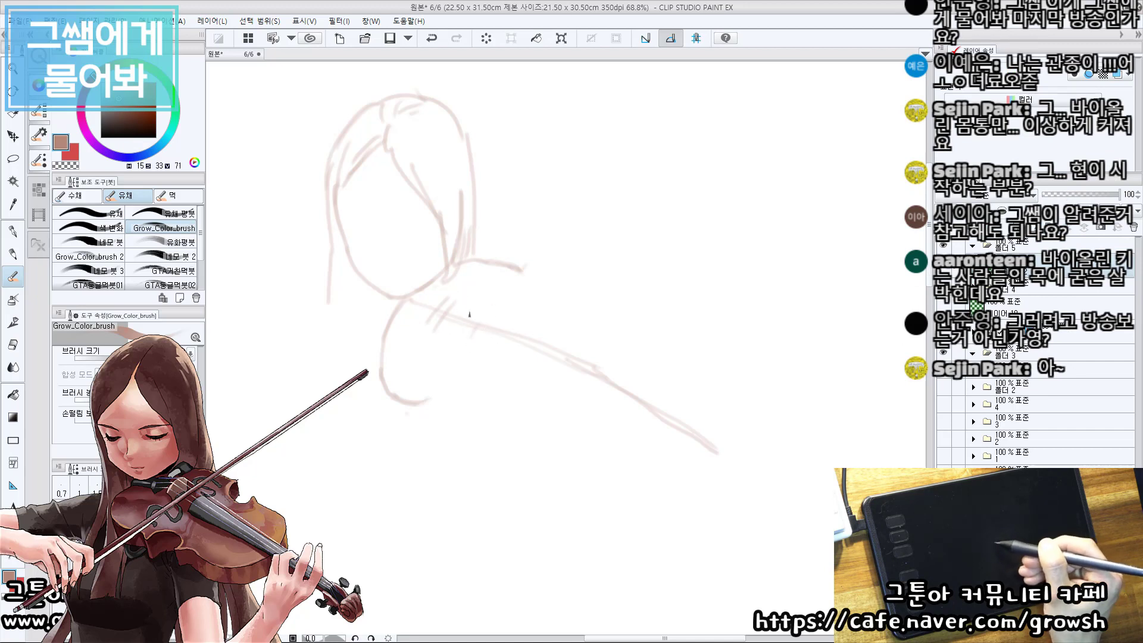
{"action": "left_click_drag", "start_coordinate": [506, 268], "coordinate": [397, 422]}
{"action": "key", "text": "ctrl+z"}
{"action": "left_click_drag", "start_coordinate": [546, 228], "coordinate": [409, 391]}
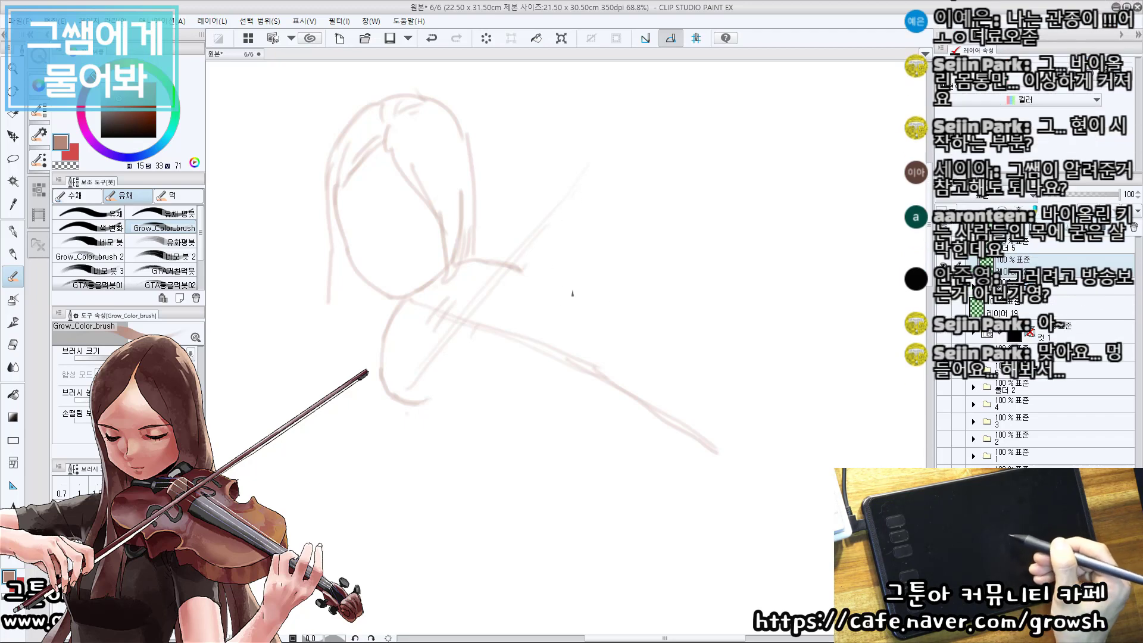
Sketch the two C-shaped waist cutouts on the upper and lower sides of the violin body.
{"action": "mouse_move", "coordinate": [506, 283]}
{"action": "left_mouse_down"}
{"action": "mouse_move", "coordinate": [546, 312]}
{"action": "mouse_move", "coordinate": [555, 286]}
{"action": "left_mouse_up"}
{"action": "key", "text": "ctrl+z"}
{"action": "mouse_move", "coordinate": [431, 401]}
{"action": "left_mouse_down"}
{"action": "mouse_move", "coordinate": [496, 377]}
{"action": "mouse_move", "coordinate": [470, 408]}
{"action": "left_mouse_up"}
{"action": "key", "text": "space"}
{"action": "key", "text": "ctrl+z"}
{"action": "left_click_drag", "start_coordinate": [542, 385], "coordinate": [463, 416]}
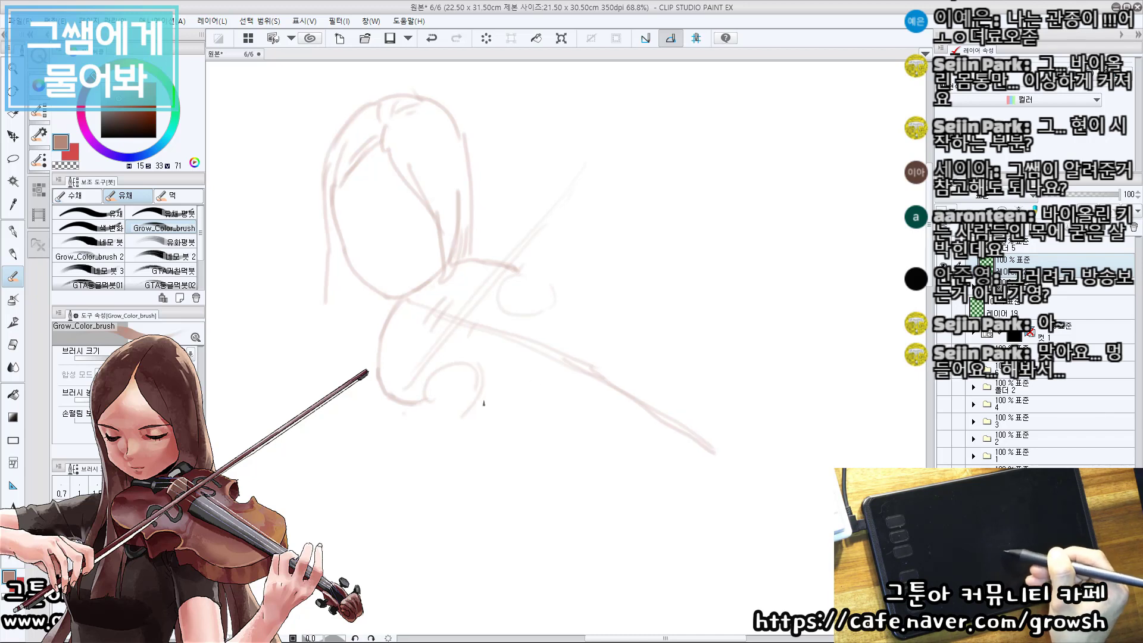
{"action": "key", "text": "ctrl+z"}
{"action": "left_click_drag", "start_coordinate": [480, 374], "coordinate": [459, 421]}
{"action": "key", "text": "ctrl+z"}
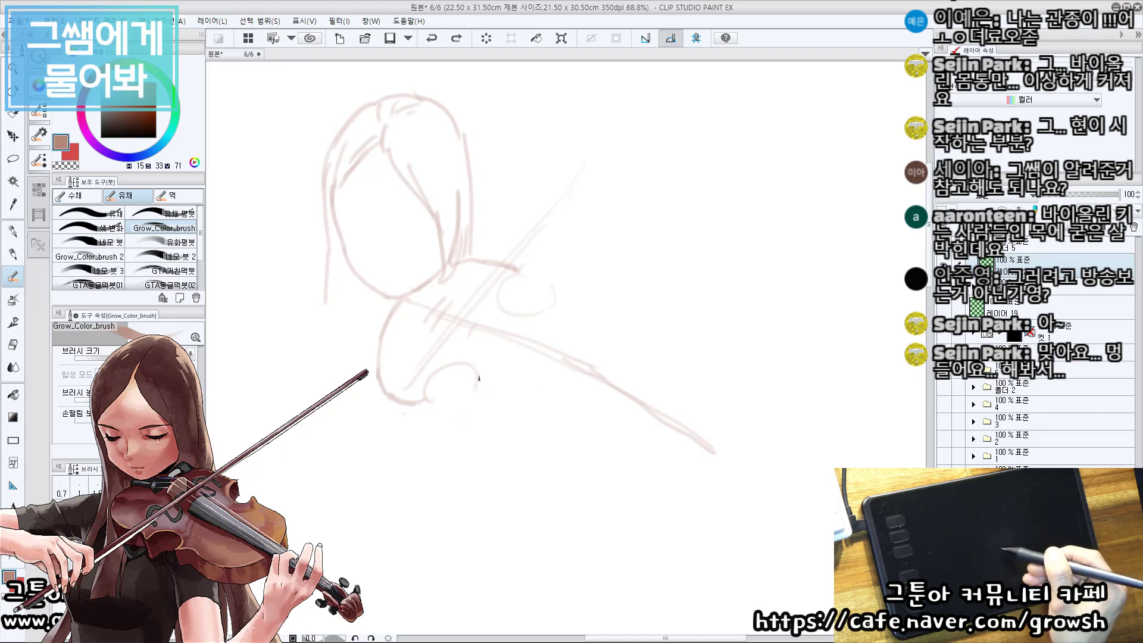
{"action": "left_click_drag", "start_coordinate": [477, 376], "coordinate": [461, 406]}
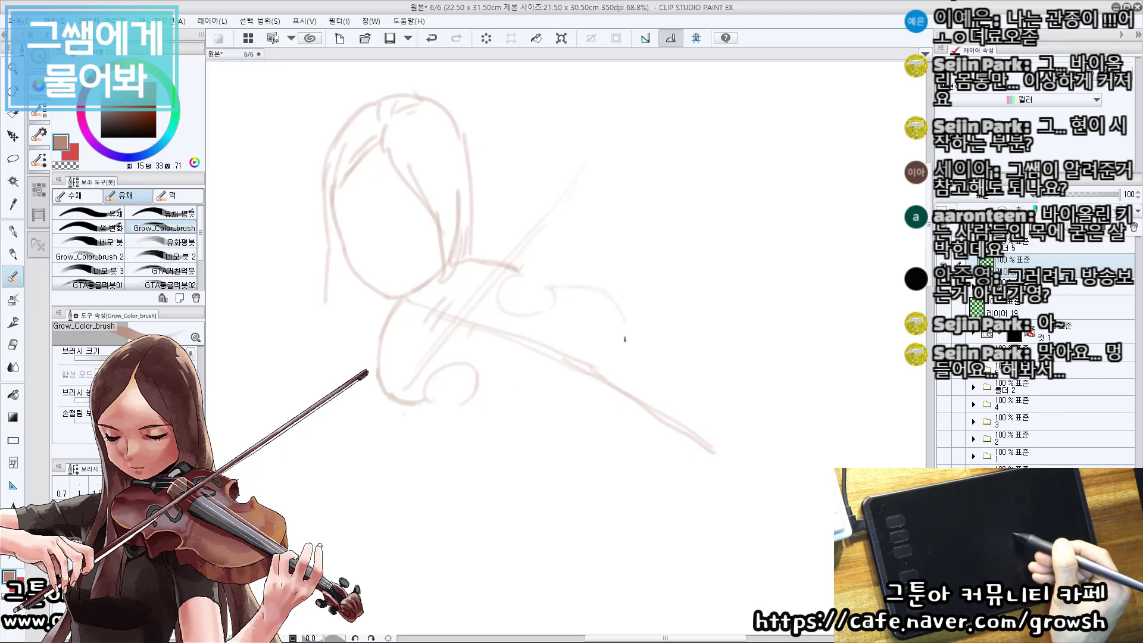
Sketch the rounded outline of the violin body from the upper waist cutout around to the neck.
{"action": "key", "text": "ctrl+z"}
{"action": "left_click_drag", "start_coordinate": [625, 318], "coordinate": [626, 394]}
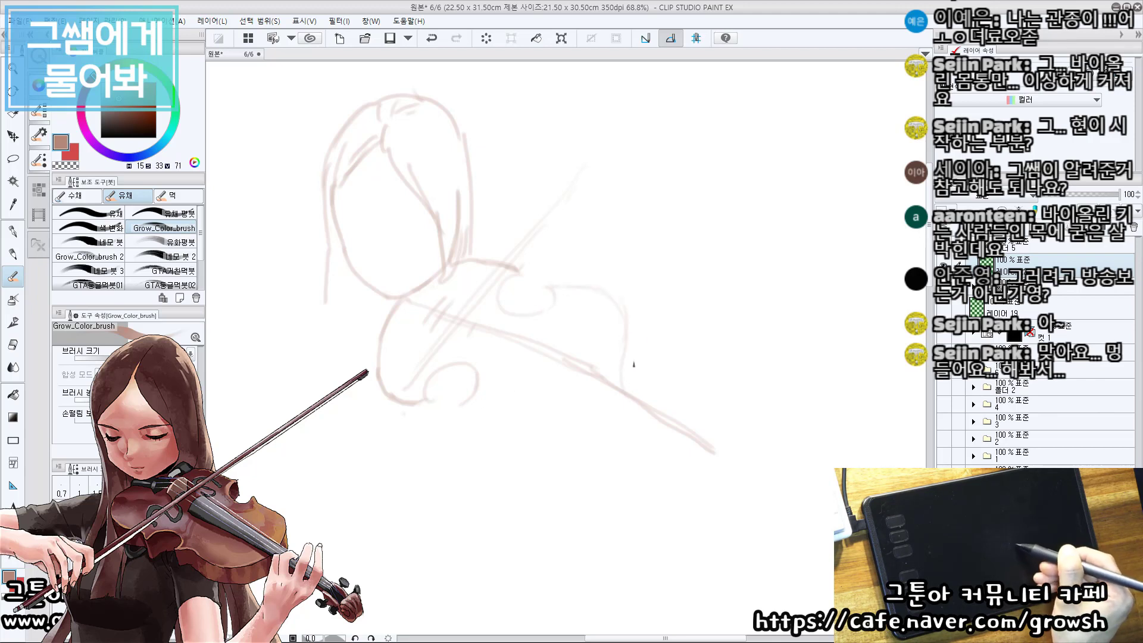
{"action": "key", "text": "ctrl+z"}
{"action": "mouse_move", "coordinate": [624, 316]}
{"action": "left_mouse_down"}
{"action": "mouse_move", "coordinate": [618, 350]}
{"action": "mouse_move", "coordinate": [632, 394]}
{"action": "left_mouse_up"}
{"action": "key", "text": "ctrl+z"}
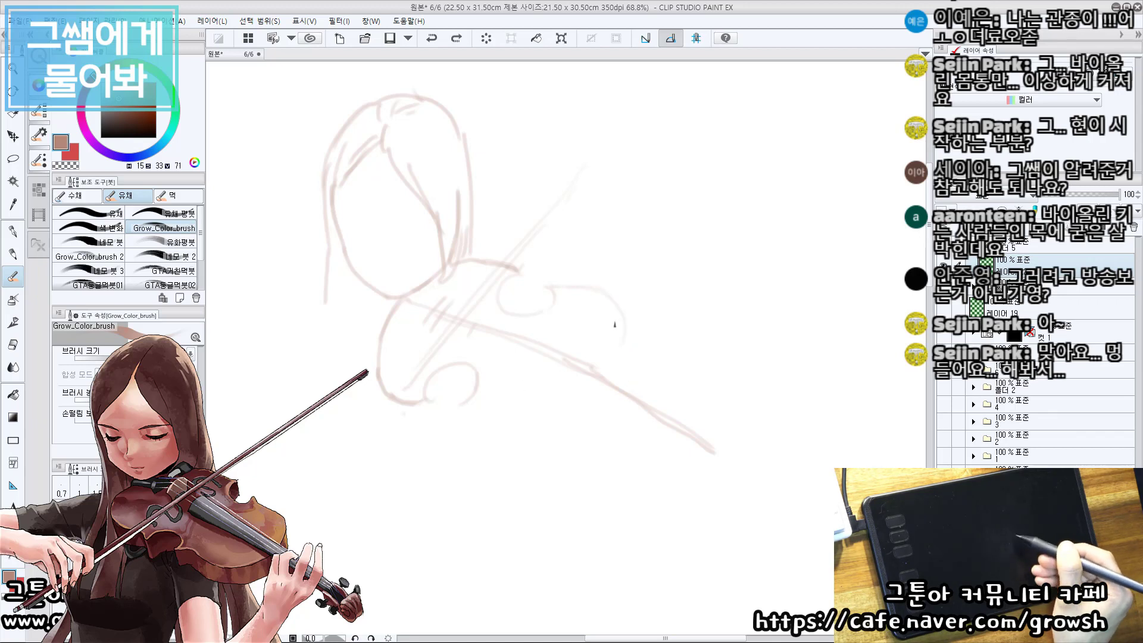
{"action": "left_click_drag", "start_coordinate": [624, 325], "coordinate": [616, 374]}
Sketch the lower outline of the violin body as one curve from the lower waist cutout up to the neck.
{"action": "mouse_move", "coordinate": [475, 408]}
{"action": "left_mouse_down"}
{"action": "mouse_move", "coordinate": [531, 419]}
{"action": "mouse_move", "coordinate": [590, 412]}
{"action": "left_mouse_up"}
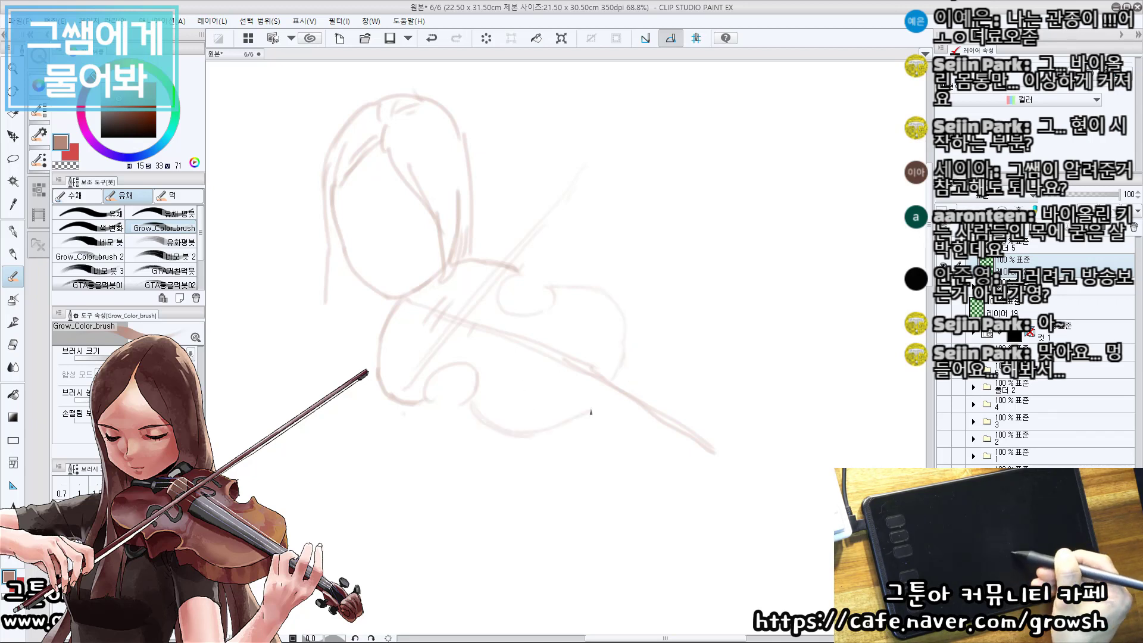
{"action": "key", "text": "ctrl+z"}
{"action": "key", "text": "ctrl+z"}
{"action": "mouse_move", "coordinate": [478, 408]}
{"action": "left_mouse_down"}
{"action": "mouse_move", "coordinate": [515, 425]}
{"action": "mouse_move", "coordinate": [602, 395]}
{"action": "mouse_move", "coordinate": [623, 370]}
{"action": "left_mouse_up"}
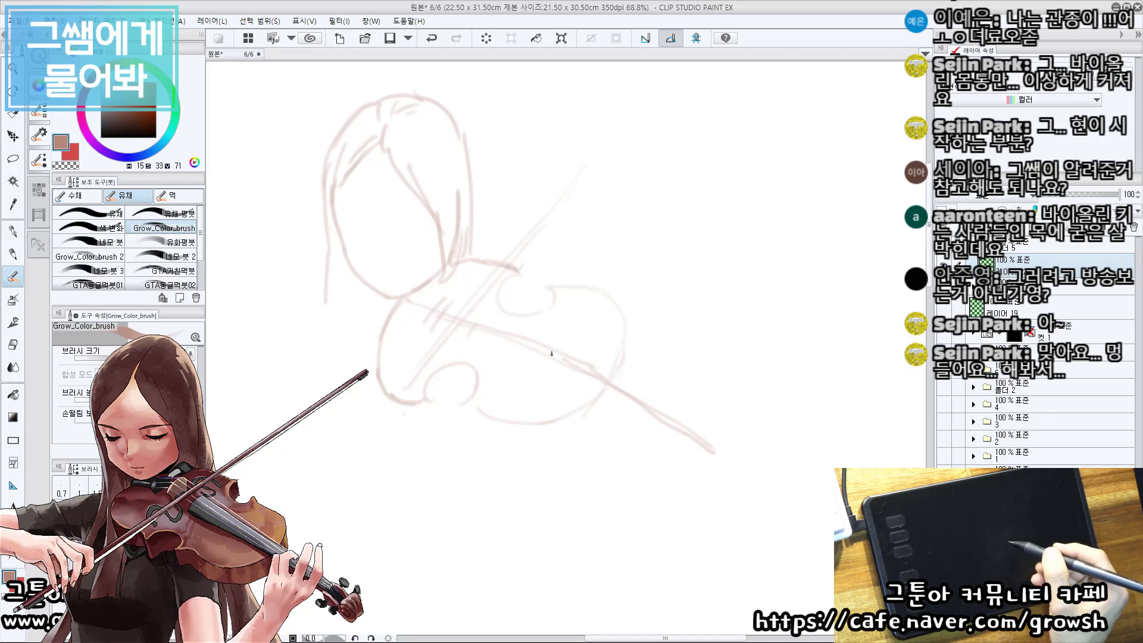
Touch up the outline near the neck and the start of the lower body curve by the waist cutout.
{"action": "left_click_drag", "start_coordinate": [589, 374], "coordinate": [581, 381]}
{"action": "key", "text": "e"}
{"action": "mouse_move", "coordinate": [474, 413]}
{"action": "left_mouse_down"}
{"action": "mouse_move", "coordinate": [510, 434]}
{"action": "mouse_move", "coordinate": [498, 427]}
{"action": "left_mouse_up"}
{"action": "key", "text": "b"}
{"action": "key", "text": "ctrl+z"}
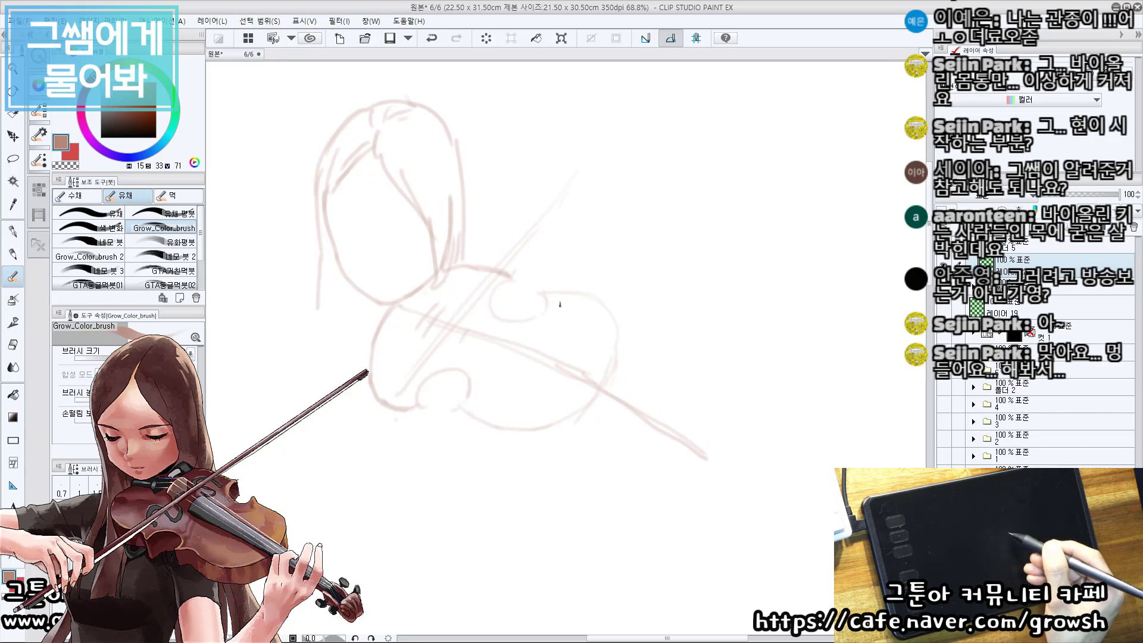
Erase parts of the violin body's upper outline beyond the waist cutout and redraw the curve toward the neck.
{"action": "key", "text": "e"}
{"action": "key", "text": "b"}
{"action": "key", "text": "e"}
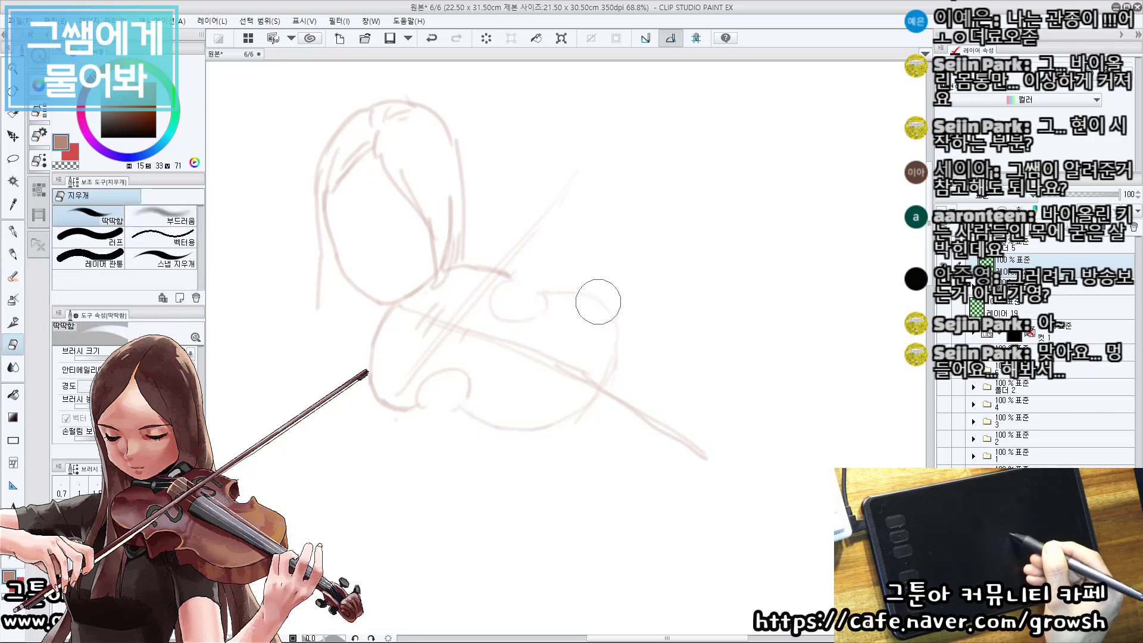
{"action": "key", "text": "b"}
{"action": "key", "text": "e"}
{"action": "key", "text": "b"}
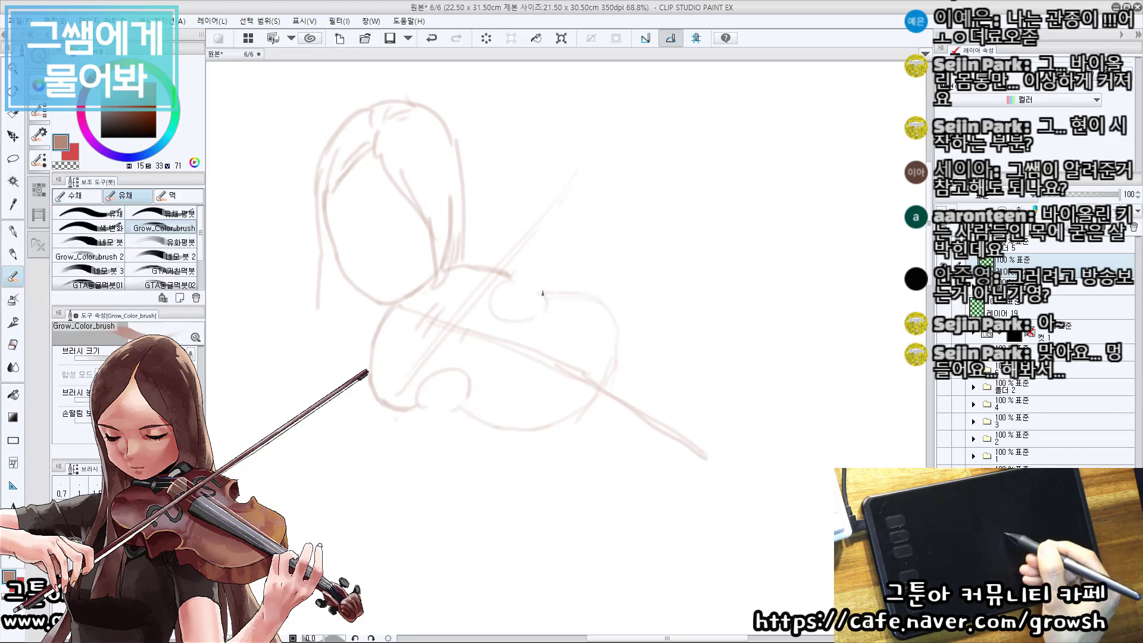
{"action": "key", "text": "e"}
{"action": "key", "text": "b"}
{"action": "mouse_move", "coordinate": [558, 298]}
{"action": "left_mouse_down"}
{"action": "mouse_move", "coordinate": [606, 320]}
{"action": "mouse_move", "coordinate": [615, 362]}
{"action": "left_mouse_up"}
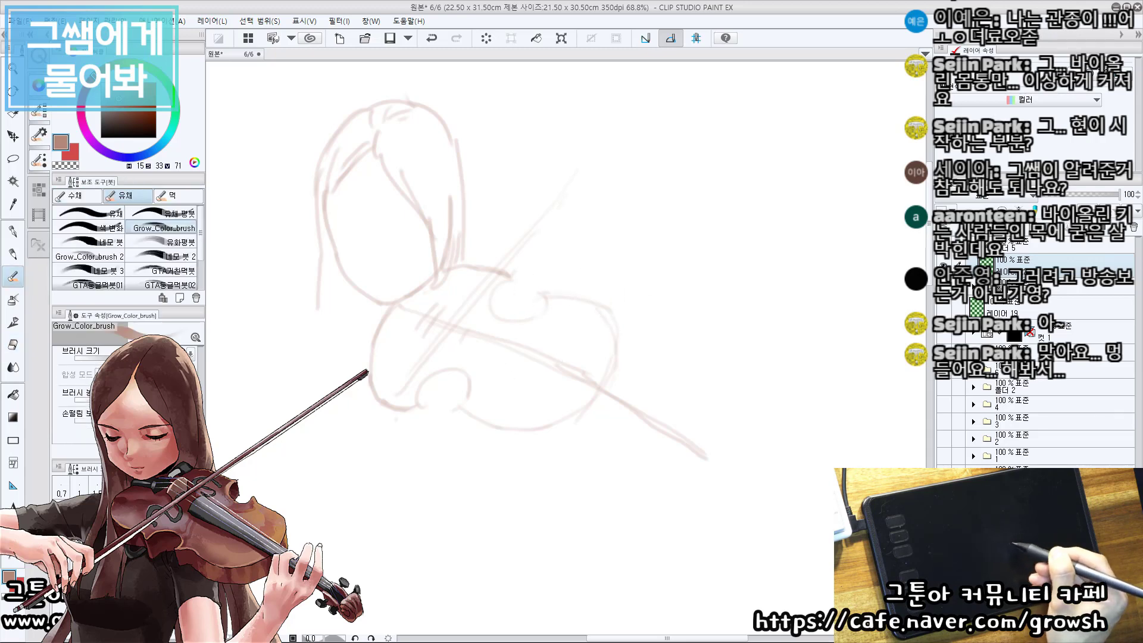
Clean up the spot where the neck leaves the violin body and reinforce the neck line from there outward.
{"action": "key", "text": "e"}
{"action": "key", "text": "b"}
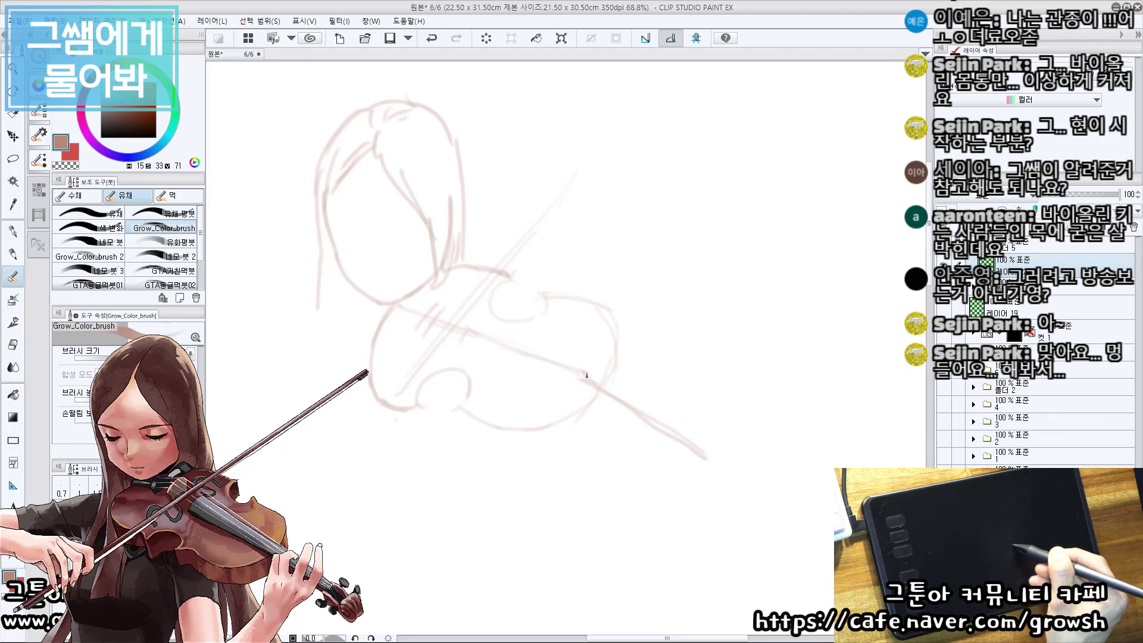
{"action": "left_click_drag", "start_coordinate": [583, 377], "coordinate": [671, 439]}
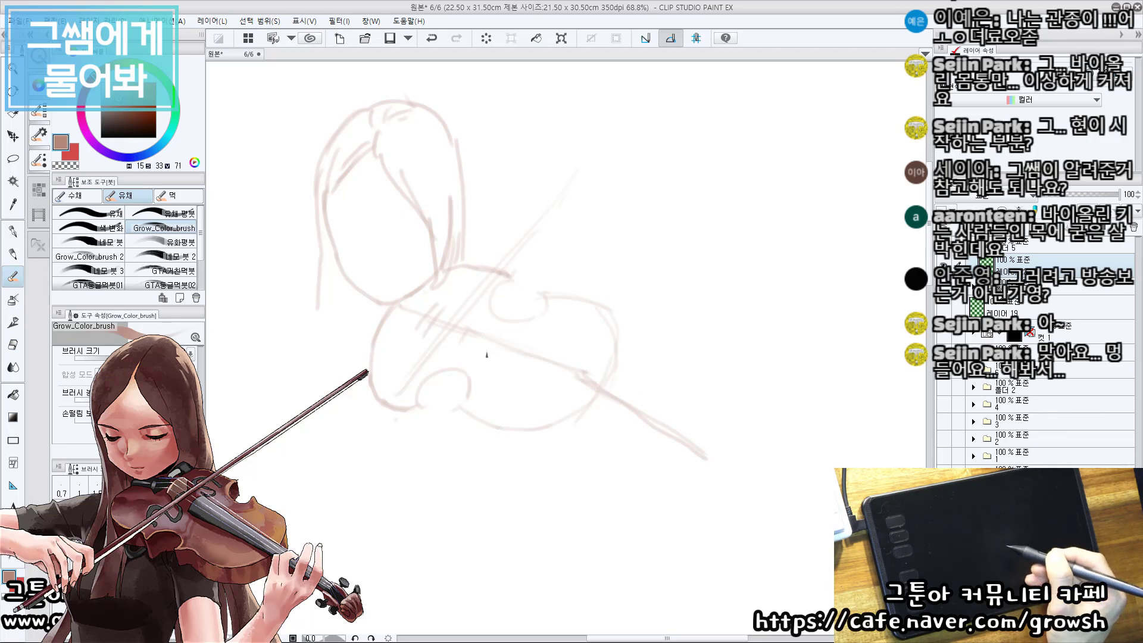
Erase and redraw the violin body's outline leading into the lower waist cutout, and refine the curve of the upper waist cutout.
{"action": "key", "text": "e"}
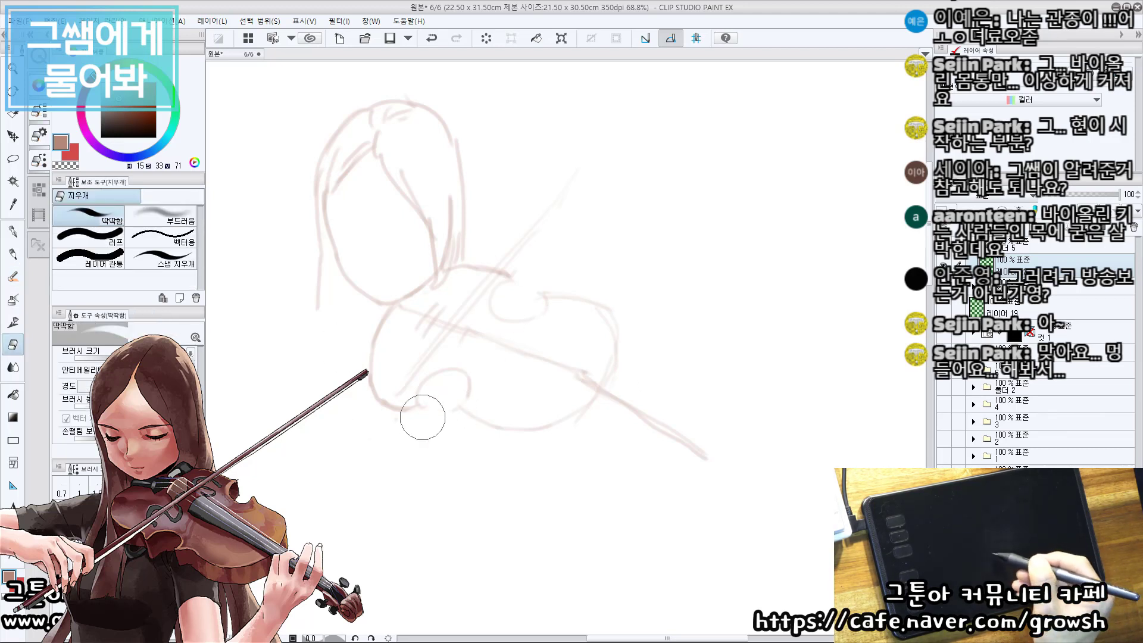
{"action": "mouse_move", "coordinate": [422, 417]}
{"action": "left_mouse_down"}
{"action": "mouse_move", "coordinate": [351, 378]}
{"action": "mouse_move", "coordinate": [416, 412]}
{"action": "mouse_move", "coordinate": [382, 386]}
{"action": "left_mouse_up"}
{"action": "key", "text": "p"}
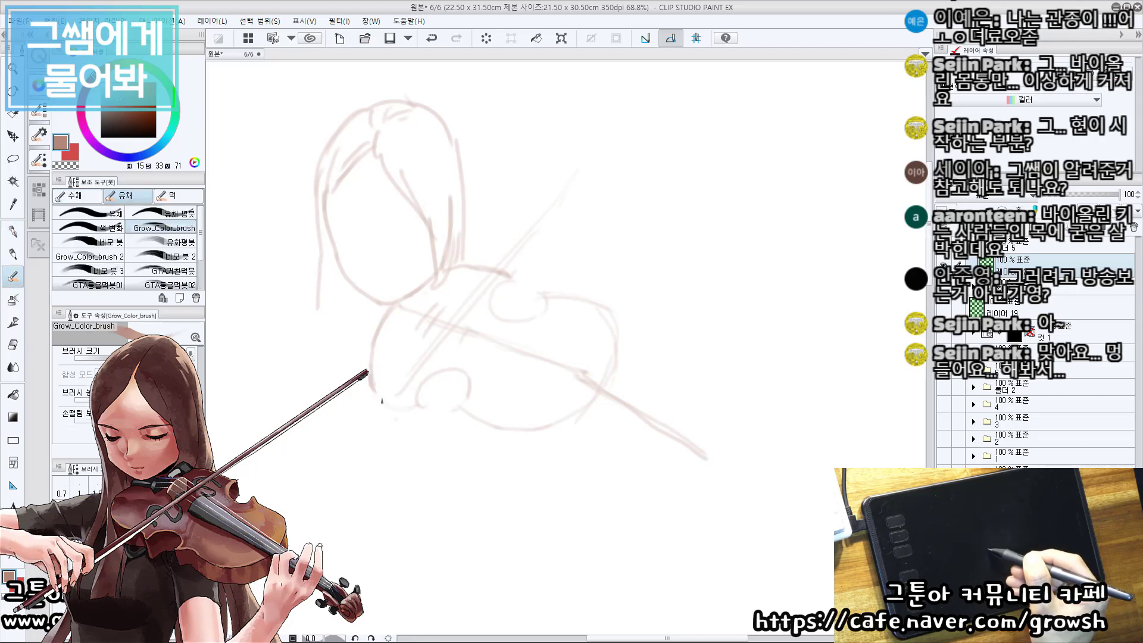
{"action": "key", "text": "e"}
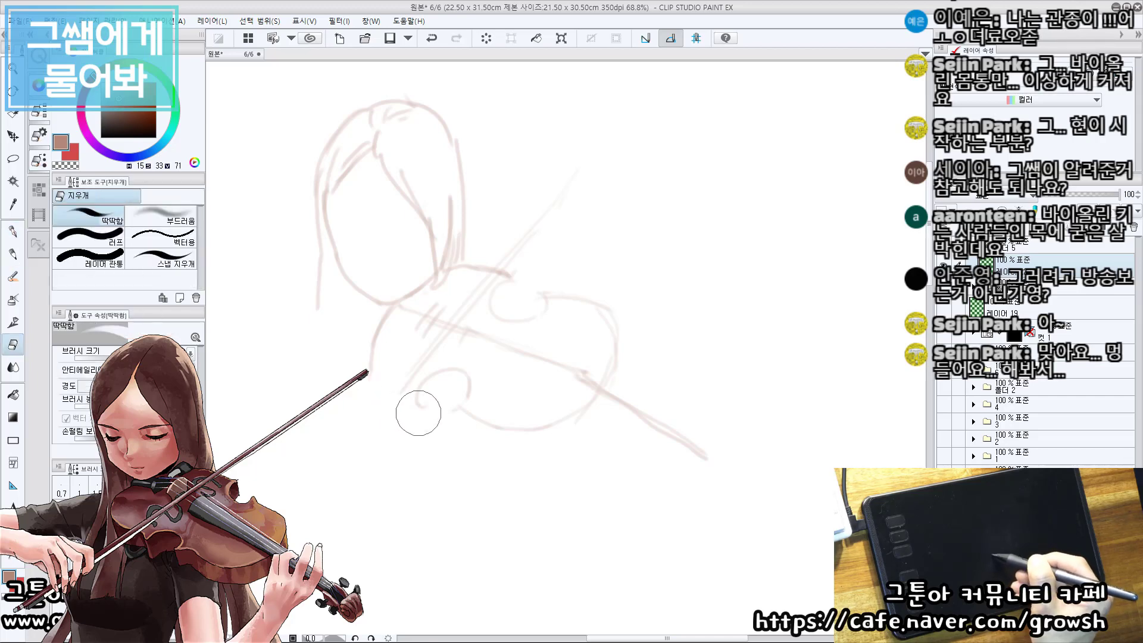
{"action": "key", "text": "b"}
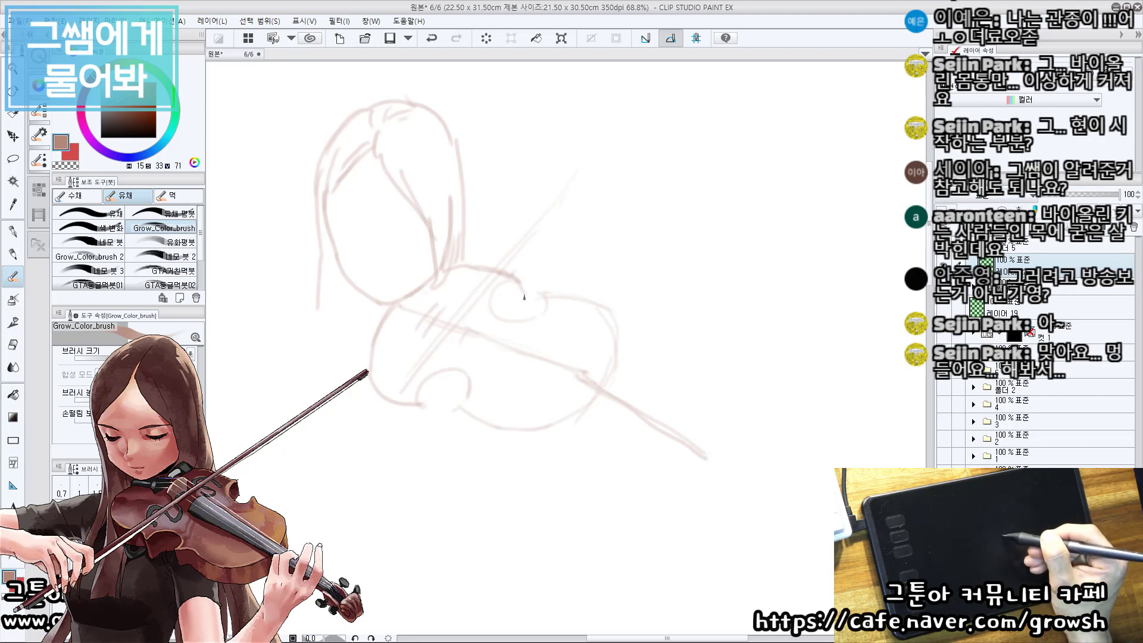
{"action": "left_click_drag", "start_coordinate": [521, 296], "coordinate": [503, 315]}
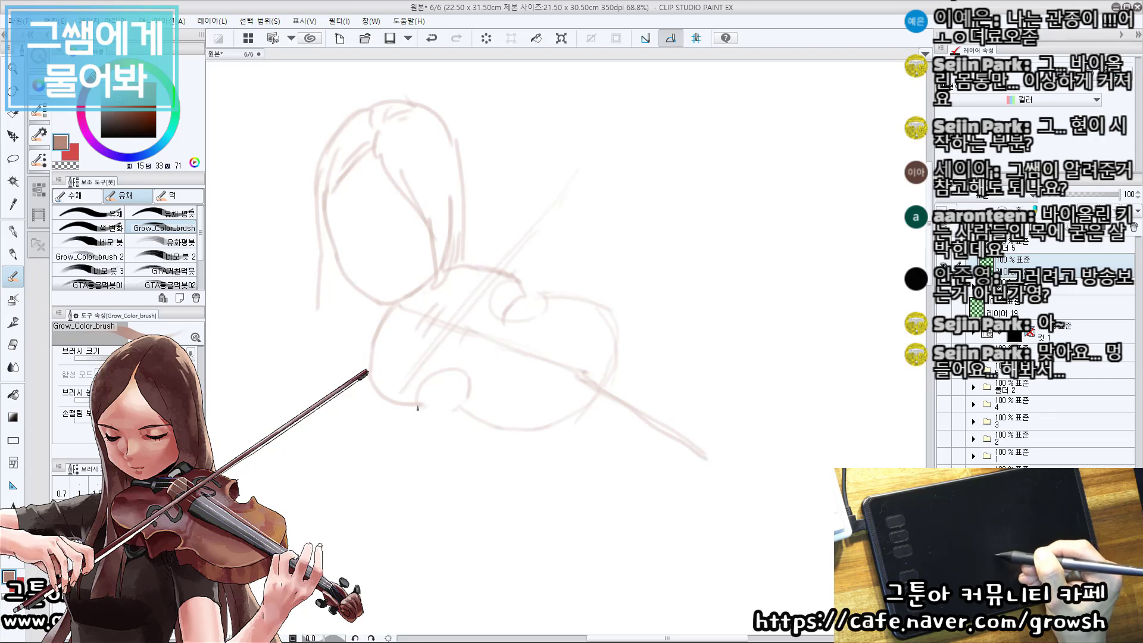
Add a second line along the violin body's lower edge, from the waist cutout around toward the neck, to give the body thickness.
{"action": "mouse_move", "coordinate": [419, 405]}
{"action": "left_mouse_down"}
{"action": "mouse_move", "coordinate": [436, 423]}
{"action": "mouse_move", "coordinate": [436, 387]}
{"action": "mouse_move", "coordinate": [445, 422]}
{"action": "mouse_move", "coordinate": [470, 388]}
{"action": "left_mouse_up"}
{"action": "key", "text": "ctrl+z"}
{"action": "mouse_move", "coordinate": [370, 384]}
{"action": "left_mouse_down"}
{"action": "mouse_move", "coordinate": [397, 412]}
{"action": "mouse_move", "coordinate": [480, 438]}
{"action": "mouse_move", "coordinate": [569, 441]}
{"action": "mouse_move", "coordinate": [601, 417]}
{"action": "left_mouse_up"}
{"action": "key", "text": "ctrl+z"}
{"action": "left_click_drag", "start_coordinate": [623, 365], "coordinate": [604, 410]}
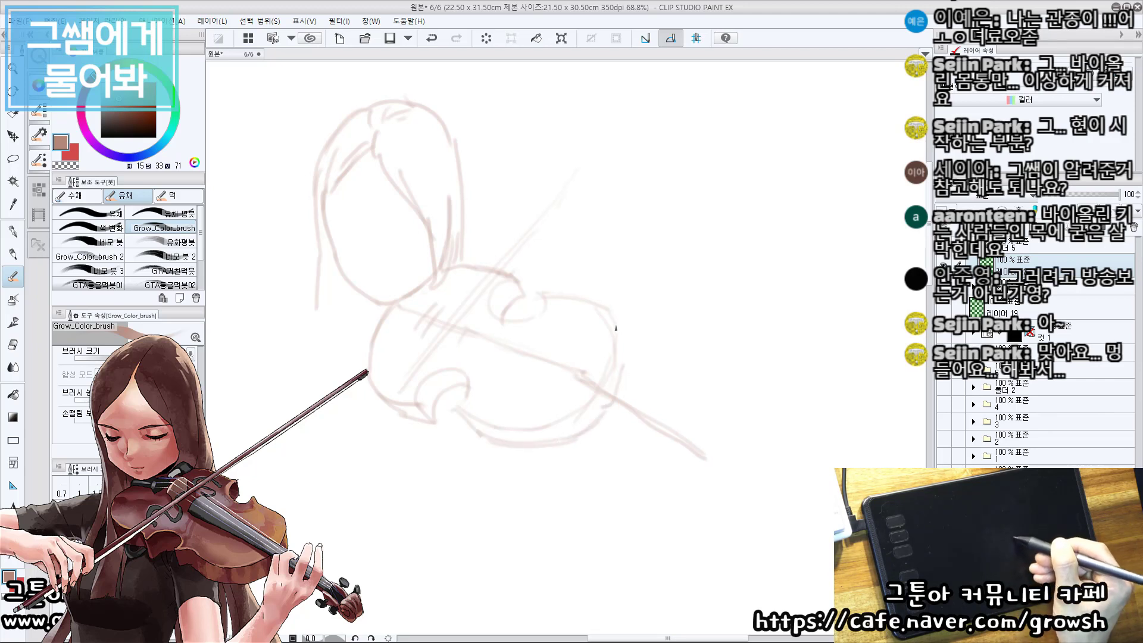
{"action": "left_click_drag", "start_coordinate": [616, 327], "coordinate": [622, 366]}
{"action": "key", "text": "ctrl+z"}
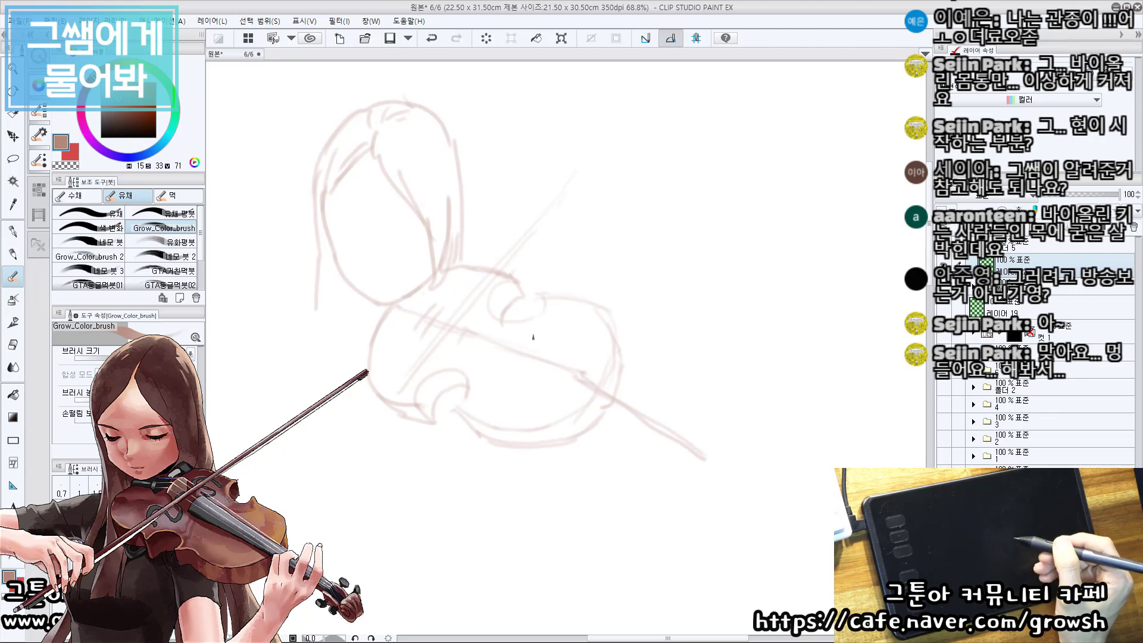
{"action": "left_click_drag", "start_coordinate": [589, 311], "coordinate": [585, 308]}
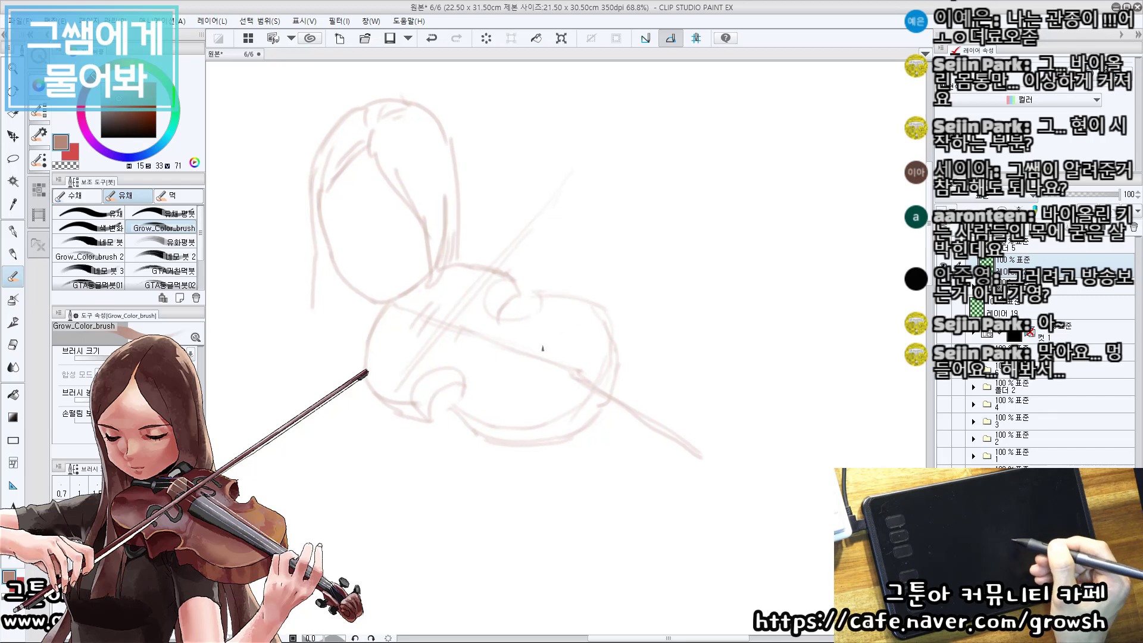
Erase the outer stretch of the violin's neck and redraw its line outward at a slightly shallower angle.
{"action": "key", "text": "e"}
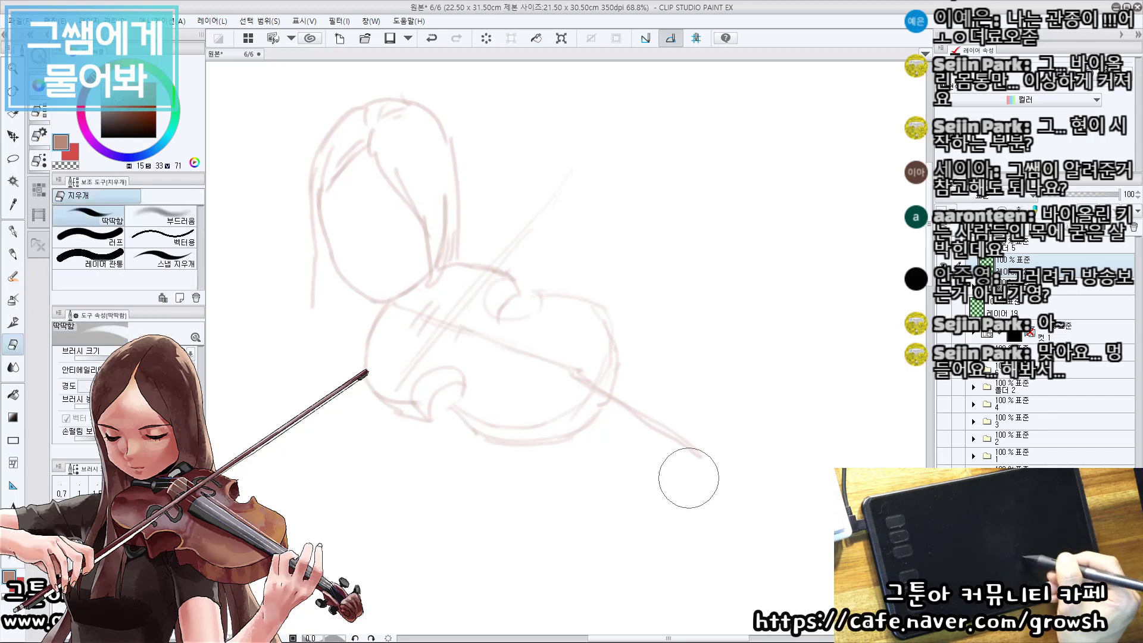
{"action": "mouse_move", "coordinate": [634, 418]}
{"action": "left_mouse_down"}
{"action": "mouse_move", "coordinate": [695, 449]}
{"action": "mouse_move", "coordinate": [649, 396]}
{"action": "mouse_move", "coordinate": [709, 442]}
{"action": "left_mouse_up"}
{"action": "key", "text": "b"}
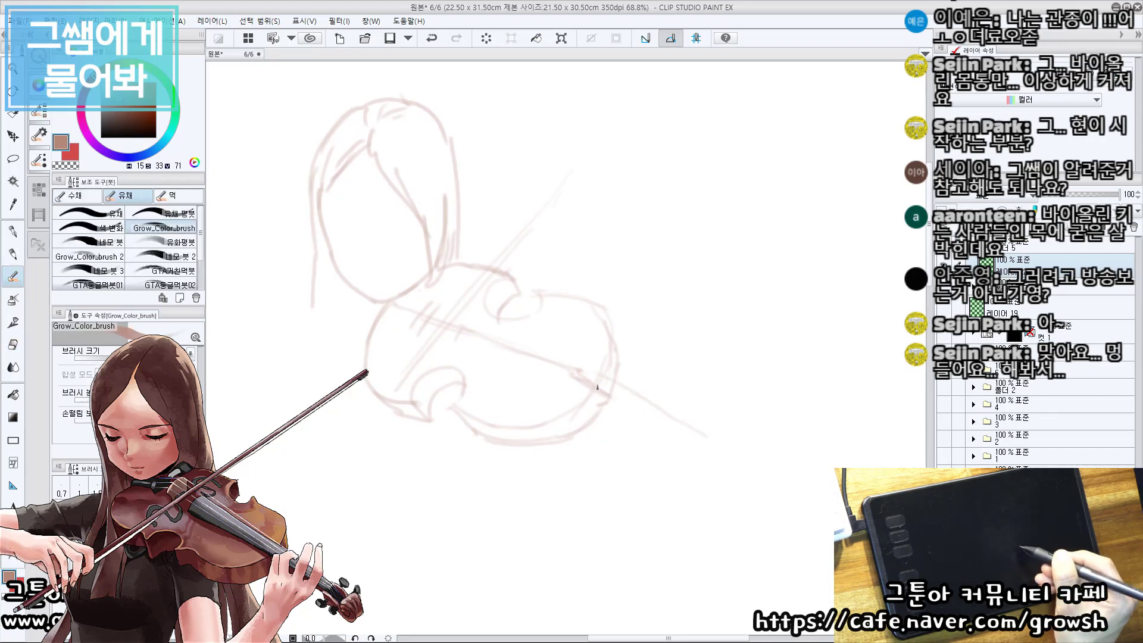
{"action": "mouse_move", "coordinate": [614, 390]}
{"action": "left_mouse_down"}
{"action": "mouse_move", "coordinate": [717, 448]}
{"action": "mouse_move", "coordinate": [734, 445]}
{"action": "left_mouse_up"}
{"action": "left_click_drag", "start_coordinate": [733, 449], "coordinate": [723, 451]}
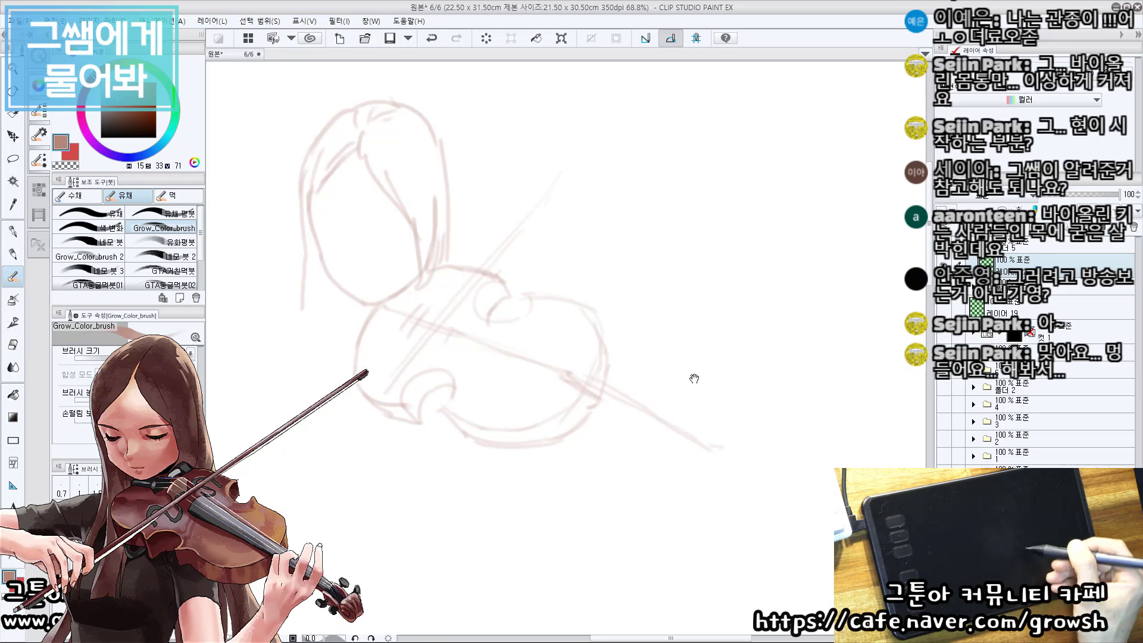
{"action": "left_click_drag", "start_coordinate": [699, 395], "coordinate": [697, 393]}
{"action": "left_click_drag", "start_coordinate": [657, 360], "coordinate": [661, 365]}
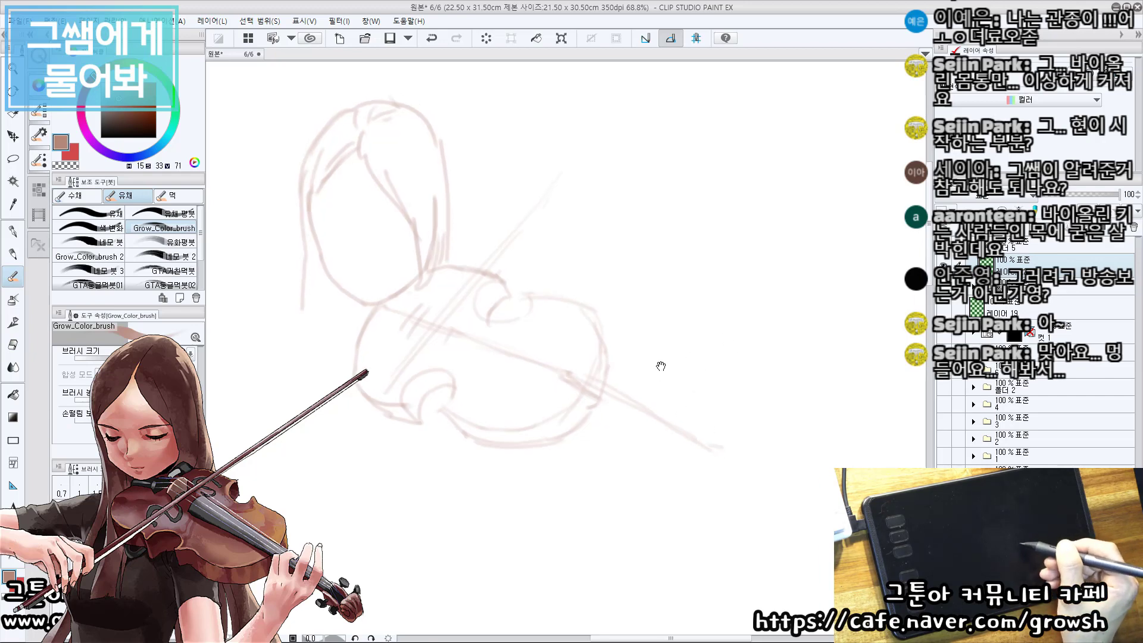
Erase the neck lines outside the violin body and redraw a short straight neck continuing the string line.
{"action": "key", "text": "e"}
{"action": "mouse_move", "coordinate": [703, 416]}
{"action": "left_mouse_down"}
{"action": "mouse_move", "coordinate": [677, 434]}
{"action": "mouse_move", "coordinate": [654, 408]}
{"action": "left_mouse_up"}
{"action": "key", "text": "b"}
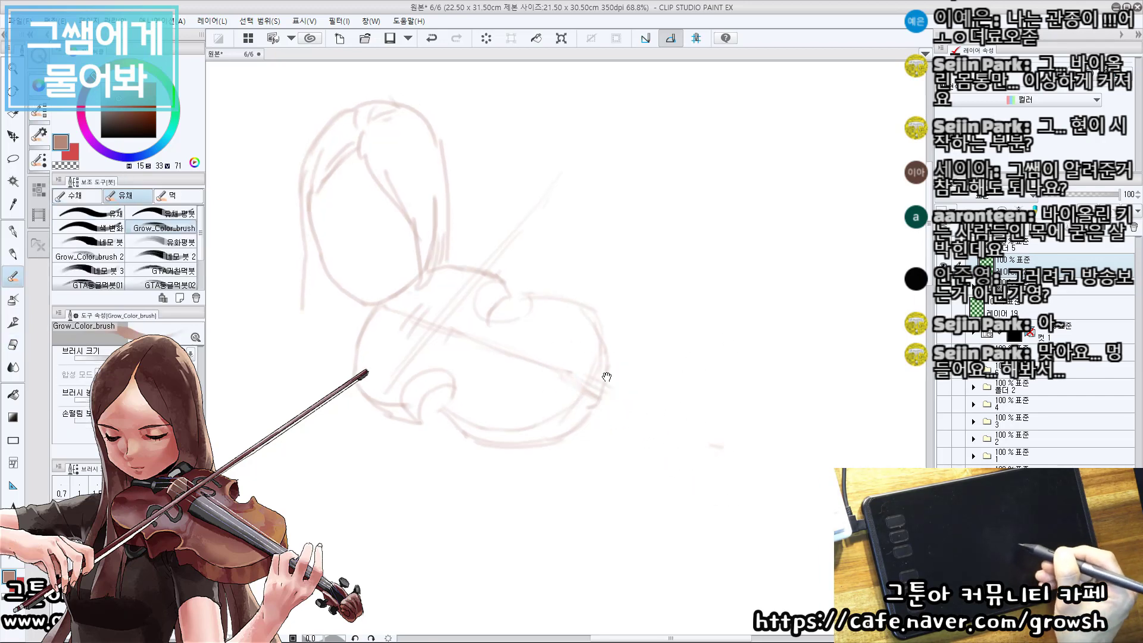
{"action": "left_click_drag", "start_coordinate": [551, 366], "coordinate": [719, 439]}
{"action": "left_click_drag", "start_coordinate": [617, 405], "coordinate": [695, 437]}
{"action": "key", "text": "ctrl+z"}
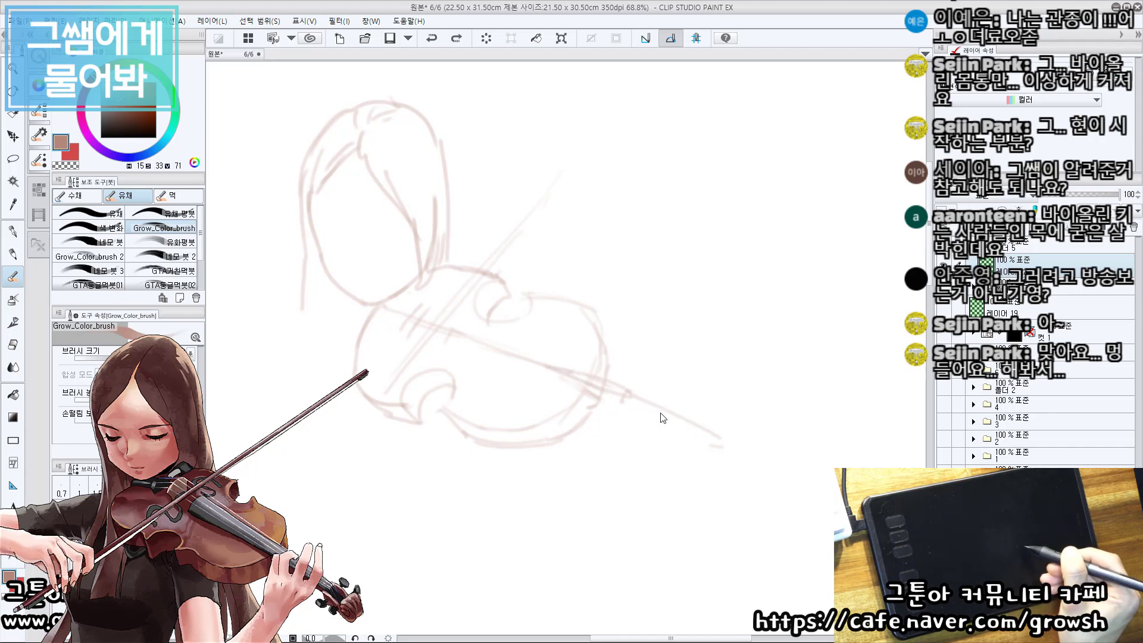
{"action": "key", "text": "ctrl+z"}
Sketch the curved pegbox and the rounded scroll at the outer end of the violin's neck.
{"action": "mouse_move", "coordinate": [631, 396]}
{"action": "left_mouse_down"}
{"action": "mouse_move", "coordinate": [692, 428]}
{"action": "mouse_move", "coordinate": [679, 442]}
{"action": "mouse_move", "coordinate": [694, 413]}
{"action": "mouse_move", "coordinate": [728, 442]}
{"action": "mouse_move", "coordinate": [679, 460]}
{"action": "left_mouse_up"}
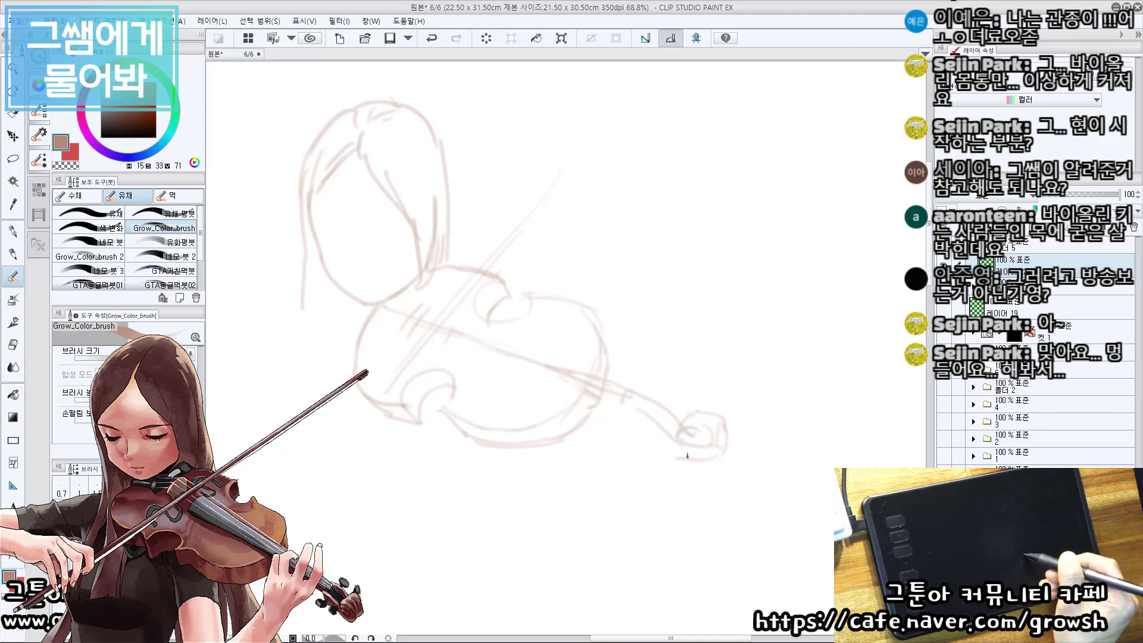
{"action": "key", "text": "ctrl+z"}
{"action": "left_click_drag", "start_coordinate": [617, 418], "coordinate": [648, 437]}
{"action": "key", "text": "ctrl+z"}
{"action": "key", "text": "ctrl+z"}
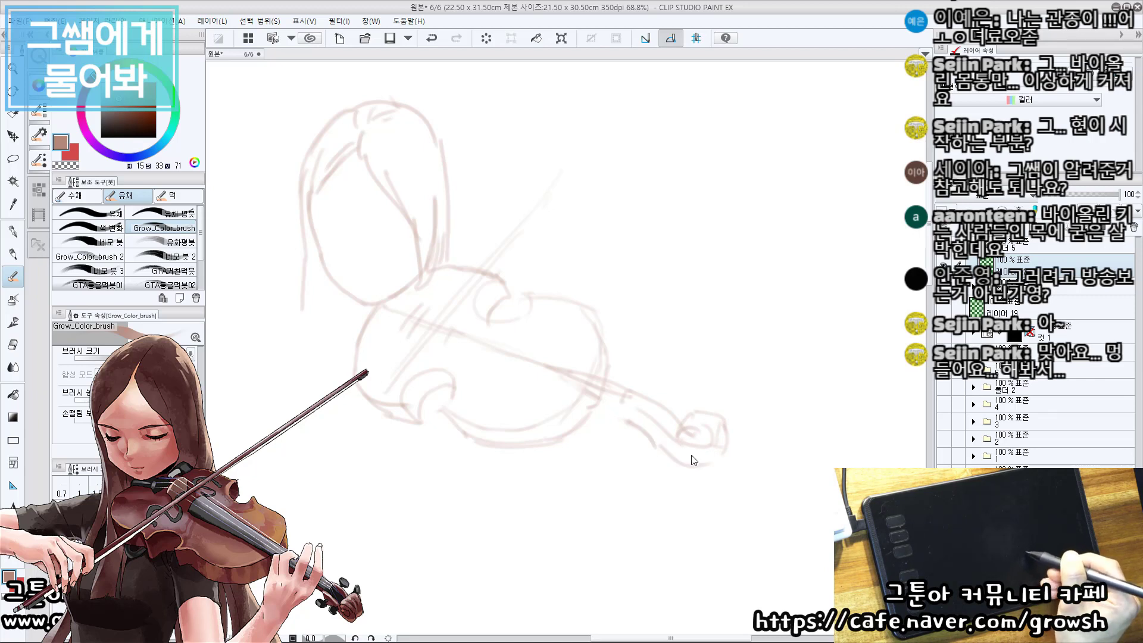
{"action": "key", "text": "ctrl+z"}
{"action": "mouse_move", "coordinate": [667, 445]}
{"action": "left_mouse_down"}
{"action": "mouse_move", "coordinate": [688, 459]}
{"action": "mouse_move", "coordinate": [718, 444]}
{"action": "left_mouse_up"}
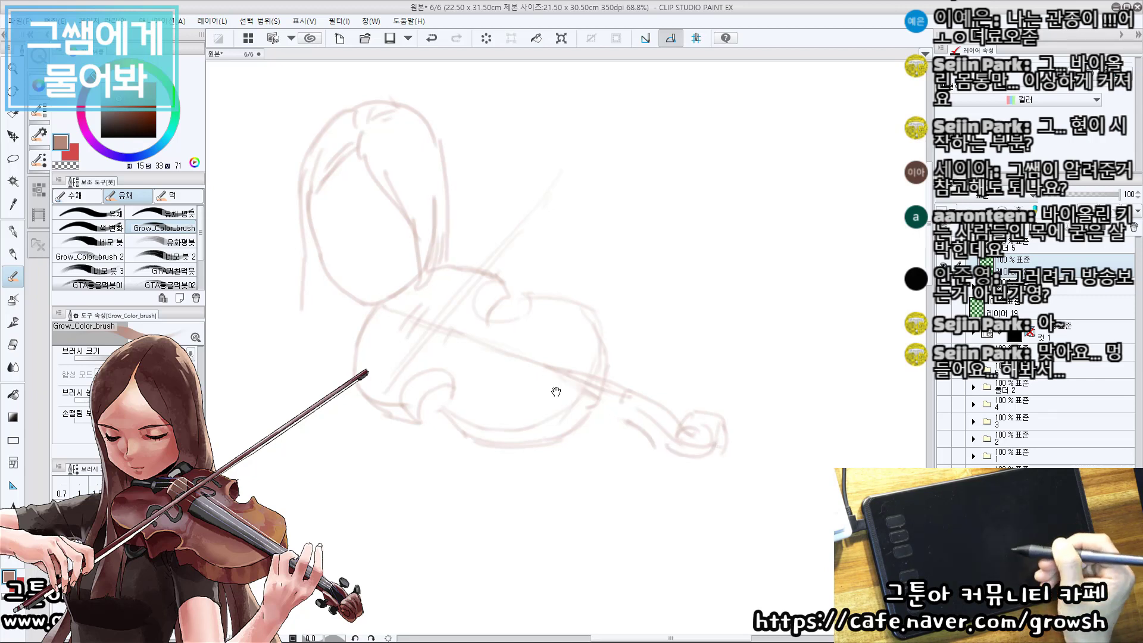
Block in the back of the hand as a box below the neck and erase the violin outline running through it.
{"action": "left_click_drag", "start_coordinate": [556, 392], "coordinate": [616, 411]}
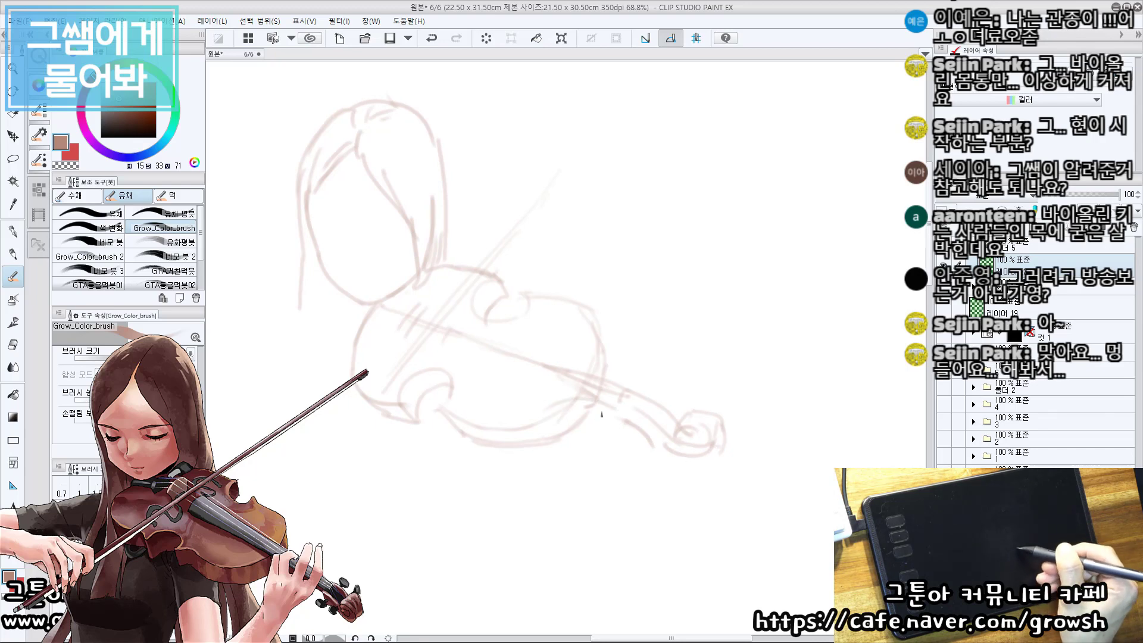
{"action": "key", "text": "ctrl+z"}
{"action": "mouse_move", "coordinate": [540, 407]}
{"action": "left_mouse_down"}
{"action": "mouse_move", "coordinate": [615, 421]}
{"action": "mouse_move", "coordinate": [592, 429]}
{"action": "mouse_move", "coordinate": [611, 424]}
{"action": "mouse_move", "coordinate": [594, 465]}
{"action": "left_mouse_up"}
{"action": "key", "text": "ctrl+z"}
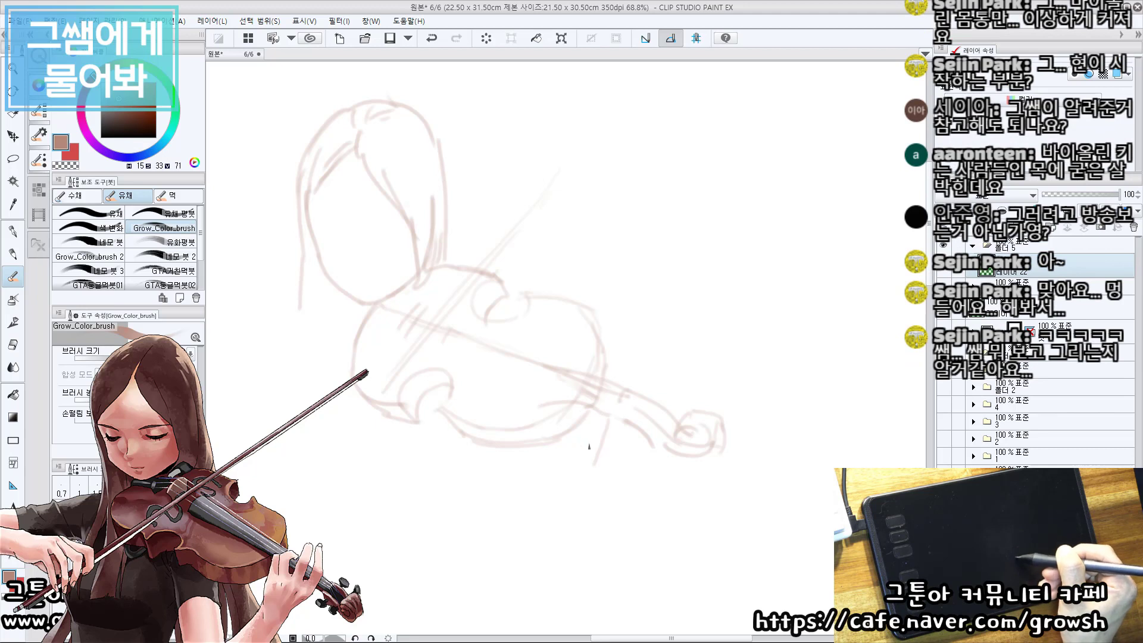
{"action": "left_click_drag", "start_coordinate": [540, 406], "coordinate": [538, 463]}
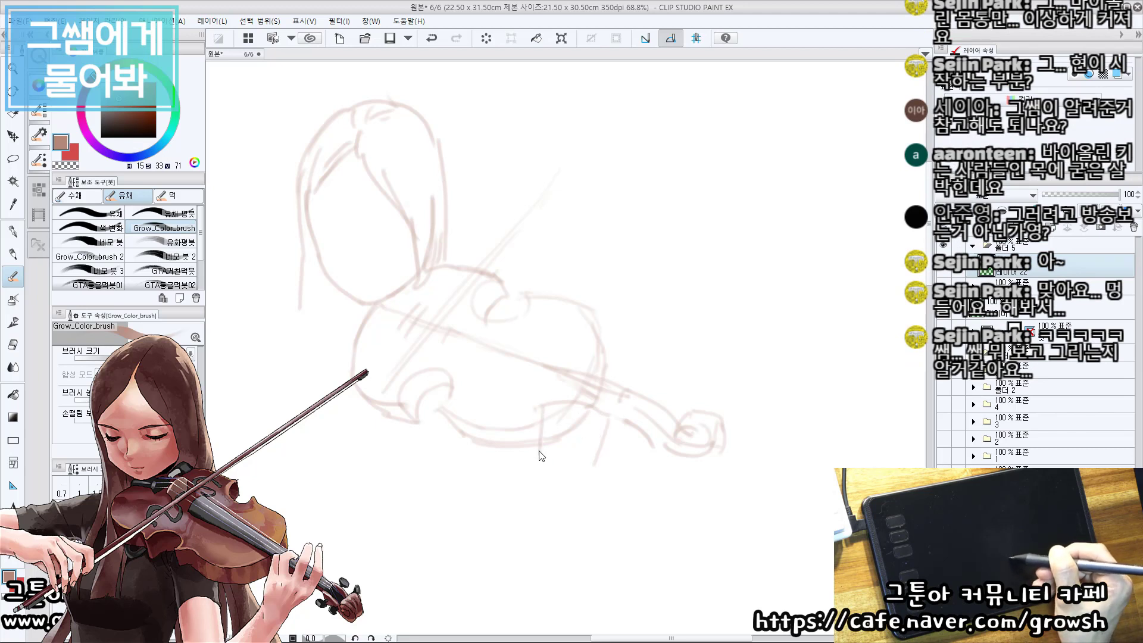
{"action": "key", "text": "ctrl+z"}
{"action": "mouse_move", "coordinate": [539, 405]}
{"action": "left_mouse_down"}
{"action": "mouse_move", "coordinate": [537, 470]}
{"action": "mouse_move", "coordinate": [599, 463]}
{"action": "left_mouse_up"}
{"action": "key", "text": "e"}
{"action": "mouse_move", "coordinate": [587, 420]}
{"action": "left_mouse_down"}
{"action": "mouse_move", "coordinate": [587, 441]}
{"action": "mouse_move", "coordinate": [567, 441]}
{"action": "left_mouse_up"}
{"action": "key", "text": "b"}
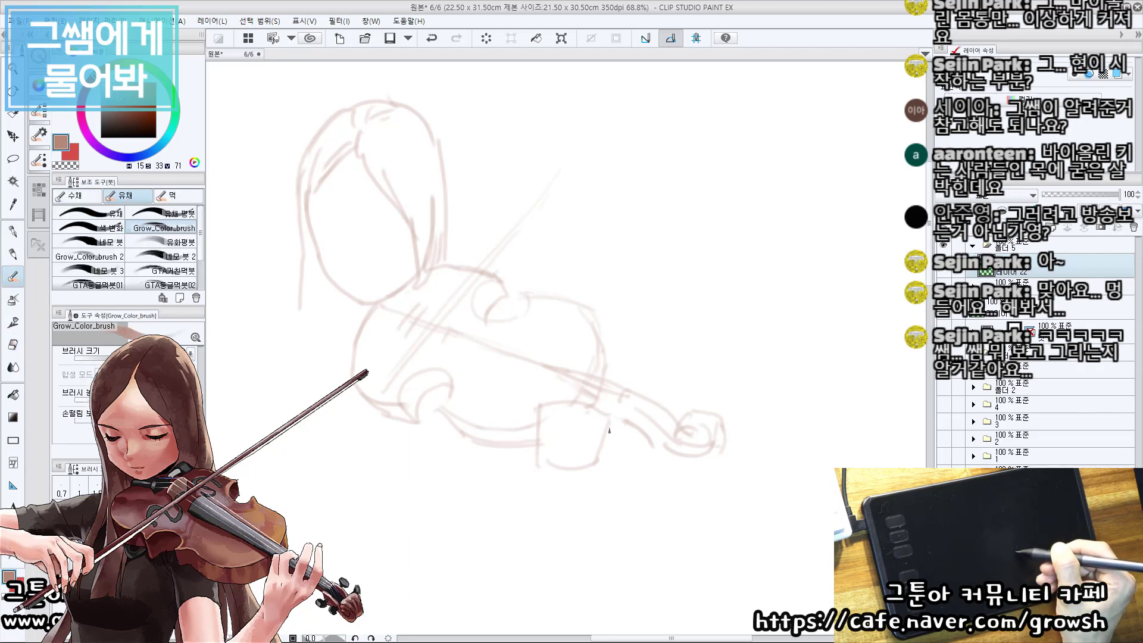
Sketch the first fingers reaching up from the hand block and curling over the violin's neck.
{"action": "mouse_move", "coordinate": [609, 428]}
{"action": "left_mouse_down"}
{"action": "mouse_move", "coordinate": [614, 384]}
{"action": "mouse_move", "coordinate": [601, 380]}
{"action": "mouse_move", "coordinate": [563, 411]}
{"action": "mouse_move", "coordinate": [590, 411]}
{"action": "mouse_move", "coordinate": [588, 360]}
{"action": "left_mouse_up"}
{"action": "key", "text": "ctrl+z"}
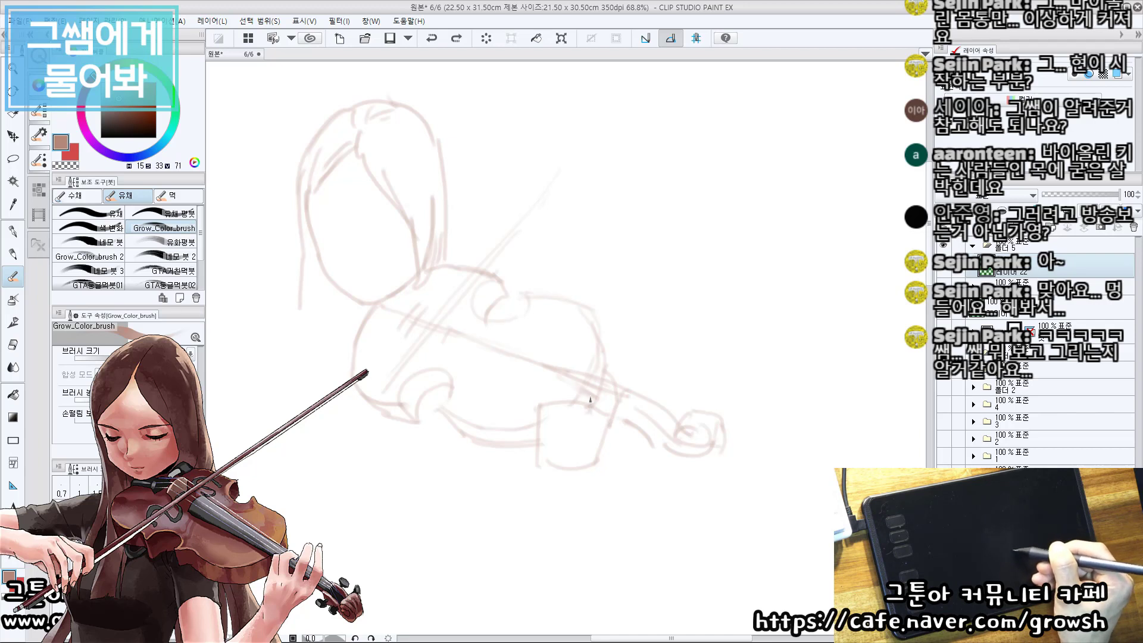
{"action": "mouse_move", "coordinate": [590, 410]}
{"action": "left_mouse_down"}
{"action": "mouse_move", "coordinate": [581, 360]}
{"action": "mouse_move", "coordinate": [576, 398]}
{"action": "mouse_move", "coordinate": [568, 365]}
{"action": "left_mouse_up"}
{"action": "key", "text": "ctrl+z"}
{"action": "left_click_drag", "start_coordinate": [558, 406], "coordinate": [570, 362]}
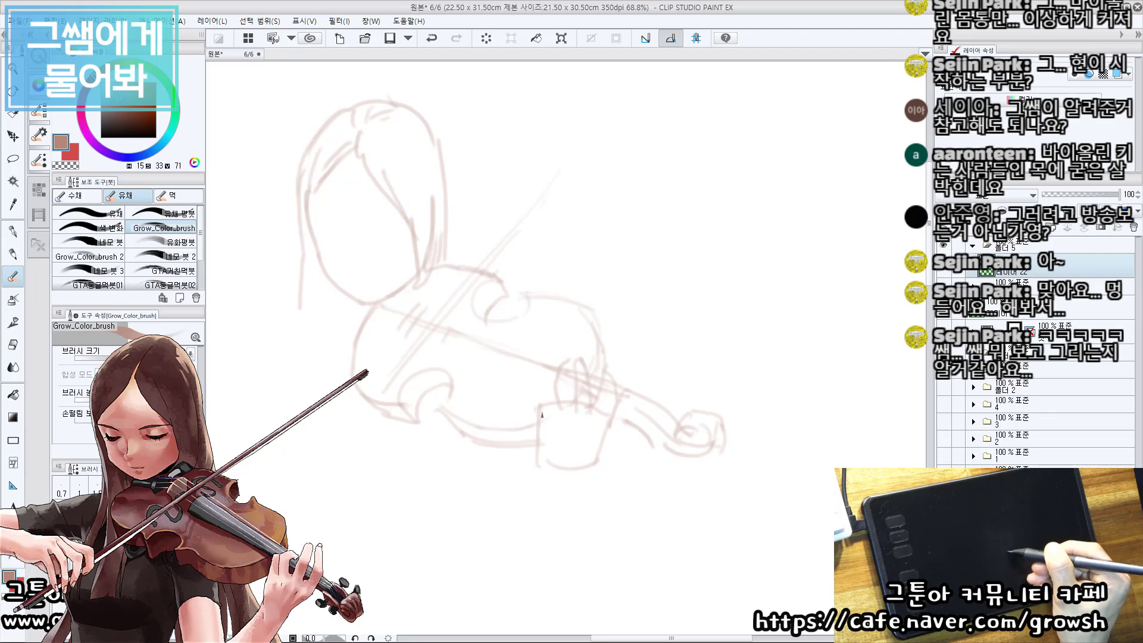
Add the remaining finger lines beside the first ones and define the side edge of the hand block.
{"action": "mouse_move", "coordinate": [538, 405]}
{"action": "left_mouse_down"}
{"action": "mouse_move", "coordinate": [550, 374]}
{"action": "mouse_move", "coordinate": [548, 395]}
{"action": "mouse_move", "coordinate": [576, 372]}
{"action": "mouse_move", "coordinate": [574, 409]}
{"action": "left_mouse_up"}
{"action": "key", "text": "ctrl+z"}
{"action": "left_click_drag", "start_coordinate": [570, 365], "coordinate": [574, 400]}
{"action": "key", "text": "ctrl"}
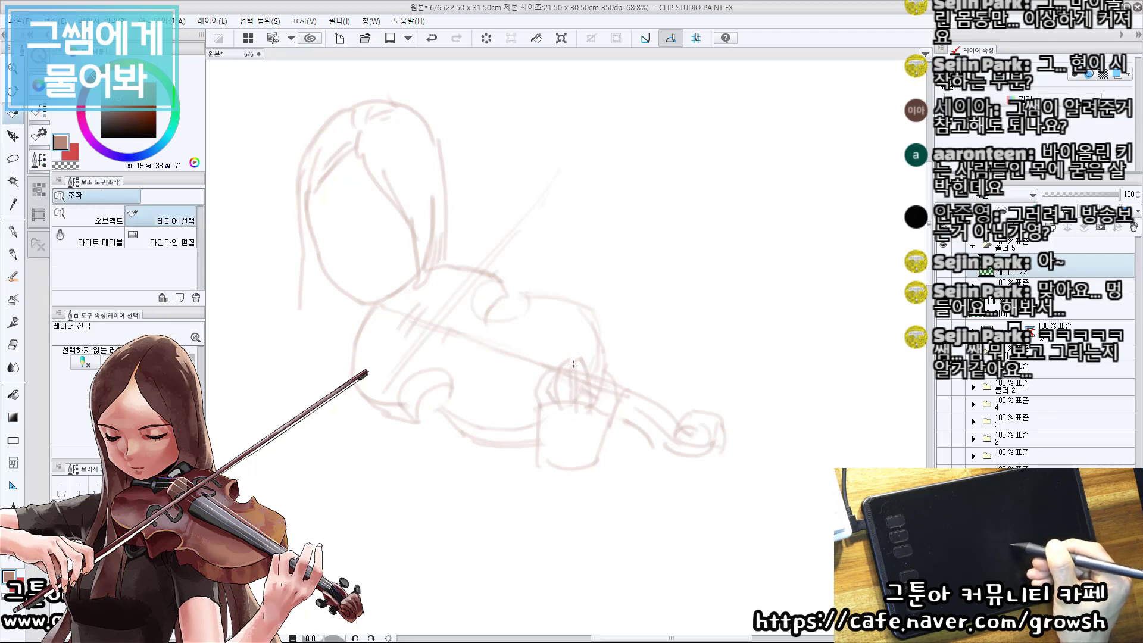
{"action": "key", "text": "ctrl+z"}
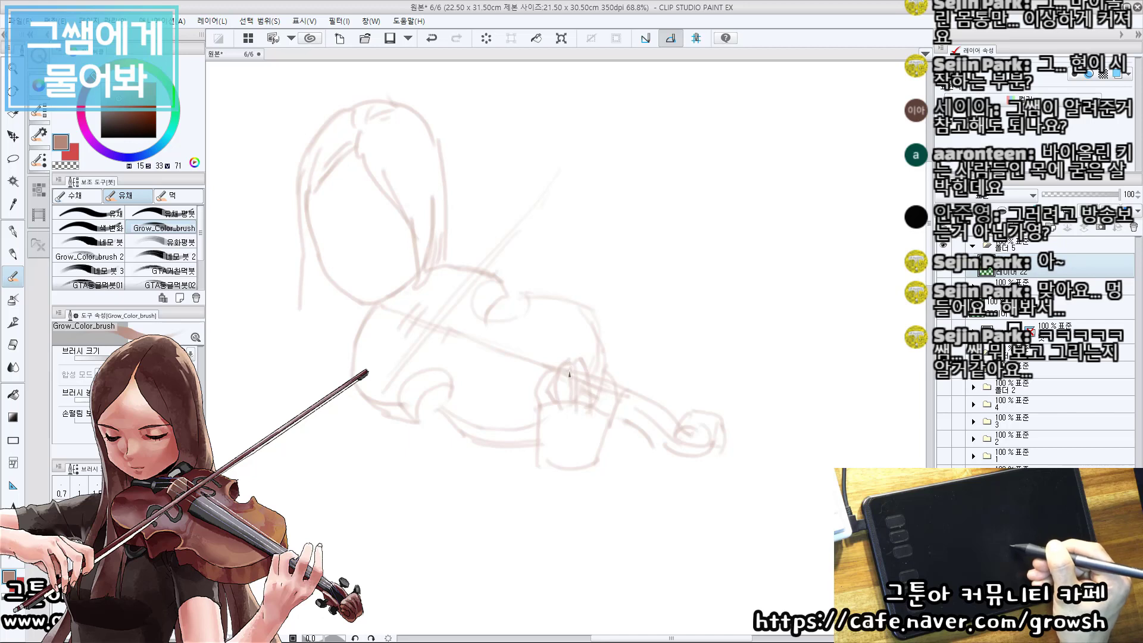
{"action": "left_click_drag", "start_coordinate": [569, 374], "coordinate": [569, 402]}
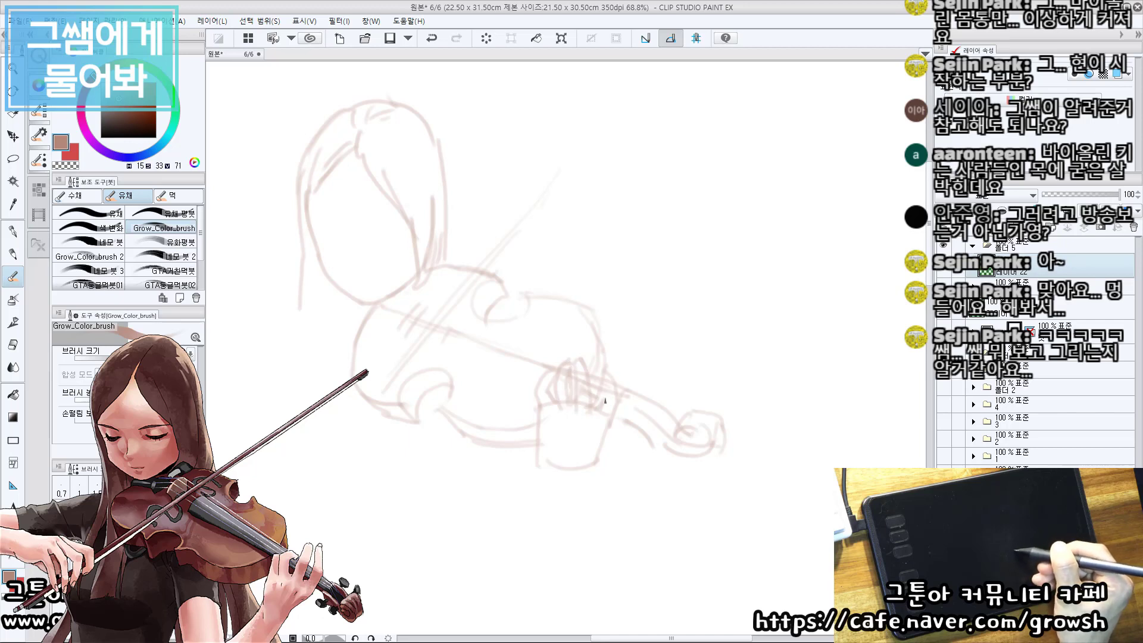
{"action": "left_click_drag", "start_coordinate": [608, 371], "coordinate": [611, 377]}
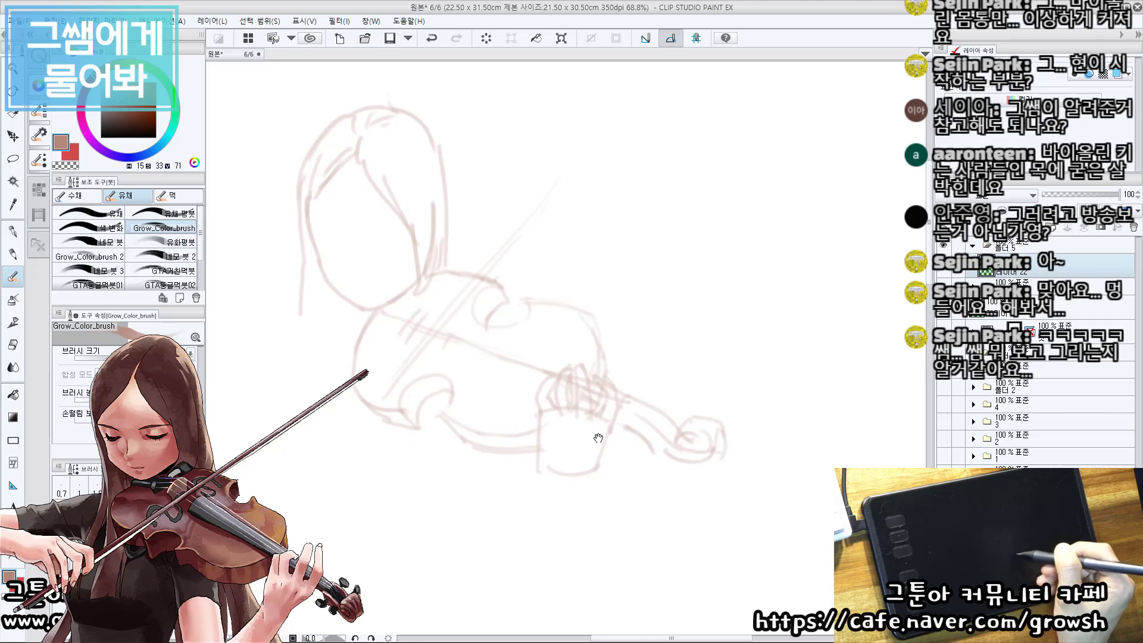
{"action": "left_click_drag", "start_coordinate": [606, 434], "coordinate": [591, 473]}
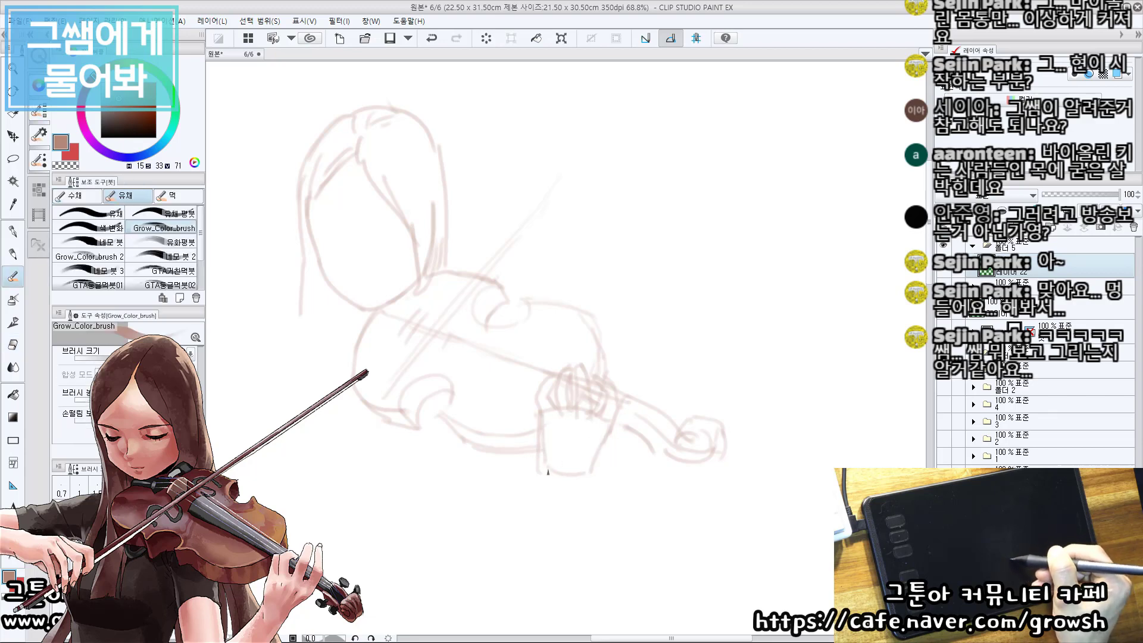
Extend the bow stick from the violin body diagonally down past the body's lower edge.
{"action": "mouse_move", "coordinate": [478, 450]}
{"action": "left_mouse_down"}
{"action": "mouse_move", "coordinate": [514, 446]}
{"action": "mouse_move", "coordinate": [624, 362]}
{"action": "left_mouse_up"}
{"action": "mouse_move", "coordinate": [646, 334]}
{"action": "left_mouse_down"}
{"action": "mouse_move", "coordinate": [636, 309]}
{"action": "mouse_move", "coordinate": [586, 314]}
{"action": "mouse_move", "coordinate": [479, 438]}
{"action": "left_mouse_up"}
{"action": "left_click_drag", "start_coordinate": [549, 357], "coordinate": [457, 482]}
{"action": "key", "text": "ctrl+z"}
{"action": "left_click_drag", "start_coordinate": [532, 373], "coordinate": [458, 458]}
{"action": "left_click_drag", "start_coordinate": [501, 407], "coordinate": [458, 458]}
Reinforce the bow as two long parallel lines crossing the violin body and running down to its lower end.
{"action": "left_click_drag", "start_coordinate": [671, 256], "coordinate": [613, 314]}
{"action": "mouse_move", "coordinate": [605, 274]}
{"action": "left_mouse_down"}
{"action": "mouse_move", "coordinate": [624, 252]}
{"action": "mouse_move", "coordinate": [606, 279]}
{"action": "left_mouse_up"}
{"action": "left_click_drag", "start_coordinate": [522, 379], "coordinate": [576, 314]}
{"action": "left_click_drag", "start_coordinate": [480, 392], "coordinate": [544, 352]}
{"action": "mouse_move", "coordinate": [644, 253]}
{"action": "left_mouse_down"}
{"action": "mouse_move", "coordinate": [449, 485]}
{"action": "mouse_move", "coordinate": [476, 487]}
{"action": "left_mouse_up"}
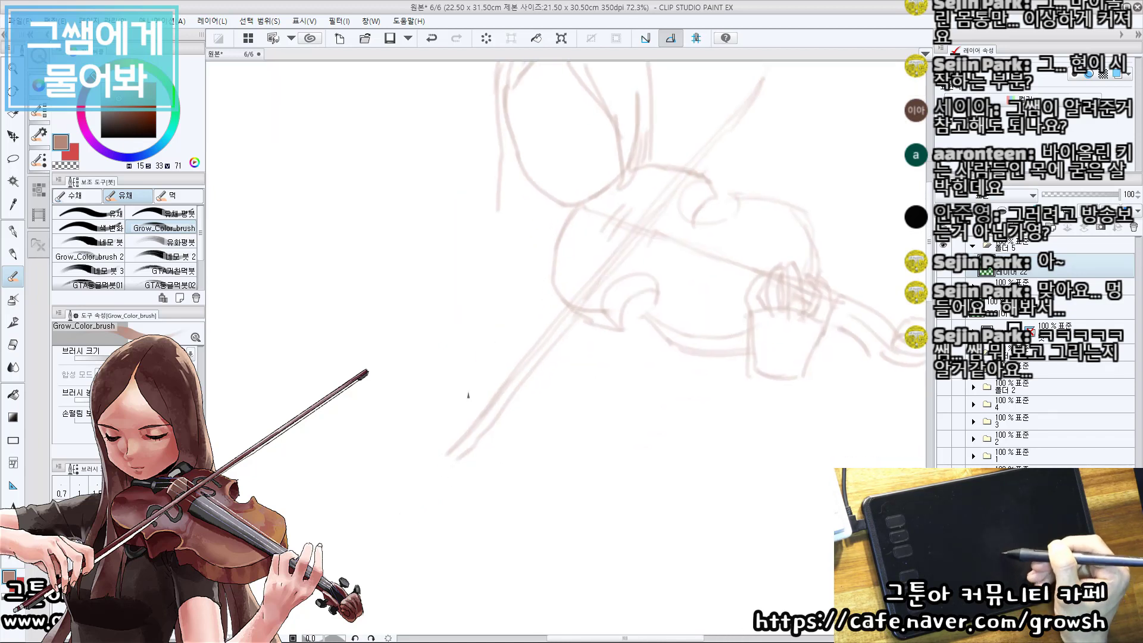
Draw the small frog detail at the lower end of the bow.
{"action": "left_click_drag", "start_coordinate": [479, 414], "coordinate": [488, 386]}
{"action": "mouse_move", "coordinate": [463, 422]}
{"action": "left_mouse_down"}
{"action": "mouse_move", "coordinate": [443, 467]}
{"action": "mouse_move", "coordinate": [475, 462]}
{"action": "mouse_move", "coordinate": [499, 436]}
{"action": "mouse_move", "coordinate": [466, 444]}
{"action": "left_mouse_up"}
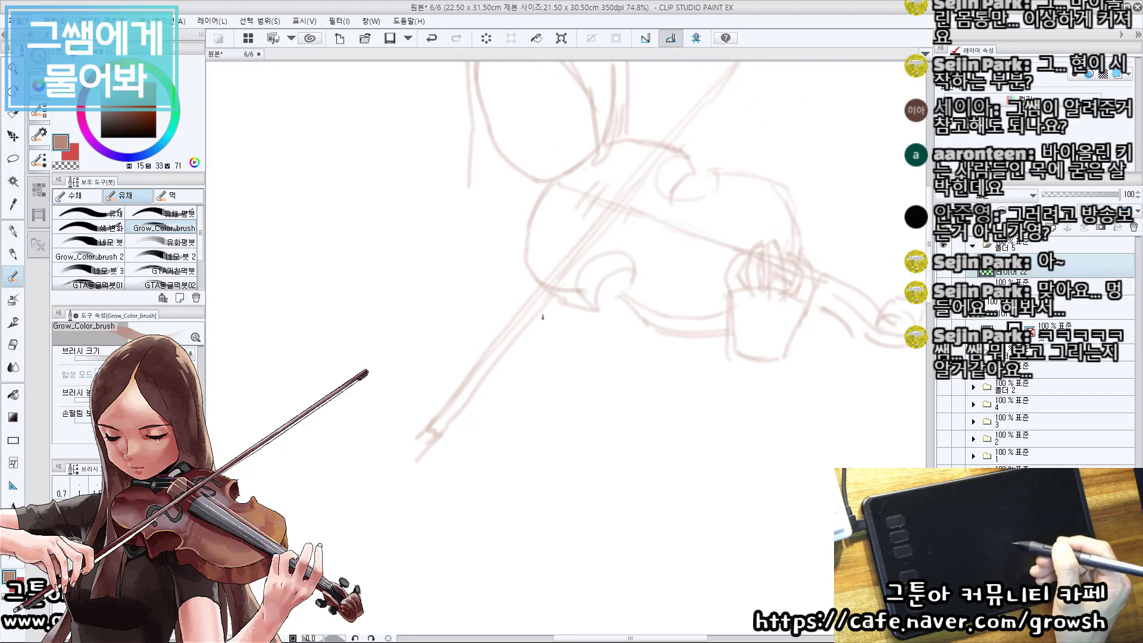
{"action": "left_click_drag", "start_coordinate": [551, 200], "coordinate": [556, 275]}
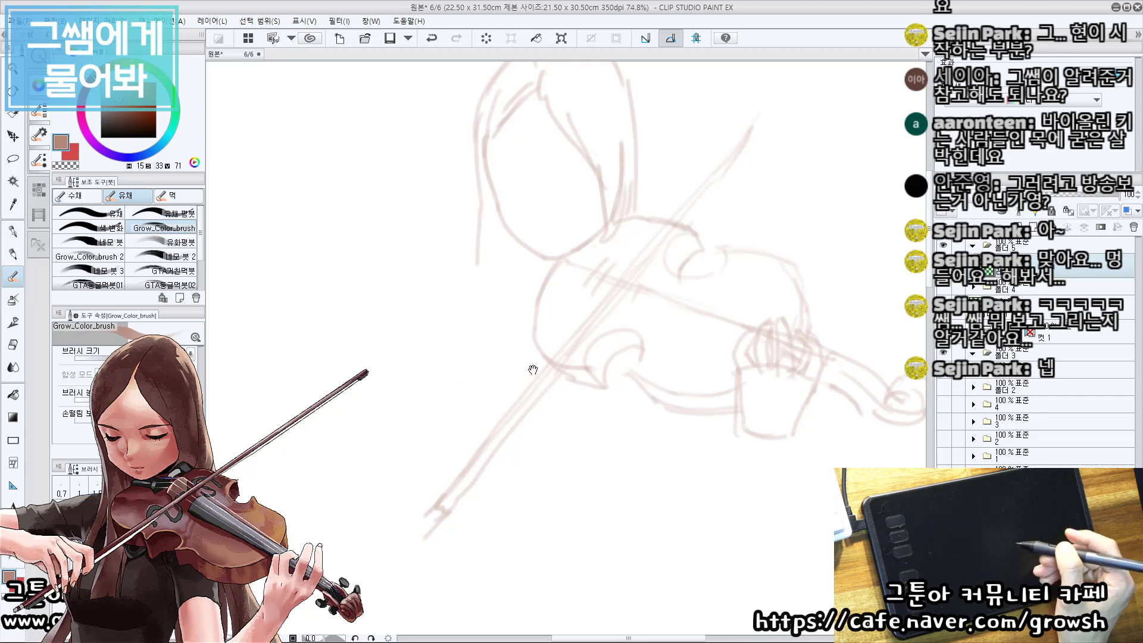
{"action": "left_click_drag", "start_coordinate": [532, 370], "coordinate": [543, 356]}
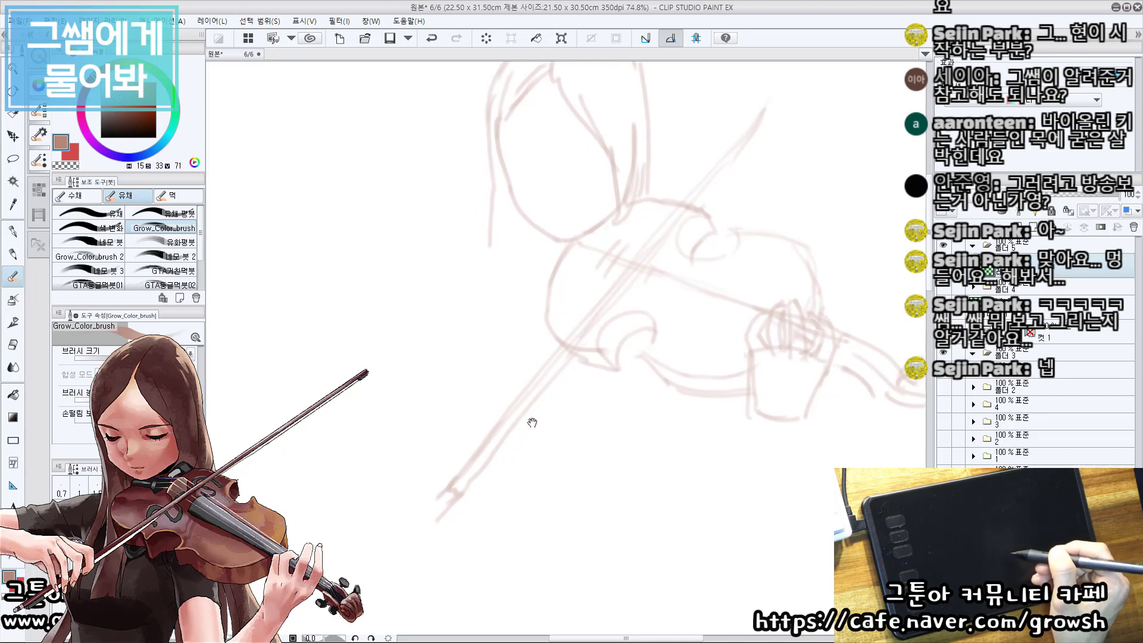
{"action": "left_click_drag", "start_coordinate": [561, 416], "coordinate": [538, 354]}
{"action": "left_click_drag", "start_coordinate": [440, 377], "coordinate": [472, 413]}
{"action": "left_click_drag", "start_coordinate": [429, 491], "coordinate": [445, 468]}
{"action": "left_click_drag", "start_coordinate": [437, 413], "coordinate": [446, 422]}
{"action": "left_click_drag", "start_coordinate": [449, 435], "coordinate": [462, 410]}
{"action": "key", "text": "ctrl+z"}
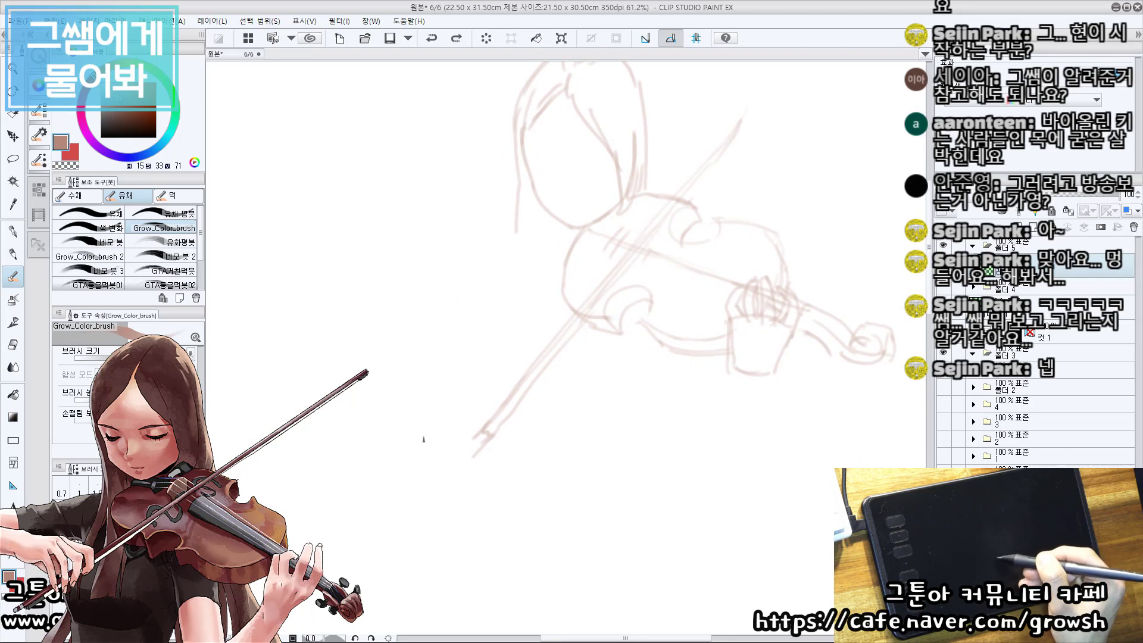
Sketch the angular outline of the back of the bow hand beside the frog.
{"action": "left_click_drag", "start_coordinate": [398, 460], "coordinate": [456, 418]}
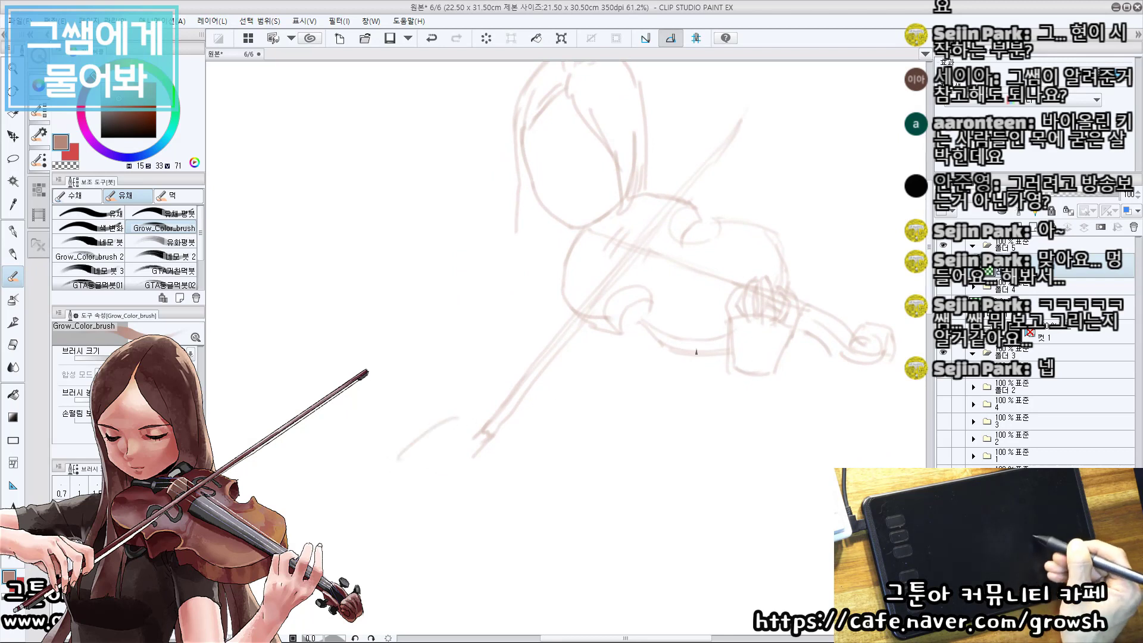
{"action": "mouse_move", "coordinate": [457, 418]}
{"action": "left_mouse_down"}
{"action": "mouse_move", "coordinate": [423, 416]}
{"action": "mouse_move", "coordinate": [380, 428]}
{"action": "left_mouse_up"}
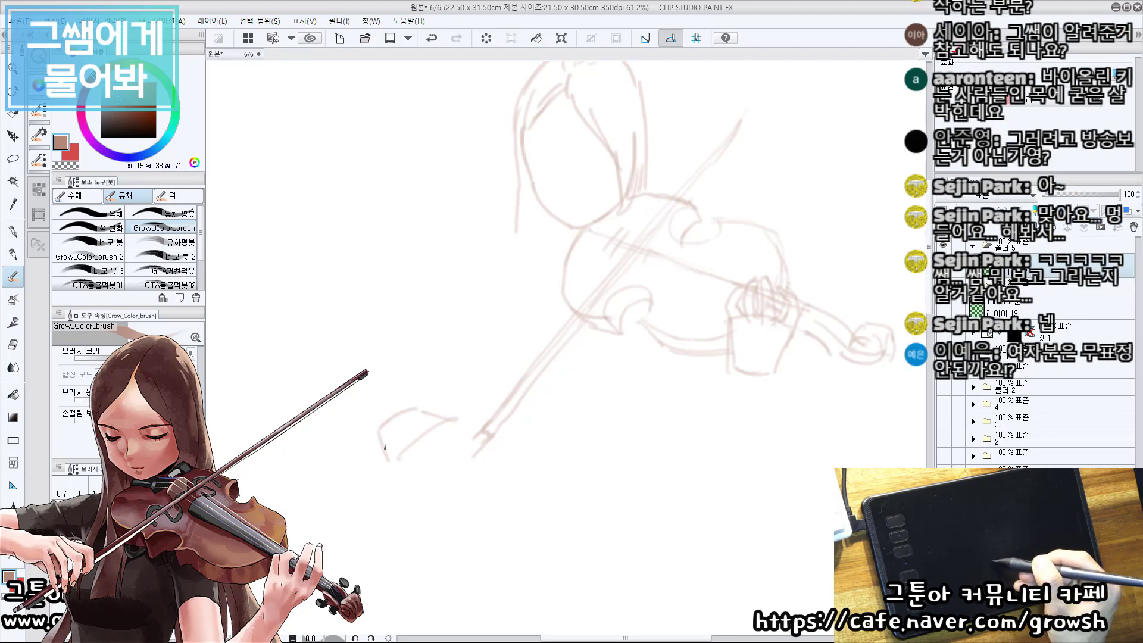
{"action": "key", "text": "e"}
{"action": "key", "text": "b"}
{"action": "left_click_drag", "start_coordinate": [380, 433], "coordinate": [399, 458]}
{"action": "key", "text": "ctrl+z"}
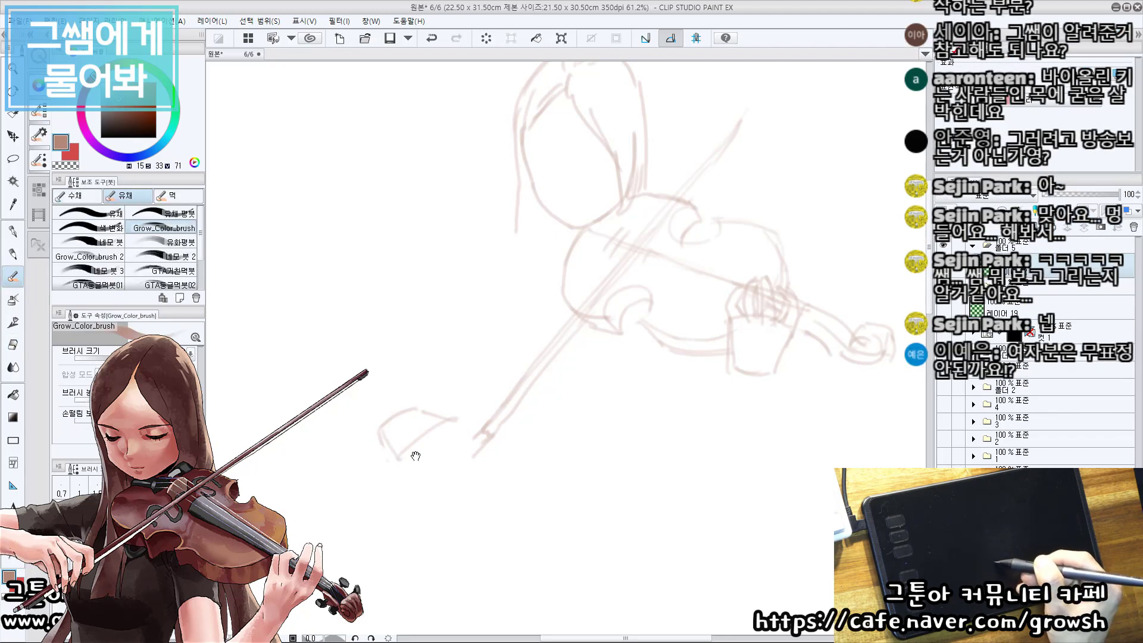
Extend the bow hand's upper edge to the frog and draw the front finger reaching down along it.
{"action": "left_click", "coordinate": [489, 415], "text": "ctrl"}
{"action": "key", "text": "ctrl+z"}
{"action": "left_click_drag", "start_coordinate": [444, 418], "coordinate": [489, 426]}
{"action": "left_click_drag", "start_coordinate": [487, 430], "coordinate": [468, 467]}
Draw the bent finger lines hanging from the bow hand's knuckles, including the outer little finger.
{"action": "mouse_move", "coordinate": [430, 429]}
{"action": "left_mouse_down"}
{"action": "mouse_move", "coordinate": [463, 443]}
{"action": "mouse_move", "coordinate": [451, 490]}
{"action": "left_mouse_up"}
{"action": "key", "text": "ctrl+z"}
{"action": "left_click_drag", "start_coordinate": [455, 444], "coordinate": [448, 492]}
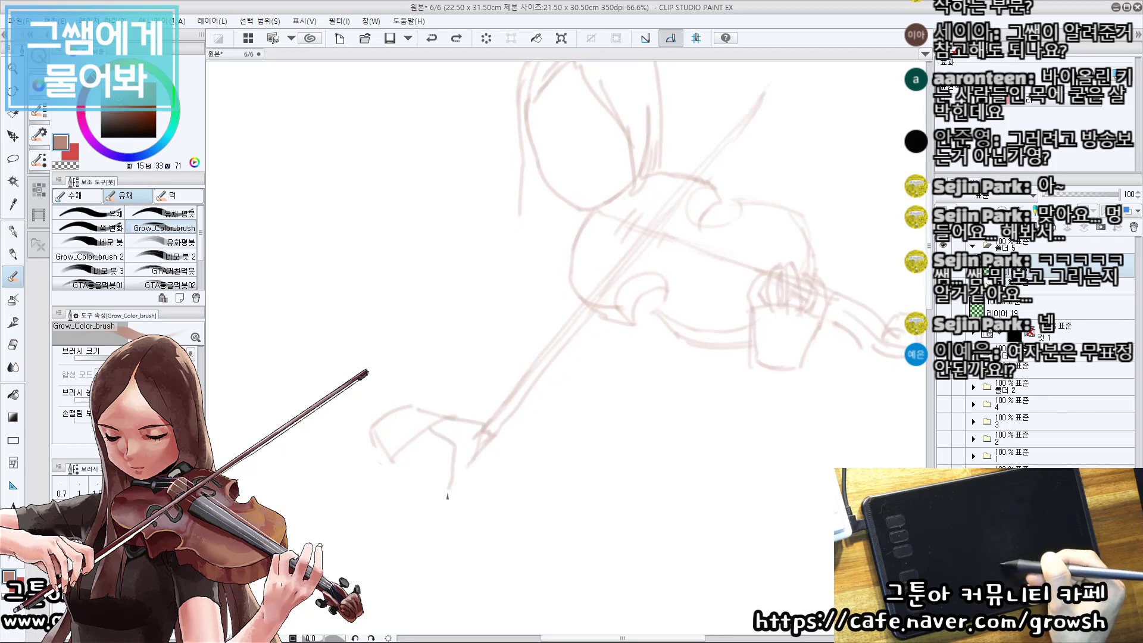
{"action": "mouse_move", "coordinate": [413, 440]}
{"action": "left_mouse_down"}
{"action": "mouse_move", "coordinate": [435, 459]}
{"action": "mouse_move", "coordinate": [430, 503]}
{"action": "left_mouse_up"}
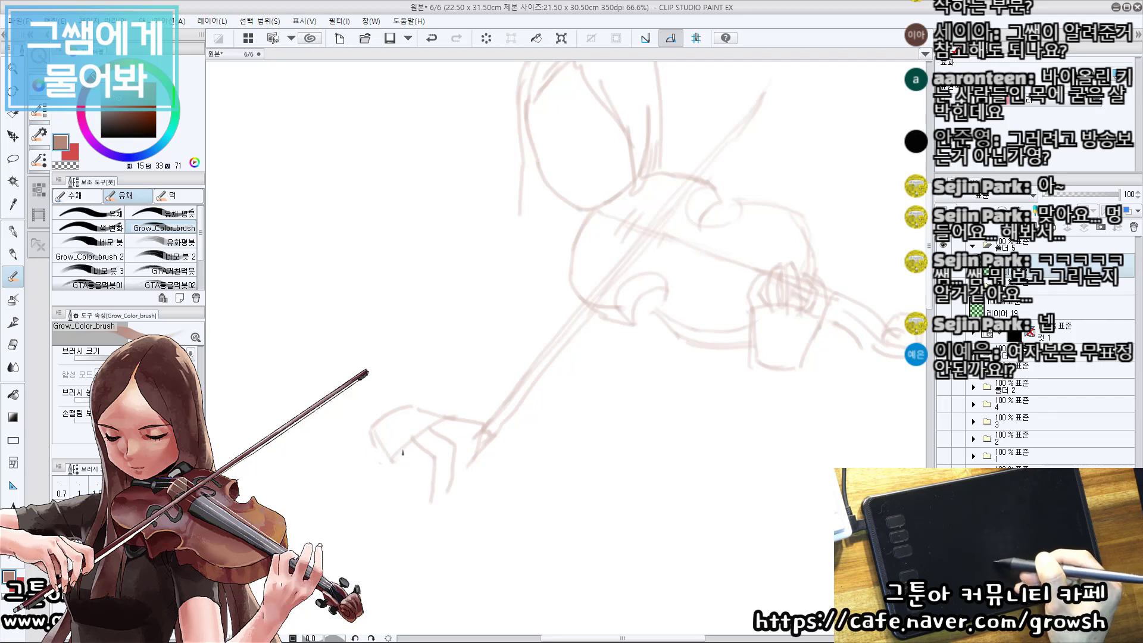
{"action": "left_click_drag", "start_coordinate": [403, 451], "coordinate": [400, 515]}
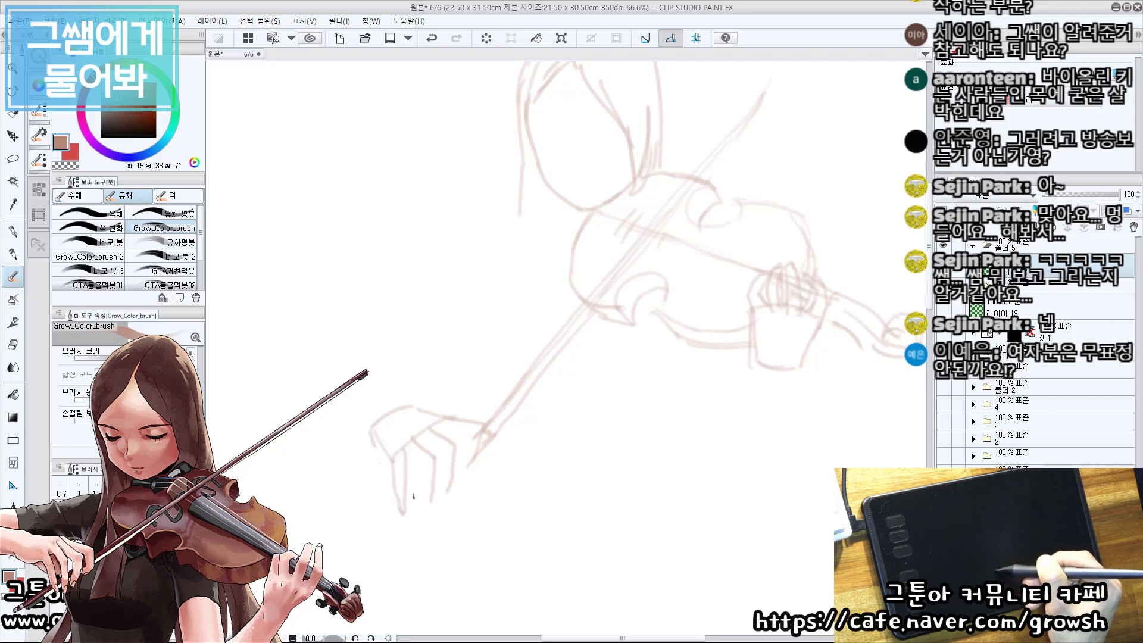
{"action": "left_click_drag", "start_coordinate": [420, 467], "coordinate": [426, 493]}
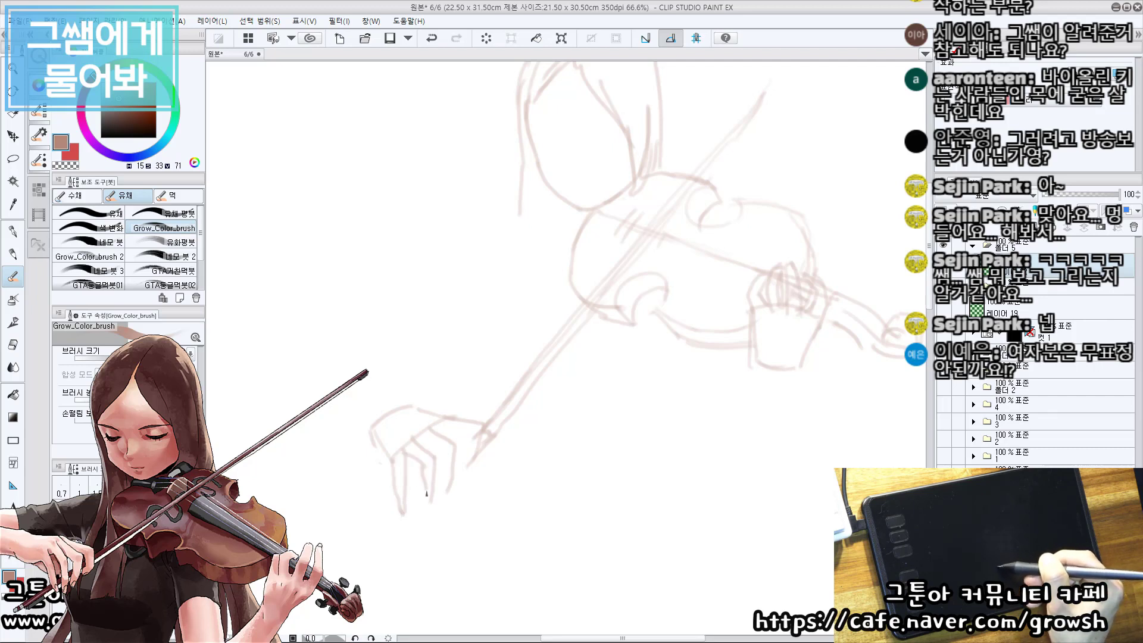
Complete the overlapping bow-hand fingers down to their tips and close the grip around the frog.
{"action": "left_click_drag", "start_coordinate": [436, 454], "coordinate": [443, 500]}
{"action": "mouse_move", "coordinate": [436, 433]}
{"action": "left_mouse_down"}
{"action": "mouse_move", "coordinate": [466, 429]}
{"action": "mouse_move", "coordinate": [470, 453]}
{"action": "mouse_move", "coordinate": [464, 431]}
{"action": "mouse_move", "coordinate": [482, 437]}
{"action": "mouse_move", "coordinate": [439, 503]}
{"action": "left_mouse_up"}
{"action": "key", "text": "ctrl+z"}
{"action": "key", "text": "ctrl+z"}
{"action": "key", "text": "e"}
{"action": "key", "text": "b"}
{"action": "key", "text": "ctrl+z"}
{"action": "key", "text": "ctrl+z"}
{"action": "left_click_drag", "start_coordinate": [462, 449], "coordinate": [427, 512]}
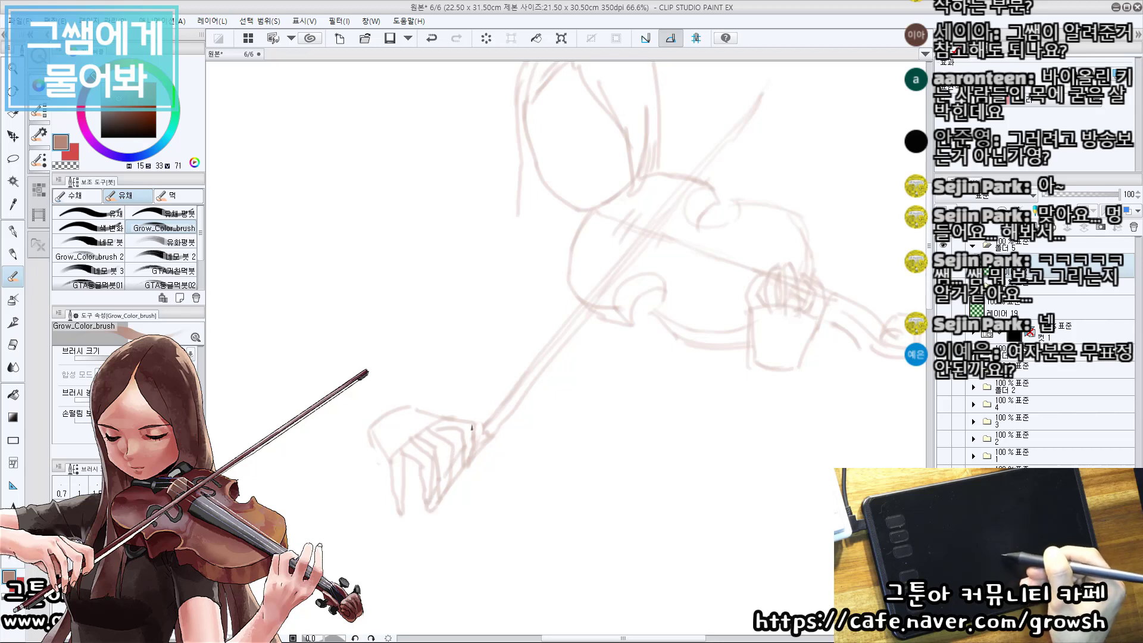
{"action": "left_click_drag", "start_coordinate": [473, 426], "coordinate": [489, 417]}
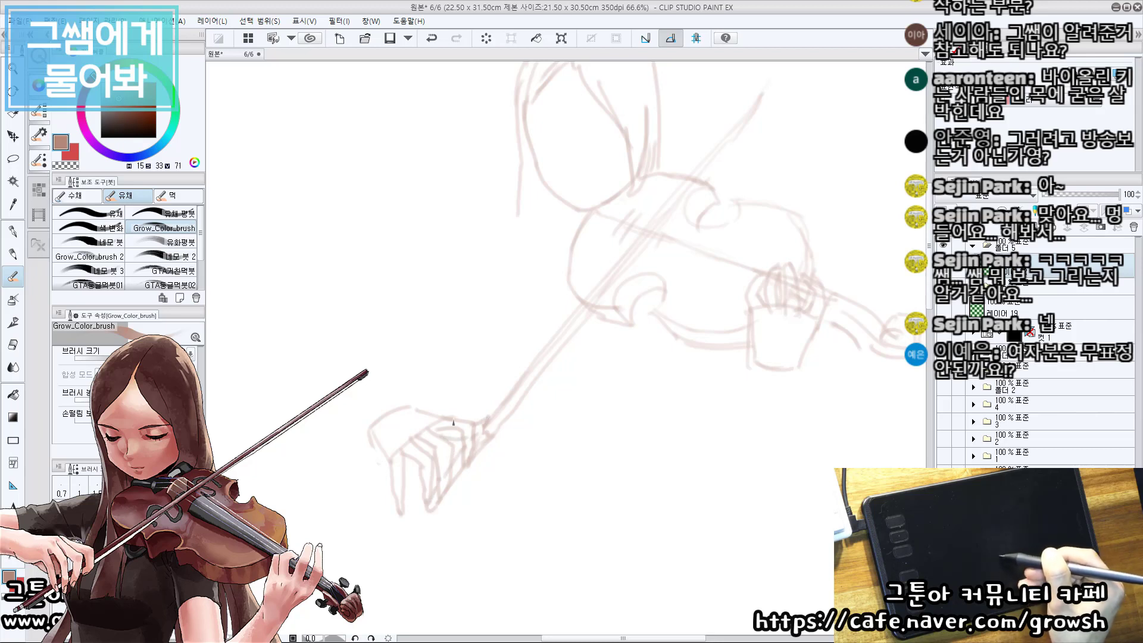
{"action": "left_click_drag", "start_coordinate": [583, 274], "coordinate": [580, 270]}
{"action": "left_click_drag", "start_coordinate": [511, 352], "coordinate": [446, 391]}
{"action": "left_click_drag", "start_coordinate": [433, 310], "coordinate": [428, 377]}
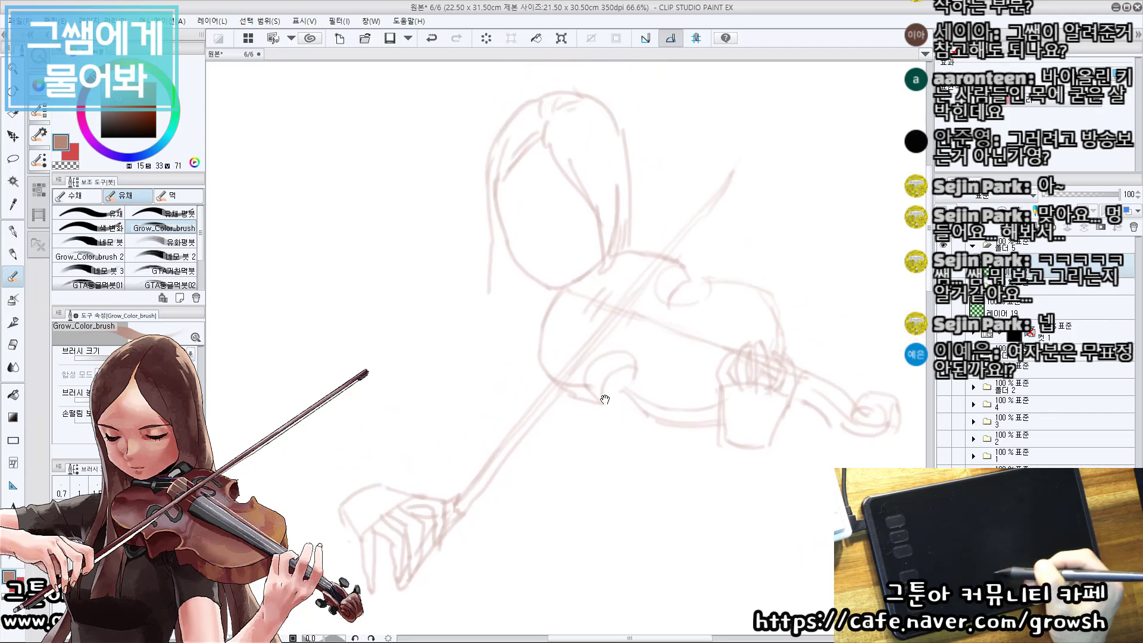
{"action": "left_click_drag", "start_coordinate": [540, 222], "coordinate": [534, 218]}
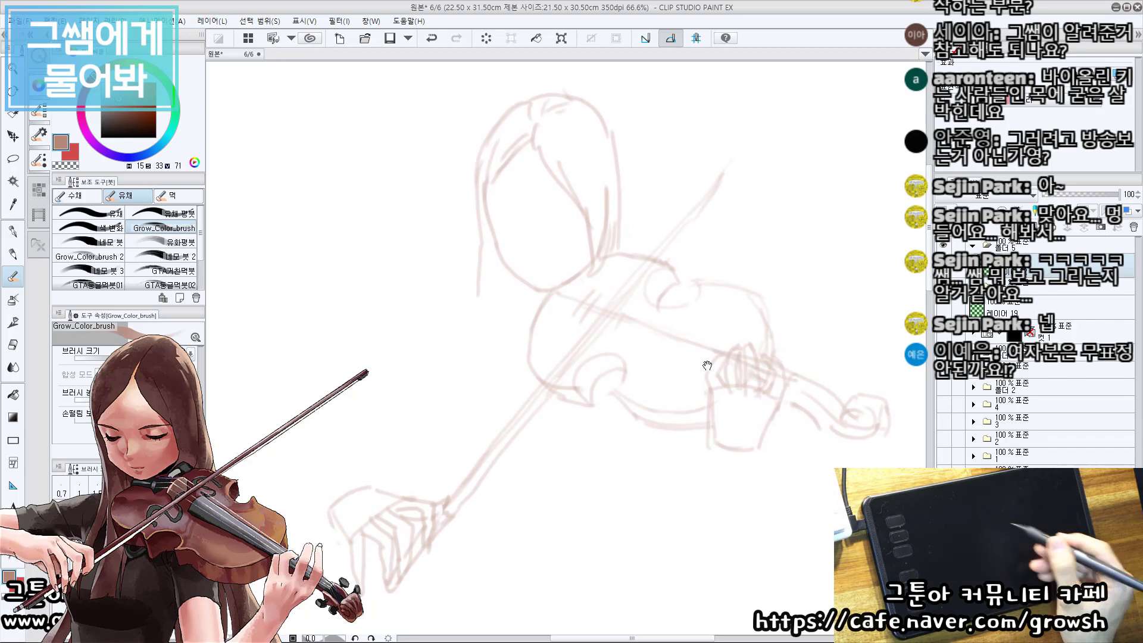
{"action": "mouse_move", "coordinate": [707, 365]}
{"action": "left_mouse_down"}
{"action": "mouse_move", "coordinate": [712, 387]}
{"action": "mouse_move", "coordinate": [705, 375]}
{"action": "mouse_move", "coordinate": [720, 358]}
{"action": "mouse_move", "coordinate": [698, 365]}
{"action": "mouse_move", "coordinate": [724, 363]}
{"action": "left_mouse_up"}
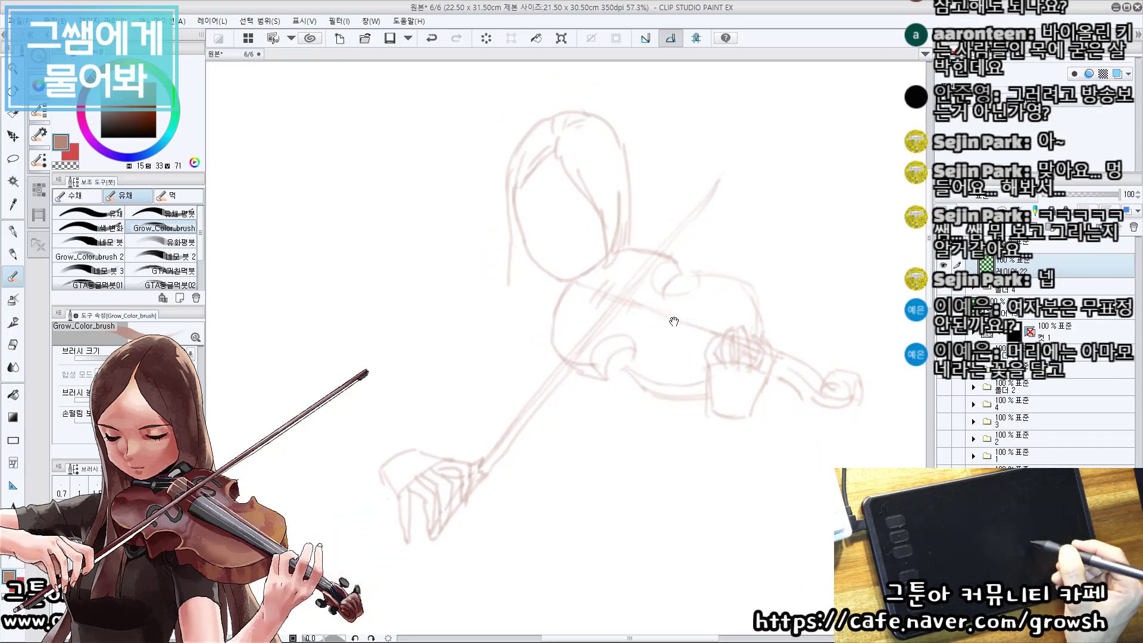
{"action": "left_click_drag", "start_coordinate": [631, 357], "coordinate": [626, 380]}
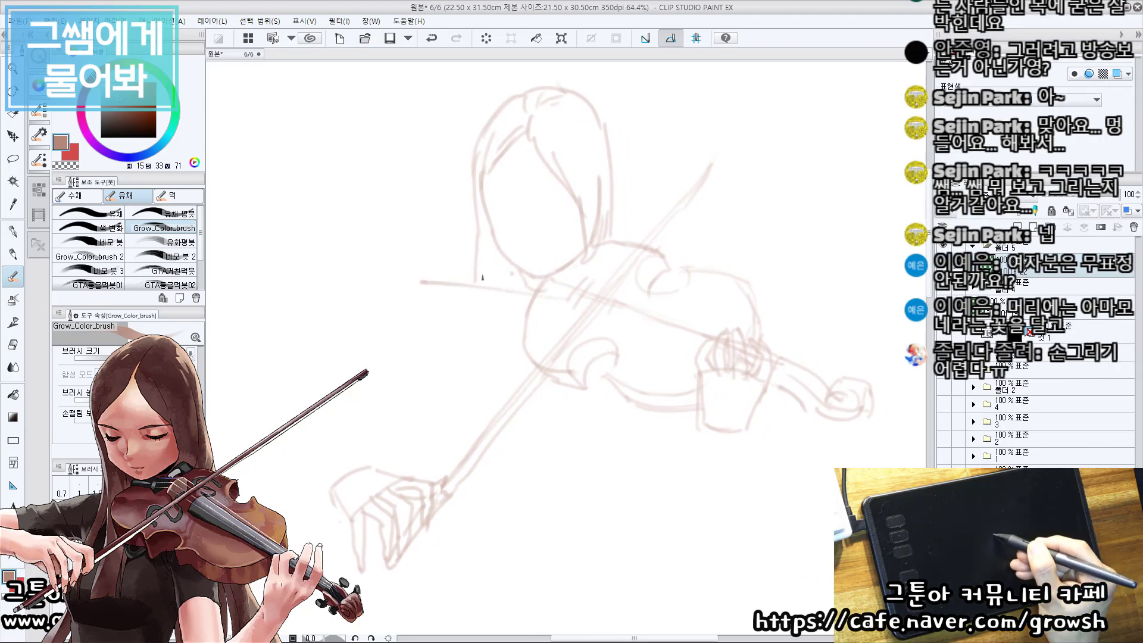
{"action": "mouse_move", "coordinate": [463, 295]}
{"action": "left_mouse_down"}
{"action": "mouse_move", "coordinate": [555, 308]}
{"action": "mouse_move", "coordinate": [475, 300]}
{"action": "left_mouse_up"}
{"action": "key", "text": "ctrl+z"}
{"action": "left_click", "coordinate": [546, 306]}
{"action": "key", "text": "ctrl+z"}
{"action": "key", "text": "ctrl+z"}
{"action": "key", "text": "ctrl+z"}
Draw the shoulder line below the chin with its neck slope and run the torso's bow-arm side down to the waist.
{"action": "left_click_drag", "start_coordinate": [548, 304], "coordinate": [456, 301]}
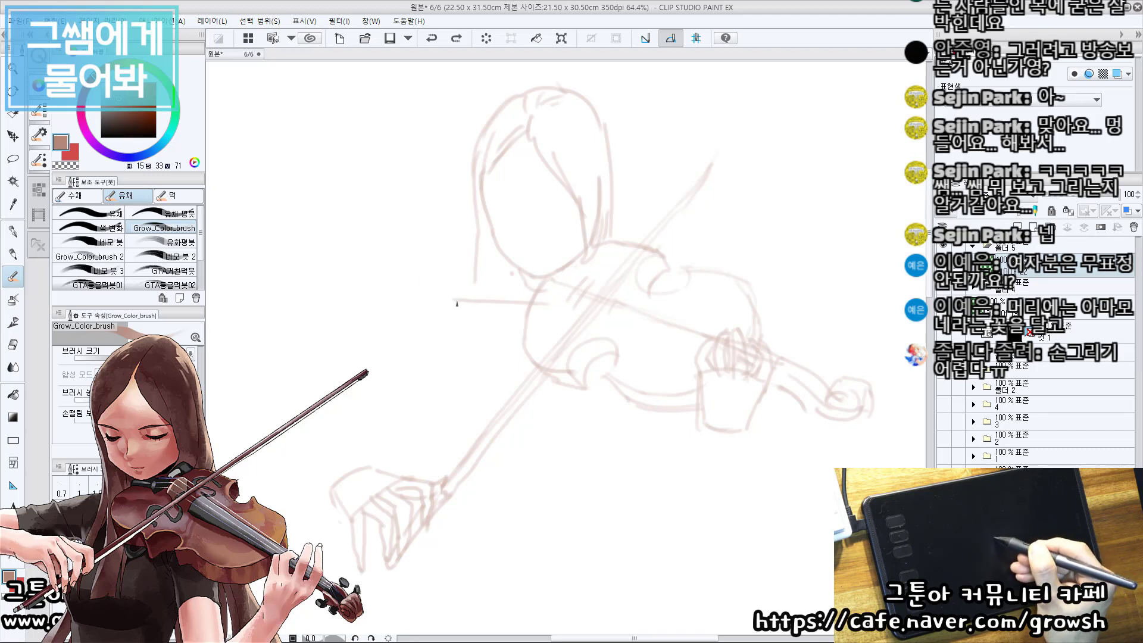
{"action": "key", "text": "e"}
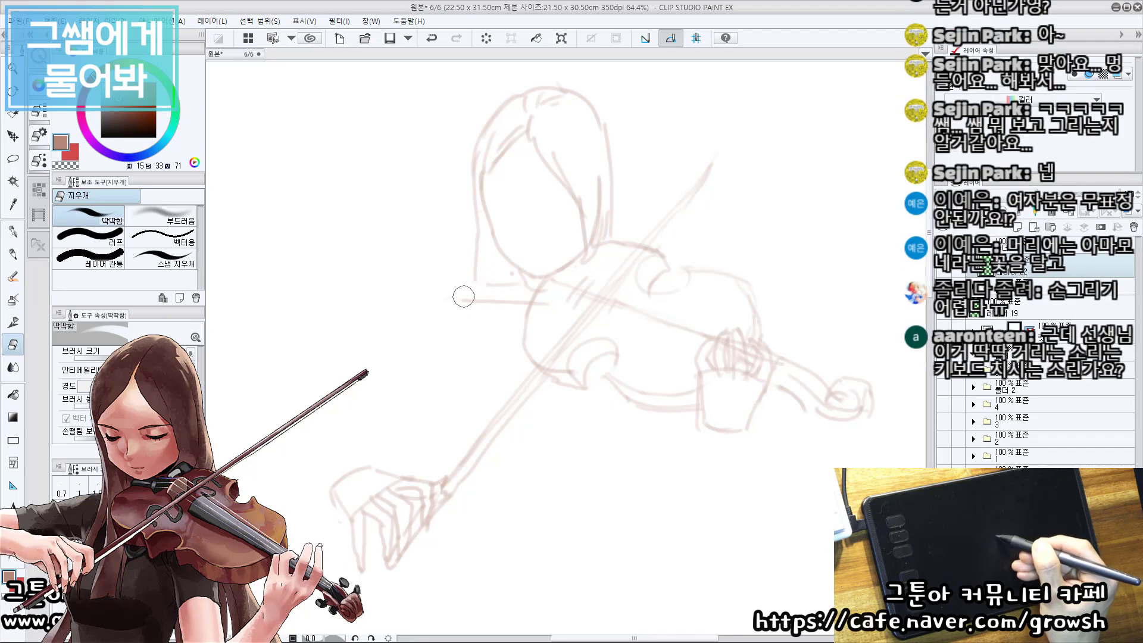
{"action": "key", "text": "b"}
{"action": "left_click_drag", "start_coordinate": [502, 283], "coordinate": [471, 300]}
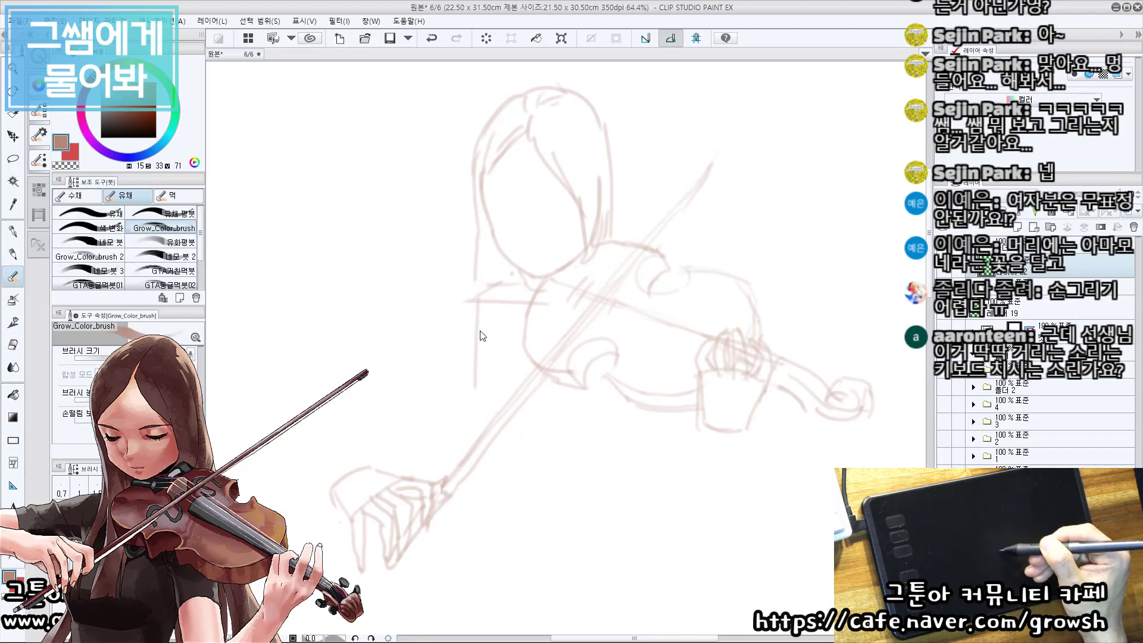
{"action": "key", "text": "e"}
{"action": "key", "text": "b"}
{"action": "left_click_drag", "start_coordinate": [484, 304], "coordinate": [478, 411]}
{"action": "key", "text": "ctrl+z"}
{"action": "mouse_move", "coordinate": [477, 307]}
{"action": "left_mouse_down"}
{"action": "mouse_move", "coordinate": [480, 438]}
{"action": "mouse_move", "coordinate": [501, 503]}
{"action": "left_mouse_up"}
Draw the torso's opposite side below the violin and add the waist and hip lines.
{"action": "left_click_drag", "start_coordinate": [619, 391], "coordinate": [625, 450]}
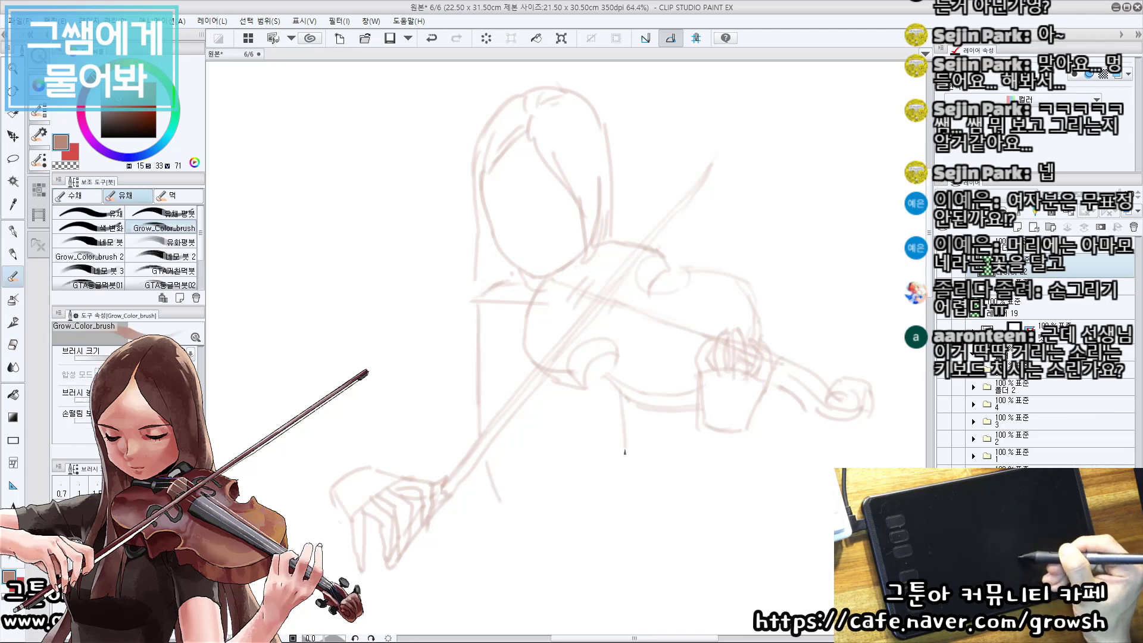
{"action": "key", "text": "ctrl+z"}
{"action": "left_click_drag", "start_coordinate": [615, 388], "coordinate": [614, 463]}
{"action": "mouse_move", "coordinate": [505, 452]}
{"action": "left_mouse_down"}
{"action": "mouse_move", "coordinate": [599, 454]}
{"action": "mouse_move", "coordinate": [619, 479]}
{"action": "left_mouse_up"}
{"action": "left_click_drag", "start_coordinate": [493, 494], "coordinate": [623, 505]}
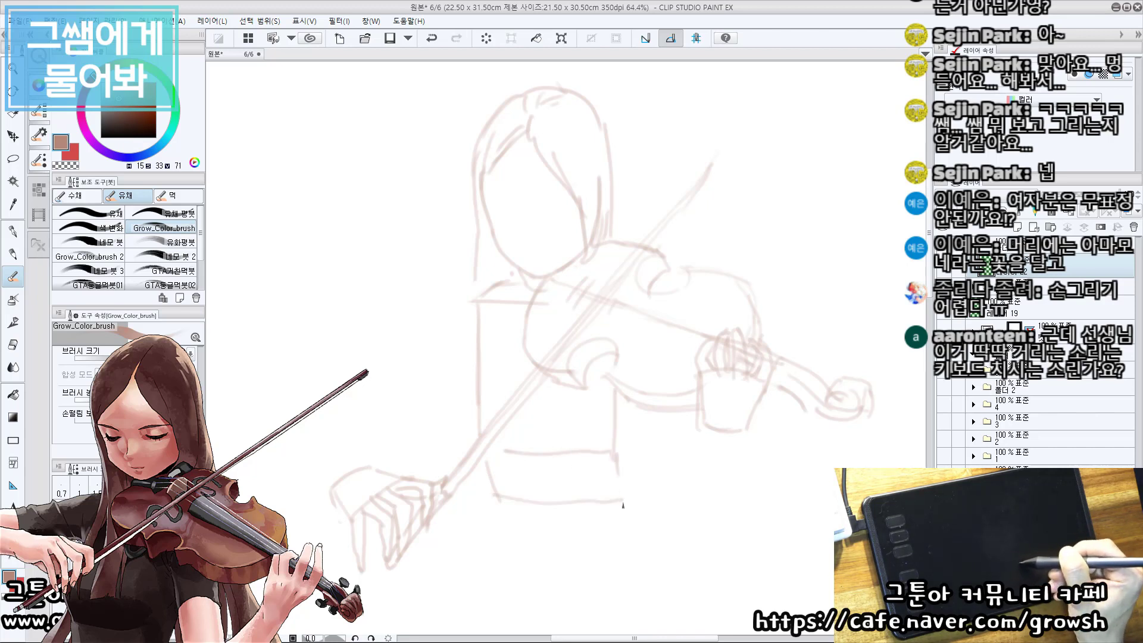
{"action": "left_click_drag", "start_coordinate": [633, 409], "coordinate": [626, 487]}
{"action": "key", "text": "ctrl+z"}
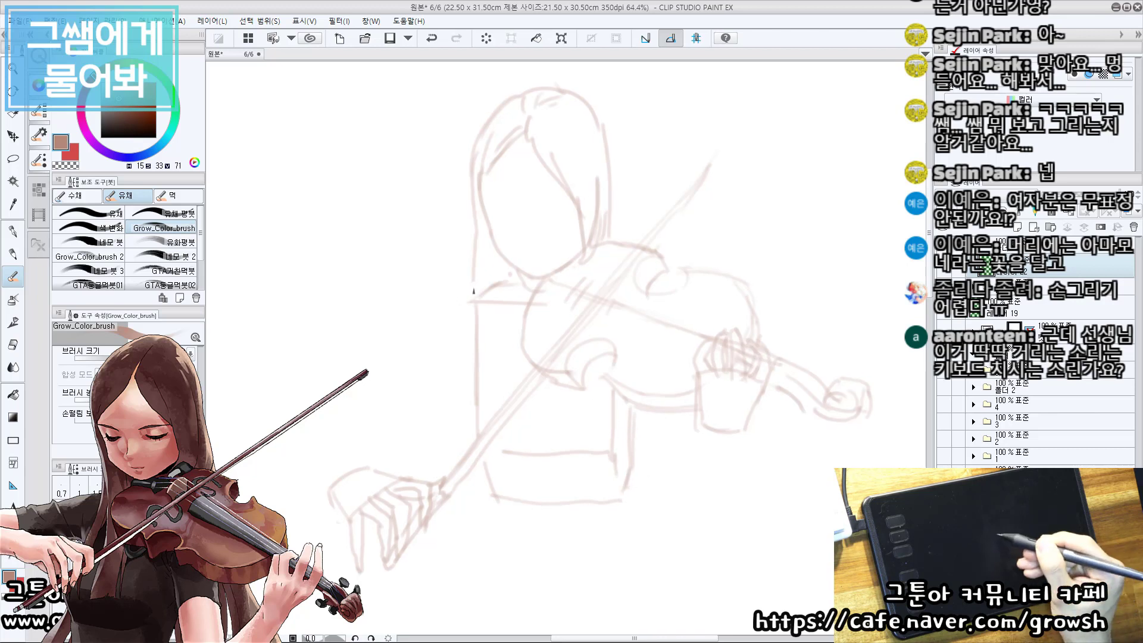
Sketch the rounded shoulder and short sleeve of the bow arm.
{"action": "left_click_drag", "start_coordinate": [541, 296], "coordinate": [435, 322]}
{"action": "key", "text": "ctrl+z"}
{"action": "mouse_move", "coordinate": [488, 282]}
{"action": "left_mouse_down"}
{"action": "mouse_move", "coordinate": [448, 285]}
{"action": "mouse_move", "coordinate": [423, 325]}
{"action": "mouse_move", "coordinate": [468, 342]}
{"action": "mouse_move", "coordinate": [468, 358]}
{"action": "left_mouse_up"}
{"action": "key", "text": "ctrl+z"}
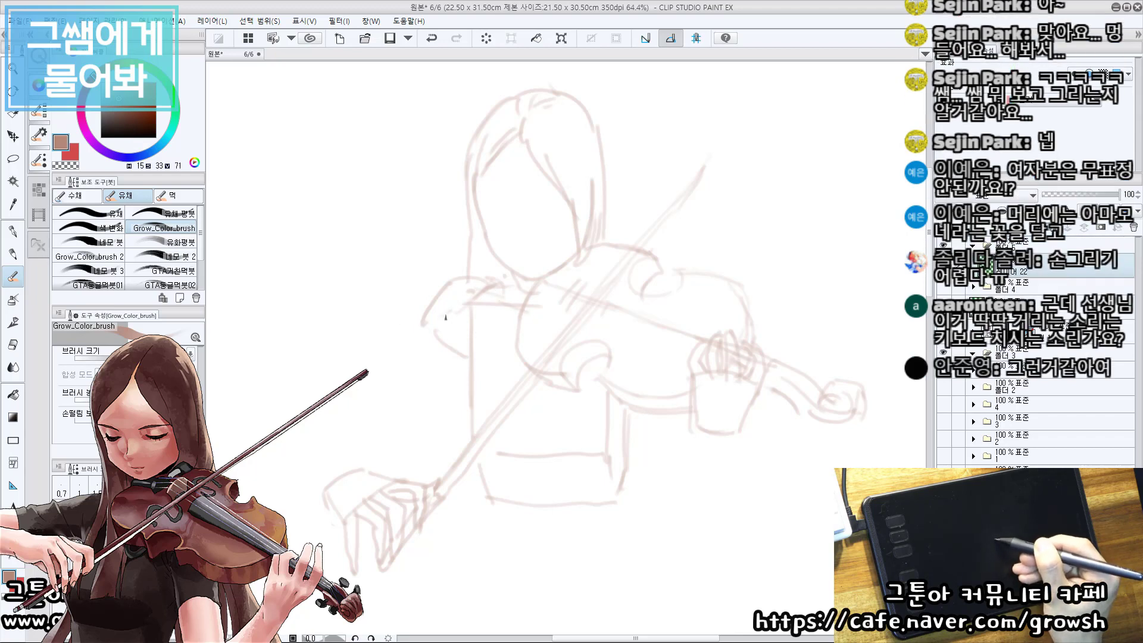
Draw the bow arm's upper arm as two long diagonal lines from the sleeve down to the elbow.
{"action": "mouse_move", "coordinate": [448, 313]}
{"action": "left_mouse_down"}
{"action": "mouse_move", "coordinate": [327, 420]}
{"action": "mouse_move", "coordinate": [337, 383]}
{"action": "mouse_move", "coordinate": [288, 422]}
{"action": "left_mouse_up"}
{"action": "key", "text": "ctrl+z"}
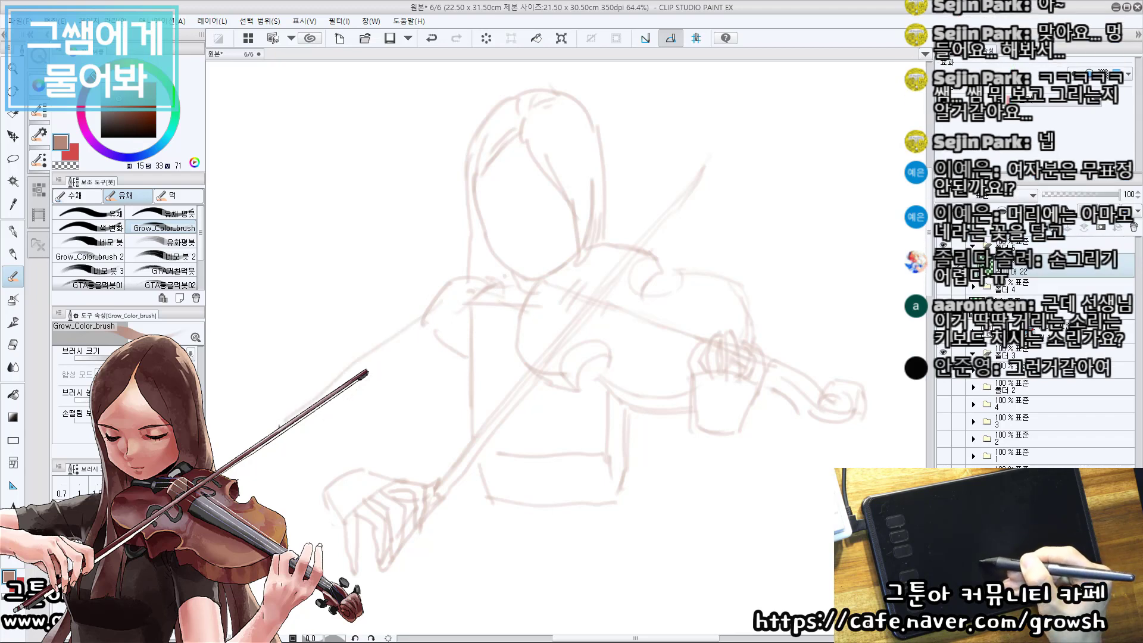
{"action": "mouse_move", "coordinate": [427, 319]}
{"action": "left_mouse_down"}
{"action": "mouse_move", "coordinate": [460, 349]}
{"action": "mouse_move", "coordinate": [330, 449]}
{"action": "left_mouse_up"}
{"action": "key", "text": "ctrl+z"}
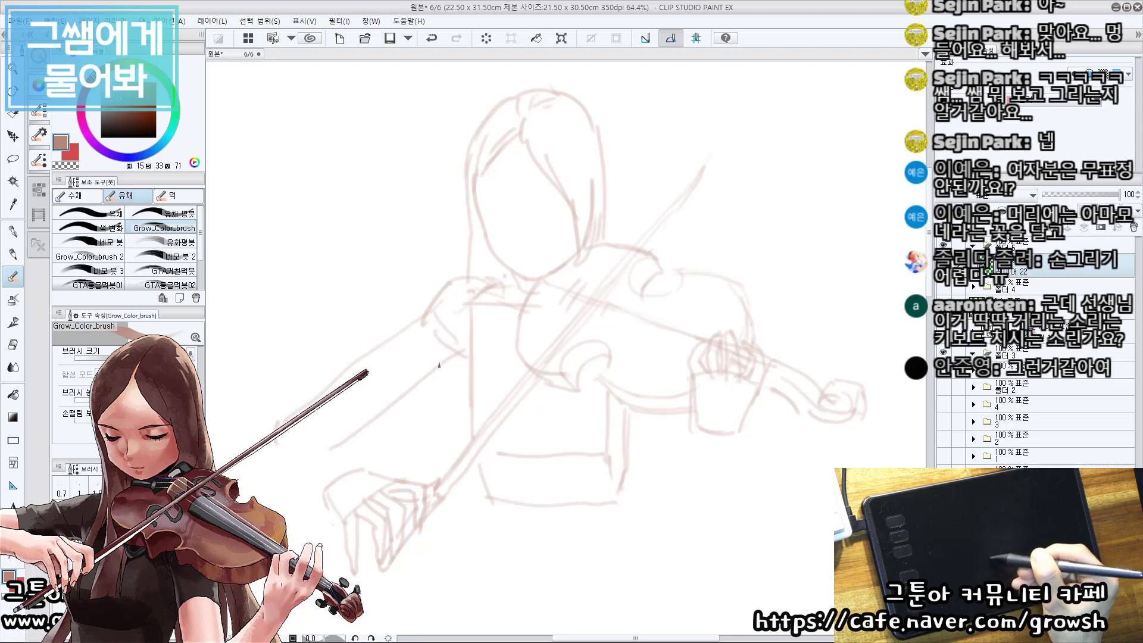
{"action": "mouse_move", "coordinate": [456, 353]}
{"action": "left_mouse_down"}
{"action": "mouse_move", "coordinate": [321, 457]}
{"action": "mouse_move", "coordinate": [304, 442]}
{"action": "mouse_move", "coordinate": [320, 454]}
{"action": "mouse_move", "coordinate": [321, 435]}
{"action": "mouse_move", "coordinate": [285, 459]}
{"action": "left_mouse_up"}
Sketch the bow arm's elbow and the short forearm leading to the wrist of the bow hand.
{"action": "mouse_move", "coordinate": [301, 404]}
{"action": "left_mouse_down"}
{"action": "mouse_move", "coordinate": [325, 434]}
{"action": "mouse_move", "coordinate": [289, 459]}
{"action": "left_mouse_up"}
{"action": "mouse_move", "coordinate": [310, 416]}
{"action": "left_mouse_down"}
{"action": "mouse_move", "coordinate": [359, 454]}
{"action": "mouse_move", "coordinate": [325, 495]}
{"action": "mouse_move", "coordinate": [357, 456]}
{"action": "left_mouse_up"}
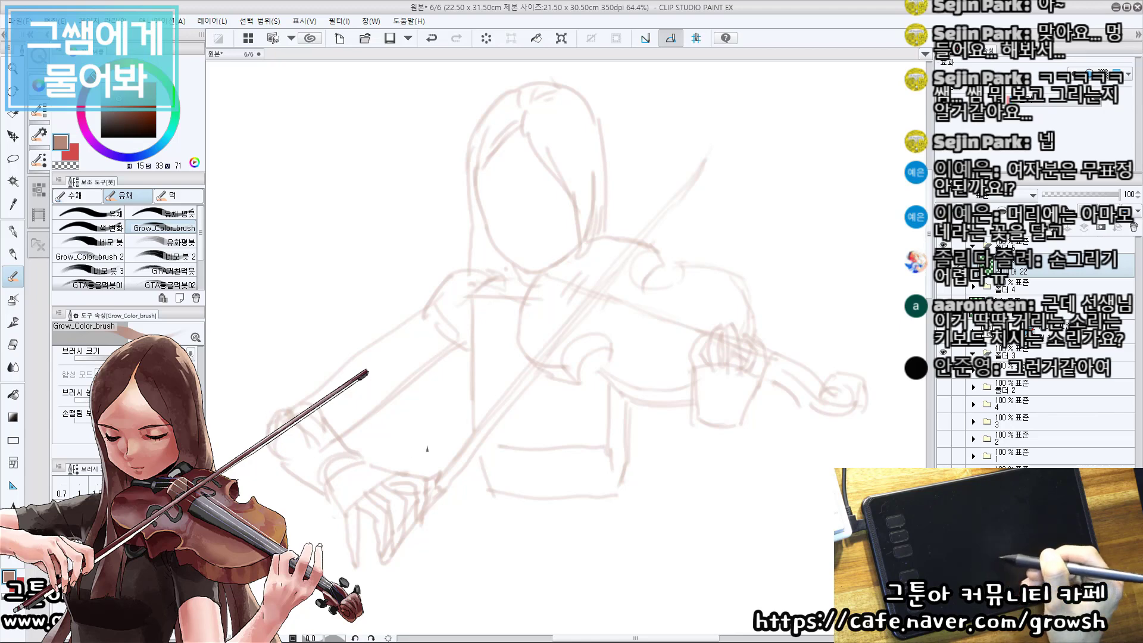
{"action": "left_click_drag", "start_coordinate": [277, 470], "coordinate": [335, 504]}
{"action": "key", "text": "ctrl+z"}
{"action": "key", "text": "e"}
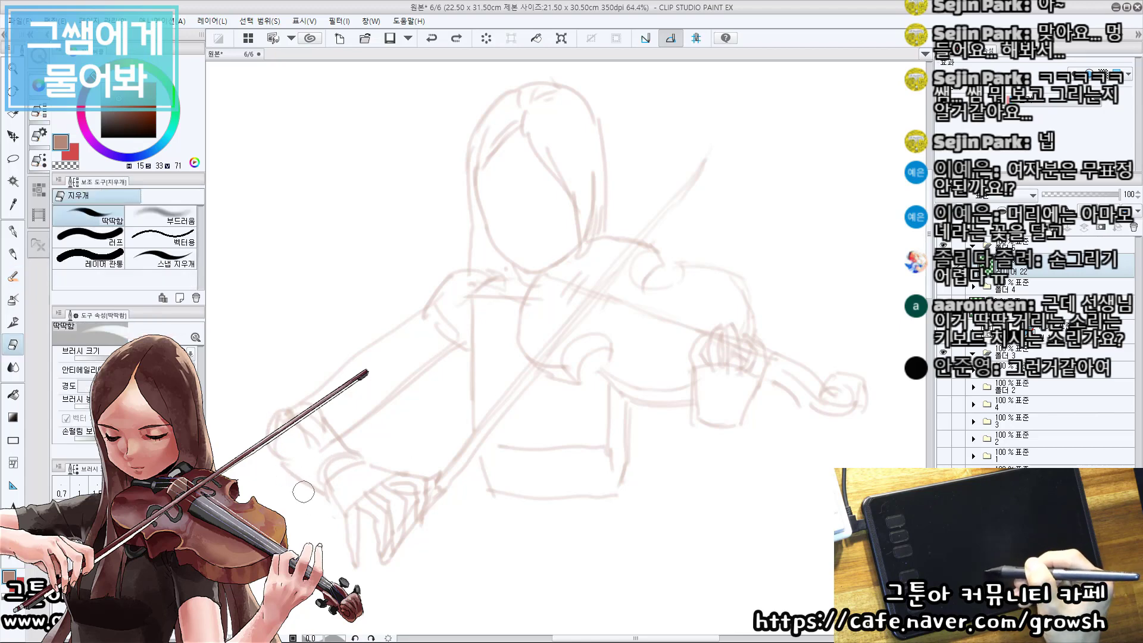
{"action": "key", "text": "b"}
{"action": "left_click_drag", "start_coordinate": [284, 460], "coordinate": [327, 492]}
{"action": "key", "text": "ctrl+z"}
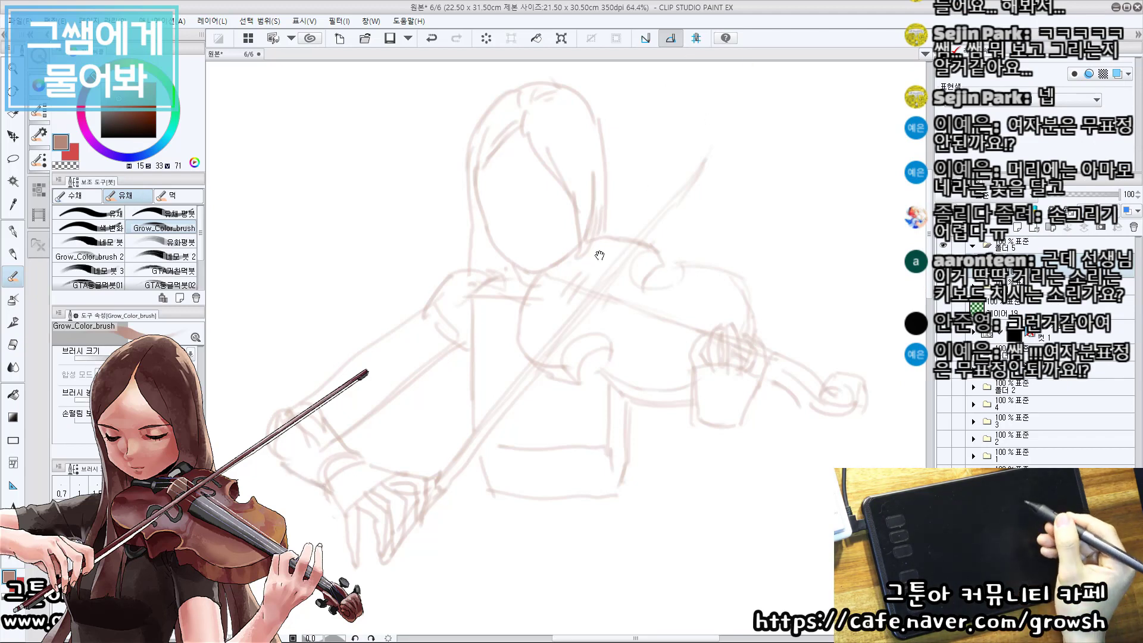
Sketch the other shoulder as a circle over the violin body.
{"action": "left_click_drag", "start_coordinate": [600, 254], "coordinate": [602, 256]}
{"action": "left_click_drag", "start_coordinate": [411, 395], "coordinate": [462, 353]}
{"action": "key", "text": "ctrl+z"}
{"action": "mouse_move", "coordinate": [667, 391]}
{"action": "left_mouse_down"}
{"action": "mouse_move", "coordinate": [643, 388]}
{"action": "mouse_move", "coordinate": [673, 378]}
{"action": "left_mouse_up"}
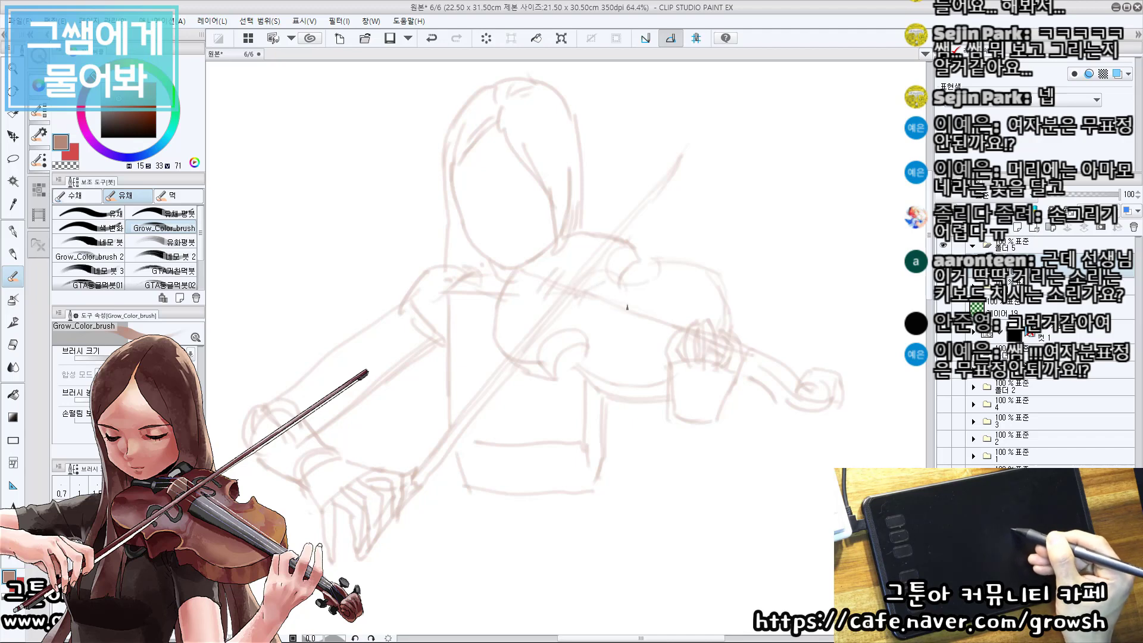
{"action": "key", "text": "ctrl+z"}
{"action": "mouse_move", "coordinate": [611, 301]}
{"action": "left_mouse_down"}
{"action": "mouse_move", "coordinate": [621, 329]}
{"action": "mouse_move", "coordinate": [579, 341]}
{"action": "mouse_move", "coordinate": [602, 343]}
{"action": "left_mouse_up"}
{"action": "key", "text": "ctrl+z"}
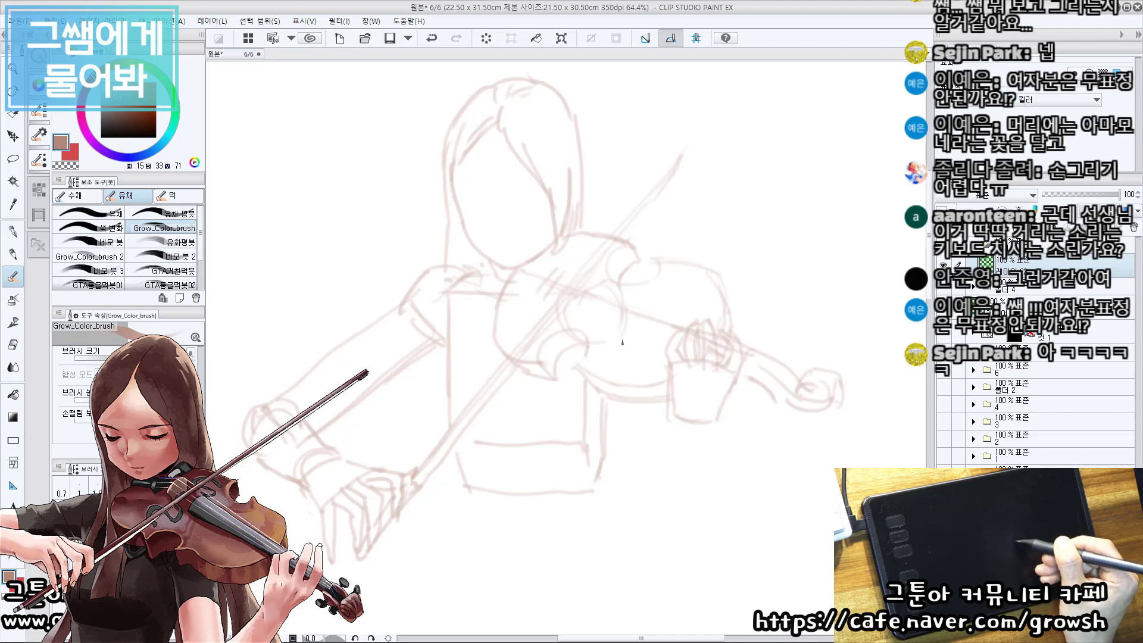
{"action": "left_click_drag", "start_coordinate": [626, 329], "coordinate": [635, 485]}
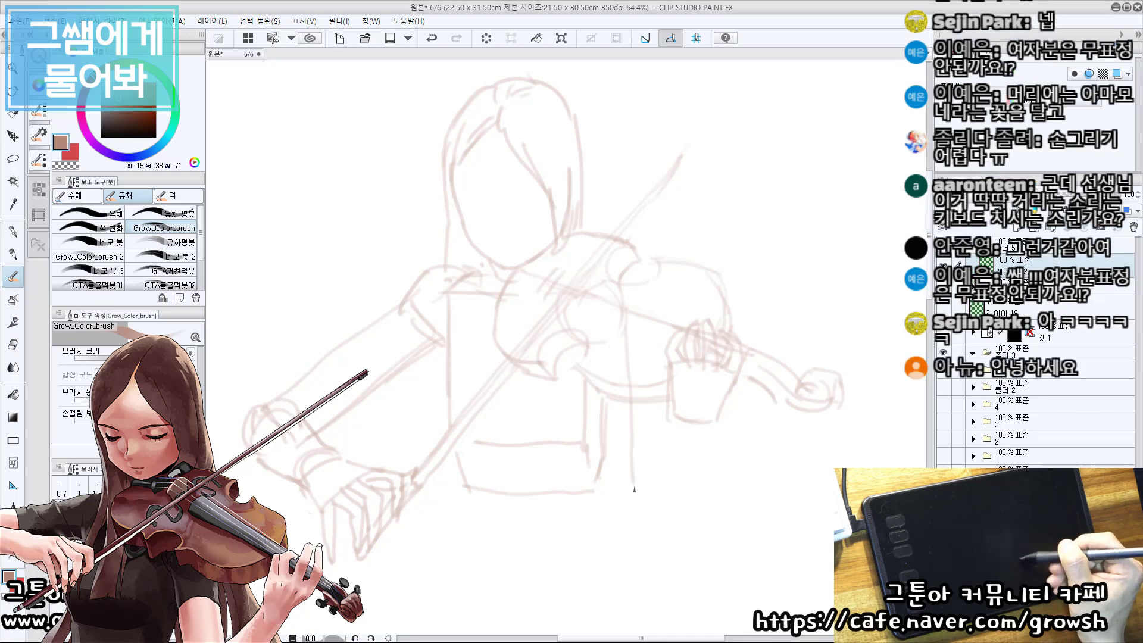
{"action": "key", "text": "ctrl+z"}
{"action": "left_click_drag", "start_coordinate": [623, 331], "coordinate": [623, 479]}
{"action": "left_click_drag", "start_coordinate": [578, 344], "coordinate": [574, 484]}
{"action": "key", "text": "ctrl+z"}
{"action": "key", "text": "ctrl+z"}
Draw the violin arm's upper arm as two slanted lines below the shoulder circle and erase the overlapping torso side.
{"action": "key", "text": "ctrl+z"}
{"action": "mouse_move", "coordinate": [583, 341]}
{"action": "left_mouse_down"}
{"action": "mouse_move", "coordinate": [572, 467]}
{"action": "mouse_move", "coordinate": [554, 469]}
{"action": "left_mouse_up"}
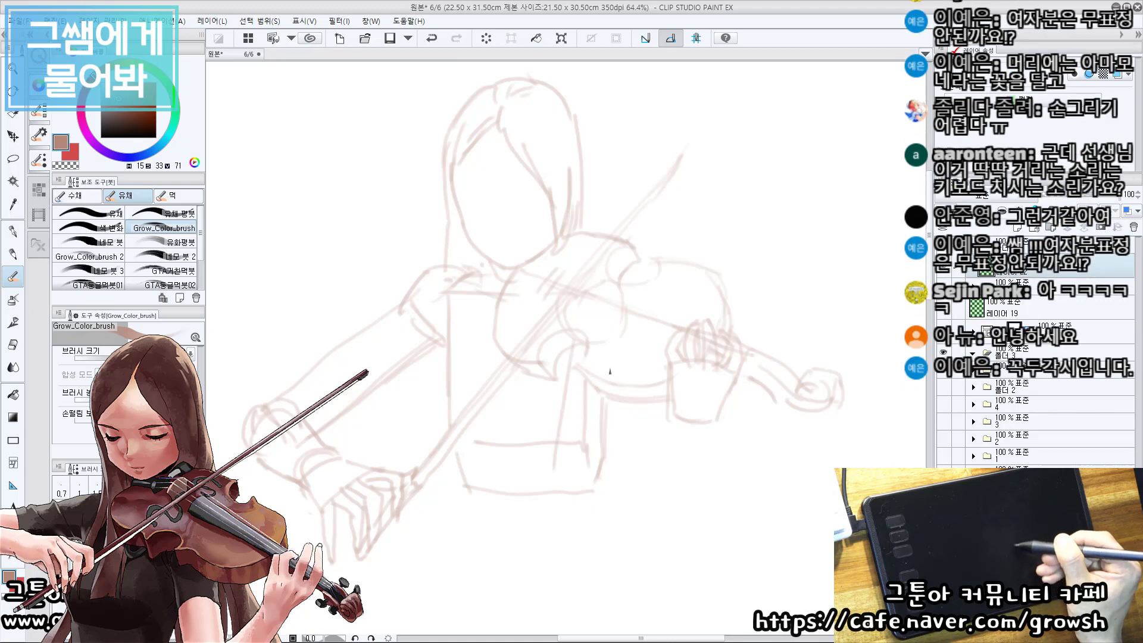
{"action": "mouse_move", "coordinate": [624, 338]}
{"action": "left_mouse_down"}
{"action": "mouse_move", "coordinate": [593, 486]}
{"action": "mouse_move", "coordinate": [617, 384]}
{"action": "mouse_move", "coordinate": [600, 472]}
{"action": "left_mouse_up"}
{"action": "key", "text": "ctrl+z"}
{"action": "key", "text": "e"}
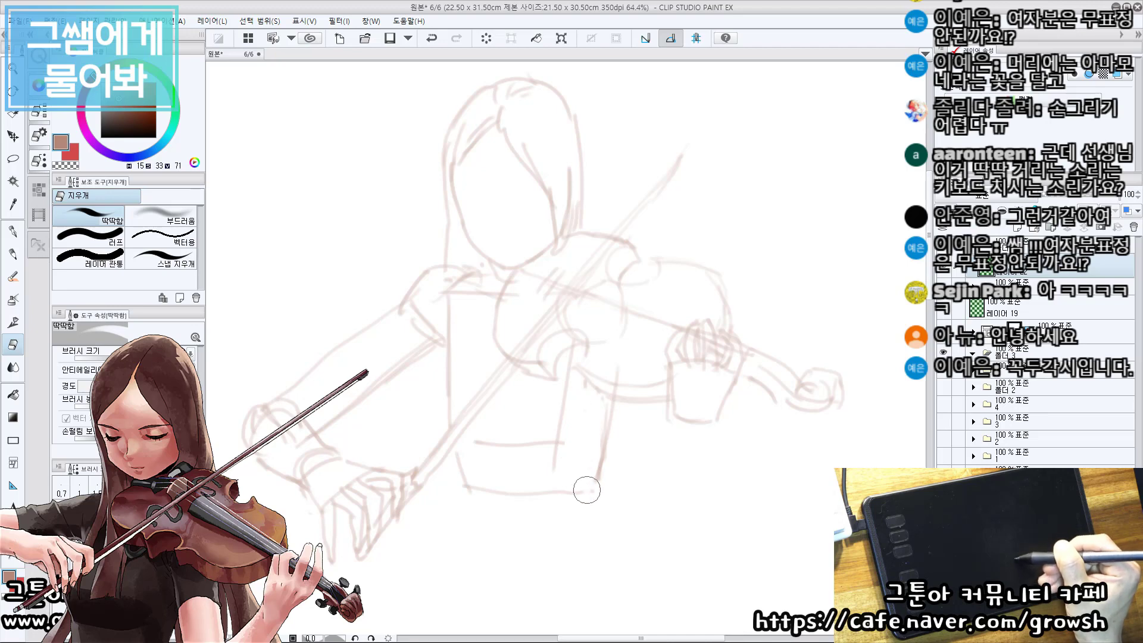
{"action": "key", "text": "b"}
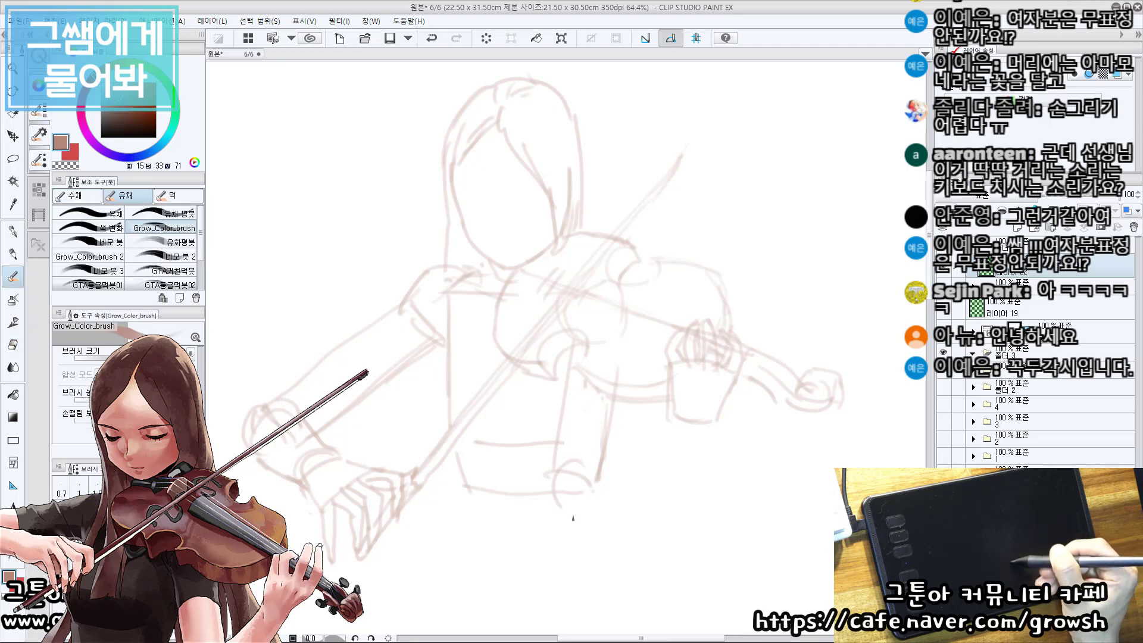
Sketch a rounded elbow at the end of the violin arm and a forearm line up to the fingering hand.
{"action": "mouse_move", "coordinate": [556, 456]}
{"action": "left_mouse_down"}
{"action": "mouse_move", "coordinate": [549, 498]}
{"action": "mouse_move", "coordinate": [587, 504]}
{"action": "left_mouse_up"}
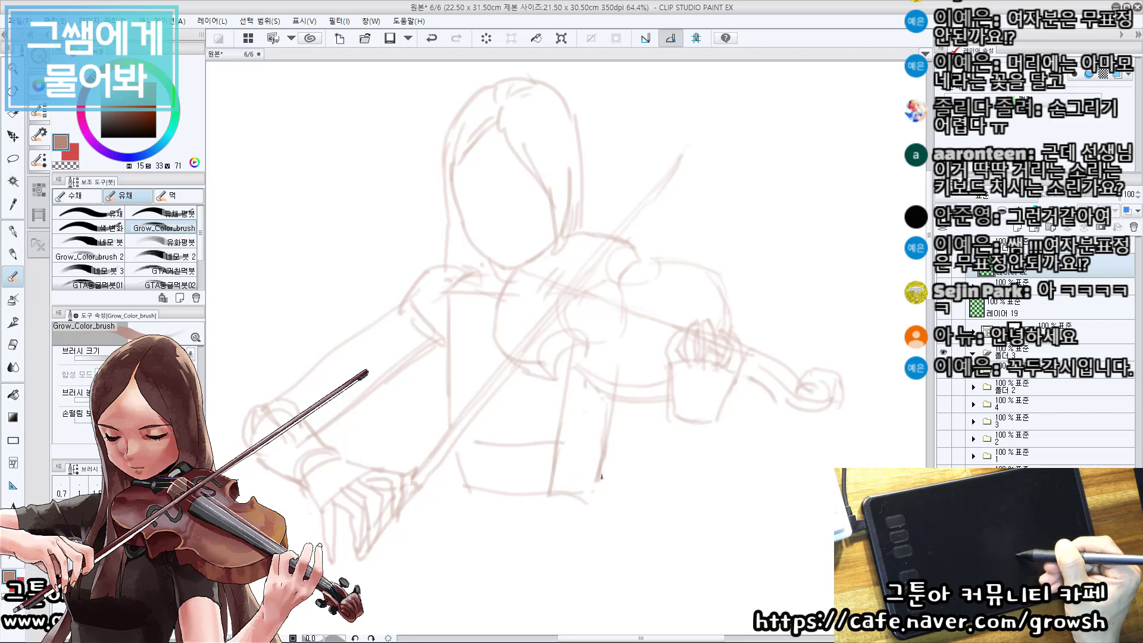
{"action": "left_click_drag", "start_coordinate": [602, 458], "coordinate": [593, 507]}
{"action": "mouse_move", "coordinate": [549, 475]}
{"action": "left_mouse_down"}
{"action": "mouse_move", "coordinate": [581, 529]}
{"action": "mouse_move", "coordinate": [595, 516]}
{"action": "left_mouse_up"}
{"action": "mouse_move", "coordinate": [573, 474]}
{"action": "left_mouse_down"}
{"action": "mouse_move", "coordinate": [596, 506]}
{"action": "mouse_move", "coordinate": [639, 432]}
{"action": "left_mouse_up"}
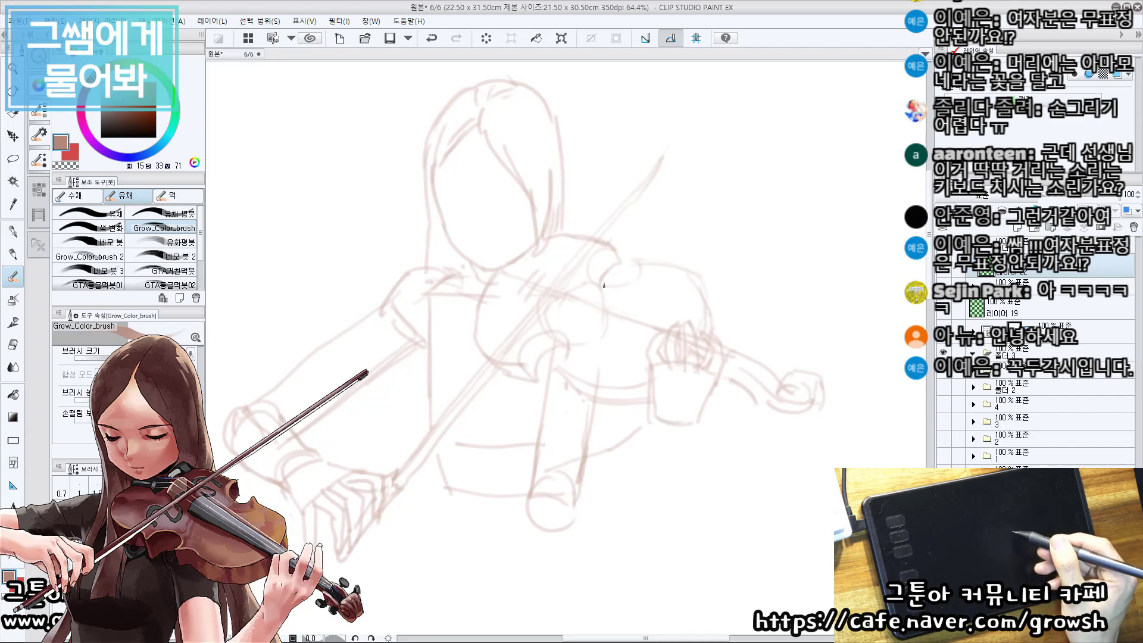
Undo the violin arm's forearm and elbow and remove its inner upper-arm line.
{"action": "key", "text": "ctrl+z"}
{"action": "key", "text": "ctrl+z"}
{"action": "key", "text": "ctrl+z"}
{"action": "key", "text": "ctrl+z"}
{"action": "key", "text": "ctrl+z"}
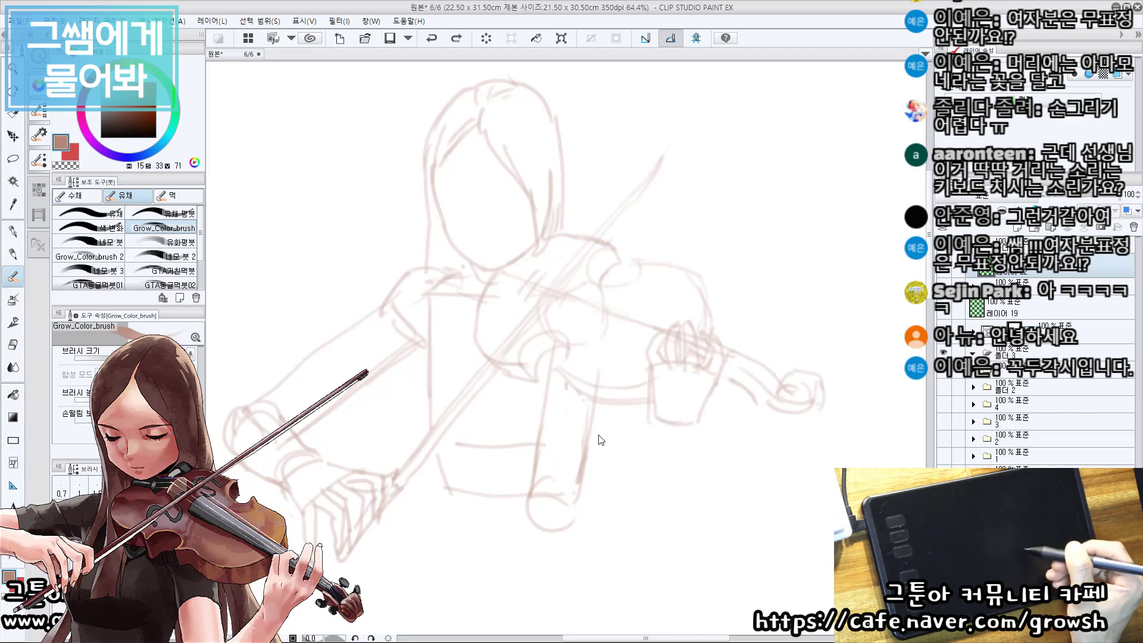
{"action": "key", "text": "ctrl+z"}
{"action": "key", "text": "e"}
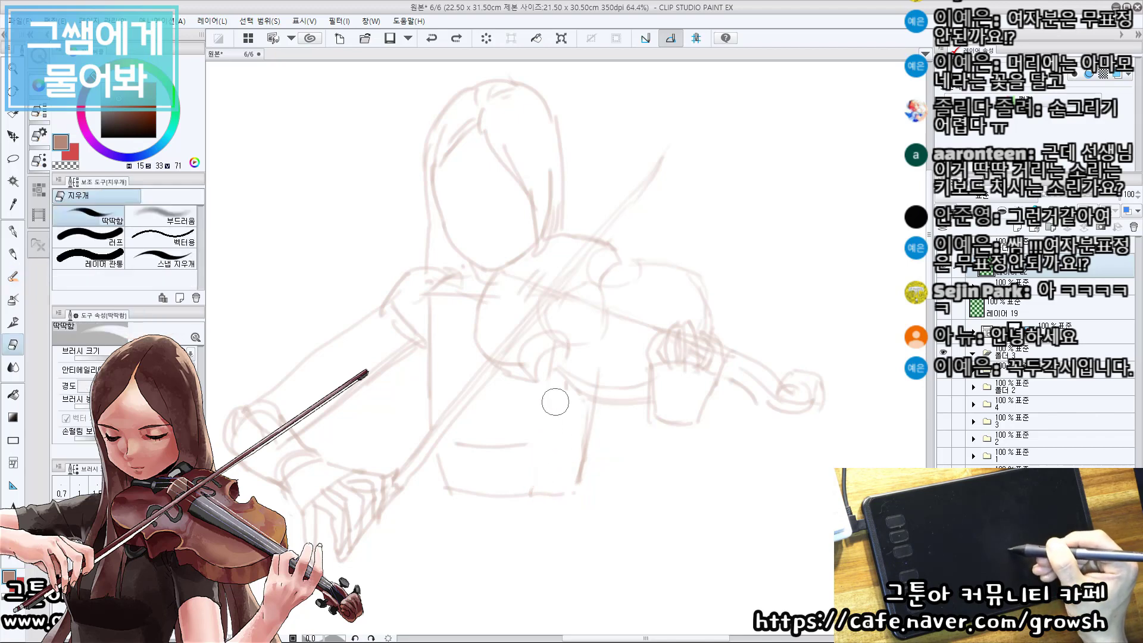
Redraw the violin arm's upper arm as two near-vertical lines below the violin body, ending in a rounded elbow at waist height.
{"action": "key", "text": "b"}
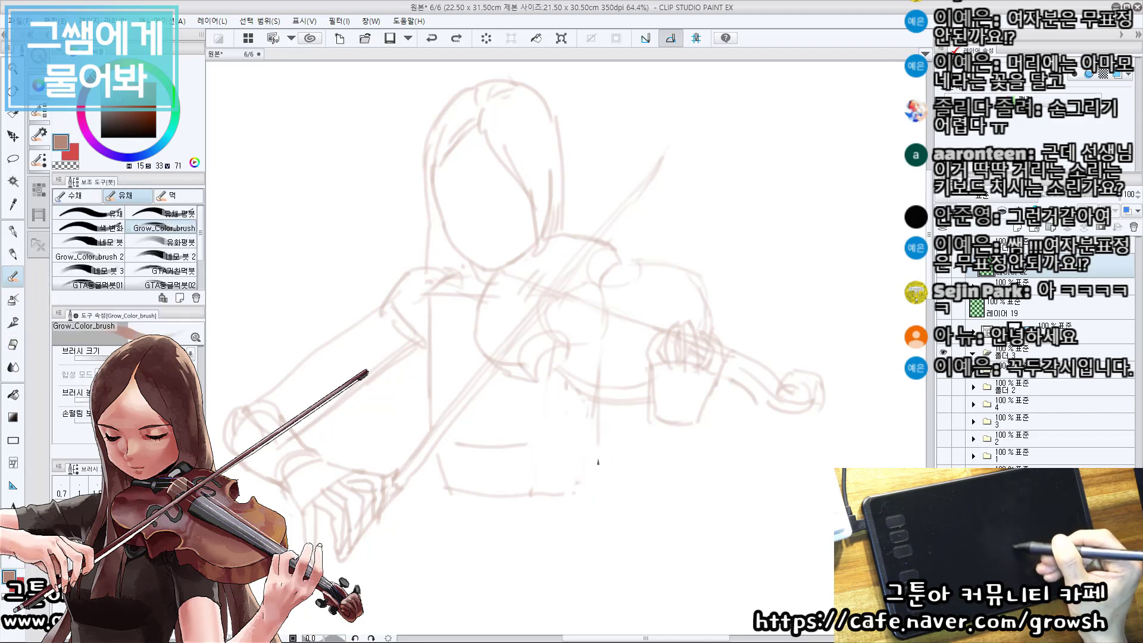
{"action": "left_click_drag", "start_coordinate": [551, 350], "coordinate": [557, 485]}
{"action": "key", "text": "ctrl+z"}
{"action": "key", "text": "ctrl+z"}
{"action": "left_click_drag", "start_coordinate": [608, 349], "coordinate": [606, 478]}
{"action": "key", "text": "ctrl+z"}
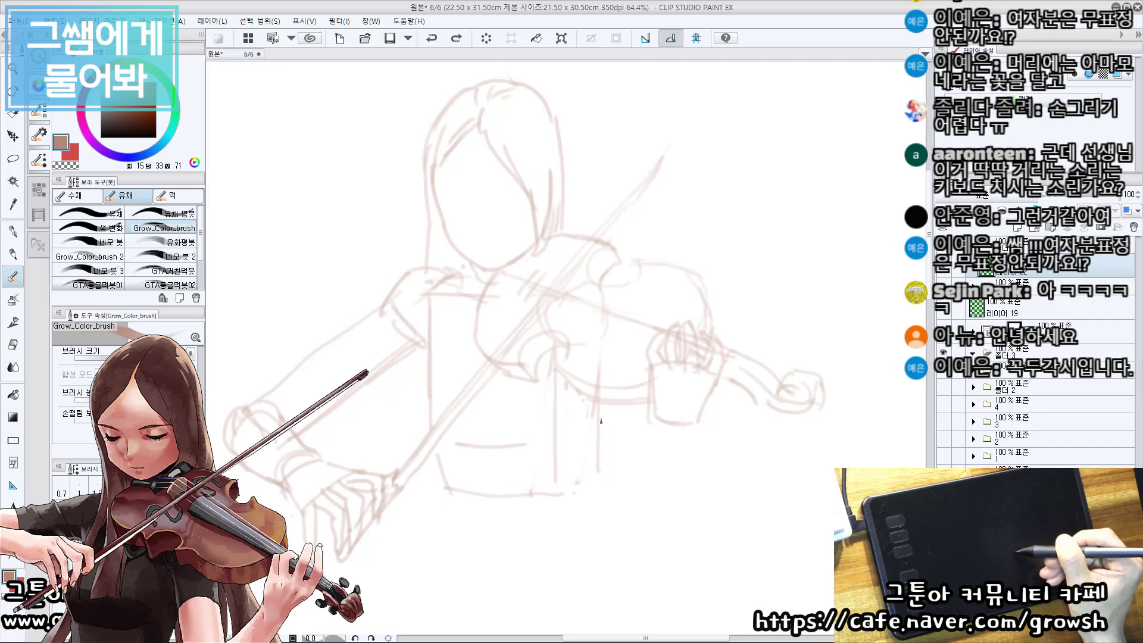
{"action": "mouse_move", "coordinate": [603, 411]}
{"action": "left_mouse_down"}
{"action": "mouse_move", "coordinate": [604, 493]}
{"action": "mouse_move", "coordinate": [604, 480]}
{"action": "mouse_move", "coordinate": [592, 503]}
{"action": "left_mouse_up"}
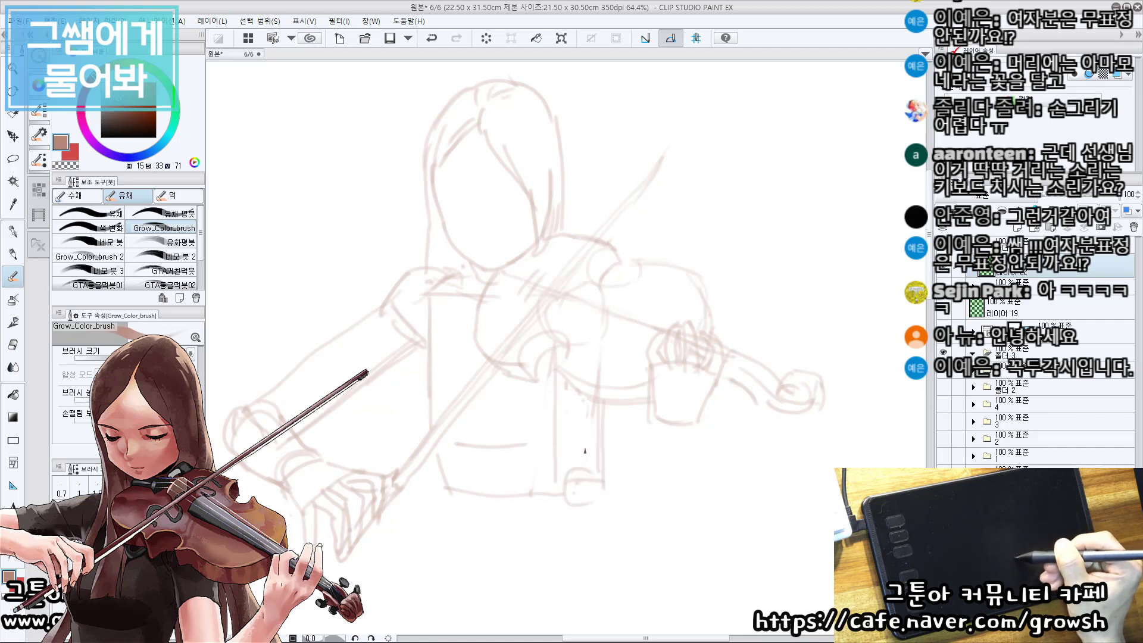
Sketch the violin arm's forearm as two slanted lines from the elbow up to the fingering hand, cleaning up the inner line.
{"action": "mouse_move", "coordinate": [586, 449]}
{"action": "left_mouse_down"}
{"action": "mouse_move", "coordinate": [601, 491]}
{"action": "mouse_move", "coordinate": [577, 462]}
{"action": "mouse_move", "coordinate": [629, 443]}
{"action": "left_mouse_up"}
{"action": "mouse_move", "coordinate": [612, 494]}
{"action": "left_mouse_down"}
{"action": "mouse_move", "coordinate": [684, 439]}
{"action": "mouse_move", "coordinate": [680, 428]}
{"action": "mouse_move", "coordinate": [613, 496]}
{"action": "left_mouse_up"}
{"action": "key", "text": "ctrl+z"}
{"action": "key", "text": "ctrl+z"}
{"action": "key", "text": "e"}
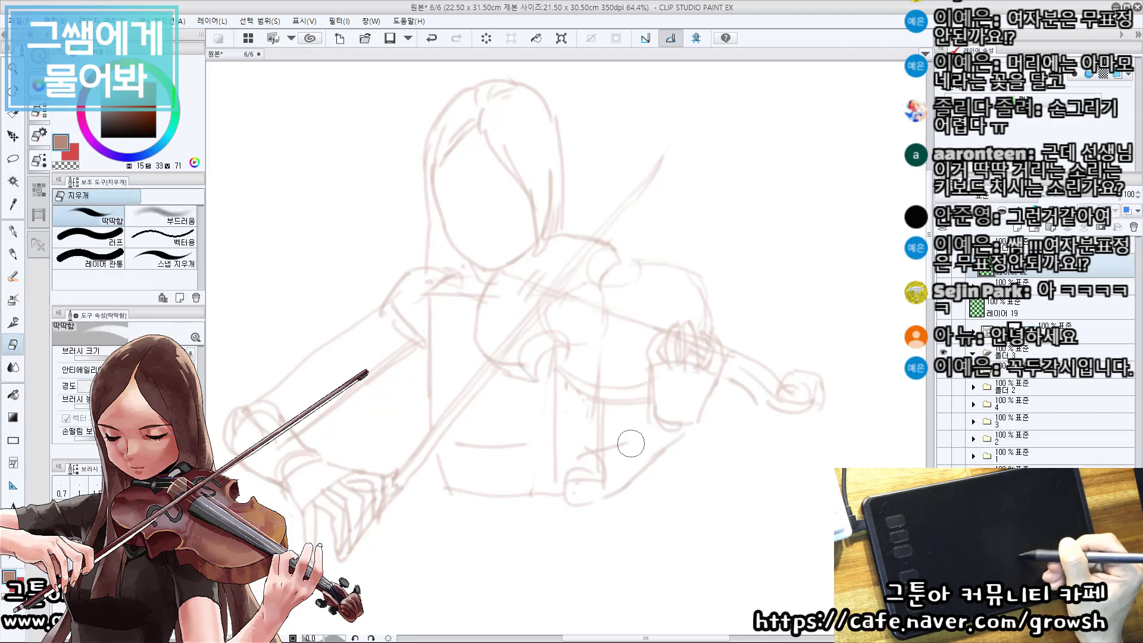
{"action": "left_click_drag", "start_coordinate": [629, 443], "coordinate": [609, 450]}
{"action": "key", "text": "b"}
{"action": "left_click_drag", "start_coordinate": [649, 411], "coordinate": [601, 451]}
{"action": "key", "text": "ctrl+z"}
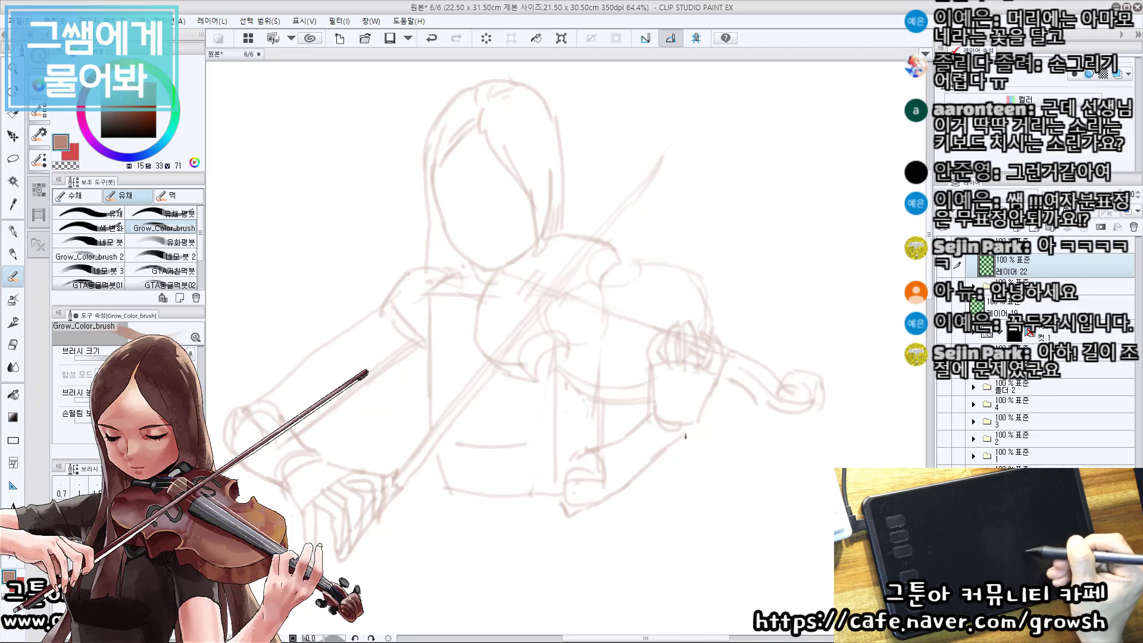
Strengthen the violin arm's inner upper-arm line, mark the elbow crease and erase the overlapping line at the elbow.
{"action": "left_click_drag", "start_coordinate": [562, 389], "coordinate": [558, 463]}
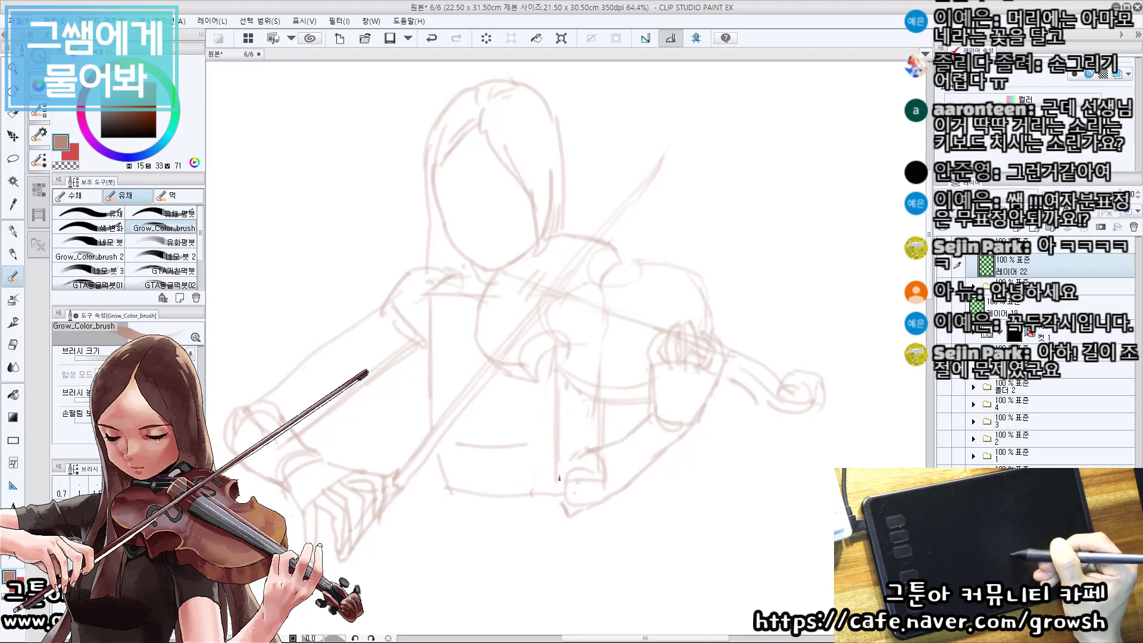
{"action": "left_click_drag", "start_coordinate": [600, 420], "coordinate": [598, 440]}
{"action": "left_click_drag", "start_coordinate": [590, 437], "coordinate": [615, 439]}
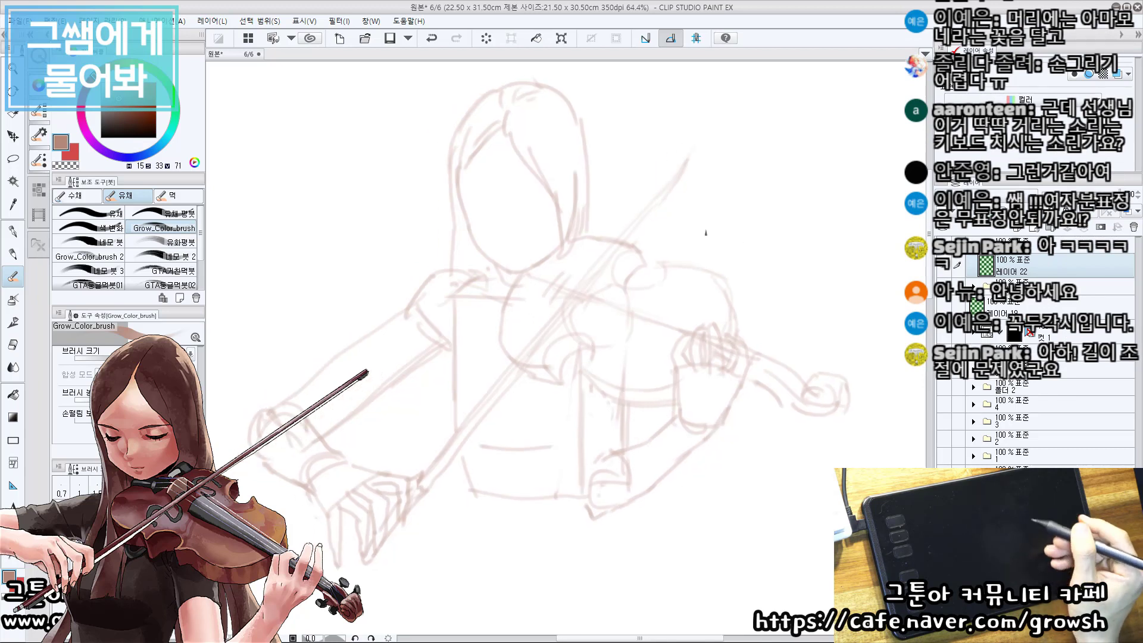
{"action": "left_click_drag", "start_coordinate": [656, 328], "coordinate": [655, 347]}
{"action": "key", "text": "e"}
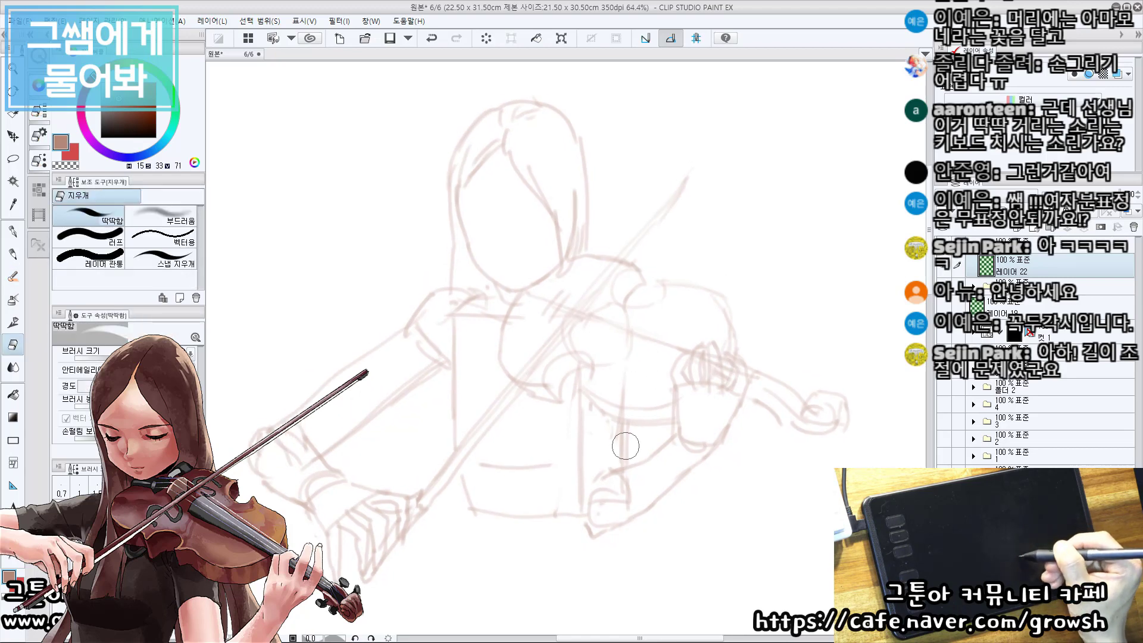
{"action": "mouse_move", "coordinate": [625, 444]}
{"action": "left_mouse_down"}
{"action": "mouse_move", "coordinate": [617, 431]}
{"action": "mouse_move", "coordinate": [625, 465]}
{"action": "left_mouse_up"}
{"action": "key", "text": "b"}
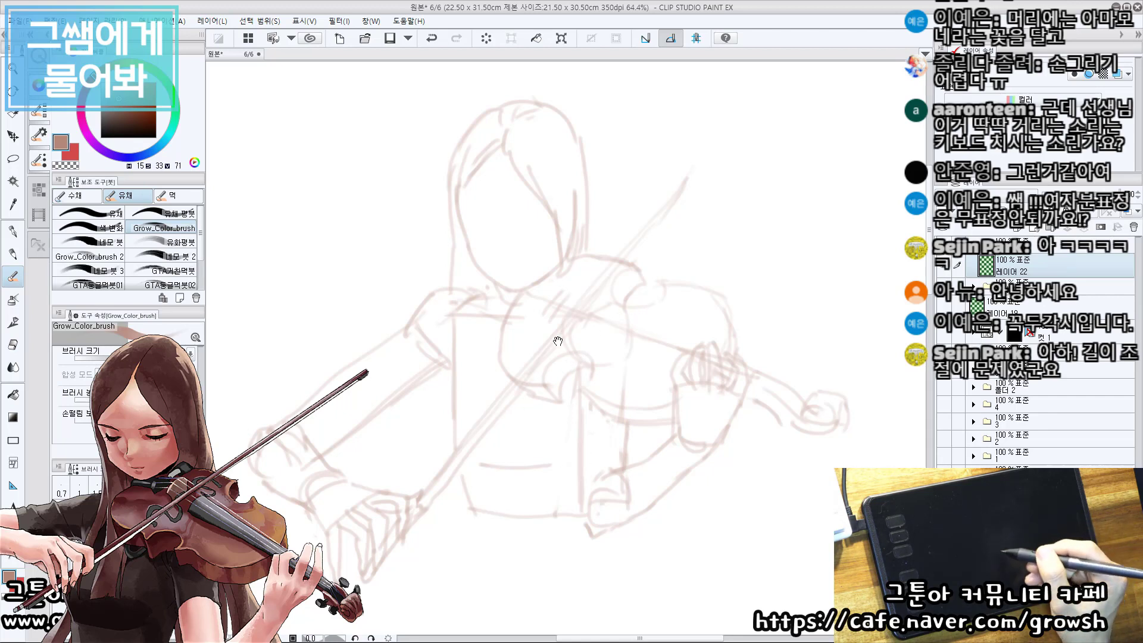
{"action": "left_click_drag", "start_coordinate": [411, 362], "coordinate": [446, 352]}
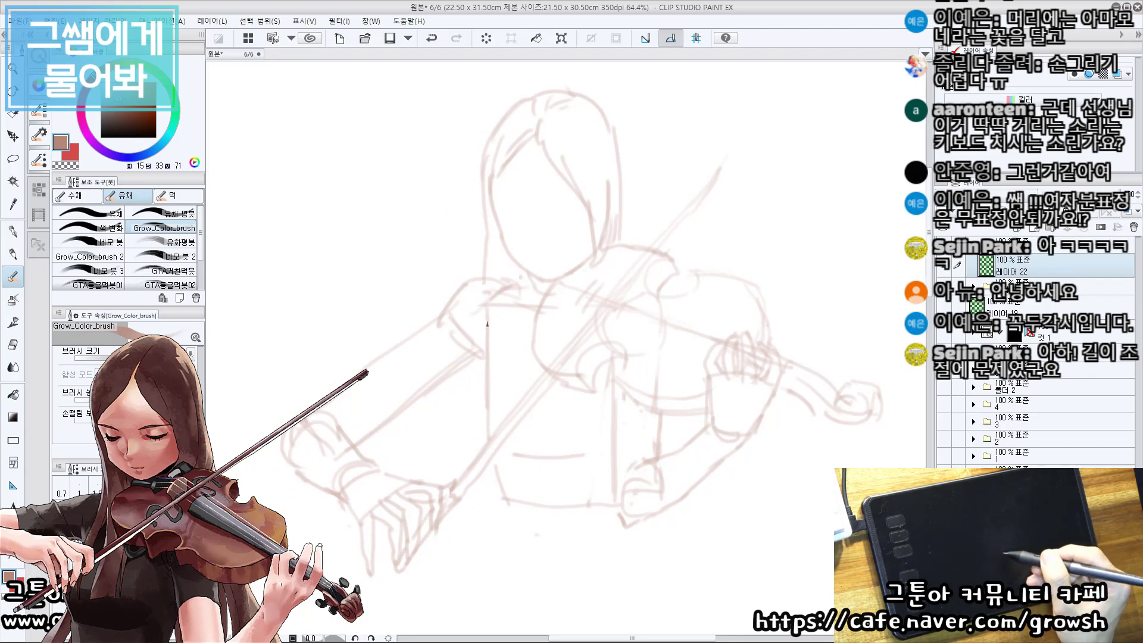
{"action": "left_click_drag", "start_coordinate": [413, 368], "coordinate": [433, 364]}
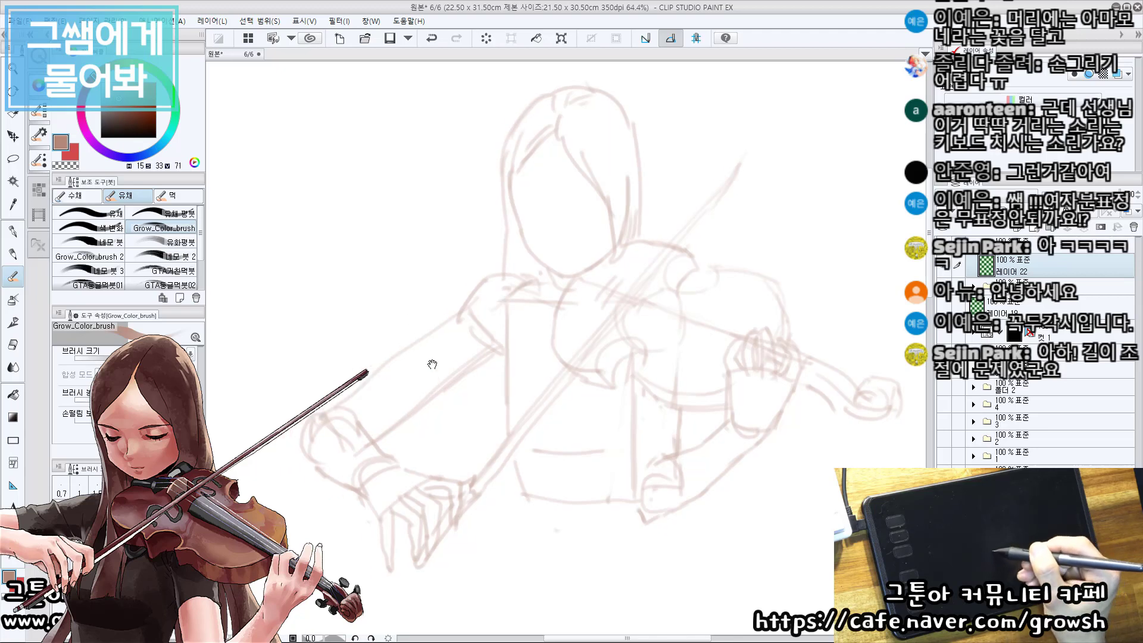
{"action": "left_click_drag", "start_coordinate": [381, 312], "coordinate": [397, 330]}
{"action": "left_click_drag", "start_coordinate": [409, 316], "coordinate": [414, 331]}
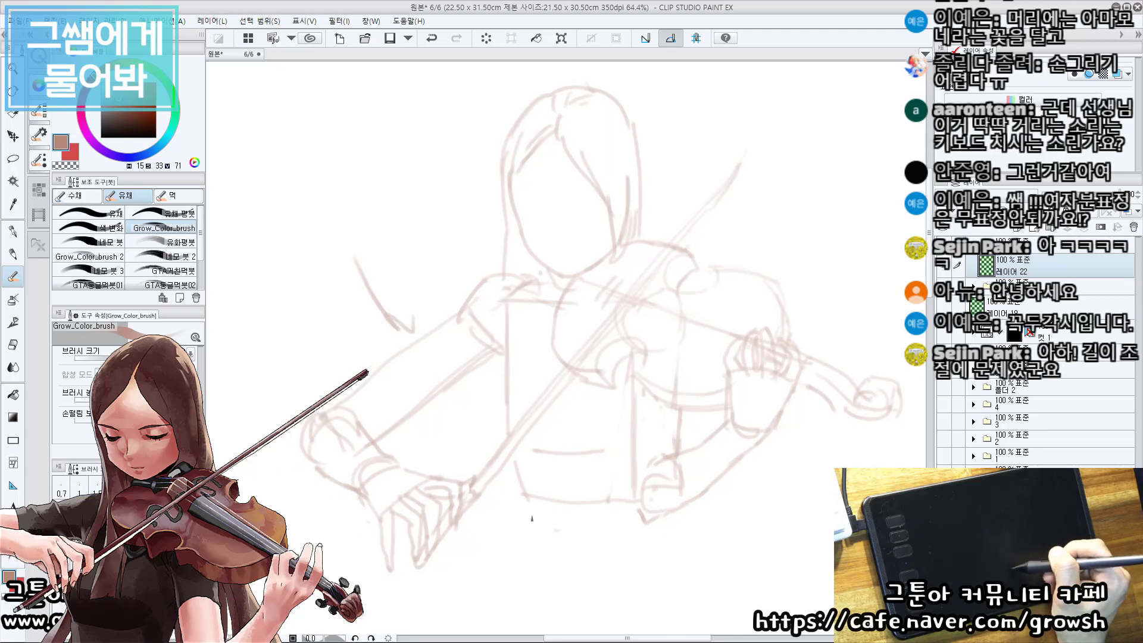
{"action": "key", "text": "ctrl+z"}
{"action": "key", "text": "ctrl+z"}
Erase the bow arm's elbow and the underside of its upper arm, and add a torso side line down to the waist.
{"action": "key", "text": "e"}
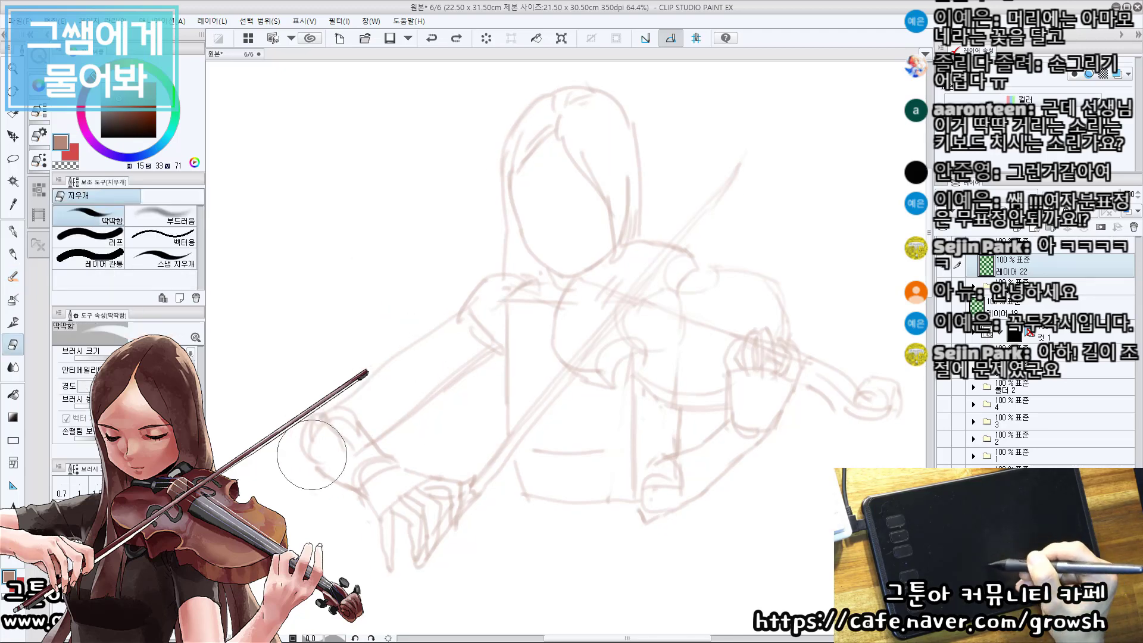
{"action": "mouse_move", "coordinate": [312, 455]}
{"action": "left_mouse_down"}
{"action": "mouse_move", "coordinate": [387, 415]}
{"action": "mouse_move", "coordinate": [352, 391]}
{"action": "mouse_move", "coordinate": [309, 427]}
{"action": "mouse_move", "coordinate": [395, 386]}
{"action": "mouse_move", "coordinate": [413, 410]}
{"action": "mouse_move", "coordinate": [429, 366]}
{"action": "left_mouse_up"}
{"action": "key", "text": "b"}
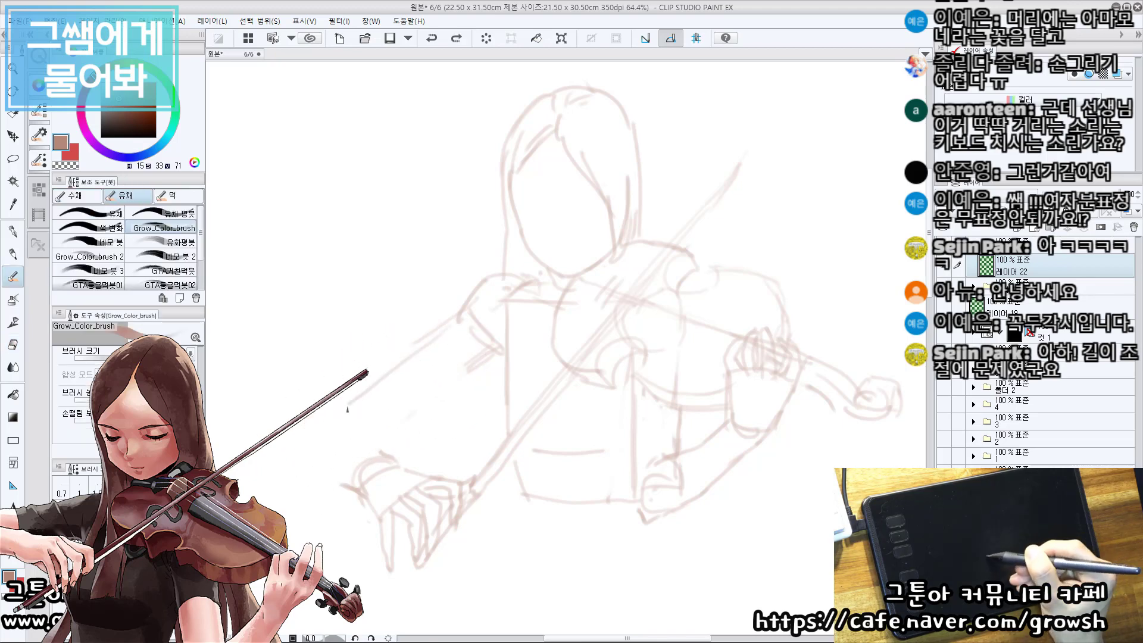
{"action": "left_click_drag", "start_coordinate": [519, 312], "coordinate": [537, 495]}
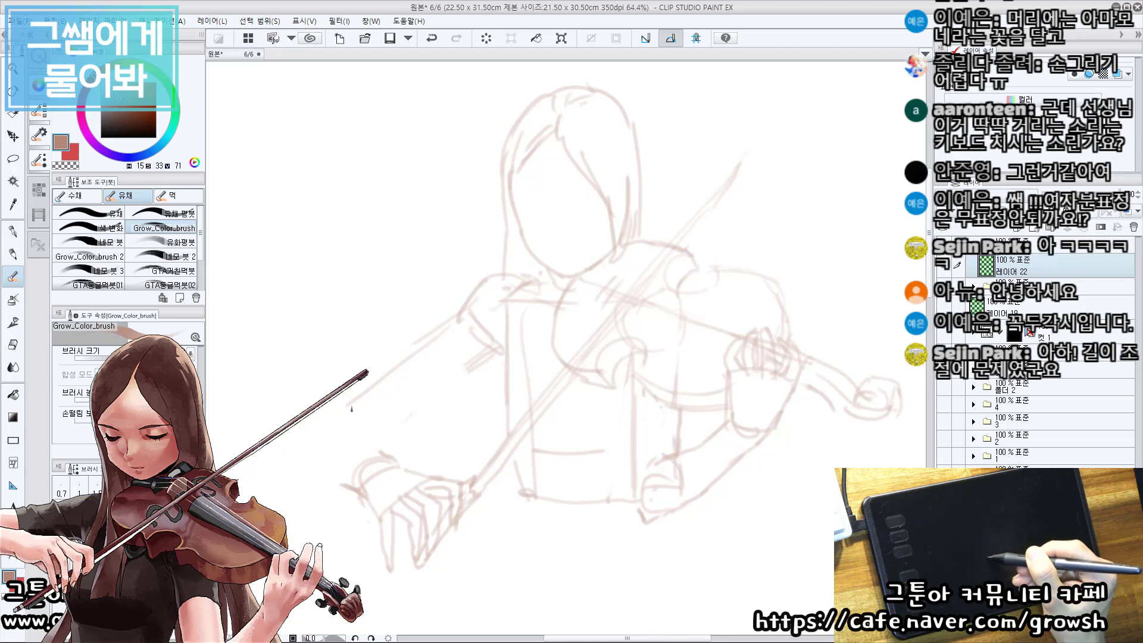
Redraw the bow arm with a shorter upper arm, an angular elbow and a forearm running down to the bow hand.
{"action": "mouse_move", "coordinate": [349, 401]}
{"action": "left_mouse_down"}
{"action": "mouse_move", "coordinate": [377, 439]}
{"action": "mouse_move", "coordinate": [466, 379]}
{"action": "left_mouse_up"}
{"action": "mouse_move", "coordinate": [350, 401]}
{"action": "left_mouse_down"}
{"action": "mouse_move", "coordinate": [336, 436]}
{"action": "mouse_move", "coordinate": [377, 400]}
{"action": "mouse_move", "coordinate": [390, 467]}
{"action": "mouse_move", "coordinate": [340, 418]}
{"action": "mouse_move", "coordinate": [400, 413]}
{"action": "mouse_move", "coordinate": [394, 462]}
{"action": "left_mouse_up"}
{"action": "key", "text": "ctrl+z"}
{"action": "key", "text": "ctrl+z"}
{"action": "key", "text": "ctrl+z"}
{"action": "left_click_drag", "start_coordinate": [335, 426], "coordinate": [354, 479]}
{"action": "key", "text": "ctrl+z"}
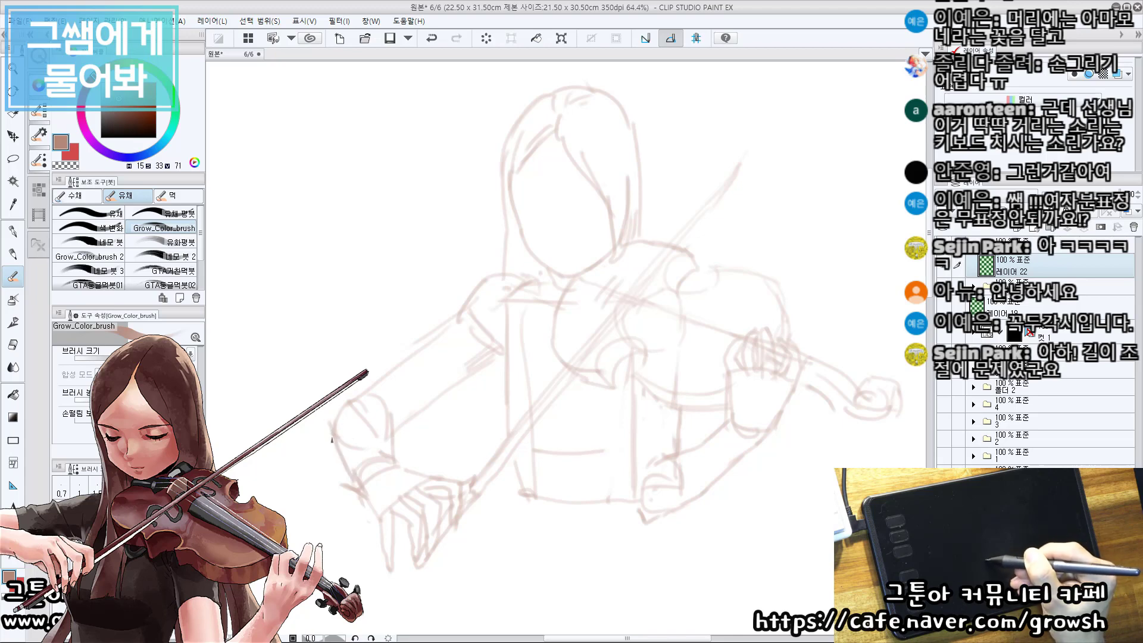
{"action": "key", "text": "e"}
{"action": "mouse_move", "coordinate": [345, 475]}
{"action": "left_mouse_down"}
{"action": "mouse_move", "coordinate": [347, 499]}
{"action": "mouse_move", "coordinate": [343, 475]}
{"action": "mouse_move", "coordinate": [358, 483]}
{"action": "left_mouse_up"}
{"action": "key", "text": "b"}
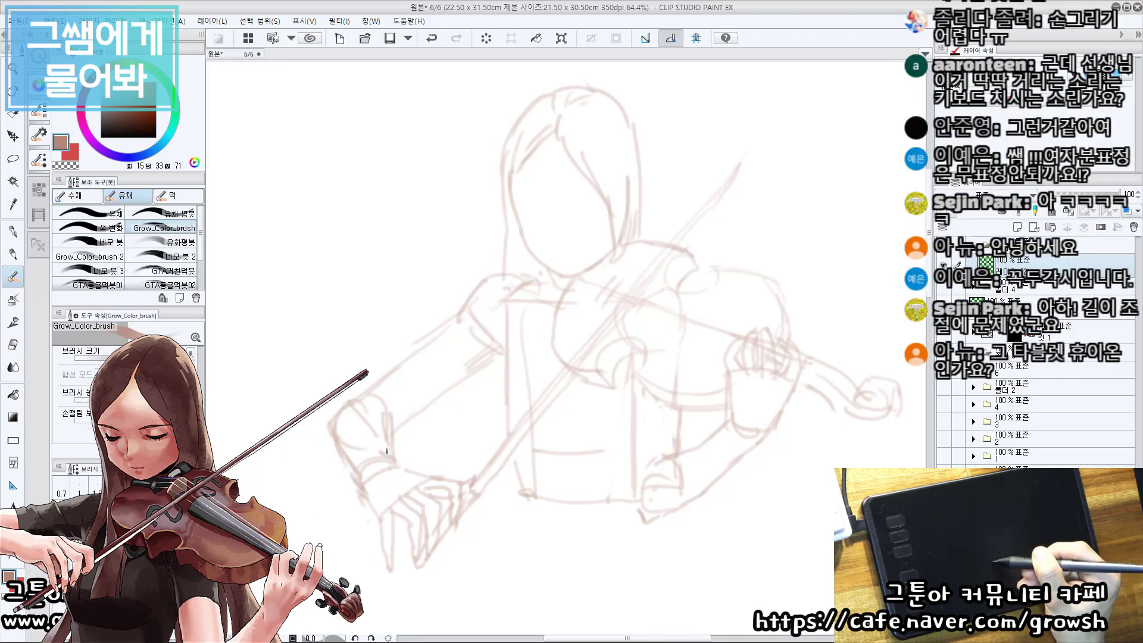
Erase the straight torso side beside the bow arm and redraw it as a curved chest contour with a line beneath the chest.
{"action": "left_click_drag", "start_coordinate": [599, 434], "coordinate": [590, 439]}
{"action": "key", "text": "e"}
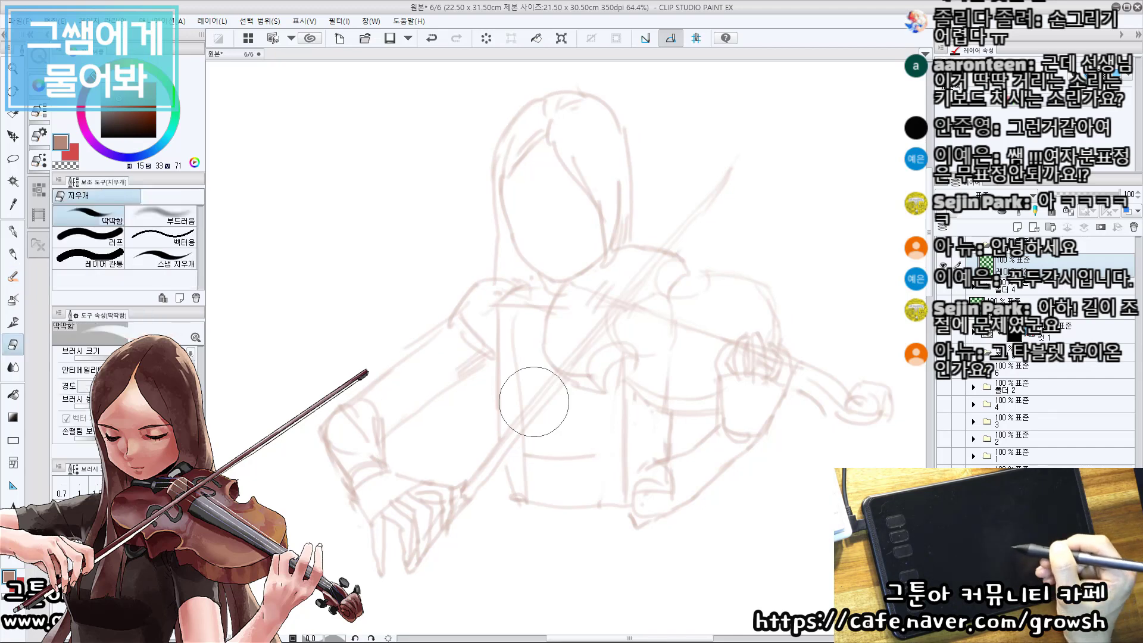
{"action": "mouse_move", "coordinate": [520, 392]}
{"action": "left_mouse_down"}
{"action": "mouse_move", "coordinate": [525, 363]}
{"action": "mouse_move", "coordinate": [482, 335]}
{"action": "mouse_move", "coordinate": [499, 328]}
{"action": "left_mouse_up"}
{"action": "key", "text": "b"}
{"action": "mouse_move", "coordinate": [537, 286]}
{"action": "left_mouse_down"}
{"action": "mouse_move", "coordinate": [468, 395]}
{"action": "mouse_move", "coordinate": [481, 401]}
{"action": "left_mouse_up"}
{"action": "key", "text": "ctrl+z"}
{"action": "mouse_move", "coordinate": [512, 308]}
{"action": "left_mouse_down"}
{"action": "mouse_move", "coordinate": [475, 398]}
{"action": "mouse_move", "coordinate": [488, 441]}
{"action": "left_mouse_up"}
{"action": "mouse_move", "coordinate": [476, 390]}
{"action": "left_mouse_down"}
{"action": "mouse_move", "coordinate": [608, 443]}
{"action": "mouse_move", "coordinate": [570, 448]}
{"action": "mouse_move", "coordinate": [616, 438]}
{"action": "mouse_move", "coordinate": [632, 410]}
{"action": "left_mouse_up"}
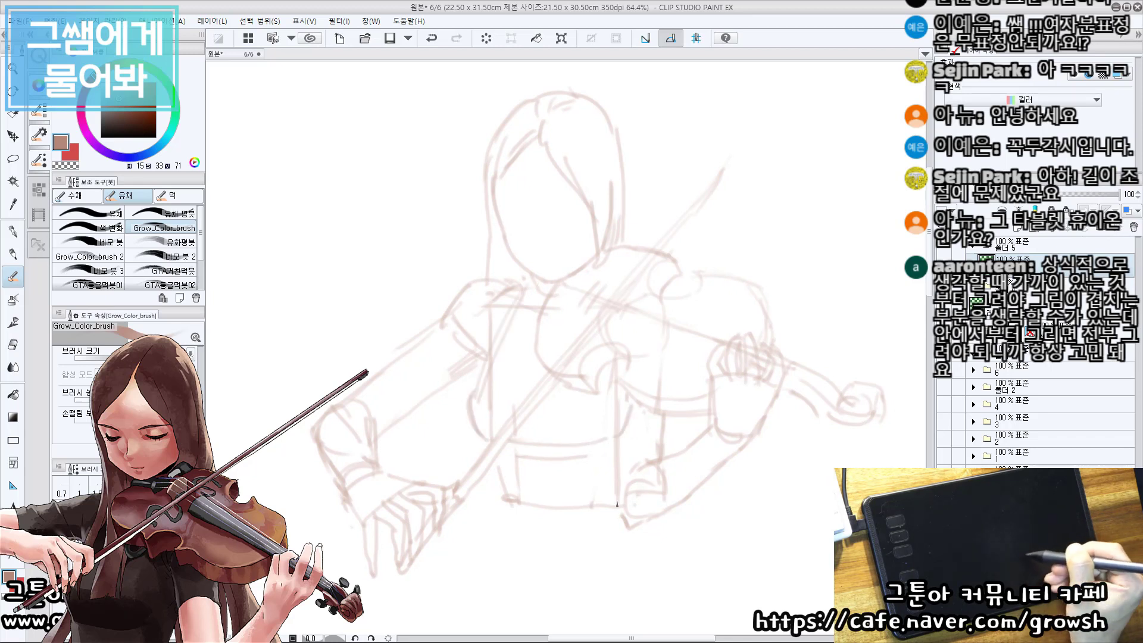
{"action": "key", "text": "ctrl+z"}
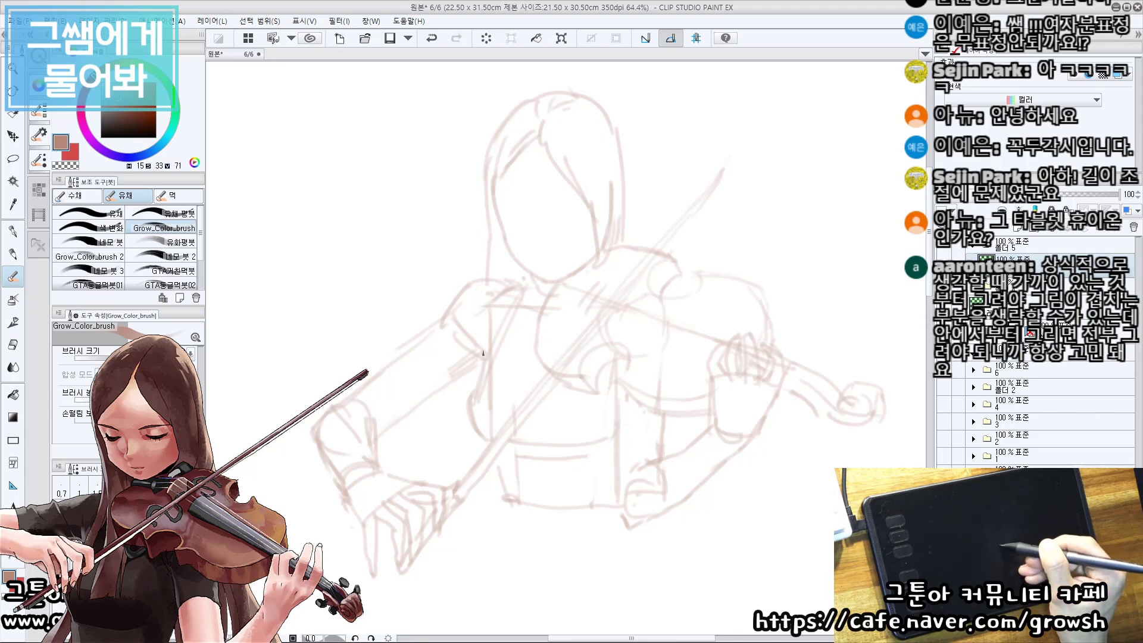
{"action": "key", "text": "ctrl+z"}
{"action": "left_click_drag", "start_coordinate": [477, 339], "coordinate": [491, 366]}
Erase the leftover construction lines inside the bow arm's shoulder, elbow and wrist and along the torso side.
{"action": "key", "text": "e"}
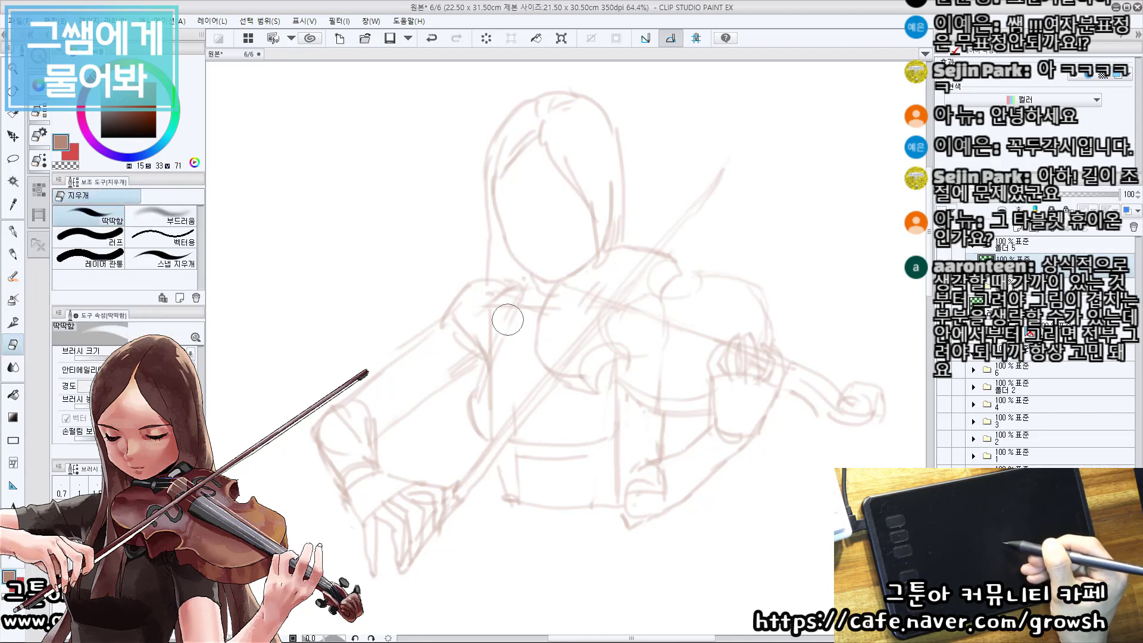
{"action": "key", "text": "d"}
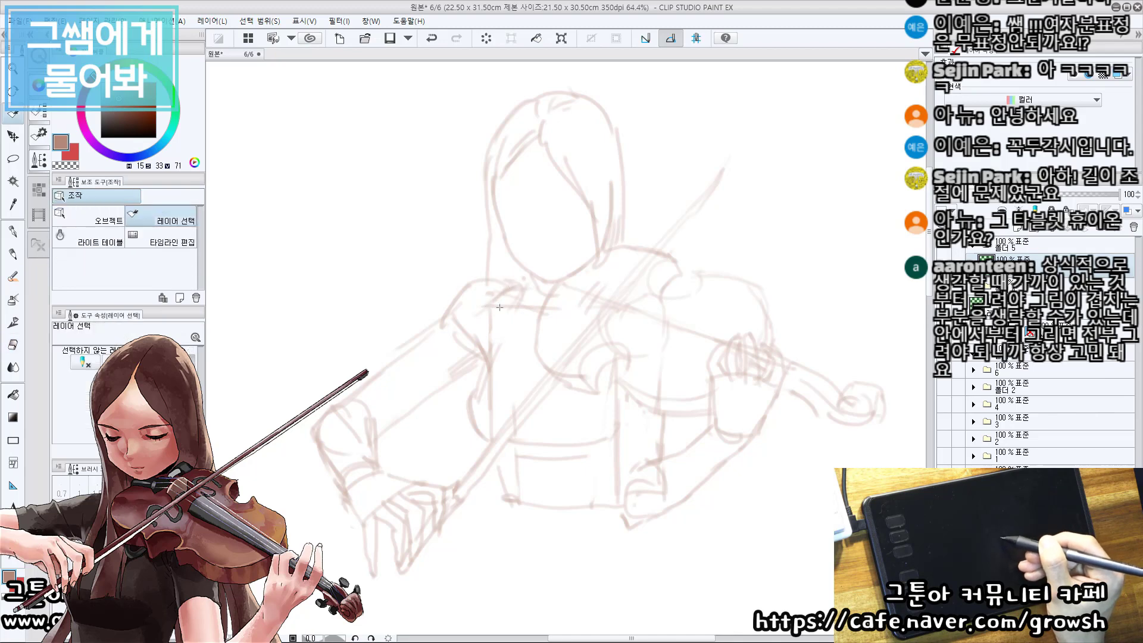
{"action": "key", "text": "e"}
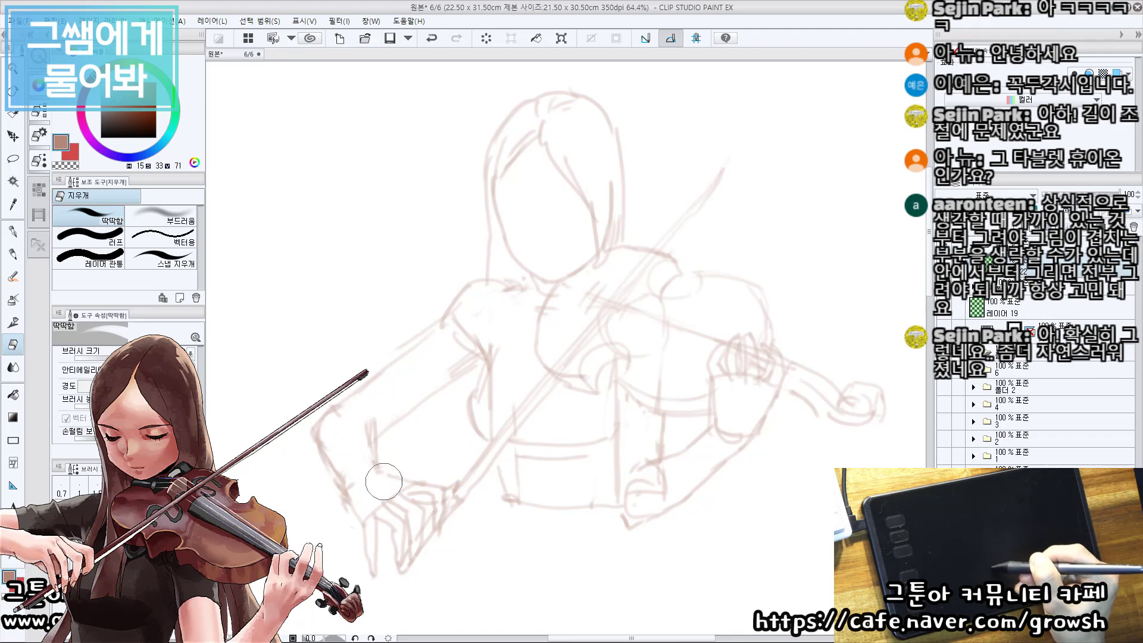
{"action": "scroll", "coordinate": [385, 530], "scroll_direction": "up", "scroll_amount": 2}
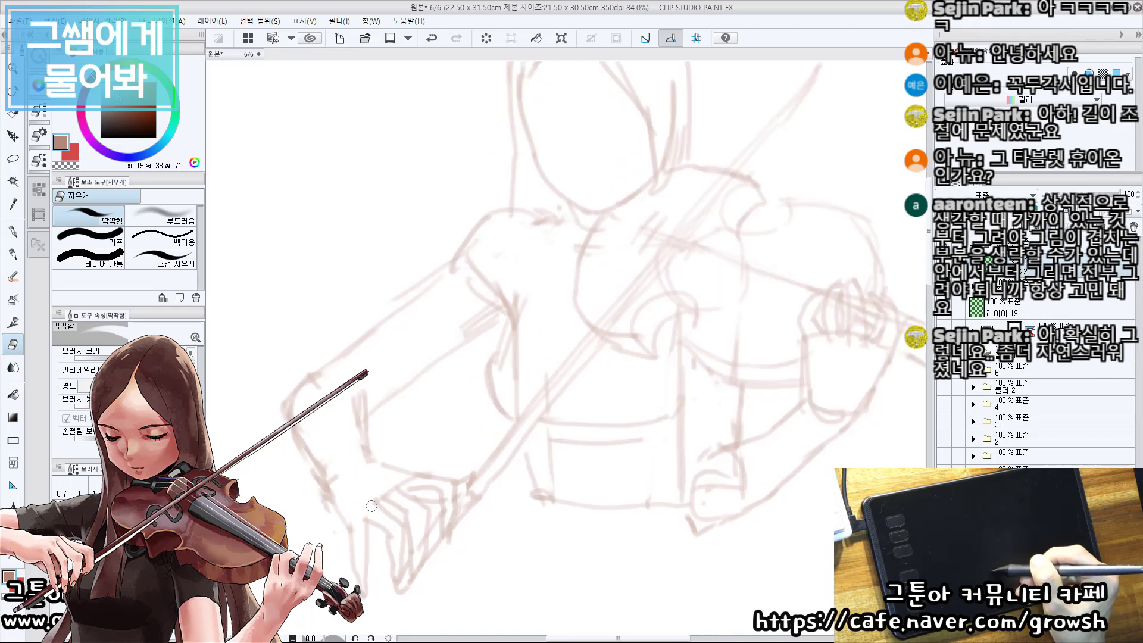
{"action": "left_click_drag", "start_coordinate": [617, 306], "coordinate": [521, 355]}
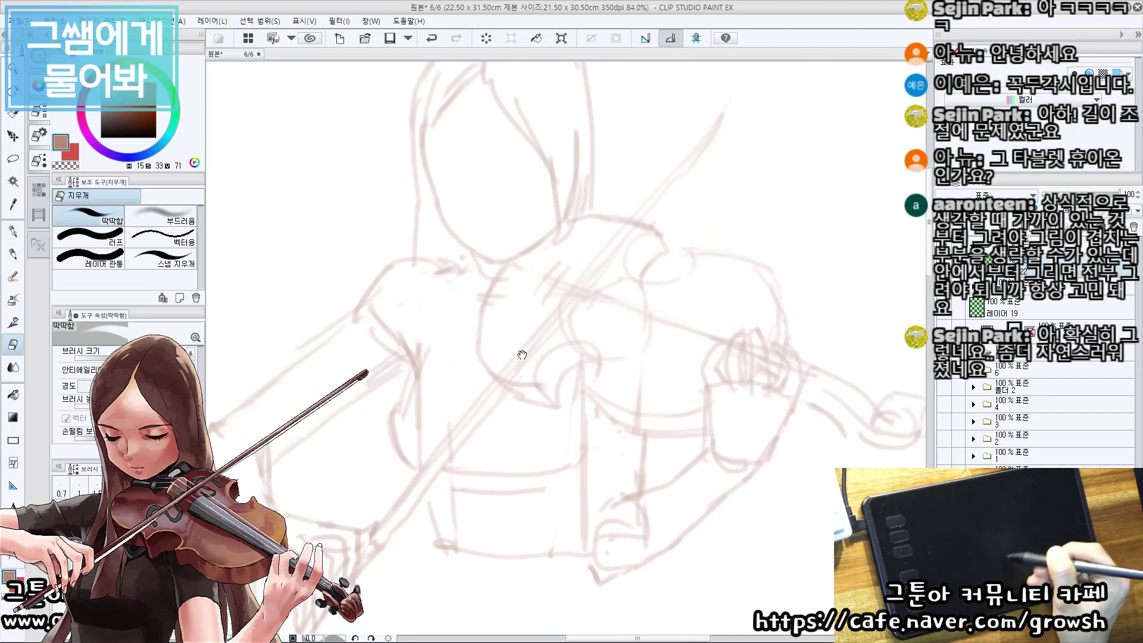
{"action": "mouse_move", "coordinate": [395, 334]}
{"action": "left_mouse_down"}
{"action": "mouse_move", "coordinate": [372, 309]}
{"action": "mouse_move", "coordinate": [381, 326]}
{"action": "mouse_move", "coordinate": [377, 298]}
{"action": "left_mouse_up"}
{"action": "left_click_drag", "start_coordinate": [523, 472], "coordinate": [505, 471]}
{"action": "left_click_drag", "start_coordinate": [402, 424], "coordinate": [416, 361]}
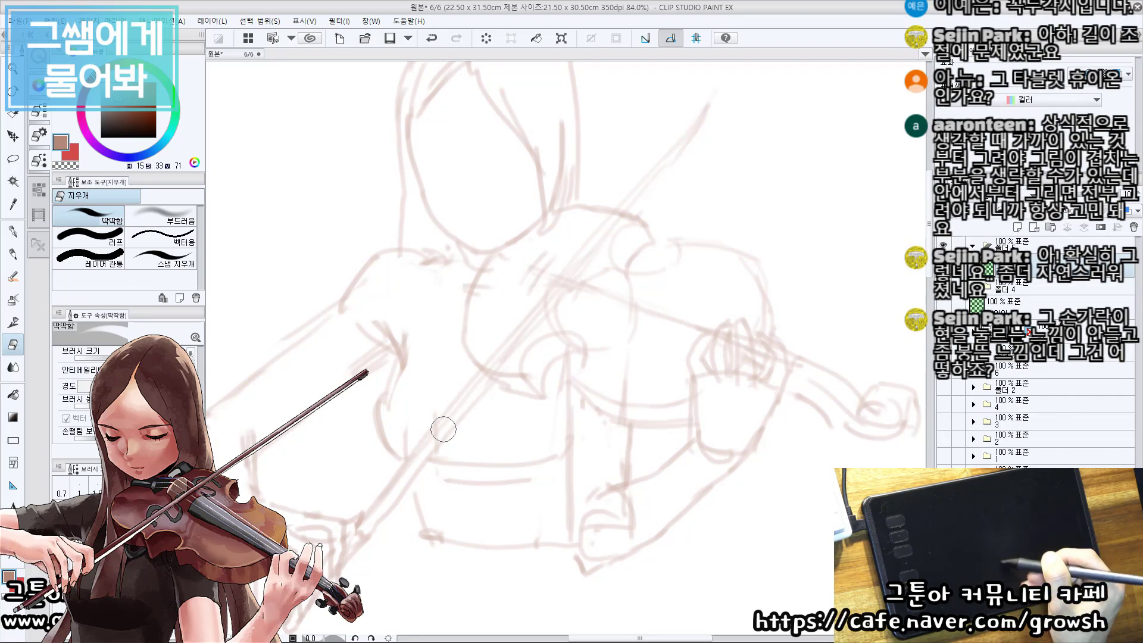
Erase the violin arm's elbow circle, the line across its wrist and the overlapping strokes on the fingering hand.
{"action": "left_click_drag", "start_coordinate": [638, 434], "coordinate": [641, 417]}
{"action": "key", "text": "bracketright"}
{"action": "key", "text": "bracketright"}
{"action": "mouse_move", "coordinate": [636, 510]}
{"action": "left_mouse_down"}
{"action": "mouse_move", "coordinate": [616, 520]}
{"action": "mouse_move", "coordinate": [629, 502]}
{"action": "mouse_move", "coordinate": [597, 490]}
{"action": "mouse_move", "coordinate": [588, 520]}
{"action": "mouse_move", "coordinate": [615, 515]}
{"action": "left_mouse_up"}
{"action": "scroll", "coordinate": [652, 467], "scroll_direction": "down", "scroll_amount": 3}
{"action": "scroll", "coordinate": [725, 416], "scroll_direction": "up", "scroll_amount": 2}
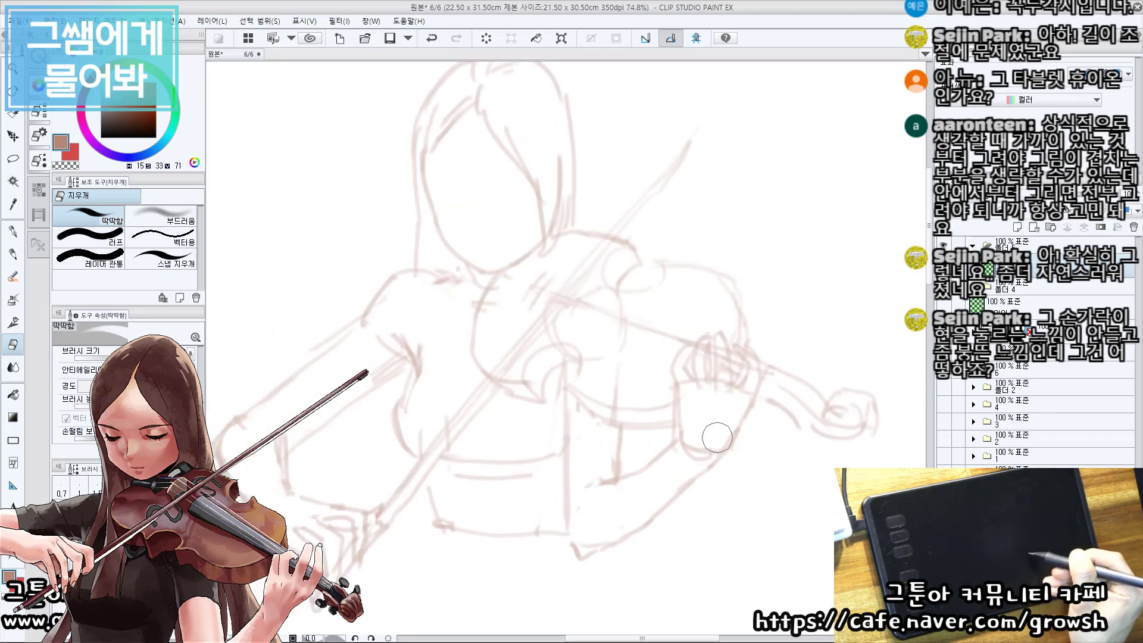
{"action": "left_click_drag", "start_coordinate": [717, 437], "coordinate": [691, 453]}
{"action": "scroll", "coordinate": [715, 458], "scroll_direction": "up", "scroll_amount": 2}
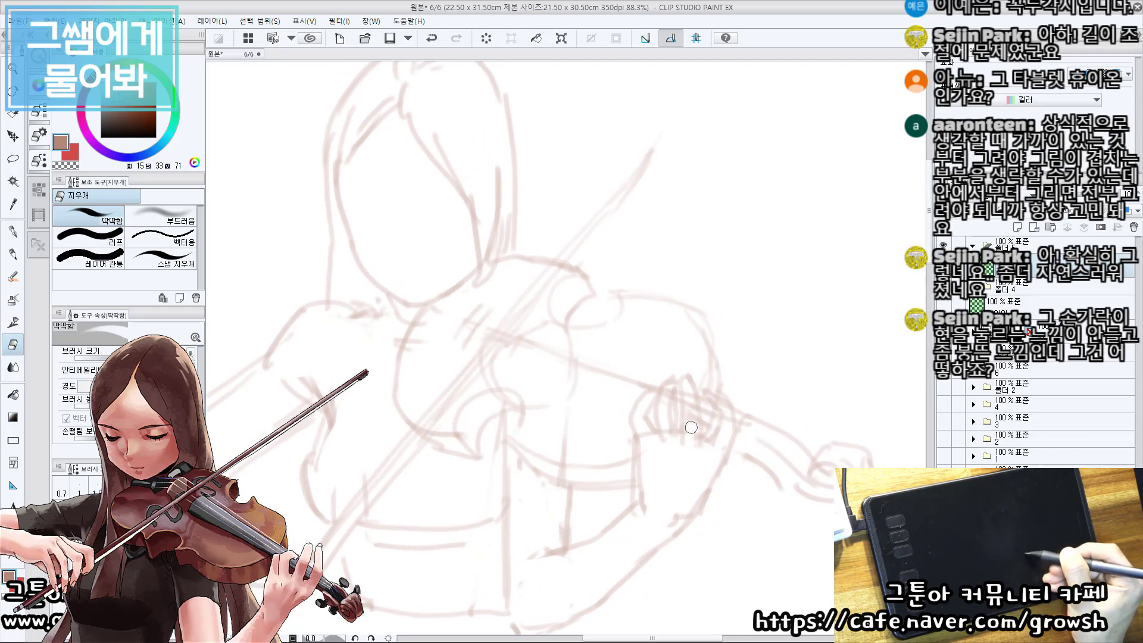
{"action": "left_click_drag", "start_coordinate": [692, 429], "coordinate": [693, 403]}
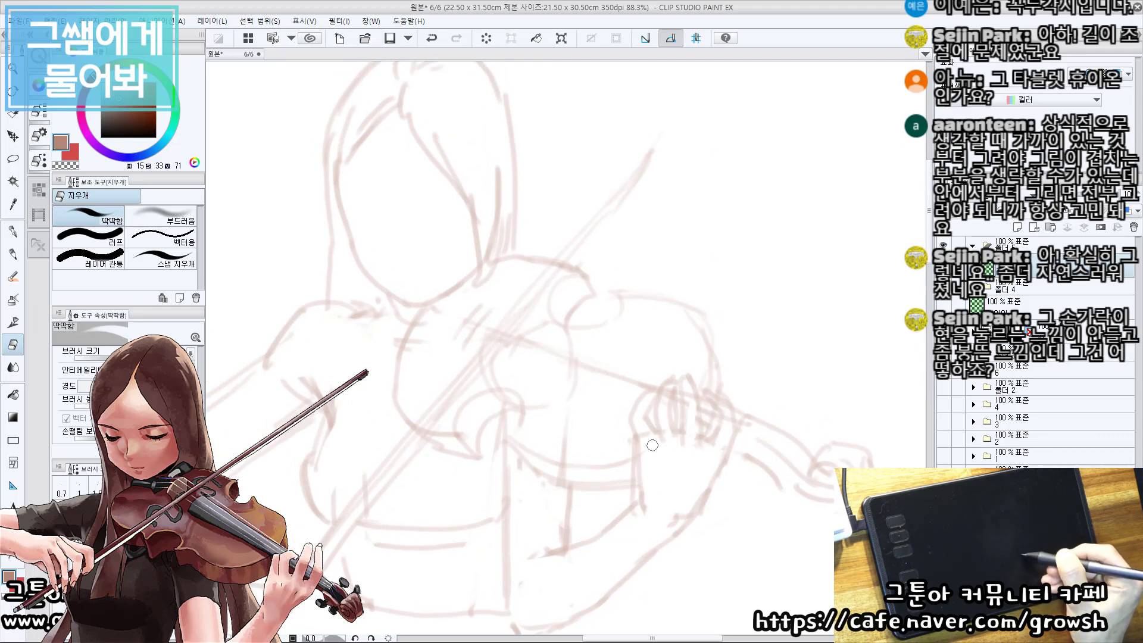
Draw the waist and hip contours flaring downward on both sides below the torso.
{"action": "scroll", "coordinate": [600, 405], "scroll_direction": "down", "scroll_amount": 2}
{"action": "scroll", "coordinate": [575, 524], "scroll_direction": "up", "scroll_amount": 2}
{"action": "key", "text": "b"}
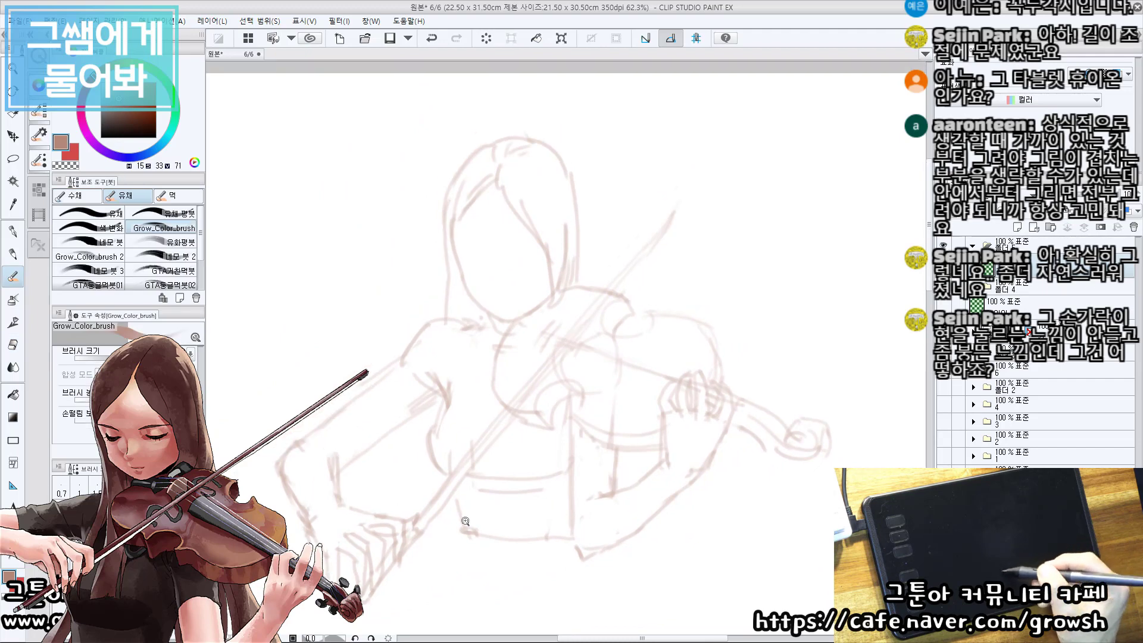
{"action": "left_click_drag", "start_coordinate": [453, 495], "coordinate": [472, 569]}
{"action": "key", "text": "ctrl+z"}
{"action": "left_click_drag", "start_coordinate": [456, 515], "coordinate": [474, 582]}
{"action": "mouse_move", "coordinate": [629, 561]}
{"action": "left_mouse_down"}
{"action": "mouse_move", "coordinate": [622, 535]}
{"action": "mouse_move", "coordinate": [611, 555]}
{"action": "left_mouse_up"}
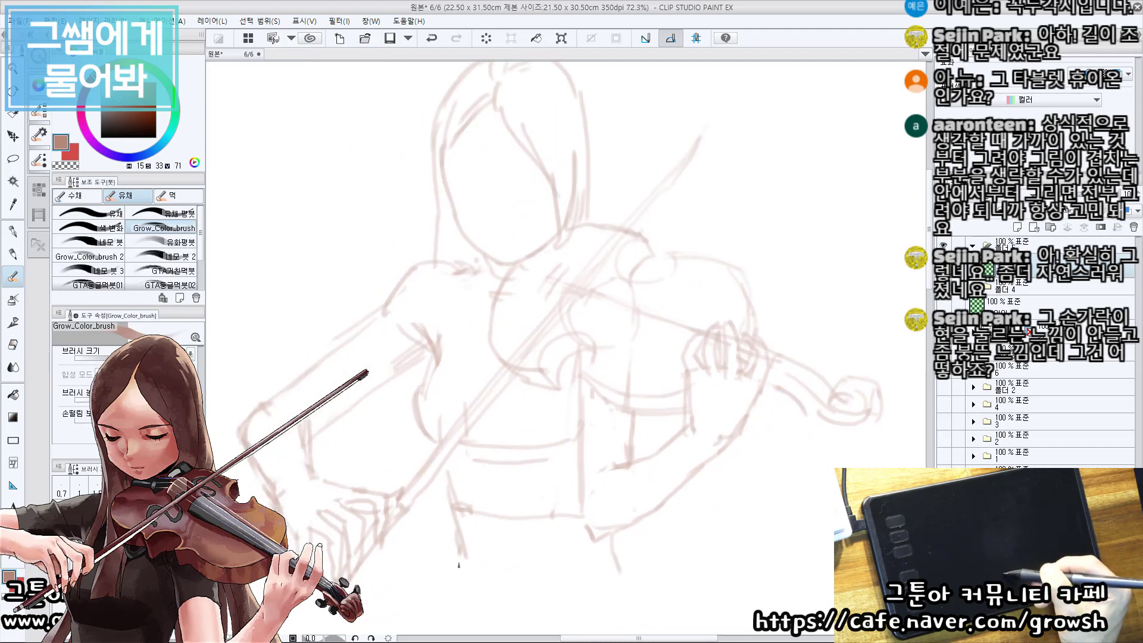
{"action": "left_click_drag", "start_coordinate": [460, 555], "coordinate": [447, 594]}
{"action": "left_click_drag", "start_coordinate": [612, 554], "coordinate": [622, 577]}
Draw the face with two closed, downcast eyes, a small nose mark and a short mouth line.
{"action": "left_click_drag", "start_coordinate": [520, 194], "coordinate": [499, 454]}
{"action": "scroll", "coordinate": [537, 407], "scroll_direction": "up", "scroll_amount": 2}
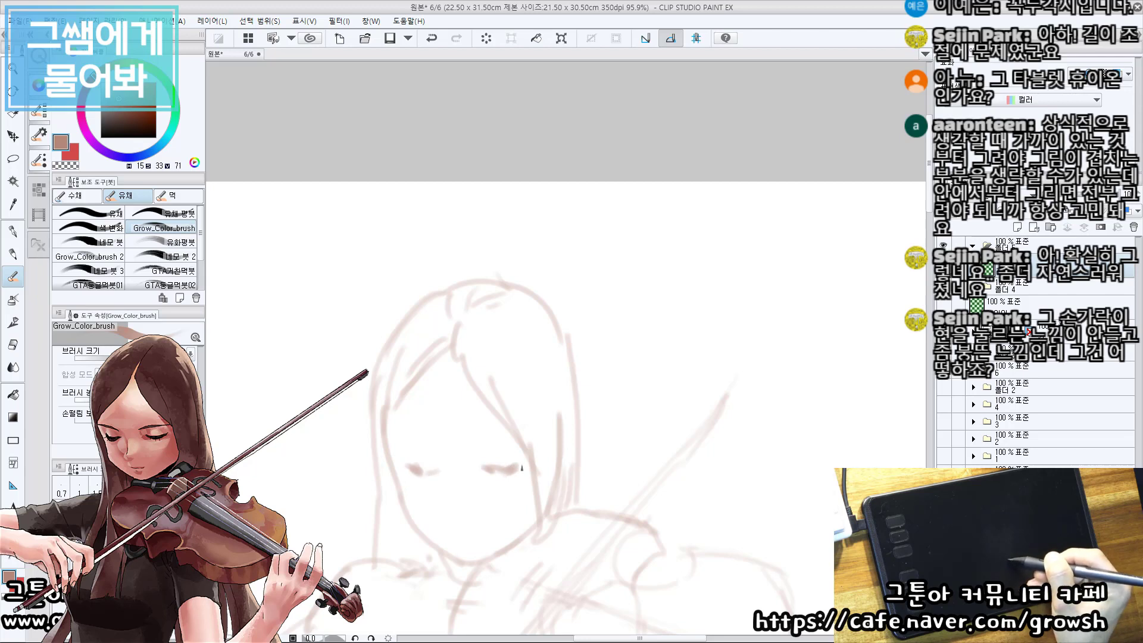
{"action": "left_click_drag", "start_coordinate": [481, 490], "coordinate": [474, 487]}
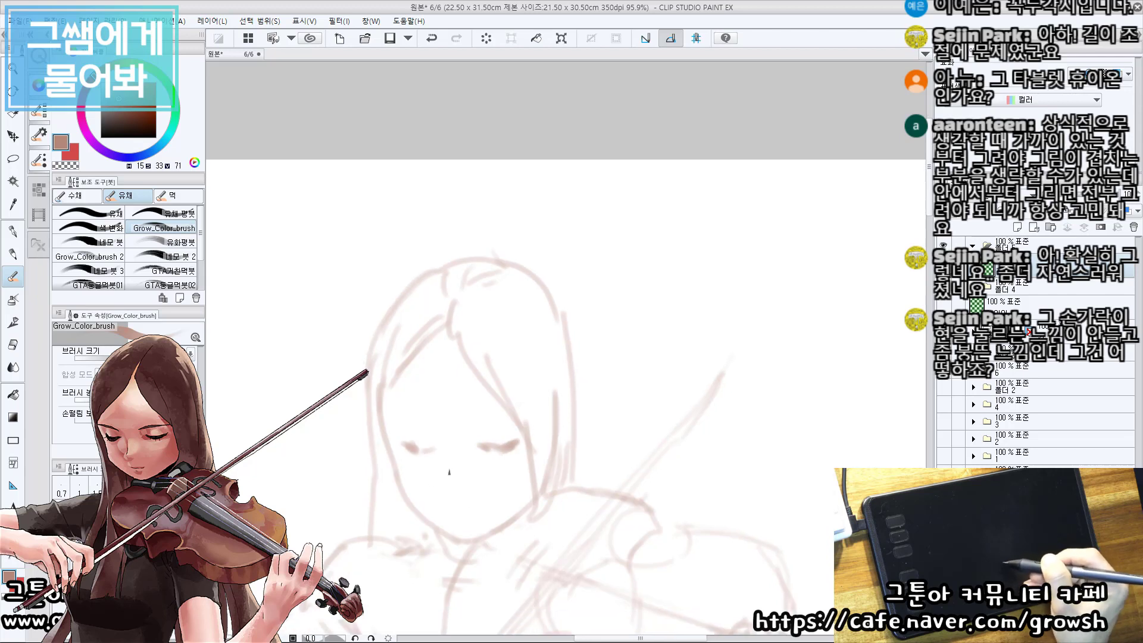
{"action": "key", "text": "ctrl+z"}
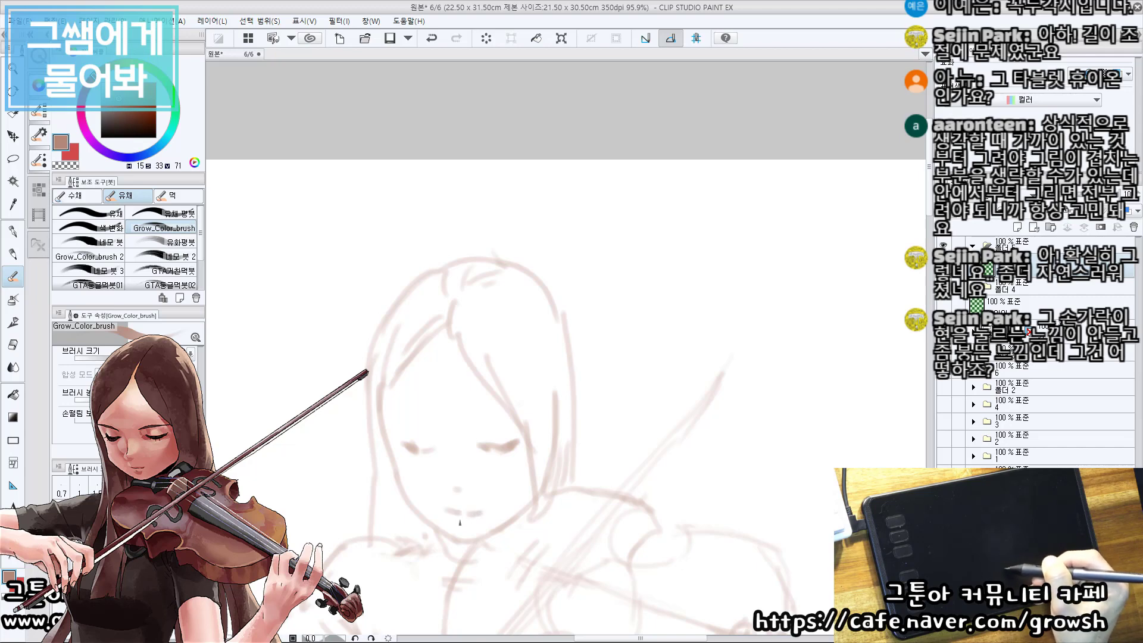
{"action": "left_click_drag", "start_coordinate": [457, 543], "coordinate": [457, 475]}
{"action": "scroll", "coordinate": [528, 512], "scroll_direction": "down", "scroll_amount": 5}
{"action": "left_click_drag", "start_coordinate": [528, 513], "coordinate": [580, 339]}
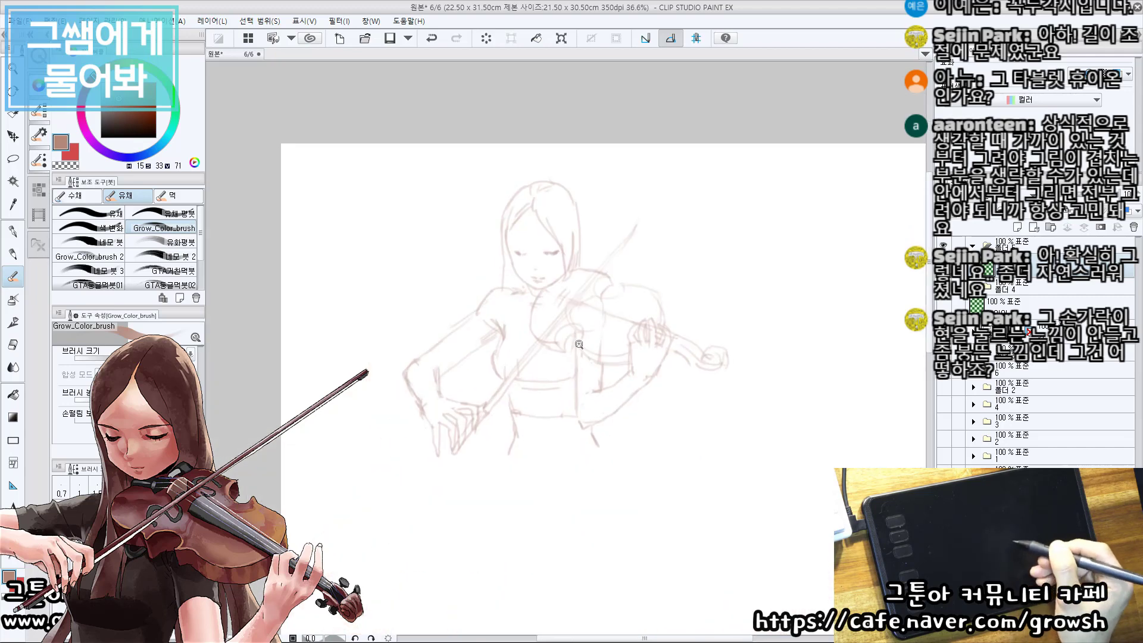
Select the violin's sketch layer and erase the rough upper edge of the violin body below the chin.
{"action": "scroll", "coordinate": [543, 348], "scroll_direction": "up", "scroll_amount": 2}
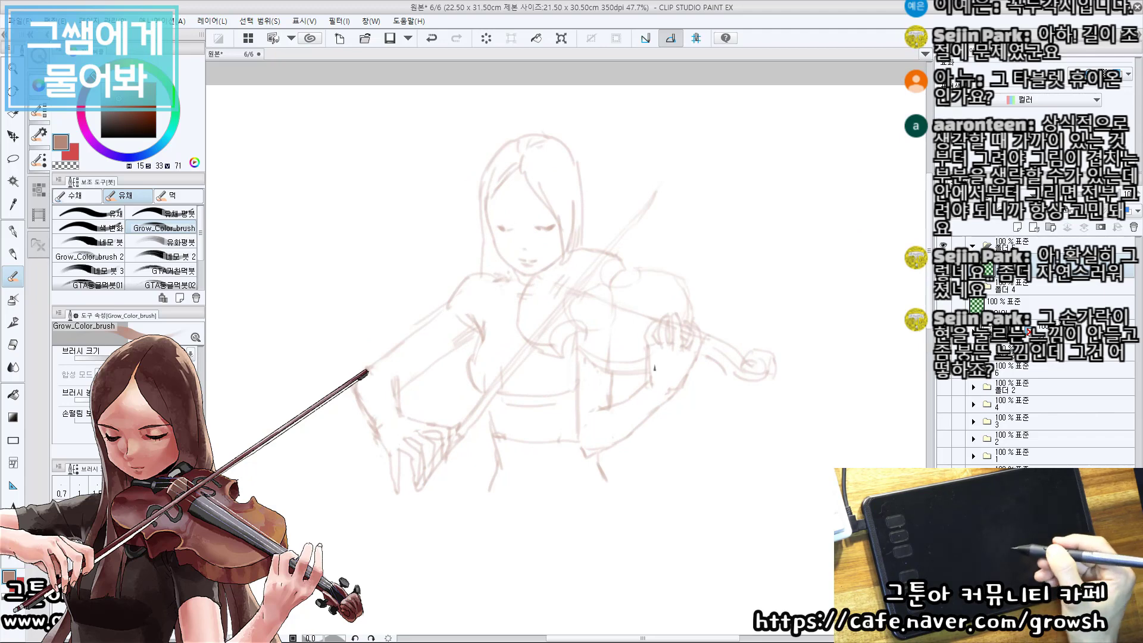
{"action": "scroll", "coordinate": [636, 295], "scroll_direction": "up", "scroll_amount": 1}
{"action": "left_click_drag", "start_coordinate": [646, 298], "coordinate": [597, 388]}
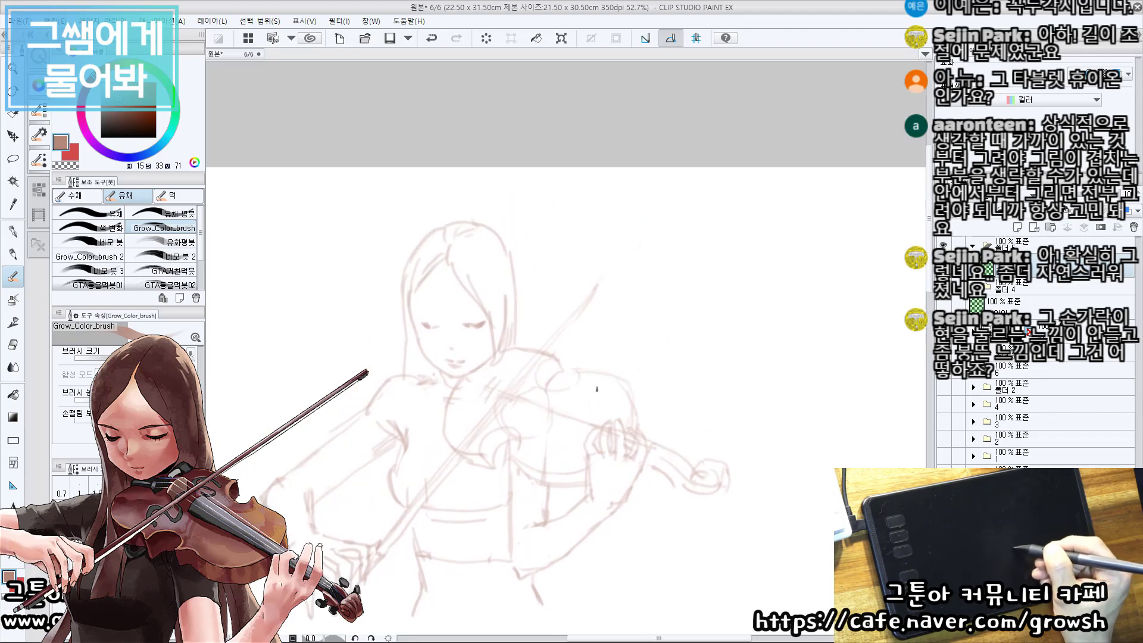
{"action": "key", "text": "ctrl"}
{"action": "left_click", "coordinate": [590, 376], "text": "ctrl"}
{"action": "scroll", "coordinate": [587, 366], "scroll_direction": "up", "scroll_amount": 1}
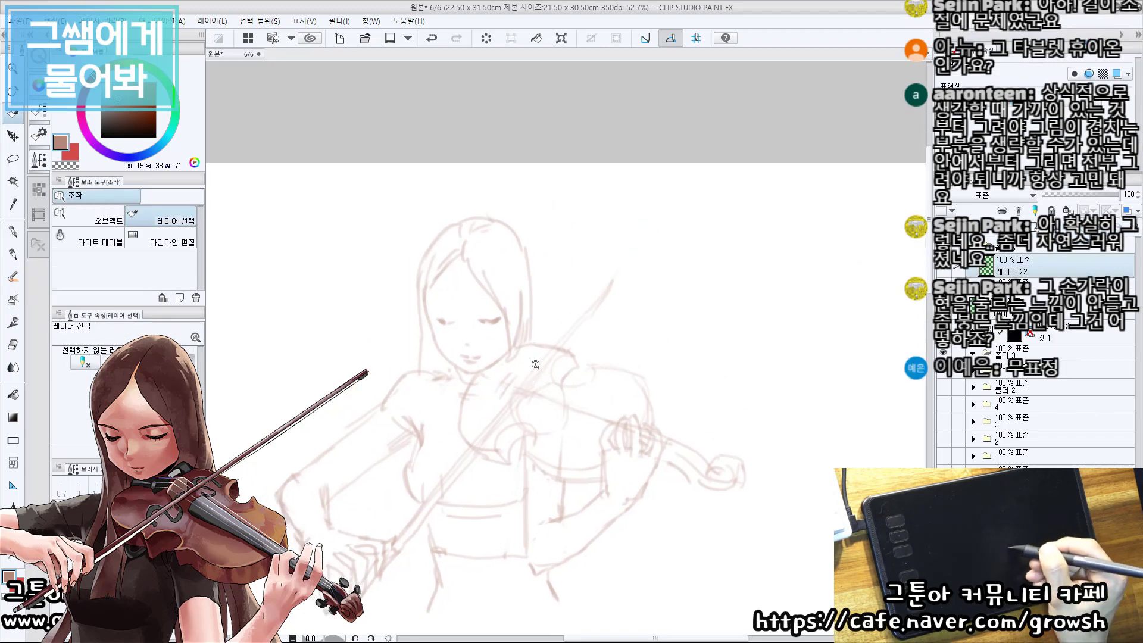
{"action": "key", "text": "e"}
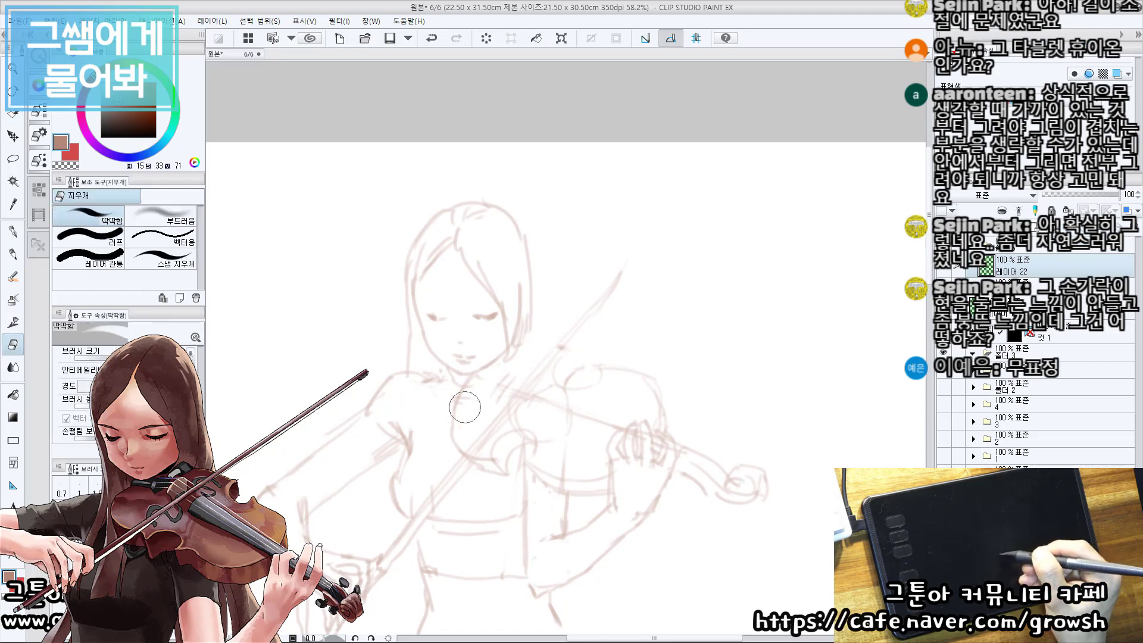
Redraw the violin's rounded lower bout as one clean curve from below the chin down across the chest.
{"action": "key", "text": "b"}
{"action": "left_click_drag", "start_coordinate": [453, 418], "coordinate": [474, 444]}
{"action": "key", "text": "ctrl+z"}
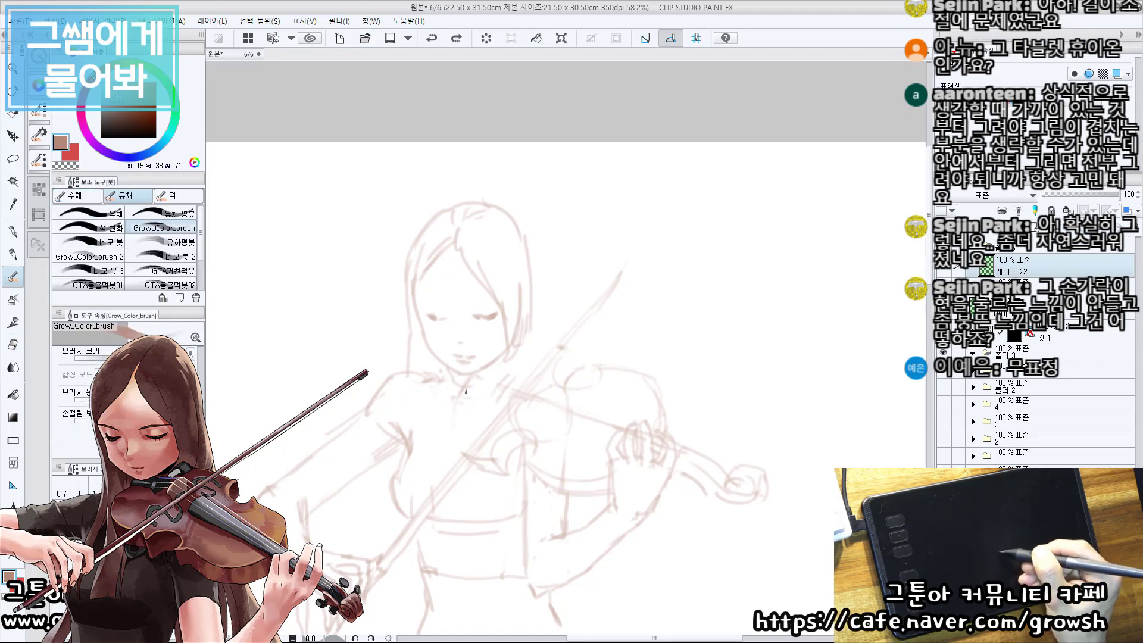
{"action": "mouse_move", "coordinate": [458, 386]}
{"action": "left_mouse_down"}
{"action": "mouse_move", "coordinate": [487, 467]}
{"action": "mouse_move", "coordinate": [505, 465]}
{"action": "left_mouse_up"}
{"action": "key", "text": "e"}
{"action": "key", "text": "b"}
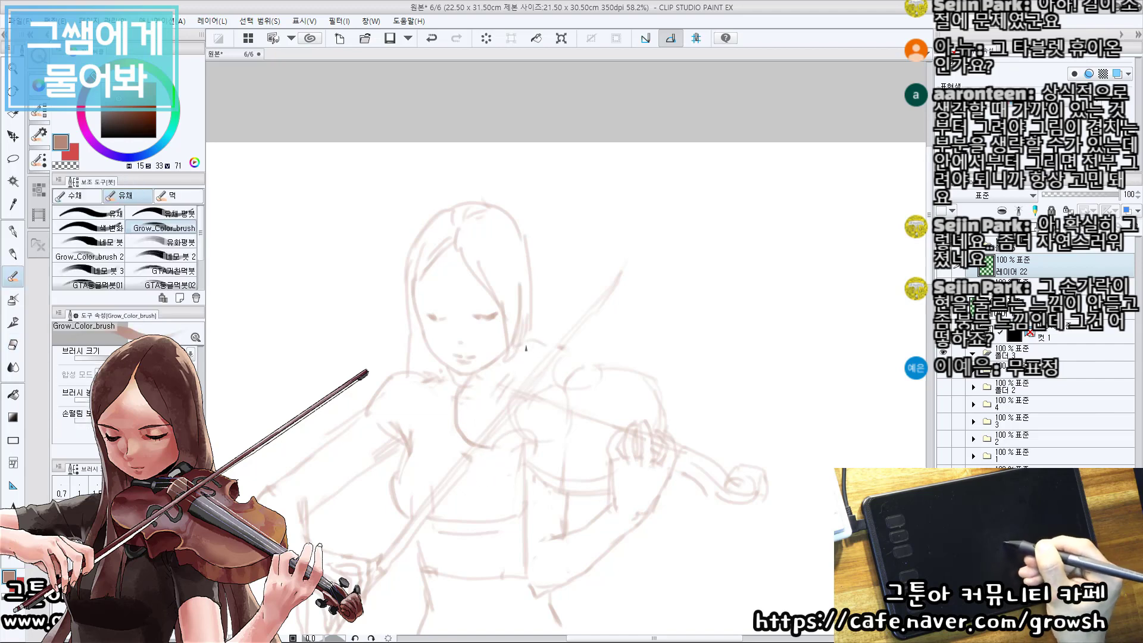
Erase the rough bout outline near the fingering hand and redraw the body's corner and waist curve beside the chest.
{"action": "key", "text": "e"}
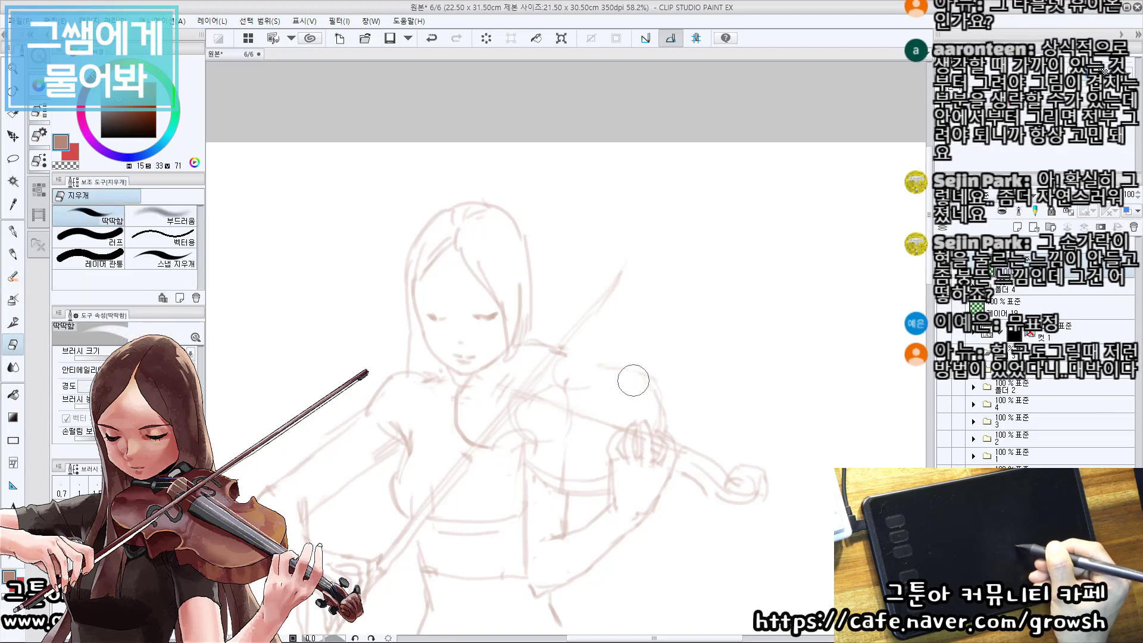
{"action": "key", "text": "b"}
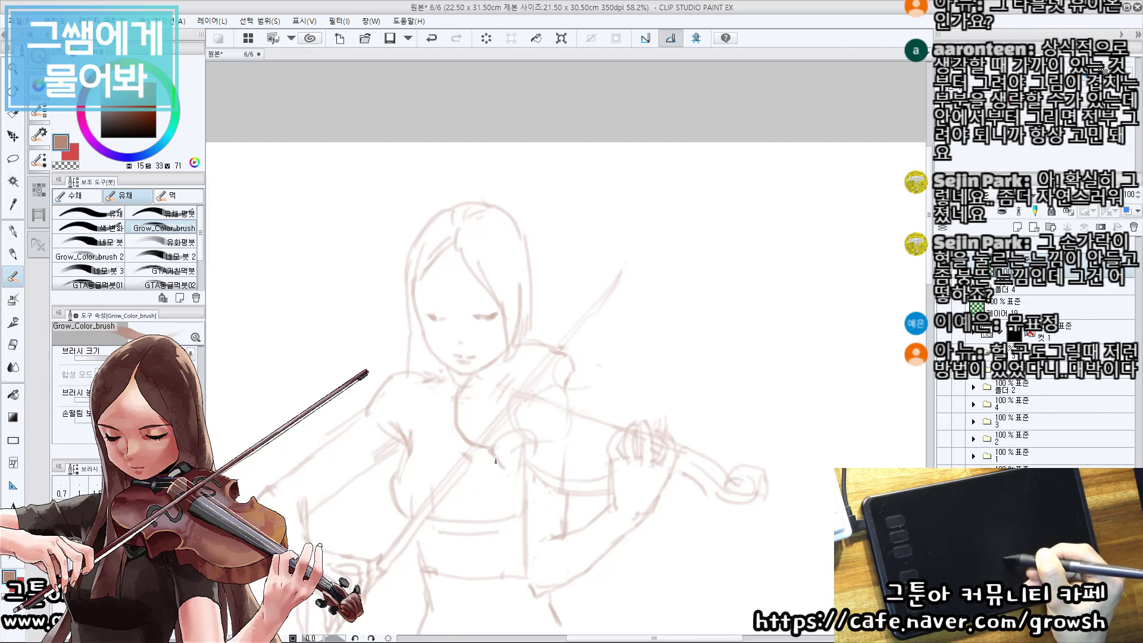
{"action": "key", "text": "e"}
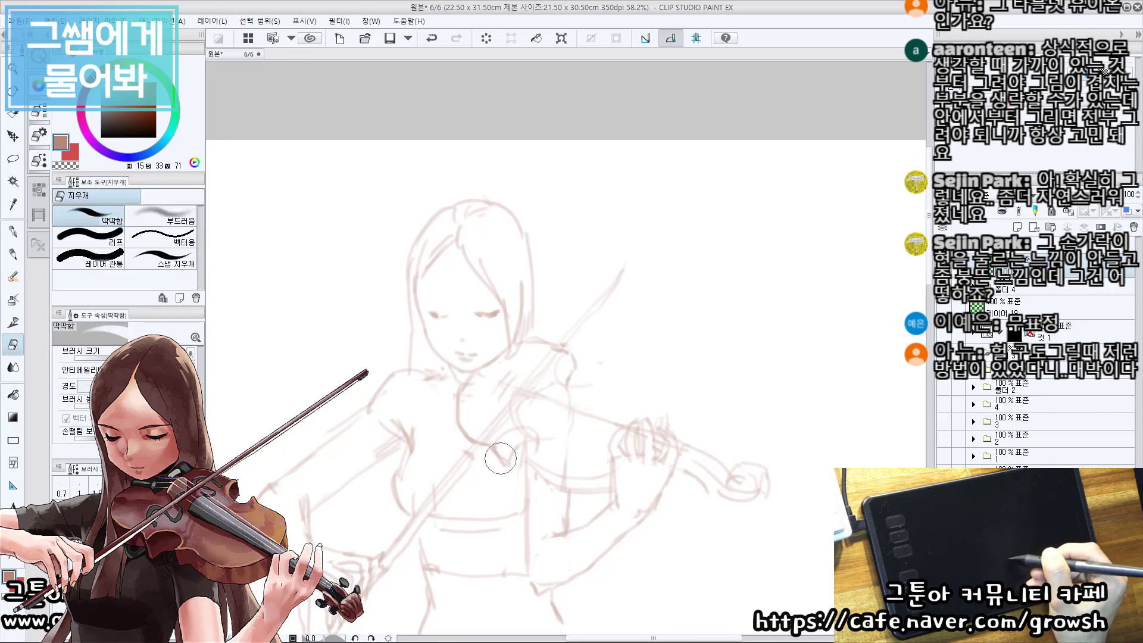
{"action": "key", "text": "b"}
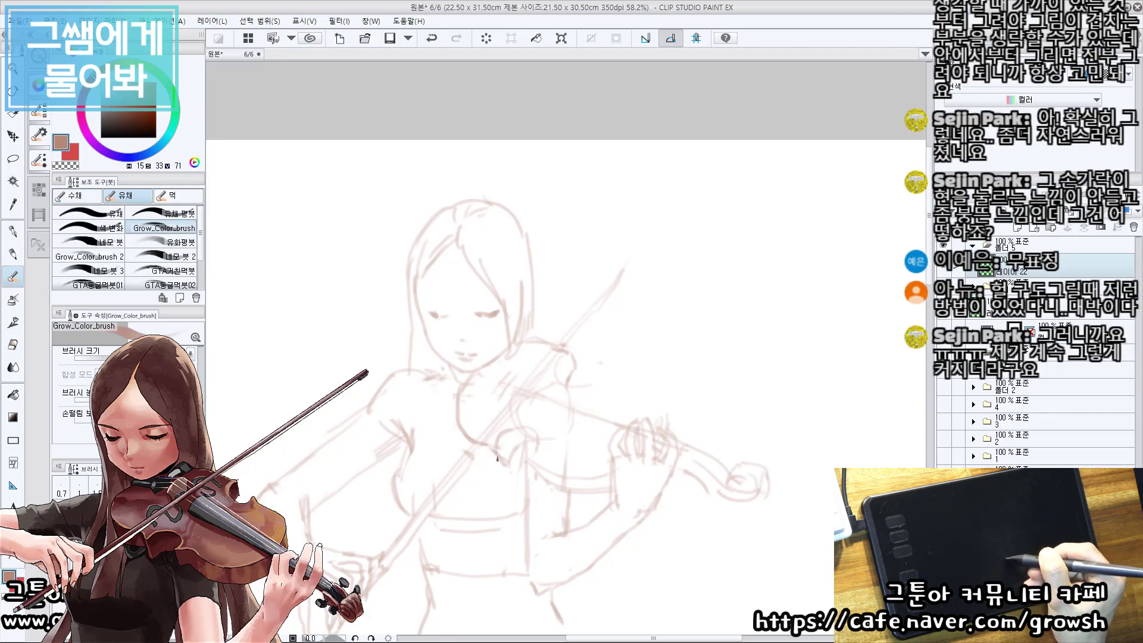
{"action": "left_click_drag", "start_coordinate": [482, 451], "coordinate": [480, 450]}
{"action": "key", "text": "e"}
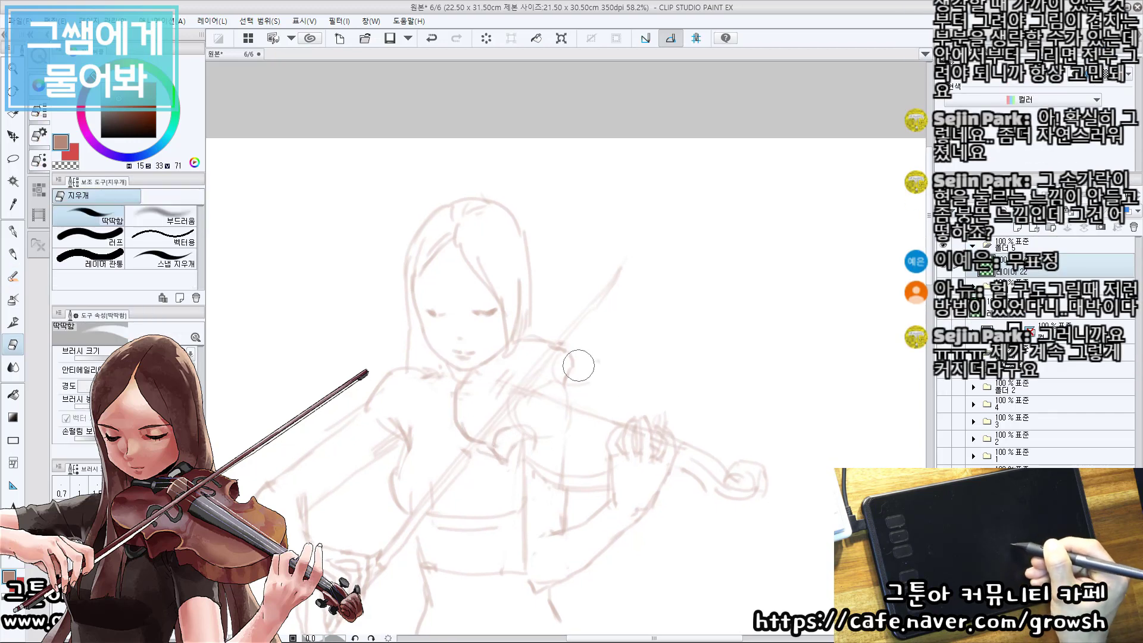
Redraw the violin's far waist notch and its upper bout as a rounded curve reaching the fingering hand.
{"action": "left_click_drag", "start_coordinate": [575, 359], "coordinate": [566, 362]}
{"action": "key", "text": "b"}
{"action": "key", "text": "ctrl+z"}
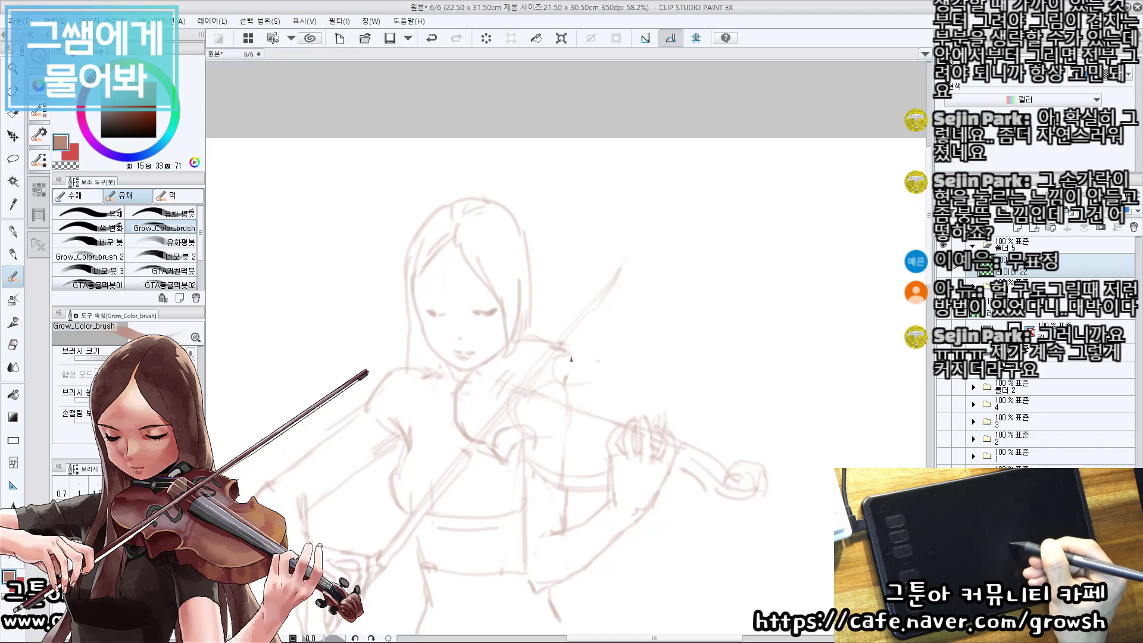
{"action": "left_click_drag", "start_coordinate": [579, 404], "coordinate": [575, 401]}
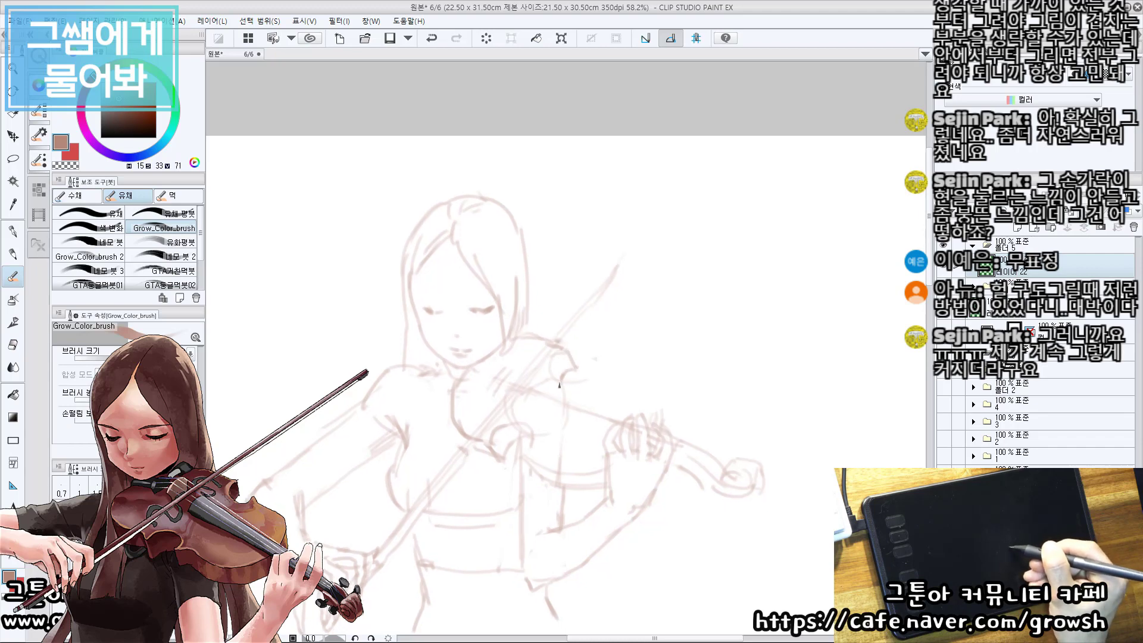
{"action": "key", "text": "ctrl+z"}
{"action": "mouse_move", "coordinate": [573, 348]}
{"action": "left_mouse_down"}
{"action": "mouse_move", "coordinate": [554, 370]}
{"action": "mouse_move", "coordinate": [582, 385]}
{"action": "mouse_move", "coordinate": [637, 383]}
{"action": "left_mouse_up"}
{"action": "left_click_drag", "start_coordinate": [624, 376], "coordinate": [650, 409]}
{"action": "key", "text": "ctrl+z"}
Erase the rough underside of the violin and redraw its lower edge curving from the near waist notch towards the hand.
{"action": "key", "text": "e"}
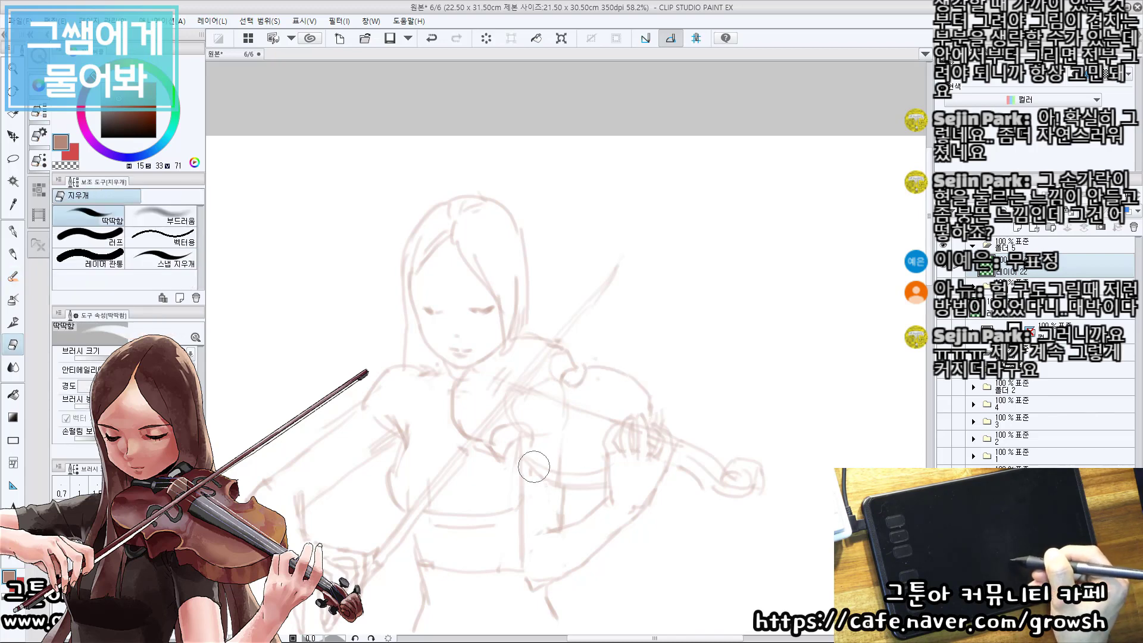
{"action": "key", "text": "b"}
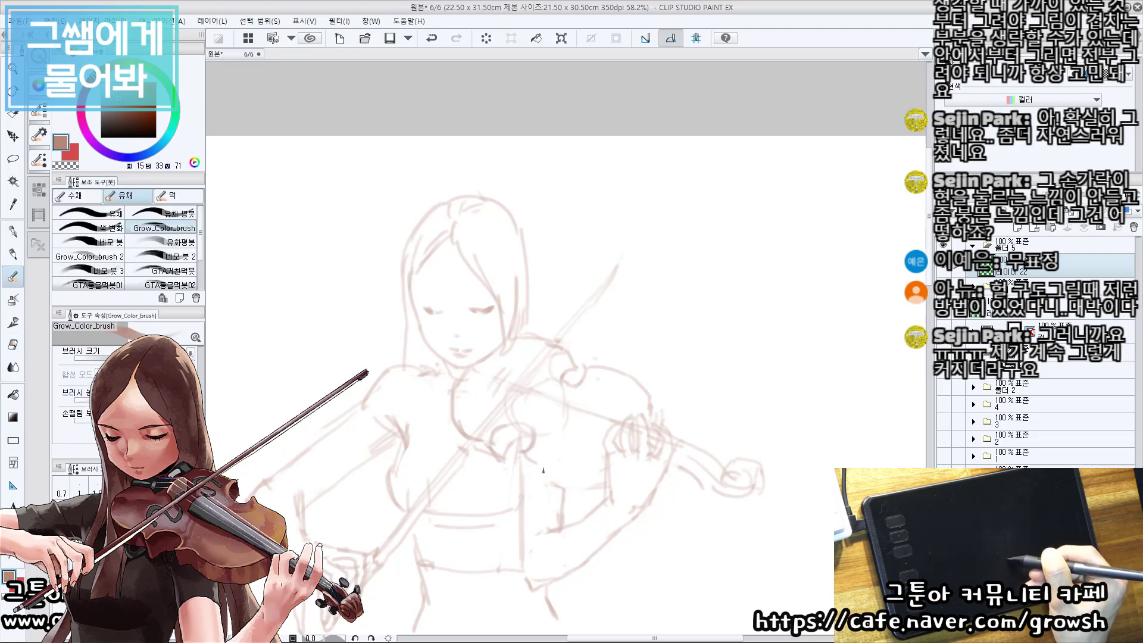
{"action": "left_click_drag", "start_coordinate": [543, 478], "coordinate": [586, 477]}
{"action": "key", "text": "ctrl+z"}
{"action": "mouse_move", "coordinate": [525, 456]}
{"action": "left_mouse_down"}
{"action": "mouse_move", "coordinate": [589, 475]}
{"action": "mouse_move", "coordinate": [577, 484]}
{"action": "mouse_move", "coordinate": [620, 380]}
{"action": "mouse_move", "coordinate": [579, 462]}
{"action": "mouse_move", "coordinate": [581, 452]}
{"action": "mouse_move", "coordinate": [533, 449]}
{"action": "left_mouse_up"}
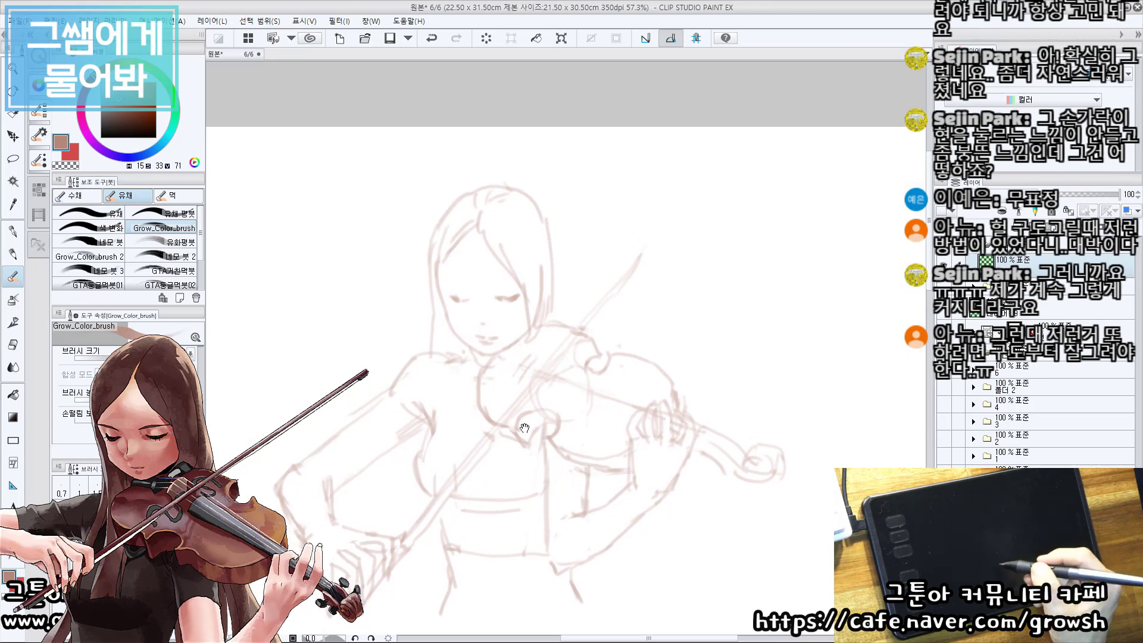
Refine the face by adding eyebrows and strengthening the downcast eyelids.
{"action": "left_click_drag", "start_coordinate": [521, 342], "coordinate": [528, 438]}
{"action": "mouse_move", "coordinate": [441, 387]}
{"action": "left_mouse_down"}
{"action": "mouse_move", "coordinate": [470, 405]}
{"action": "mouse_move", "coordinate": [455, 404]}
{"action": "left_mouse_up"}
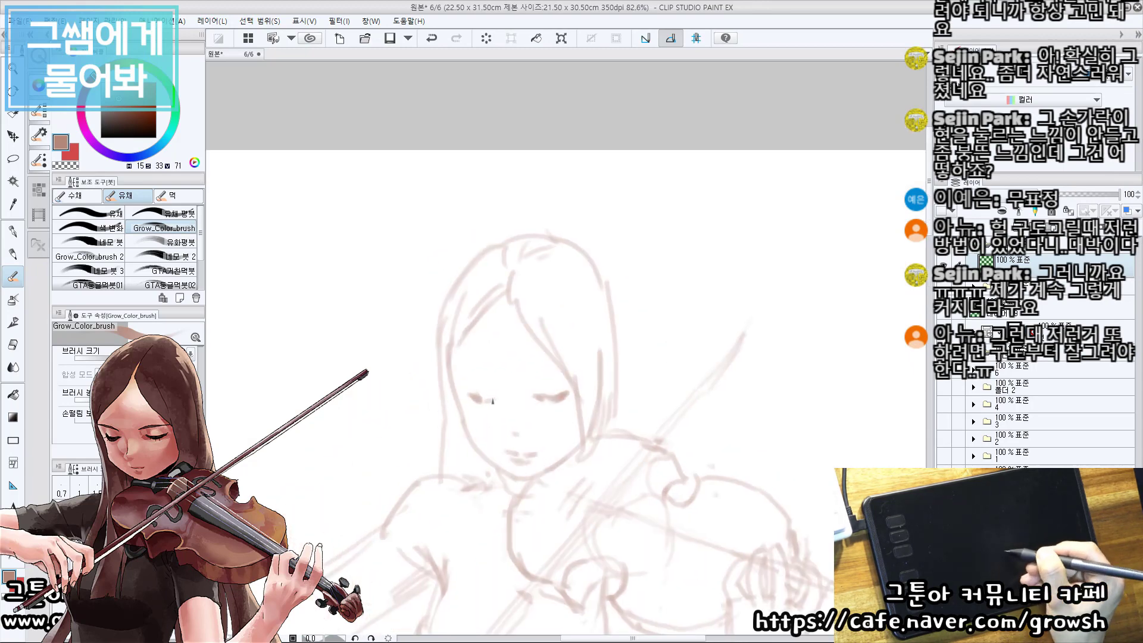
{"action": "left_click_drag", "start_coordinate": [545, 403], "coordinate": [538, 401]}
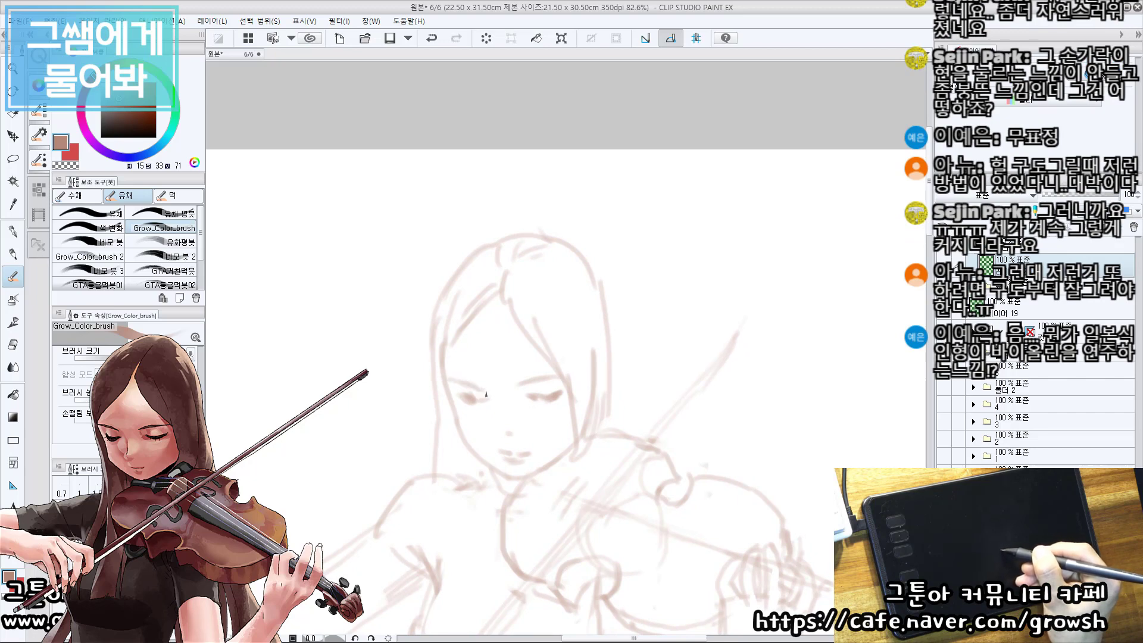
Choose a darker brown (H 15, S 77, V 49) and trace the hair's outer contour down the bow-arm side.
{"action": "scroll", "coordinate": [493, 442], "scroll_direction": "down", "scroll_amount": 2}
{"action": "left_click_drag", "start_coordinate": [504, 483], "coordinate": [489, 346]}
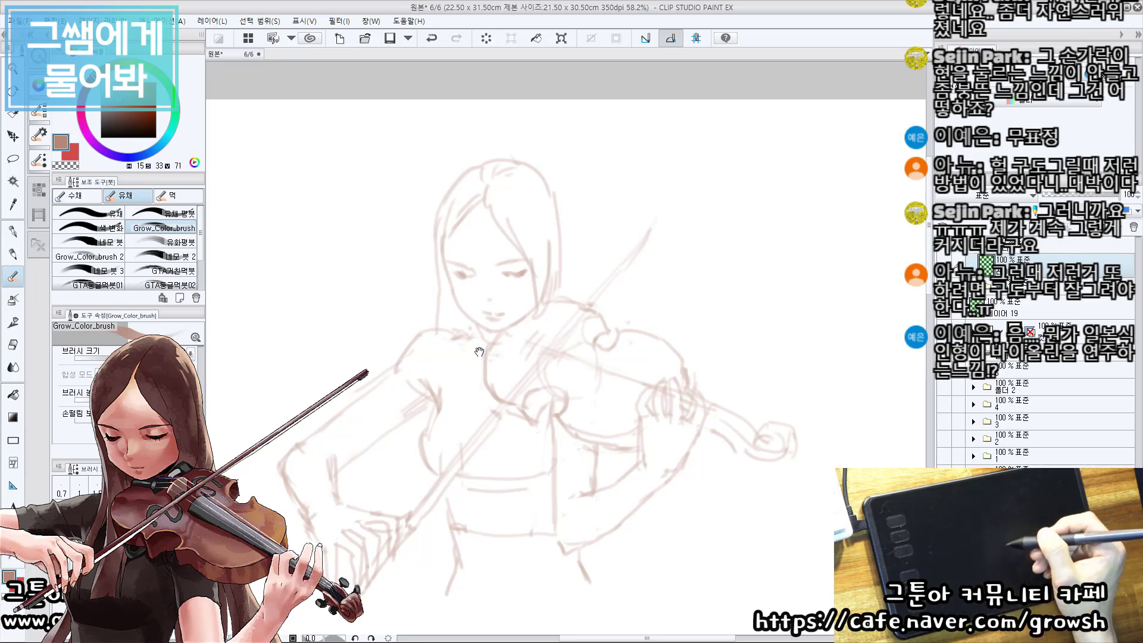
{"action": "left_click_drag", "start_coordinate": [506, 392], "coordinate": [516, 337]}
{"action": "mouse_move", "coordinate": [499, 305]}
{"action": "left_mouse_down", "text": "ctrl"}
{"action": "mouse_move", "coordinate": [516, 303]}
{"action": "mouse_move", "coordinate": [534, 242]}
{"action": "mouse_move", "coordinate": [556, 283]}
{"action": "mouse_move", "coordinate": [544, 276]}
{"action": "left_mouse_up", "text": "ctrl"}
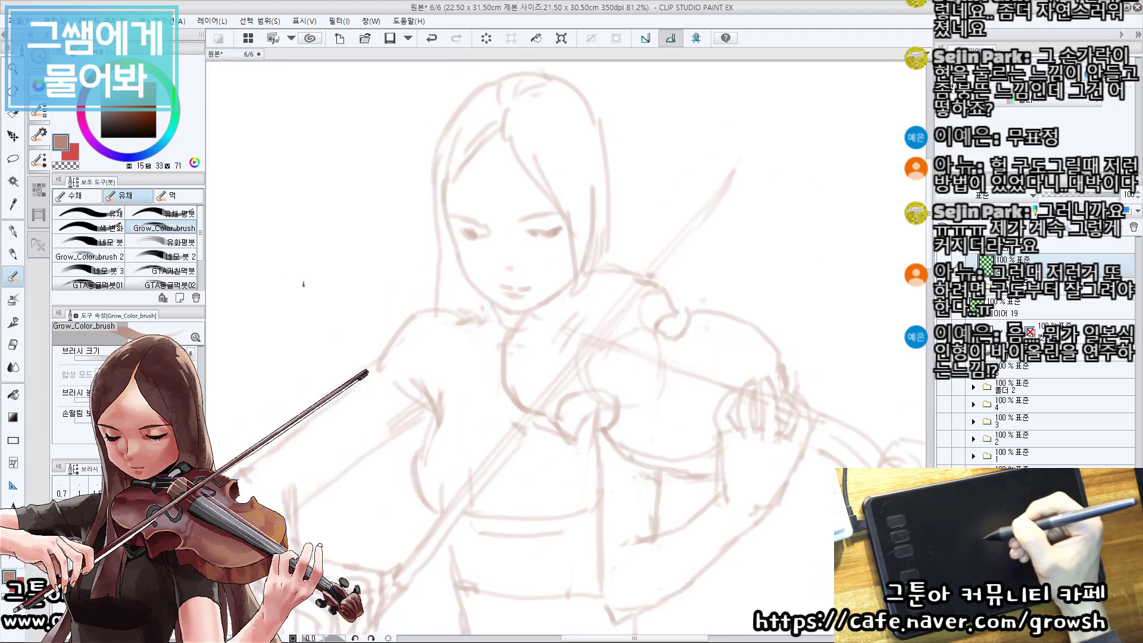
{"action": "left_click", "coordinate": [143, 110]}
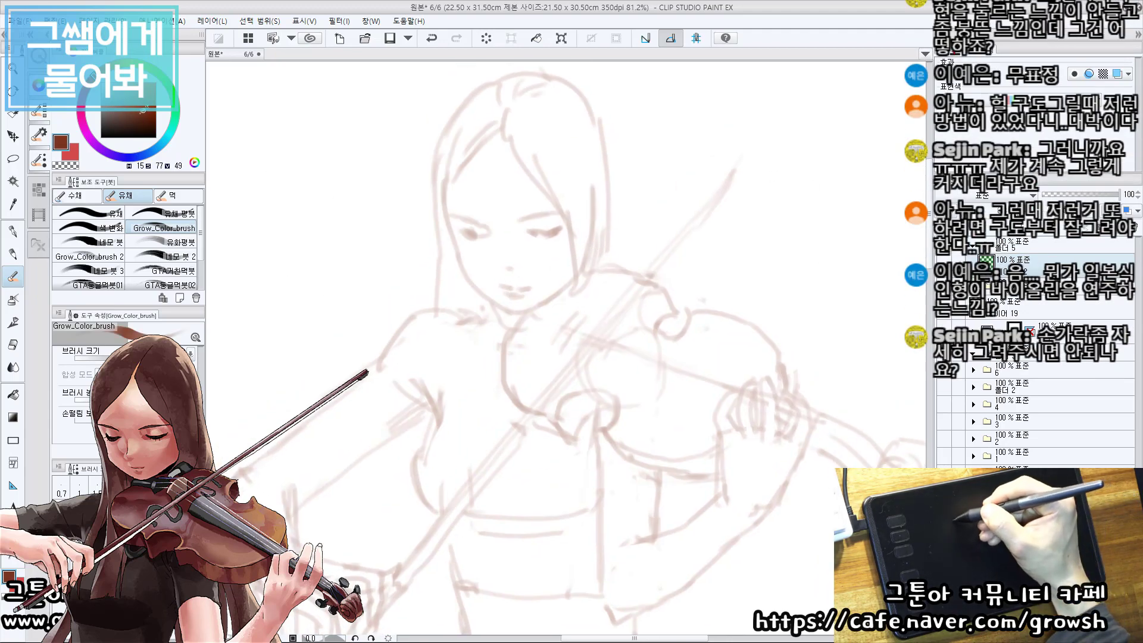
{"action": "mouse_move", "coordinate": [477, 125]}
{"action": "left_mouse_down"}
{"action": "mouse_move", "coordinate": [475, 148]}
{"action": "mouse_move", "coordinate": [447, 149]}
{"action": "mouse_move", "coordinate": [432, 204]}
{"action": "mouse_move", "coordinate": [463, 153]}
{"action": "left_mouse_up"}
{"action": "key", "text": "ctrl+z"}
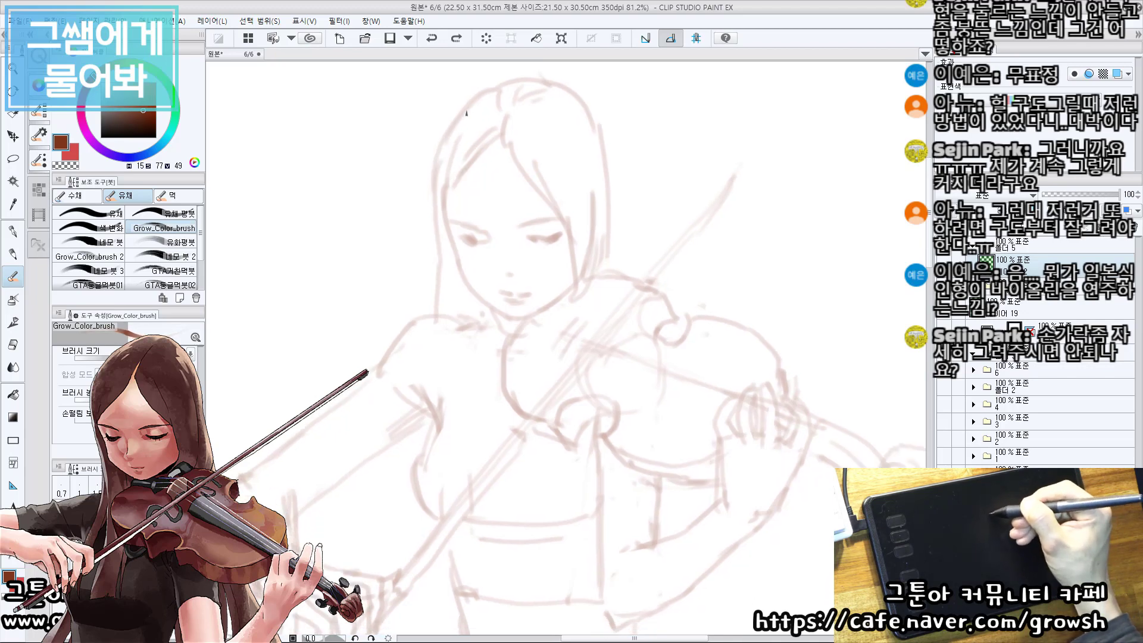
{"action": "left_click_drag", "start_coordinate": [467, 113], "coordinate": [442, 163]}
{"action": "key", "text": "ctrl+z"}
{"action": "mouse_move", "coordinate": [455, 114]}
{"action": "left_mouse_down"}
{"action": "mouse_move", "coordinate": [438, 165]}
{"action": "mouse_move", "coordinate": [438, 311]}
{"action": "left_mouse_up"}
{"action": "key", "text": "ctrl+z"}
{"action": "left_click_drag", "start_coordinate": [460, 302], "coordinate": [455, 296]}
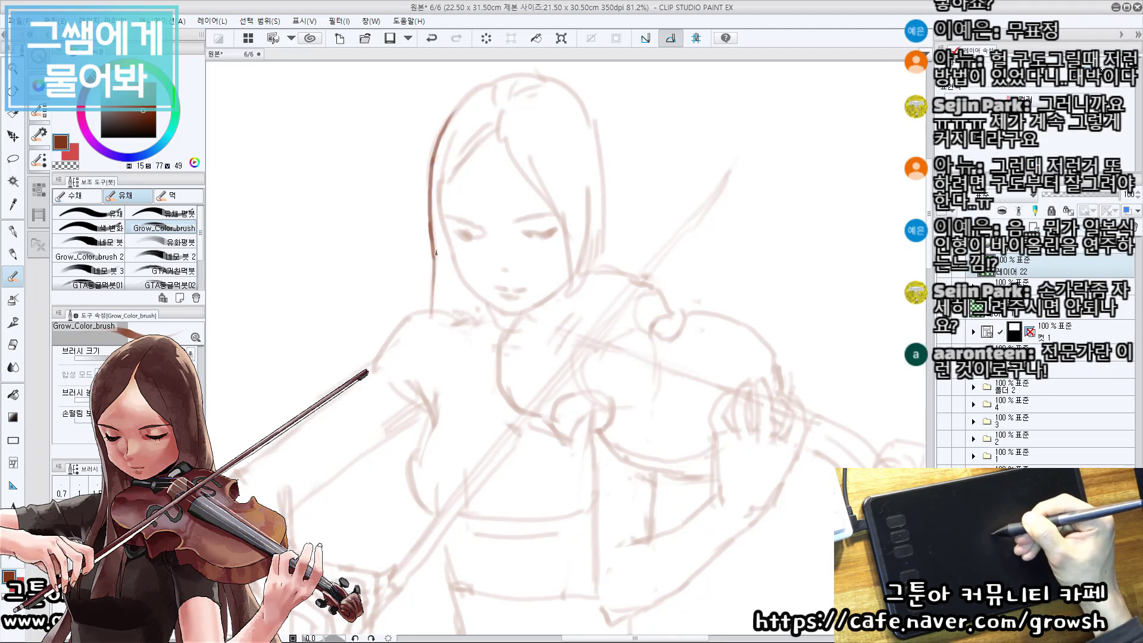
Draw long tapering hair strands falling from beside the face over the bow arm's shoulder and chest.
{"action": "left_click_drag", "start_coordinate": [436, 253], "coordinate": [448, 365]}
{"action": "key", "text": "ctrl+z"}
{"action": "left_click_drag", "start_coordinate": [477, 298], "coordinate": [458, 428]}
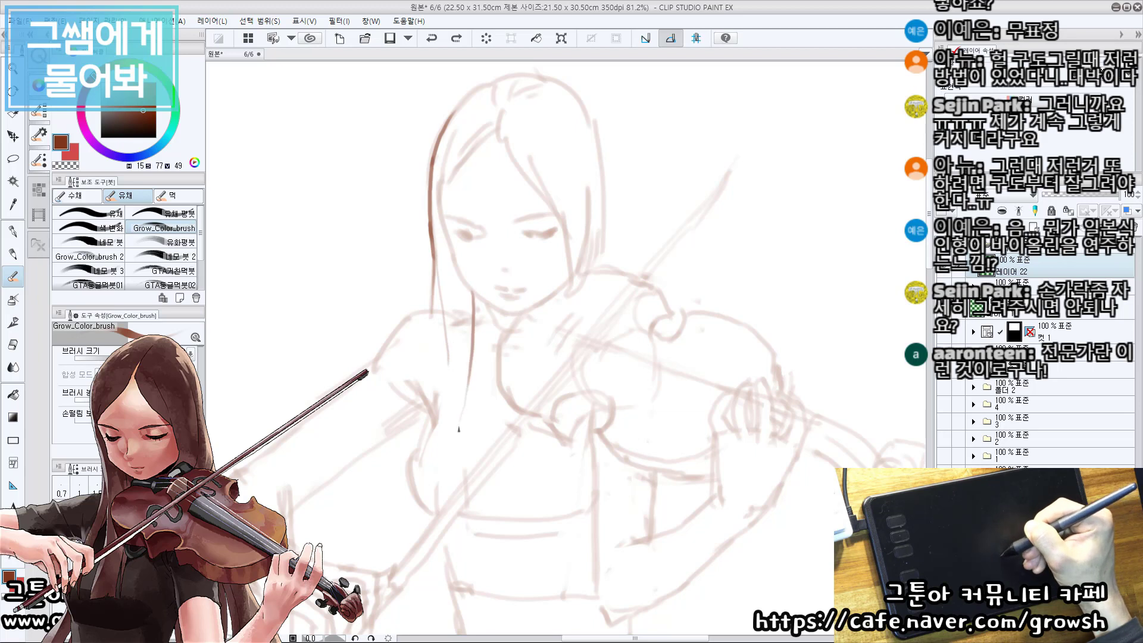
{"action": "left_click_drag", "start_coordinate": [442, 267], "coordinate": [462, 367]}
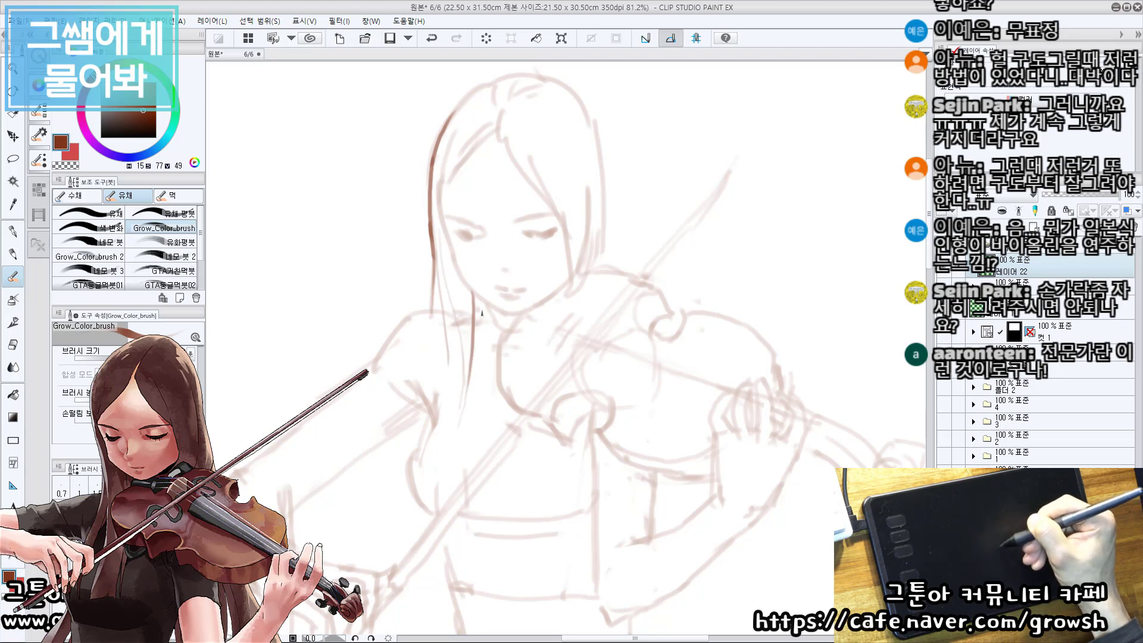
{"action": "left_click_drag", "start_coordinate": [483, 298], "coordinate": [453, 441]}
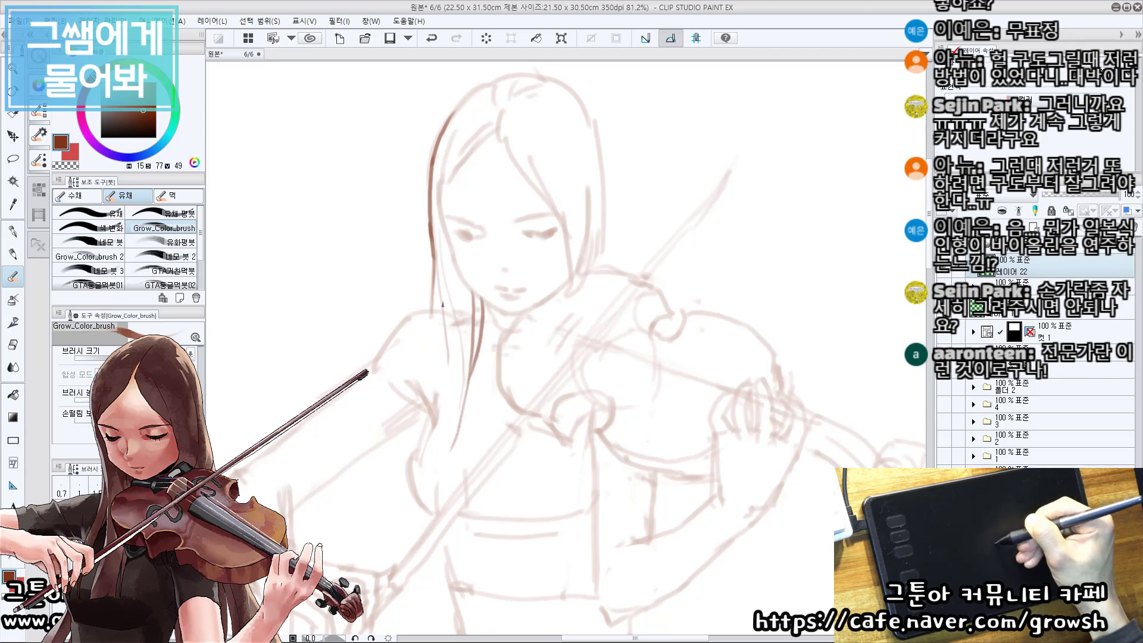
{"action": "left_click_drag", "start_coordinate": [443, 303], "coordinate": [433, 443]}
{"action": "key", "text": "ctrl+z"}
{"action": "mouse_move", "coordinate": [447, 304]}
{"action": "left_mouse_down"}
{"action": "mouse_move", "coordinate": [436, 405]}
{"action": "mouse_move", "coordinate": [416, 447]}
{"action": "left_mouse_up"}
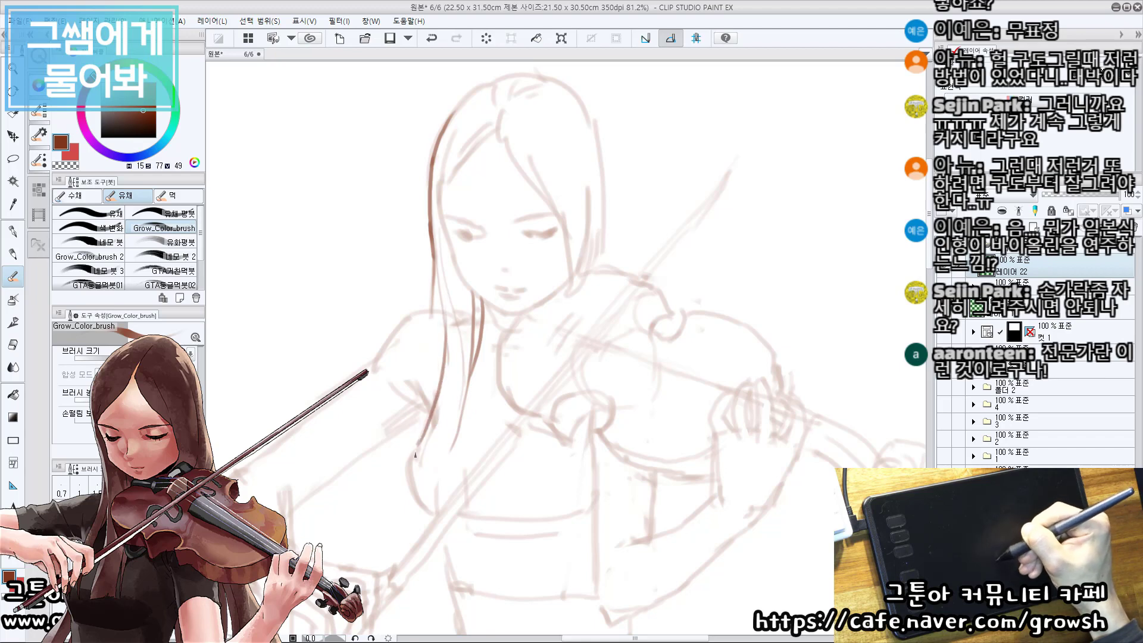
{"action": "left_click_drag", "start_coordinate": [449, 356], "coordinate": [426, 472]}
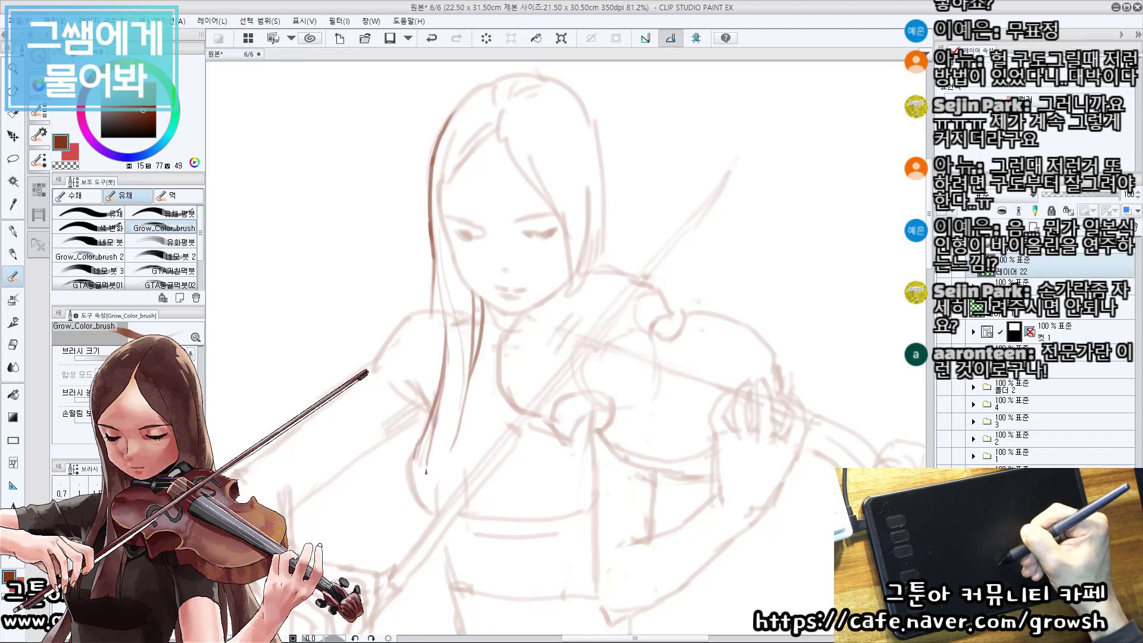
Outline the bow arm's shoulder and short sleeve in dark brown, including the sleeve hem, underside and armpit fold.
{"action": "mouse_move", "coordinate": [449, 290]}
{"action": "left_mouse_down"}
{"action": "mouse_move", "coordinate": [440, 243]}
{"action": "mouse_move", "coordinate": [441, 284]}
{"action": "mouse_move", "coordinate": [427, 295]}
{"action": "mouse_move", "coordinate": [436, 256]}
{"action": "mouse_move", "coordinate": [425, 294]}
{"action": "mouse_move", "coordinate": [459, 258]}
{"action": "mouse_move", "coordinate": [435, 263]}
{"action": "mouse_move", "coordinate": [329, 362]}
{"action": "left_mouse_up"}
{"action": "key", "text": "ctrl+z"}
{"action": "key", "text": "ctrl+z"}
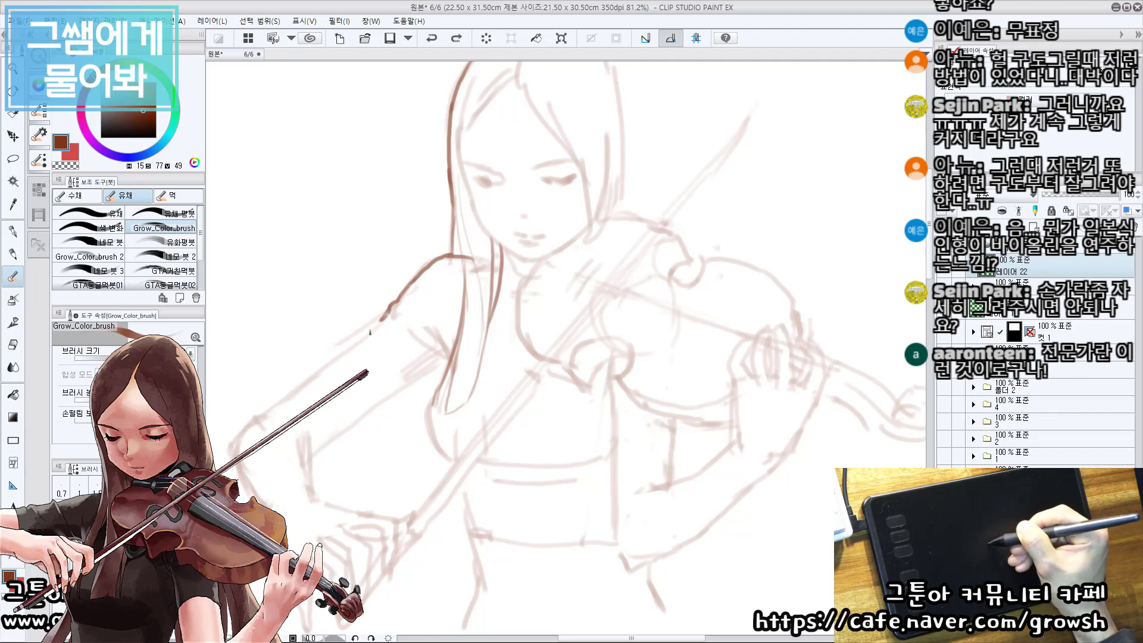
{"action": "mouse_move", "coordinate": [382, 322]}
{"action": "left_mouse_down"}
{"action": "mouse_move", "coordinate": [314, 375]}
{"action": "mouse_move", "coordinate": [353, 422]}
{"action": "mouse_move", "coordinate": [345, 430]}
{"action": "mouse_move", "coordinate": [447, 371]}
{"action": "mouse_move", "coordinate": [414, 289]}
{"action": "left_mouse_up"}
{"action": "key", "text": "ctrl+z"}
{"action": "left_click_drag", "start_coordinate": [337, 417], "coordinate": [337, 419]}
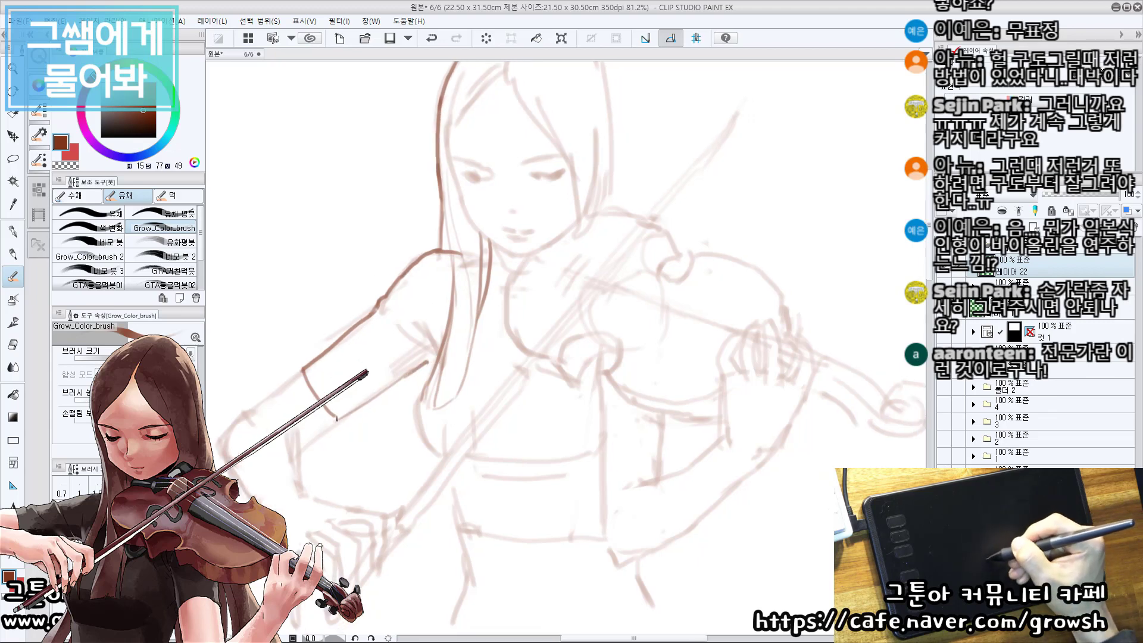
{"action": "mouse_move", "coordinate": [417, 369]}
{"action": "left_mouse_down"}
{"action": "mouse_move", "coordinate": [431, 361]}
{"action": "mouse_move", "coordinate": [429, 331]}
{"action": "left_mouse_up"}
Trace the face contour in dark brown from the hairline down the cheek and around the chin.
{"action": "left_click_drag", "start_coordinate": [524, 271], "coordinate": [483, 234]}
{"action": "left_click_drag", "start_coordinate": [488, 166], "coordinate": [439, 295]}
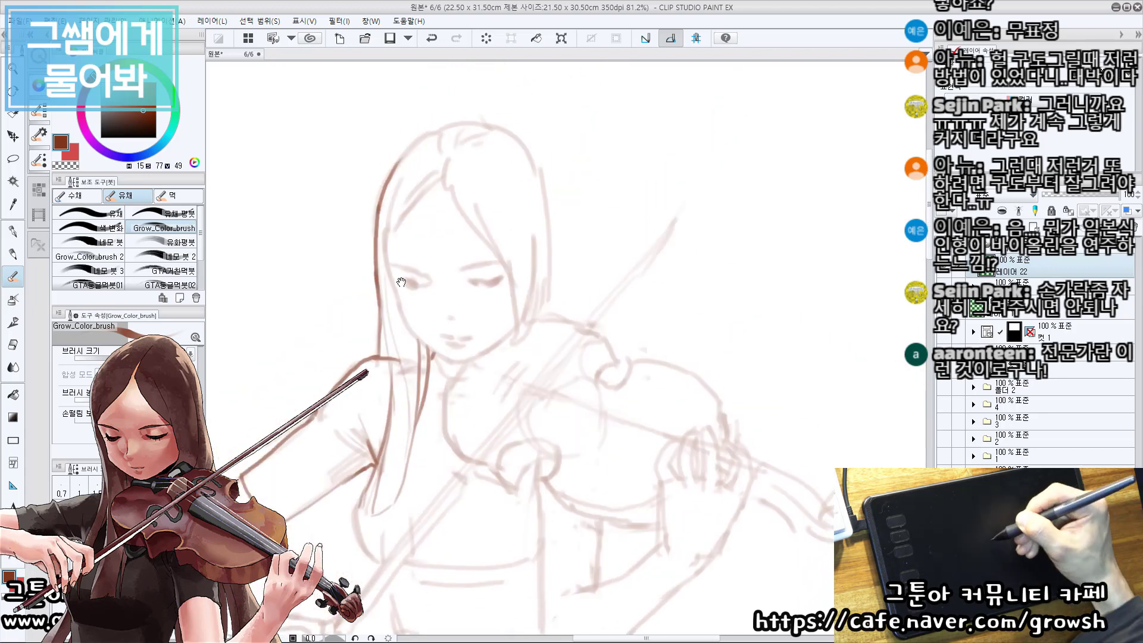
{"action": "mouse_move", "coordinate": [405, 216]}
{"action": "left_mouse_down"}
{"action": "mouse_move", "coordinate": [389, 260]}
{"action": "mouse_move", "coordinate": [414, 334]}
{"action": "mouse_move", "coordinate": [455, 367]}
{"action": "mouse_move", "coordinate": [487, 334]}
{"action": "left_mouse_up"}
{"action": "key", "text": "ctrl+z"}
{"action": "key", "text": "ctrl+z"}
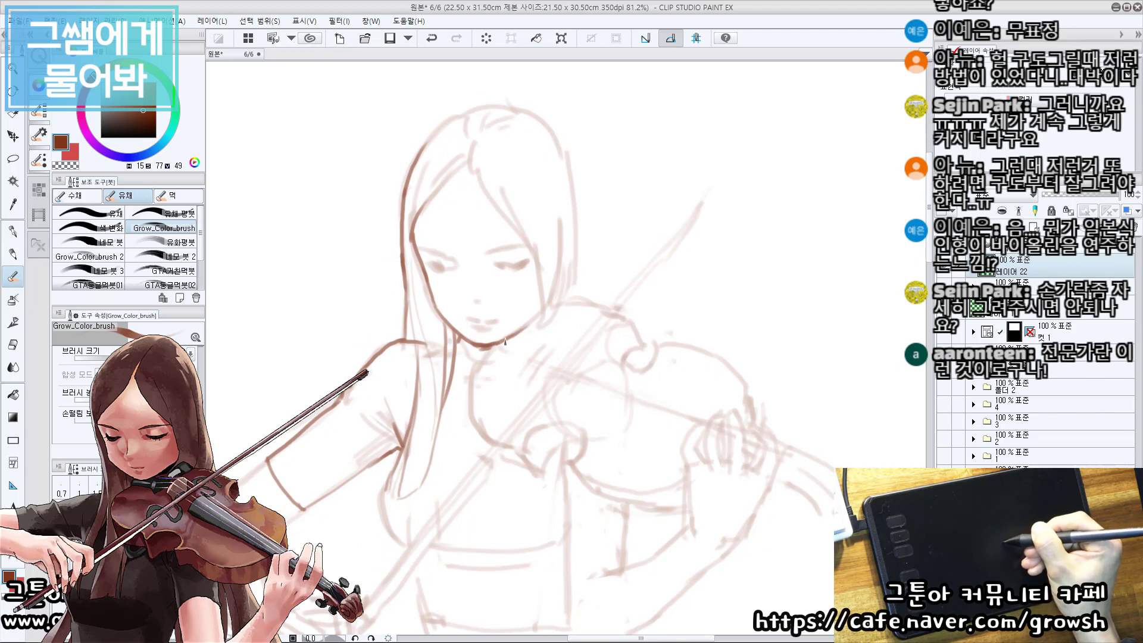
Draw the bow arm's outer edge in dark brown from the sleeve hem down to the elbow.
{"action": "mouse_move", "coordinate": [539, 319]}
{"action": "left_mouse_down"}
{"action": "mouse_move", "coordinate": [497, 225]}
{"action": "mouse_move", "coordinate": [720, 177]}
{"action": "left_mouse_up"}
{"action": "left_click_drag", "start_coordinate": [476, 236], "coordinate": [404, 301]}
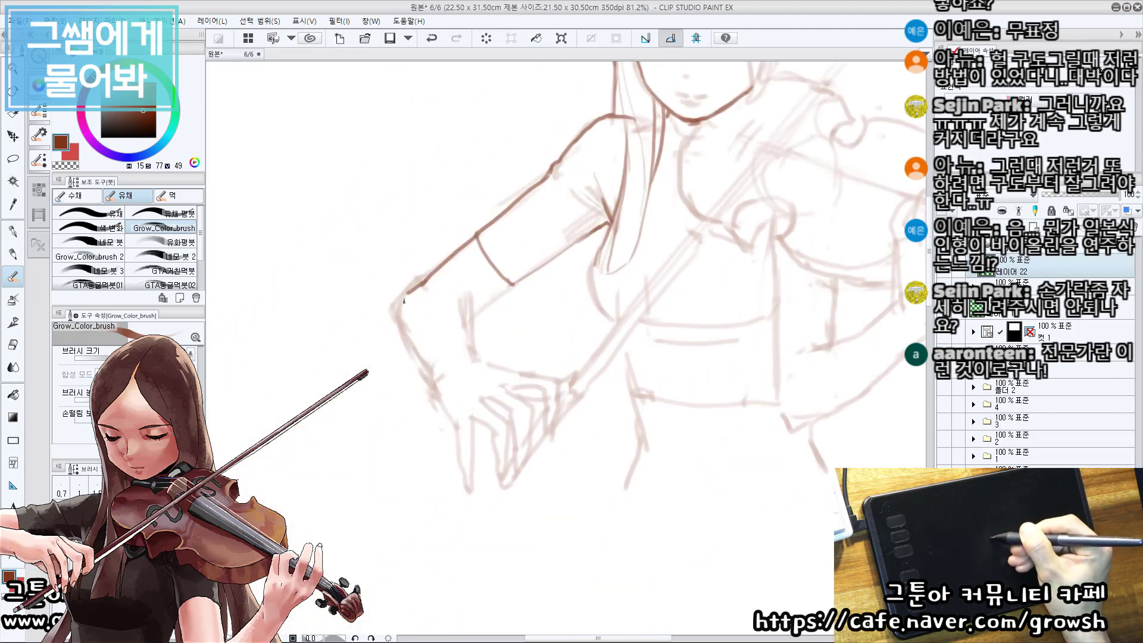
{"action": "key", "text": "ctrl+z"}
{"action": "mouse_move", "coordinate": [477, 236]}
{"action": "left_mouse_down"}
{"action": "mouse_move", "coordinate": [423, 279]}
{"action": "mouse_move", "coordinate": [442, 276]}
{"action": "mouse_move", "coordinate": [409, 295]}
{"action": "left_mouse_up"}
{"action": "key", "text": "ctrl+z"}
{"action": "key", "text": "c"}
{"action": "key", "text": "c"}
{"action": "key", "text": "ctrl+z"}
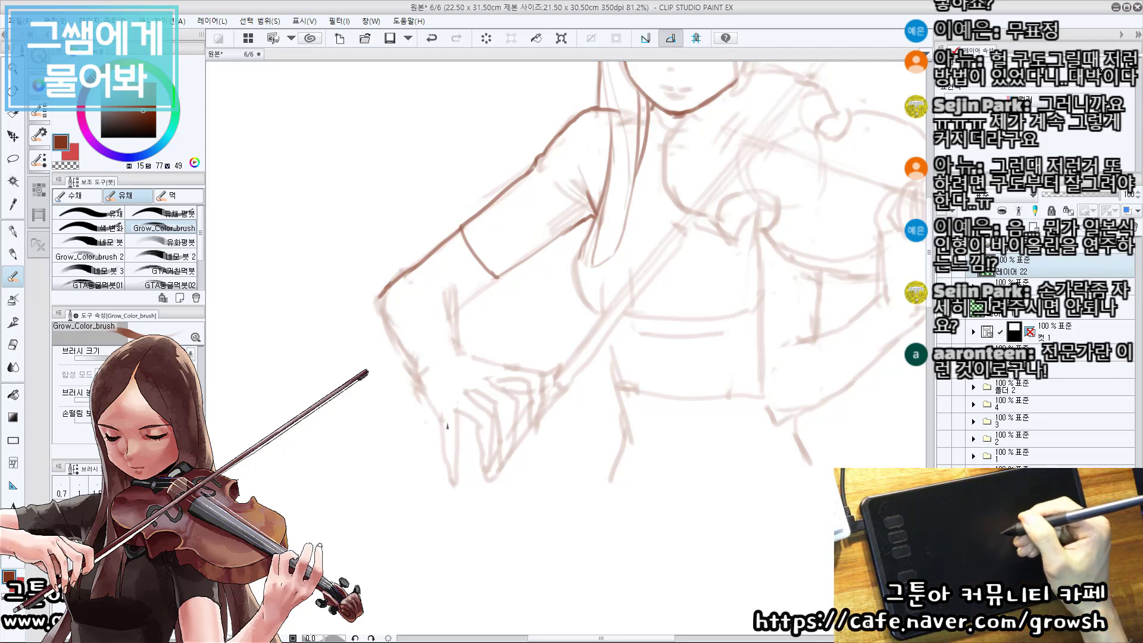
{"action": "left_click_drag", "start_coordinate": [450, 358], "coordinate": [424, 325]}
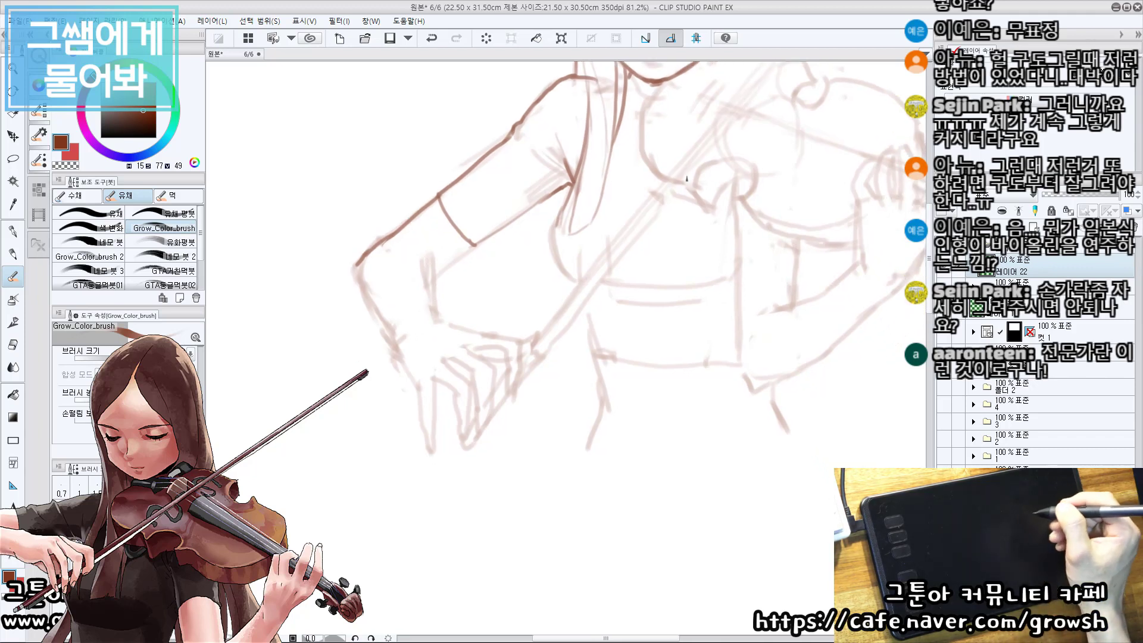
Draw the bow arm's forearm edges in dark brown, from the elbow to the wrist and along the inner wrist.
{"action": "mouse_move", "coordinate": [414, 322]}
{"action": "left_mouse_down"}
{"action": "mouse_move", "coordinate": [376, 312]}
{"action": "mouse_move", "coordinate": [384, 353]}
{"action": "left_mouse_up"}
{"action": "key", "text": "ctrl+z"}
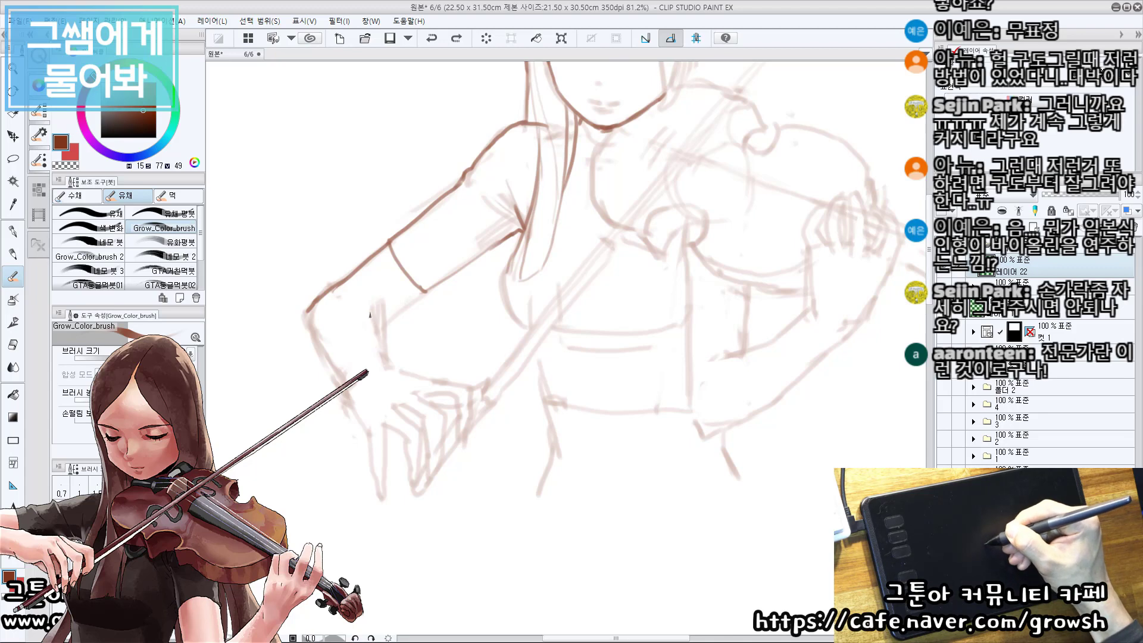
{"action": "left_click_drag", "start_coordinate": [371, 311], "coordinate": [388, 365]}
{"action": "left_click_drag", "start_coordinate": [307, 311], "coordinate": [323, 352]}
{"action": "key", "text": "ctrl+z"}
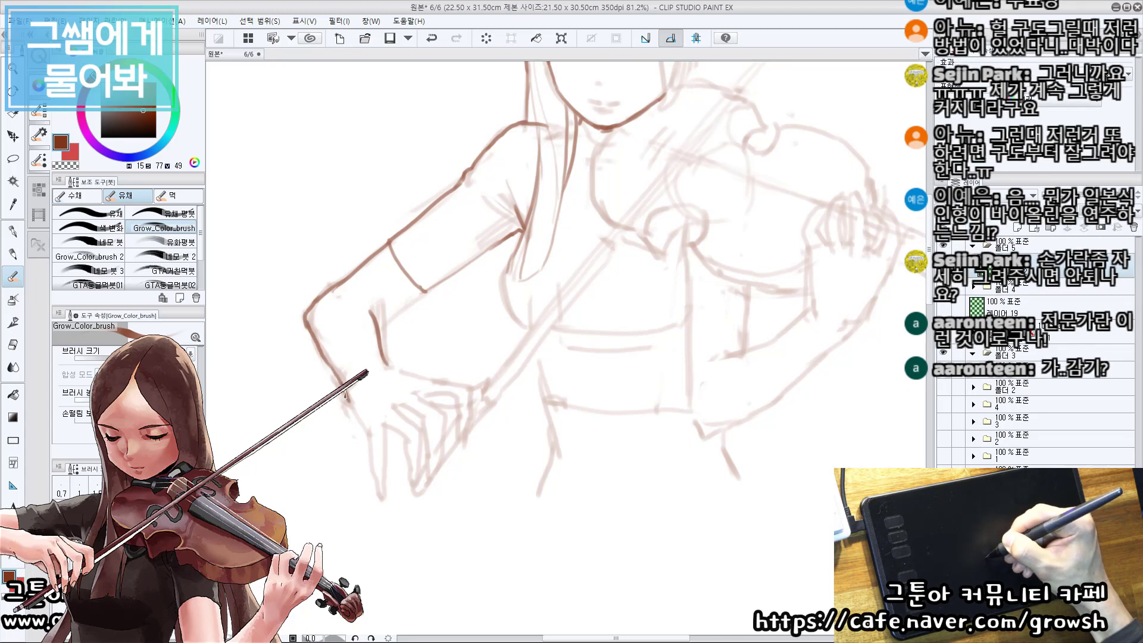
Outline the bow hand's outermost hanging finger and the finger beside it in dark brown.
{"action": "left_click_drag", "start_coordinate": [344, 394], "coordinate": [369, 434]}
{"action": "mouse_move", "coordinate": [411, 394]}
{"action": "left_mouse_down"}
{"action": "mouse_move", "coordinate": [416, 350]}
{"action": "mouse_move", "coordinate": [383, 438]}
{"action": "mouse_move", "coordinate": [391, 463]}
{"action": "mouse_move", "coordinate": [393, 394]}
{"action": "left_mouse_up"}
{"action": "key", "text": "ctrl+z"}
{"action": "scroll", "coordinate": [387, 373], "scroll_direction": "up", "scroll_amount": 3}
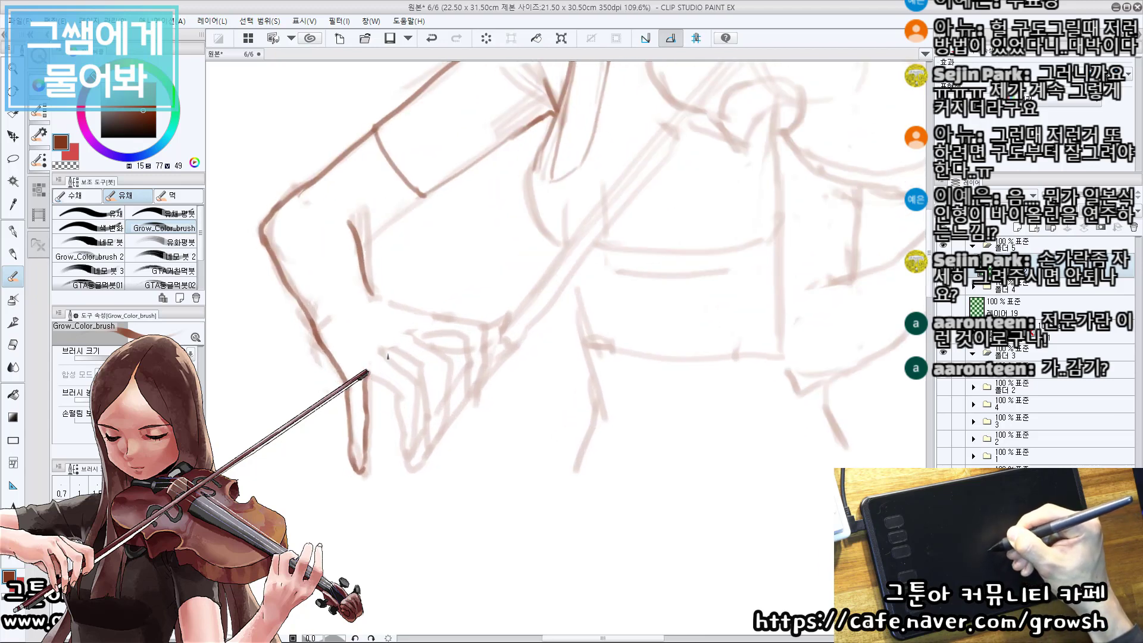
{"action": "mouse_move", "coordinate": [387, 348]}
{"action": "left_mouse_down"}
{"action": "mouse_move", "coordinate": [419, 396]}
{"action": "mouse_move", "coordinate": [416, 450]}
{"action": "left_mouse_up"}
{"action": "mouse_move", "coordinate": [373, 373]}
{"action": "left_mouse_down"}
{"action": "mouse_move", "coordinate": [396, 407]}
{"action": "mouse_move", "coordinate": [398, 398]}
{"action": "mouse_move", "coordinate": [406, 464]}
{"action": "left_mouse_up"}
{"action": "key", "text": "ctrl+z"}
Outline the bow hand's third finger in dark brown, with its bent knuckle and tapering fingertip.
{"action": "mouse_move", "coordinate": [406, 336]}
{"action": "left_mouse_down"}
{"action": "mouse_move", "coordinate": [437, 367]}
{"action": "mouse_move", "coordinate": [444, 405]}
{"action": "mouse_move", "coordinate": [427, 444]}
{"action": "left_mouse_up"}
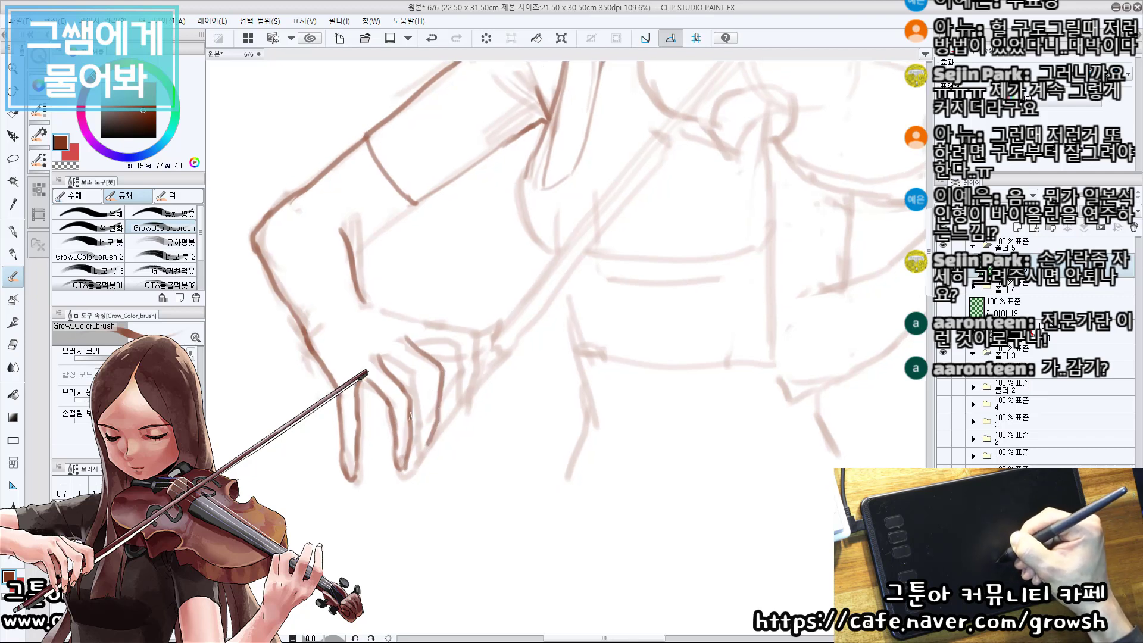
{"action": "mouse_move", "coordinate": [391, 358]}
{"action": "left_mouse_down"}
{"action": "mouse_move", "coordinate": [420, 393]}
{"action": "mouse_move", "coordinate": [422, 456]}
{"action": "left_mouse_up"}
{"action": "key", "text": "ctrl+z"}
{"action": "left_click_drag", "start_coordinate": [389, 369], "coordinate": [393, 361]}
{"action": "left_click_drag", "start_coordinate": [445, 335], "coordinate": [442, 340]}
Erase the overlapping lines at the knuckles, and draw the back of the bow hand and its bent forefinger.
{"action": "key", "text": "e"}
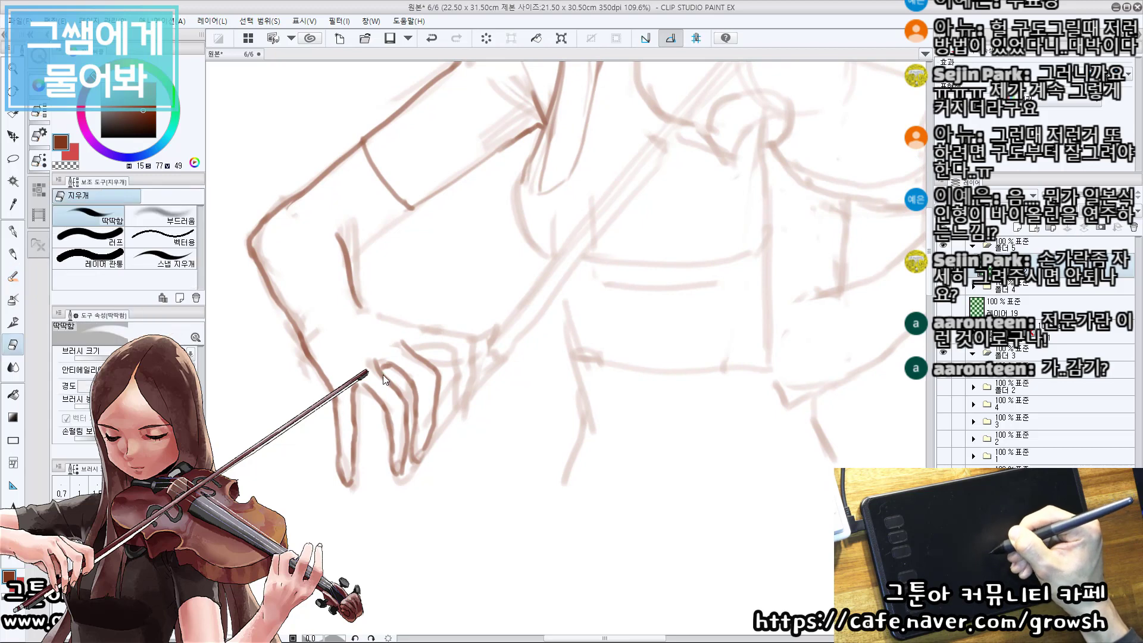
{"action": "left_click_drag", "start_coordinate": [371, 357], "coordinate": [395, 388]}
{"action": "key", "text": "b"}
{"action": "left_click_drag", "start_coordinate": [424, 328], "coordinate": [419, 329]}
{"action": "mouse_move", "coordinate": [353, 305]}
{"action": "left_mouse_down"}
{"action": "mouse_move", "coordinate": [467, 338]}
{"action": "mouse_move", "coordinate": [452, 412]}
{"action": "left_mouse_up"}
{"action": "key", "text": "ctrl+z"}
{"action": "mouse_move", "coordinate": [414, 348]}
{"action": "left_mouse_down"}
{"action": "mouse_move", "coordinate": [449, 355]}
{"action": "mouse_move", "coordinate": [453, 415]}
{"action": "left_mouse_up"}
{"action": "key", "text": "ctrl+z"}
{"action": "left_click_drag", "start_coordinate": [418, 338], "coordinate": [411, 350]}
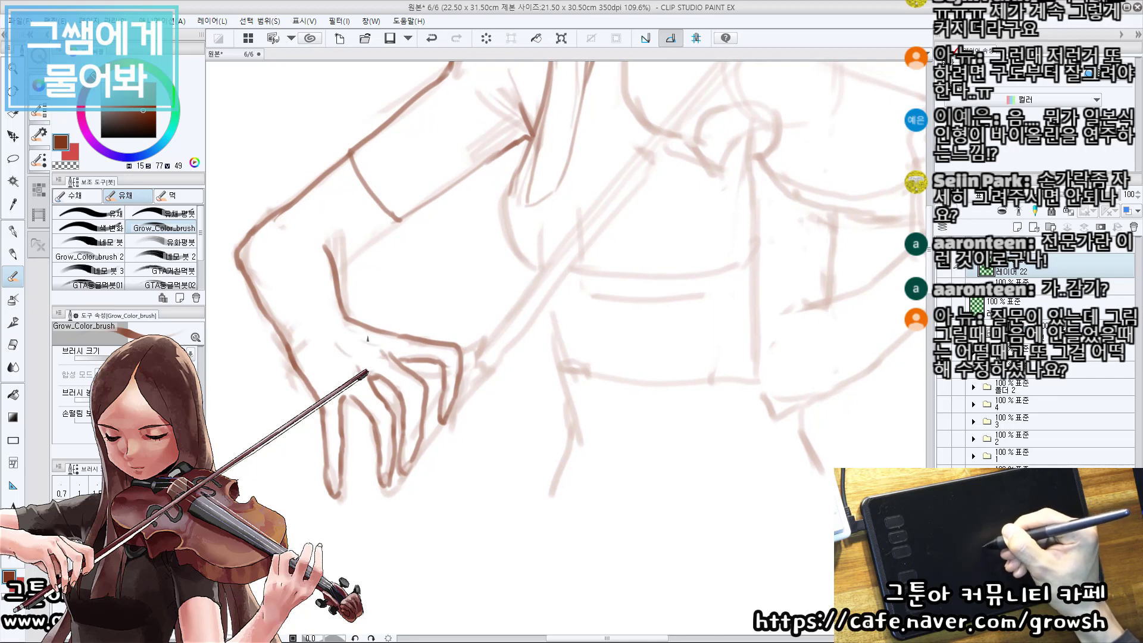
Draw the underside of the bow arm's forearm from the sleeve hem to the inner elbow crease.
{"action": "left_click_drag", "start_coordinate": [466, 263], "coordinate": [410, 305]}
{"action": "mouse_move", "coordinate": [392, 388]}
{"action": "left_mouse_down"}
{"action": "mouse_move", "coordinate": [419, 363]}
{"action": "mouse_move", "coordinate": [411, 388]}
{"action": "mouse_move", "coordinate": [440, 373]}
{"action": "mouse_move", "coordinate": [375, 370]}
{"action": "mouse_move", "coordinate": [402, 456]}
{"action": "mouse_move", "coordinate": [482, 458]}
{"action": "left_mouse_up"}
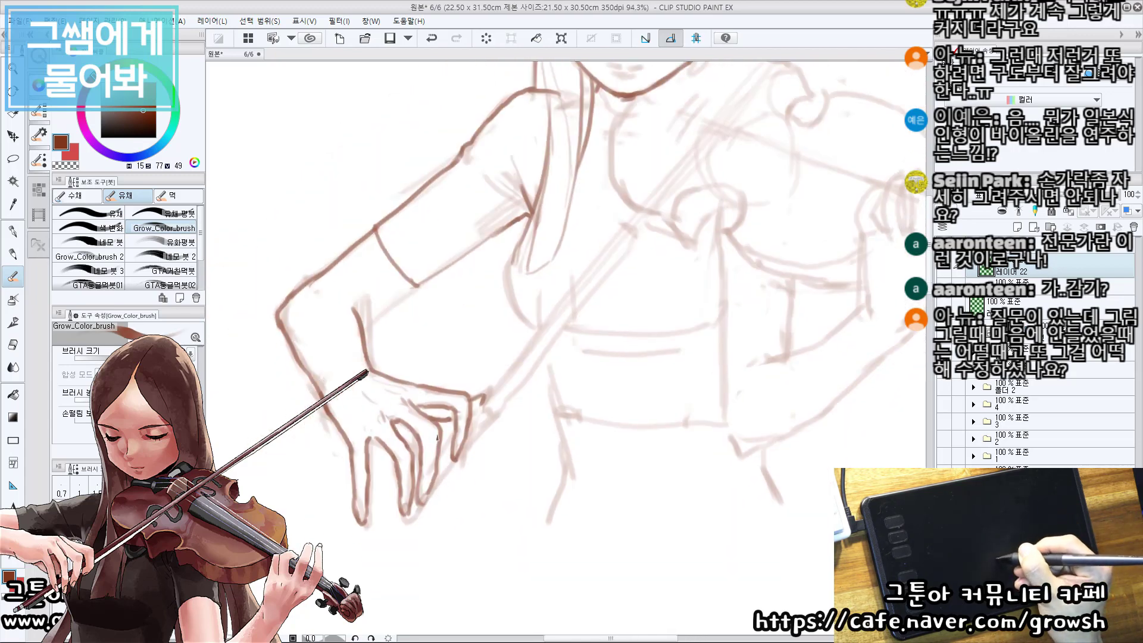
{"action": "key", "text": "ctrl+z"}
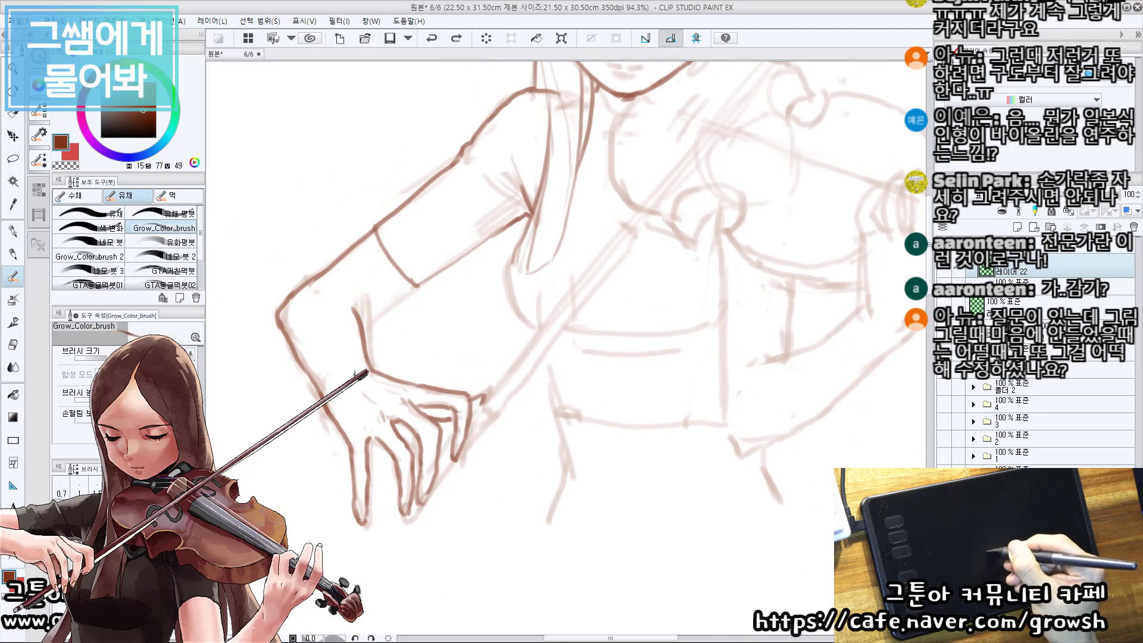
{"action": "left_click_drag", "start_coordinate": [427, 379], "coordinate": [414, 469]}
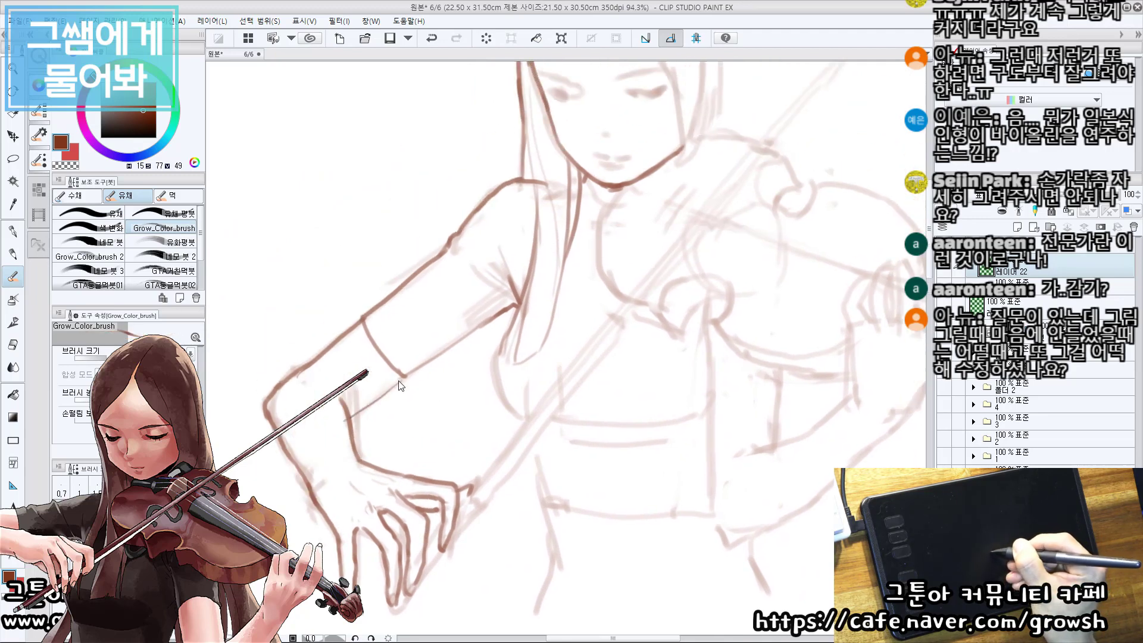
{"action": "key", "text": "ctrl+z"}
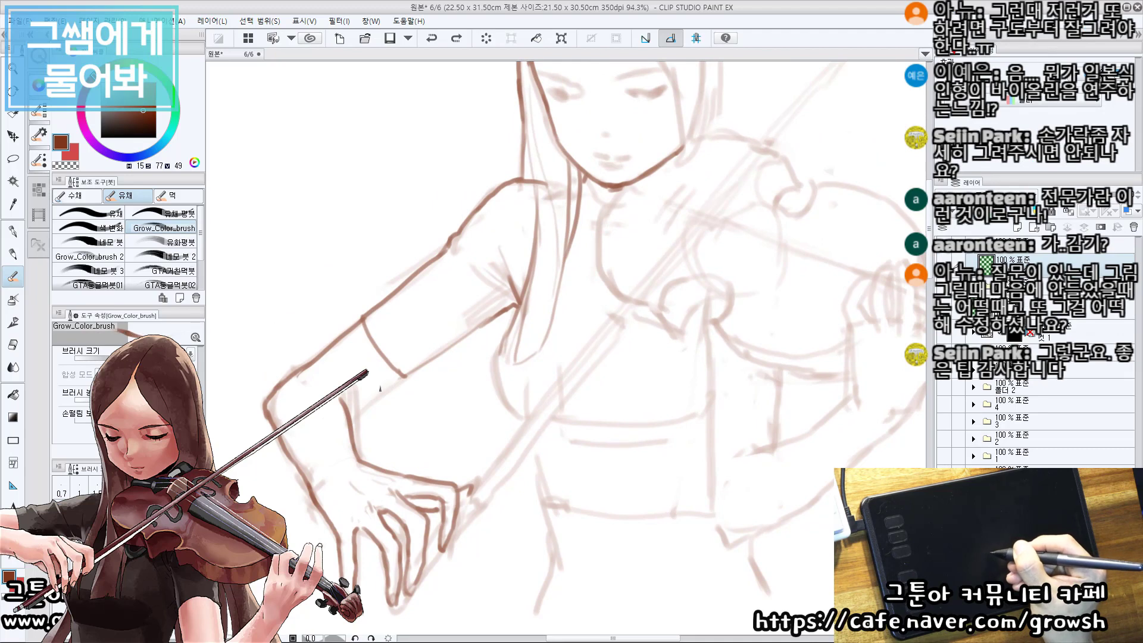
{"action": "left_click_drag", "start_coordinate": [366, 406], "coordinate": [360, 413]}
{"action": "key", "text": "ctrl+z"}
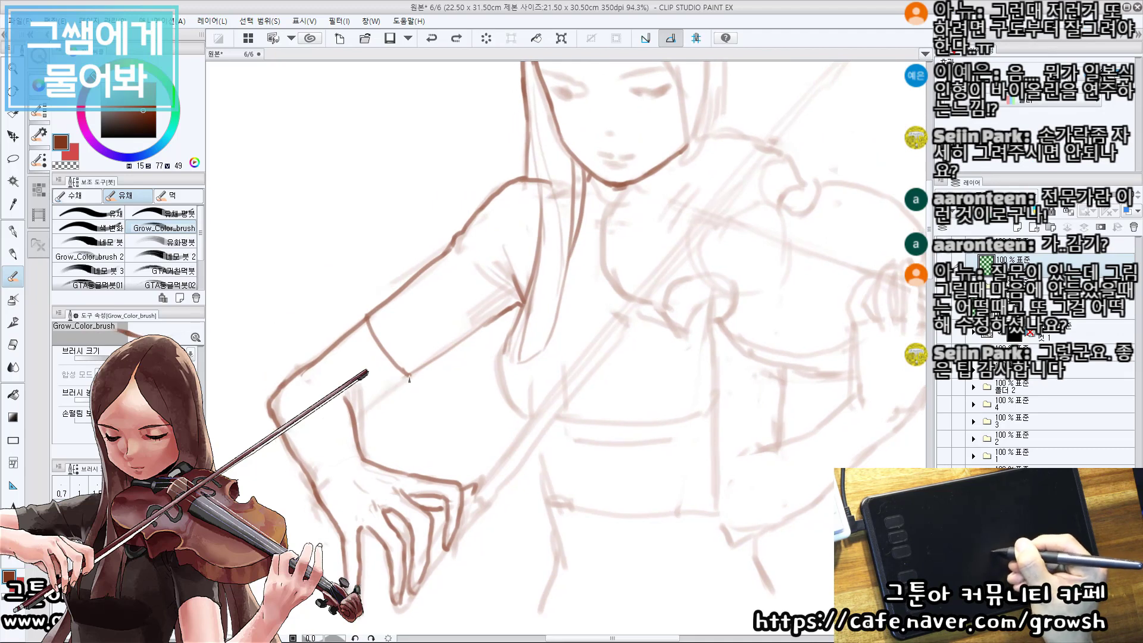
{"action": "left_click_drag", "start_coordinate": [408, 377], "coordinate": [354, 414]}
{"action": "mouse_move", "coordinate": [423, 371]}
{"action": "left_mouse_down"}
{"action": "mouse_move", "coordinate": [500, 398]}
{"action": "mouse_move", "coordinate": [347, 403]}
{"action": "mouse_move", "coordinate": [359, 423]}
{"action": "left_mouse_up"}
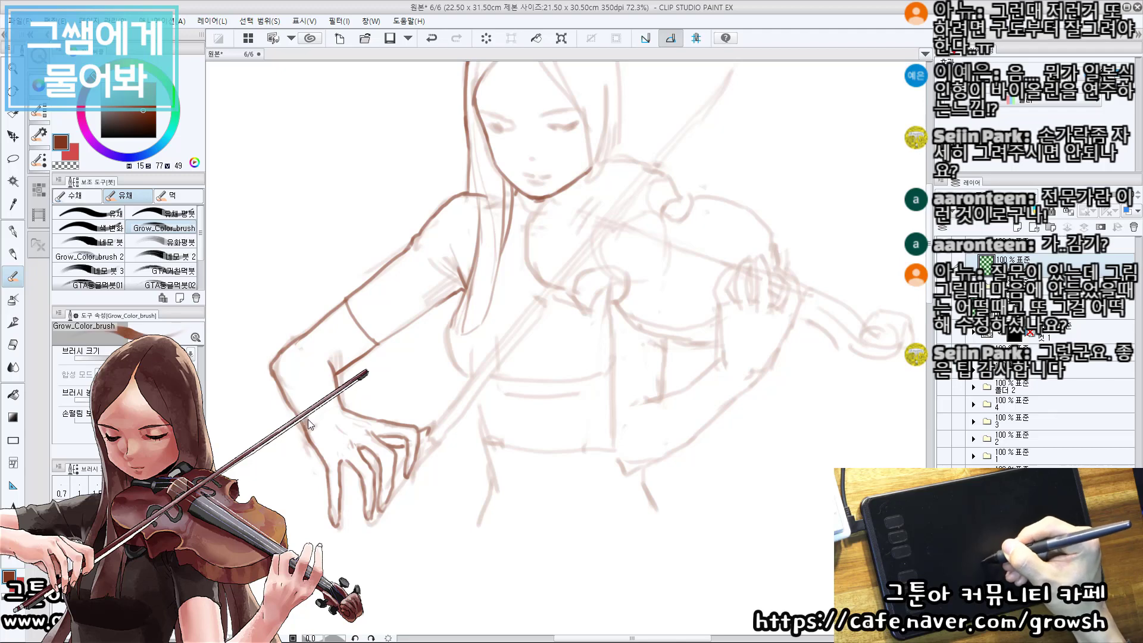
Trace the side of the chest in dark brown, curving from below the bow arm's armpit to under the bust.
{"action": "mouse_move", "coordinate": [463, 351]}
{"action": "left_mouse_down"}
{"action": "mouse_move", "coordinate": [454, 310]}
{"action": "mouse_move", "coordinate": [410, 309]}
{"action": "left_mouse_up"}
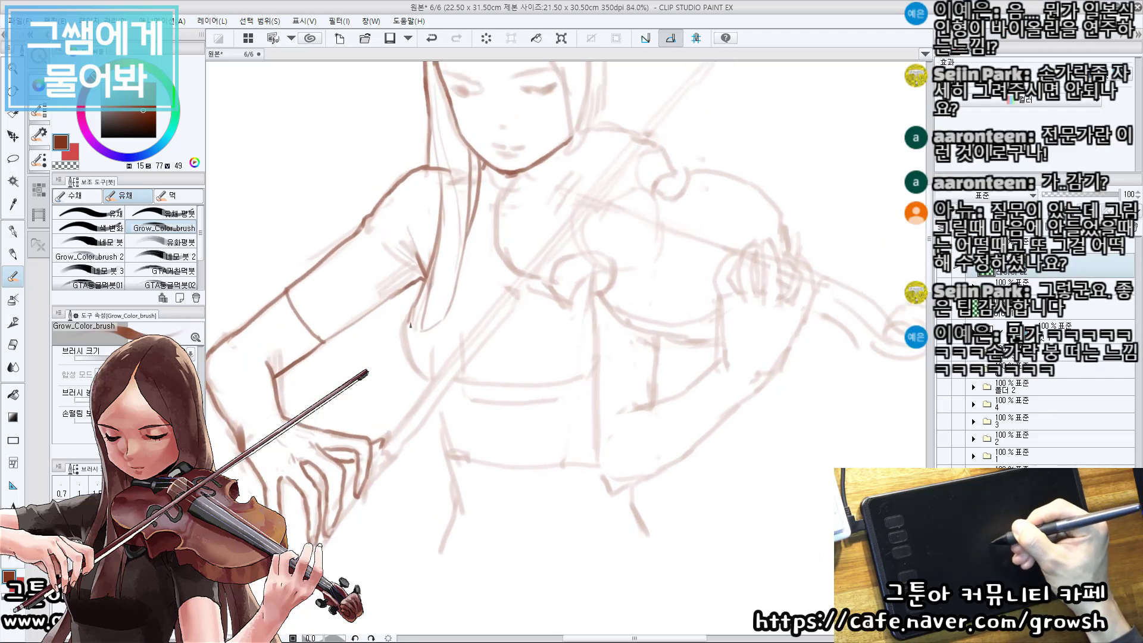
{"action": "key", "text": "ctrl+z"}
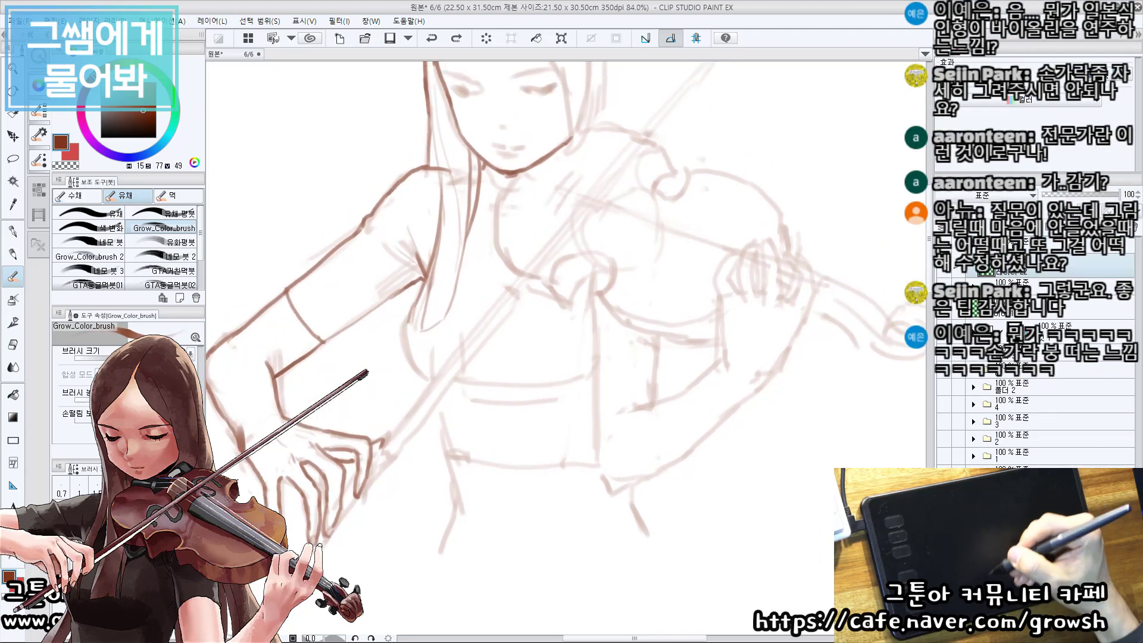
{"action": "left_click_drag", "start_coordinate": [412, 309], "coordinate": [408, 341]}
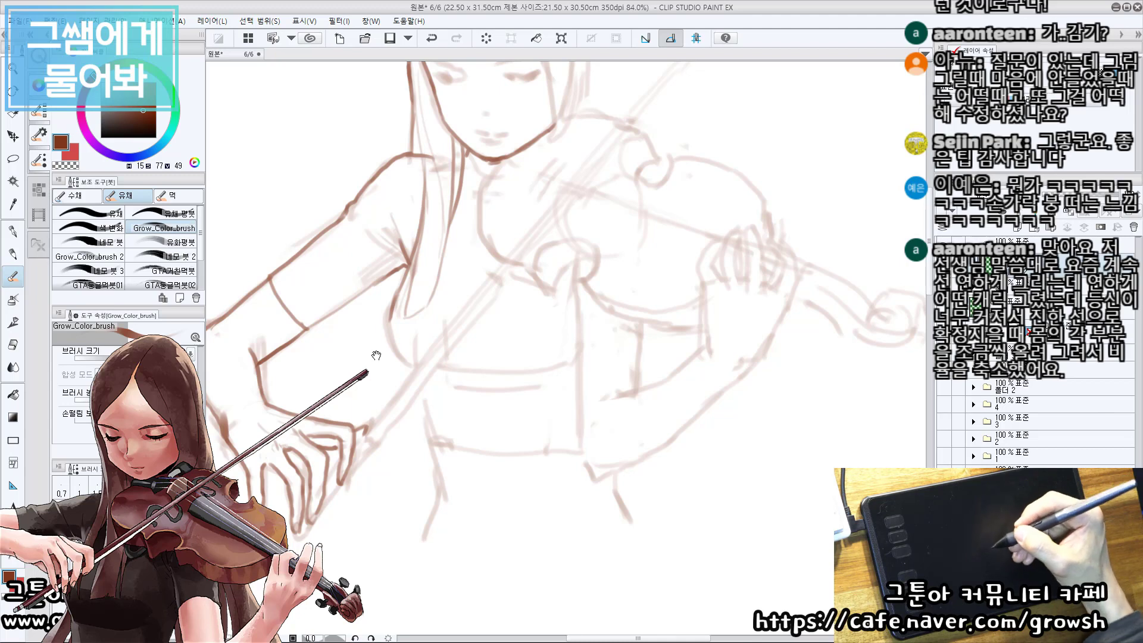
{"action": "left_click_drag", "start_coordinate": [406, 381], "coordinate": [415, 370]}
{"action": "left_click_drag", "start_coordinate": [368, 414], "coordinate": [373, 408]}
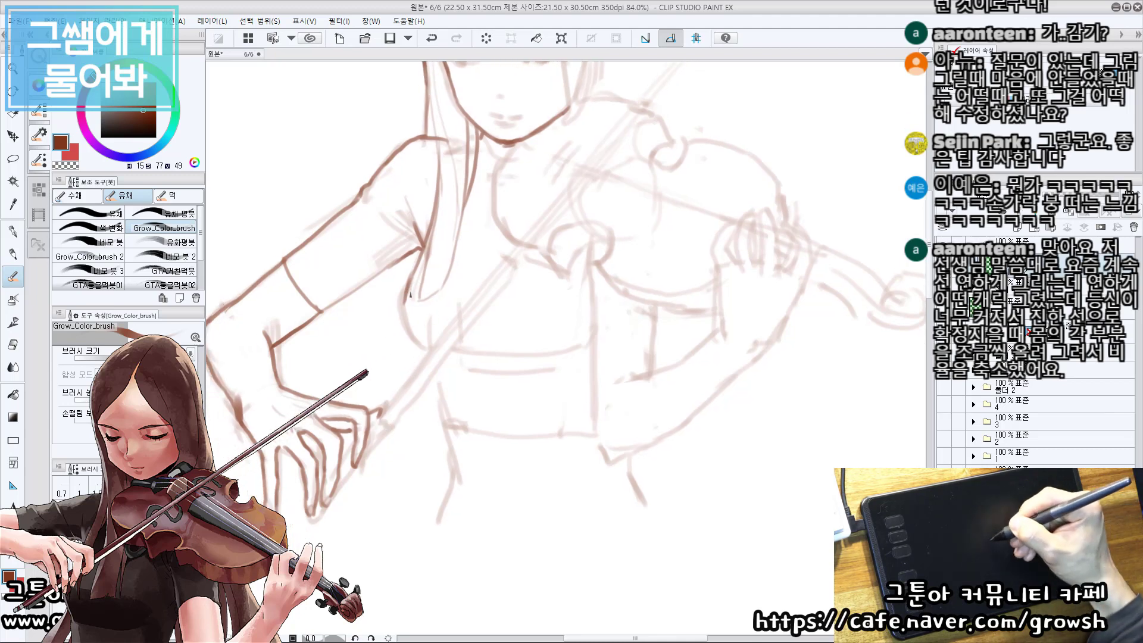
{"action": "key", "text": "ctrl+z"}
{"action": "left_click_drag", "start_coordinate": [403, 301], "coordinate": [422, 343]}
{"action": "key", "text": "ctrl+z"}
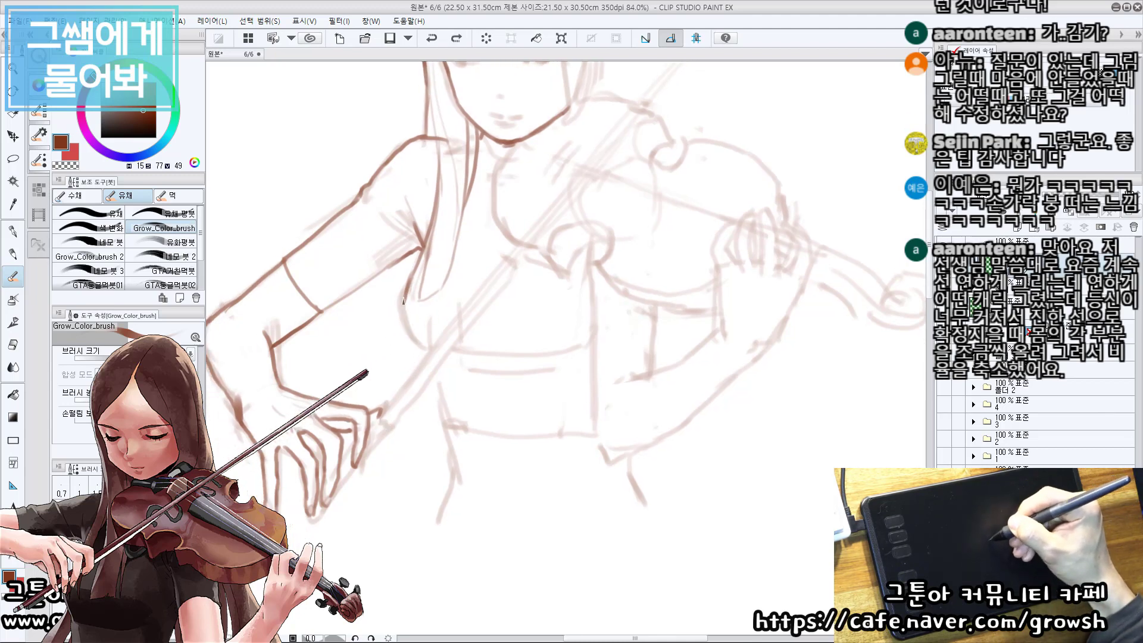
{"action": "left_click_drag", "start_coordinate": [401, 293], "coordinate": [424, 350]}
Trace the waist contour on the bow arm's side in dark brown down to the hip.
{"action": "left_click_drag", "start_coordinate": [449, 308], "coordinate": [447, 269]}
{"action": "key", "text": "ctrl+z"}
{"action": "left_click_drag", "start_coordinate": [437, 327], "coordinate": [447, 391]}
{"action": "mouse_move", "coordinate": [445, 381]}
{"action": "left_mouse_down"}
{"action": "mouse_move", "coordinate": [454, 427]}
{"action": "mouse_move", "coordinate": [443, 456]}
{"action": "left_mouse_up"}
Draw the violin arm's outer upper-arm edge below the violin and the curved sleeve hem in dark brown.
{"action": "left_click_drag", "start_coordinate": [660, 324], "coordinate": [616, 355]}
{"action": "mouse_move", "coordinate": [606, 307]}
{"action": "left_mouse_down"}
{"action": "mouse_move", "coordinate": [596, 364]}
{"action": "mouse_move", "coordinate": [612, 425]}
{"action": "left_mouse_up"}
{"action": "key", "text": "ctrl+z"}
{"action": "left_click_drag", "start_coordinate": [620, 344], "coordinate": [613, 414]}
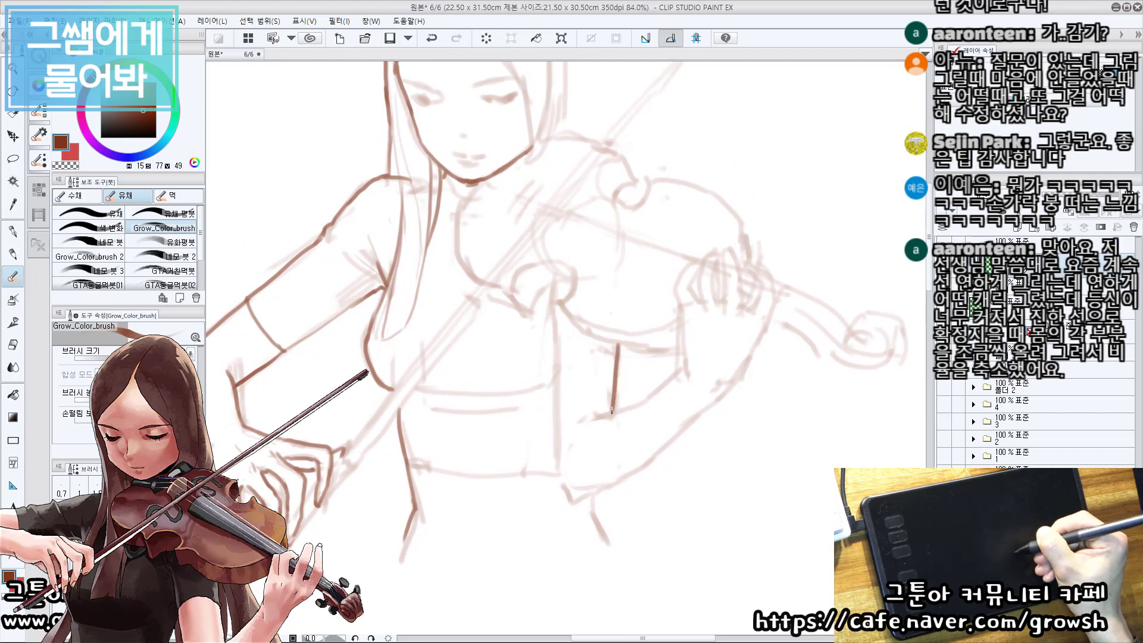
{"action": "mouse_move", "coordinate": [613, 373]}
{"action": "left_mouse_down"}
{"action": "mouse_move", "coordinate": [573, 381]}
{"action": "mouse_move", "coordinate": [555, 397]}
{"action": "left_mouse_up"}
{"action": "key", "text": "ctrl+z"}
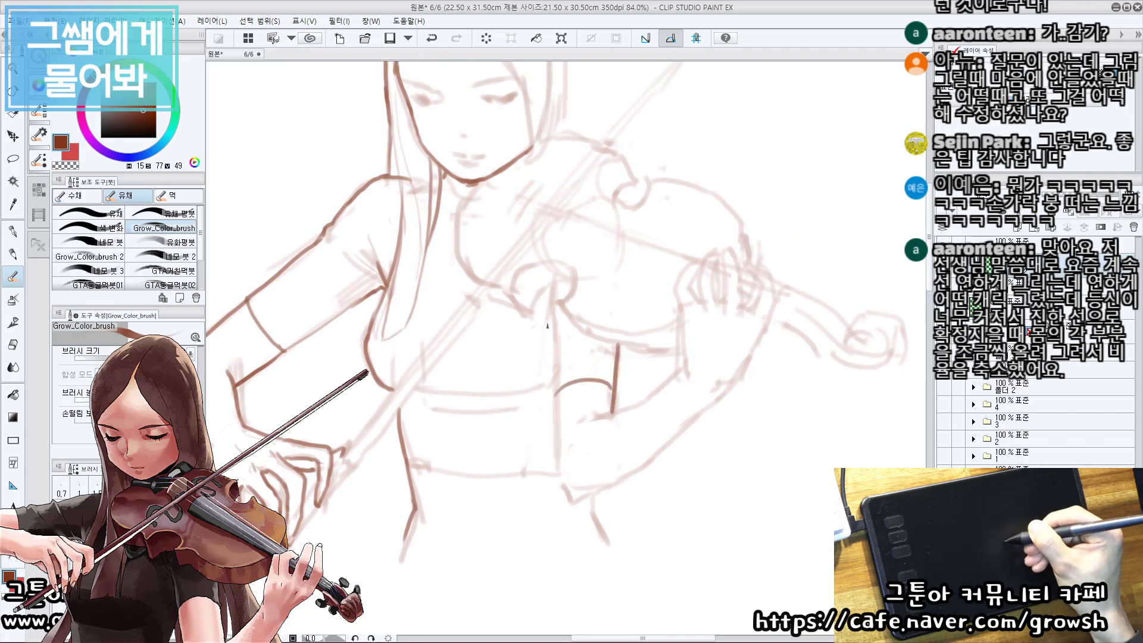
Trace the violin arm's long inner edge down to the elbow and both edges of its forearm.
{"action": "mouse_move", "coordinate": [552, 312]}
{"action": "left_mouse_down"}
{"action": "mouse_move", "coordinate": [557, 476]}
{"action": "mouse_move", "coordinate": [570, 506]}
{"action": "left_mouse_up"}
{"action": "key", "text": "ctrl+z"}
{"action": "mouse_move", "coordinate": [584, 507]}
{"action": "left_mouse_down"}
{"action": "mouse_move", "coordinate": [567, 452]}
{"action": "mouse_move", "coordinate": [569, 485]}
{"action": "mouse_move", "coordinate": [548, 492]}
{"action": "left_mouse_up"}
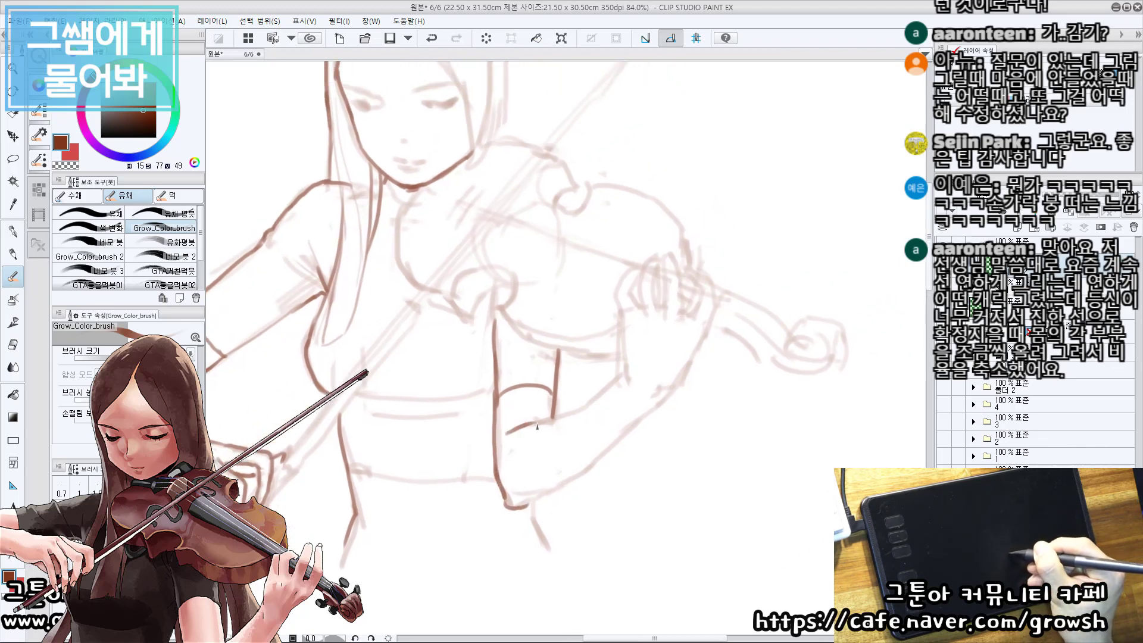
{"action": "left_click_drag", "start_coordinate": [538, 424], "coordinate": [570, 413]}
{"action": "mouse_move", "coordinate": [599, 404]}
{"action": "left_mouse_down"}
{"action": "mouse_move", "coordinate": [575, 447]}
{"action": "mouse_move", "coordinate": [596, 423]}
{"action": "left_mouse_up"}
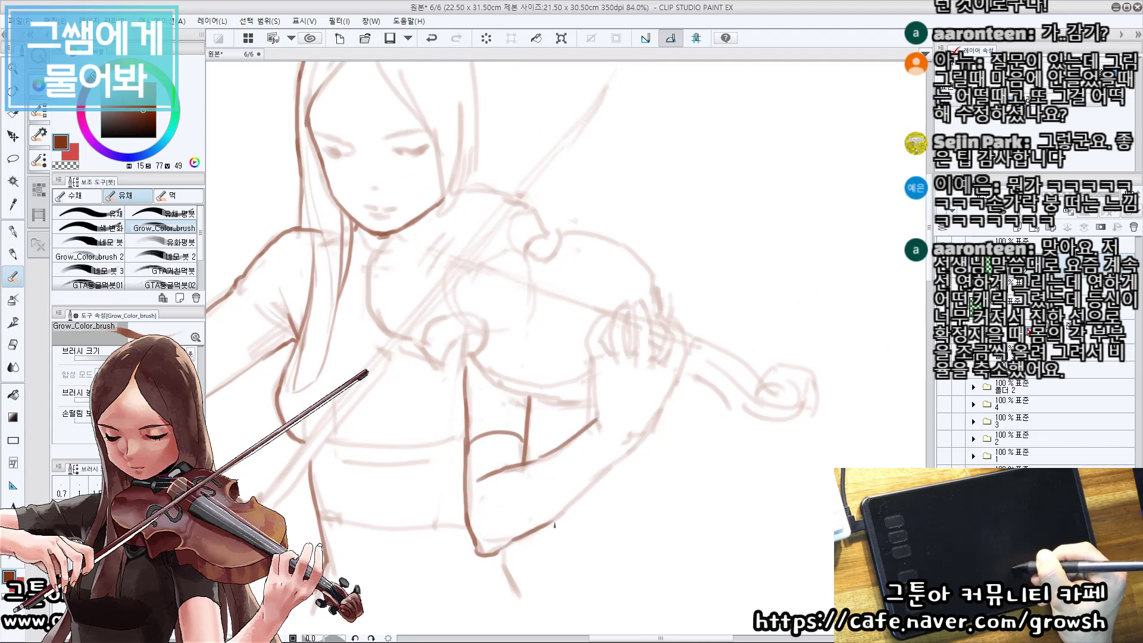
{"action": "left_click_drag", "start_coordinate": [617, 351], "coordinate": [583, 393]}
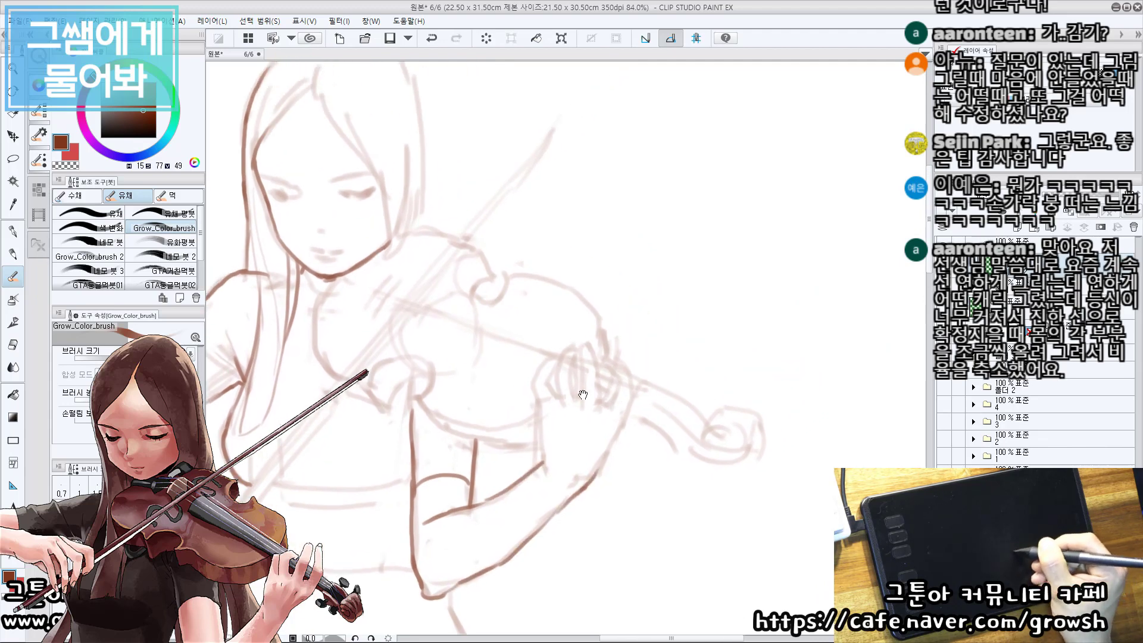
Trace the hairline on the violin side in dark brown from the parting down along the cheek.
{"action": "left_click_drag", "start_coordinate": [356, 89], "coordinate": [385, 280]}
{"action": "left_click_drag", "start_coordinate": [369, 284], "coordinate": [433, 380]}
{"action": "mouse_move", "coordinate": [396, 308]}
{"action": "left_mouse_down"}
{"action": "mouse_move", "coordinate": [425, 364]}
{"action": "mouse_move", "coordinate": [429, 318]}
{"action": "mouse_move", "coordinate": [434, 381]}
{"action": "left_mouse_up"}
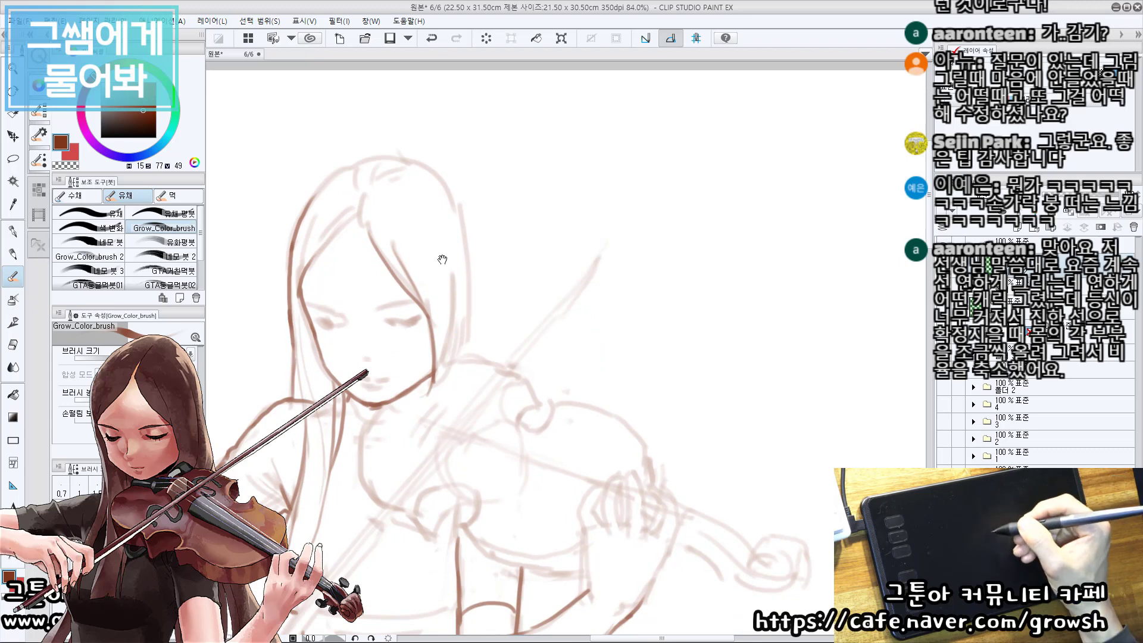
{"action": "left_click_drag", "start_coordinate": [443, 259], "coordinate": [441, 253]}
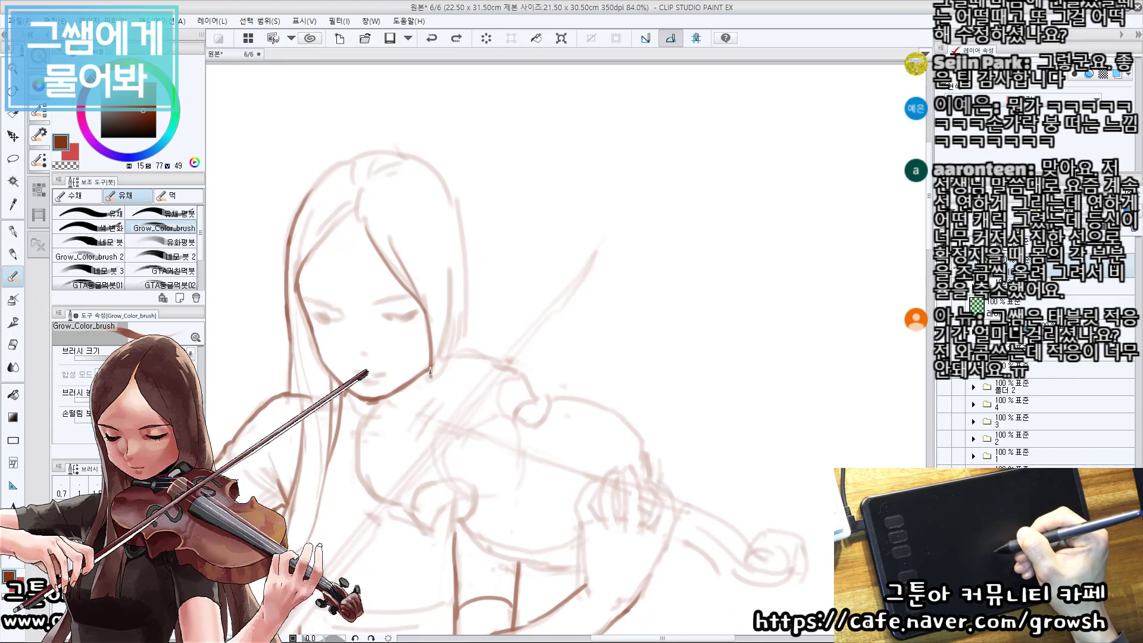
Draw the outer hair contour on the violin side from the crown down to beside the jaw.
{"action": "mouse_move", "coordinate": [430, 372]}
{"action": "left_mouse_down"}
{"action": "mouse_move", "coordinate": [399, 393]}
{"action": "mouse_move", "coordinate": [449, 347]}
{"action": "left_mouse_up"}
{"action": "left_click_drag", "start_coordinate": [463, 230], "coordinate": [455, 251]}
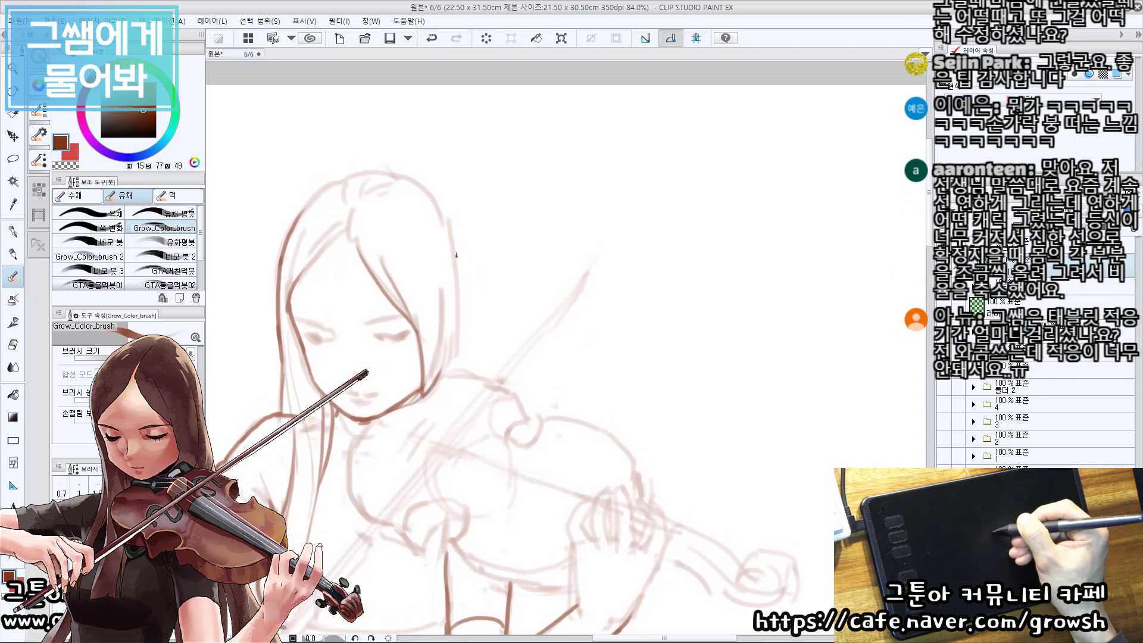
{"action": "mouse_move", "coordinate": [414, 178]}
{"action": "left_mouse_down"}
{"action": "mouse_move", "coordinate": [450, 225]}
{"action": "mouse_move", "coordinate": [445, 364]}
{"action": "left_mouse_up"}
{"action": "key", "text": "ctrl+z"}
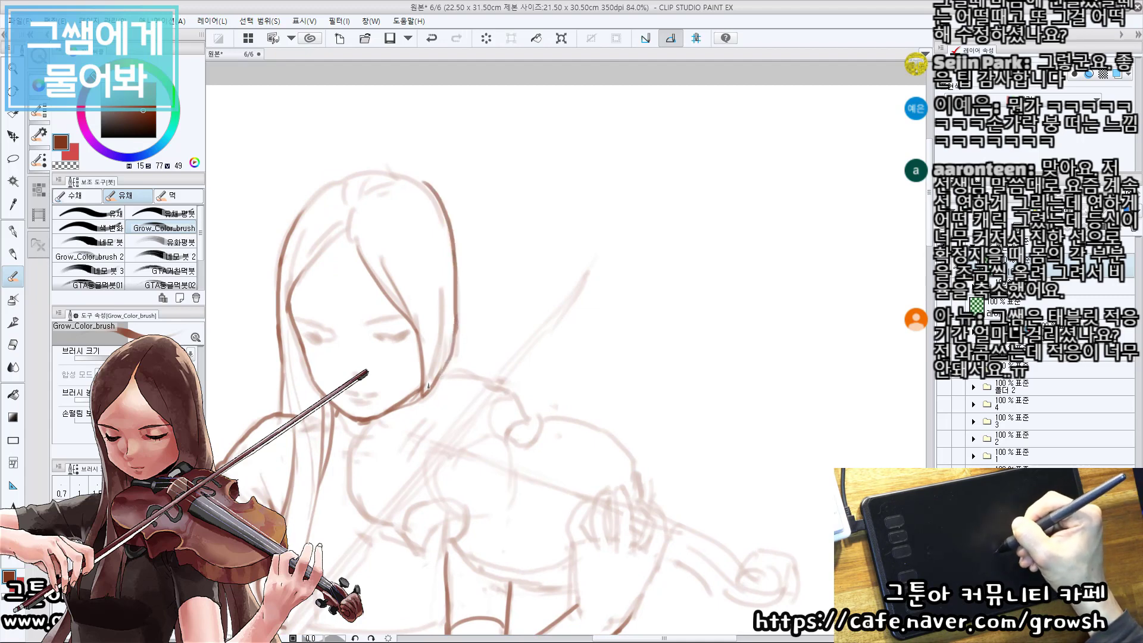
Extend the violin arm's outer forearm edge up through the wrist and around the outer side of the hand.
{"action": "left_click_drag", "start_coordinate": [362, 345], "coordinate": [359, 277]}
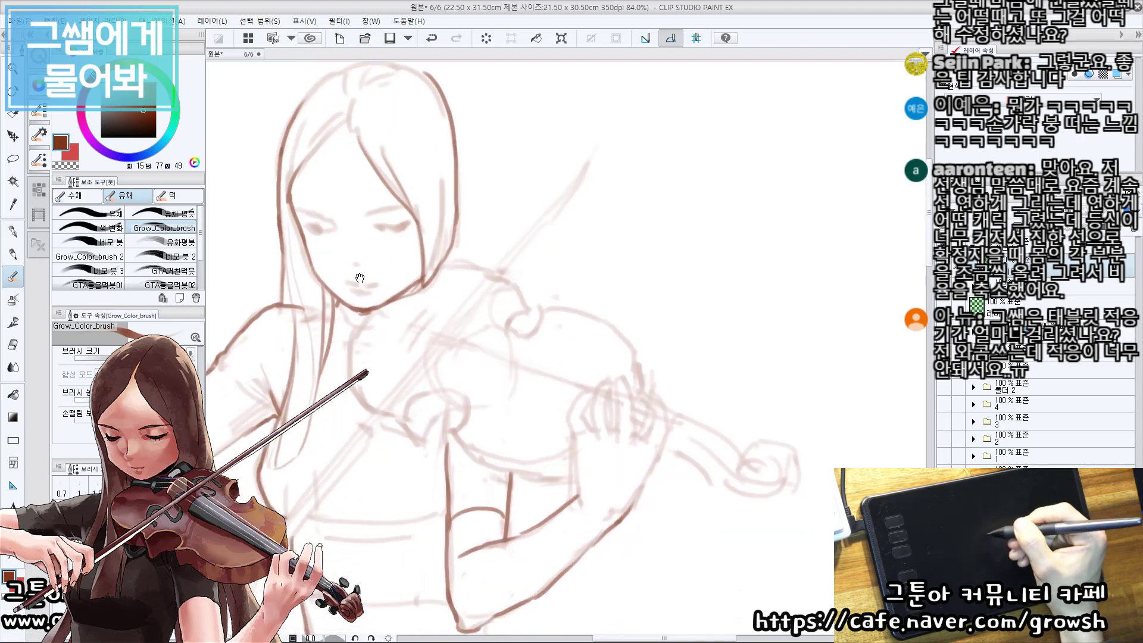
{"action": "mouse_move", "coordinate": [470, 349]}
{"action": "left_mouse_down"}
{"action": "mouse_move", "coordinate": [497, 242]}
{"action": "mouse_move", "coordinate": [503, 352]}
{"action": "left_mouse_up"}
{"action": "left_click_drag", "start_coordinate": [572, 394], "coordinate": [545, 364]}
{"action": "left_click_drag", "start_coordinate": [524, 417], "coordinate": [531, 456]}
{"action": "left_click_drag", "start_coordinate": [512, 503], "coordinate": [544, 441]}
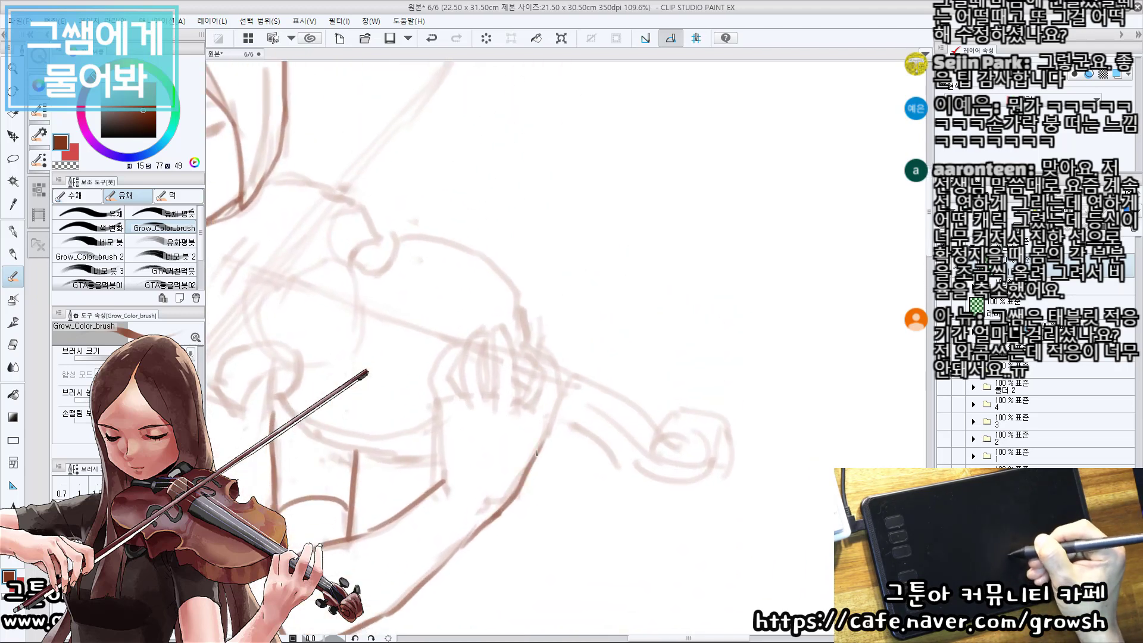
{"action": "key", "text": "ctrl+z"}
{"action": "mouse_move", "coordinate": [511, 506]}
{"action": "left_mouse_down"}
{"action": "mouse_move", "coordinate": [563, 393]}
{"action": "mouse_move", "coordinate": [561, 368]}
{"action": "left_mouse_up"}
{"action": "key", "text": "ctrl+z"}
{"action": "key", "text": "ctrl+z"}
{"action": "mouse_move", "coordinate": [542, 437]}
{"action": "left_mouse_down"}
{"action": "mouse_move", "coordinate": [560, 374]}
{"action": "mouse_move", "coordinate": [557, 384]}
{"action": "mouse_move", "coordinate": [524, 349]}
{"action": "left_mouse_up"}
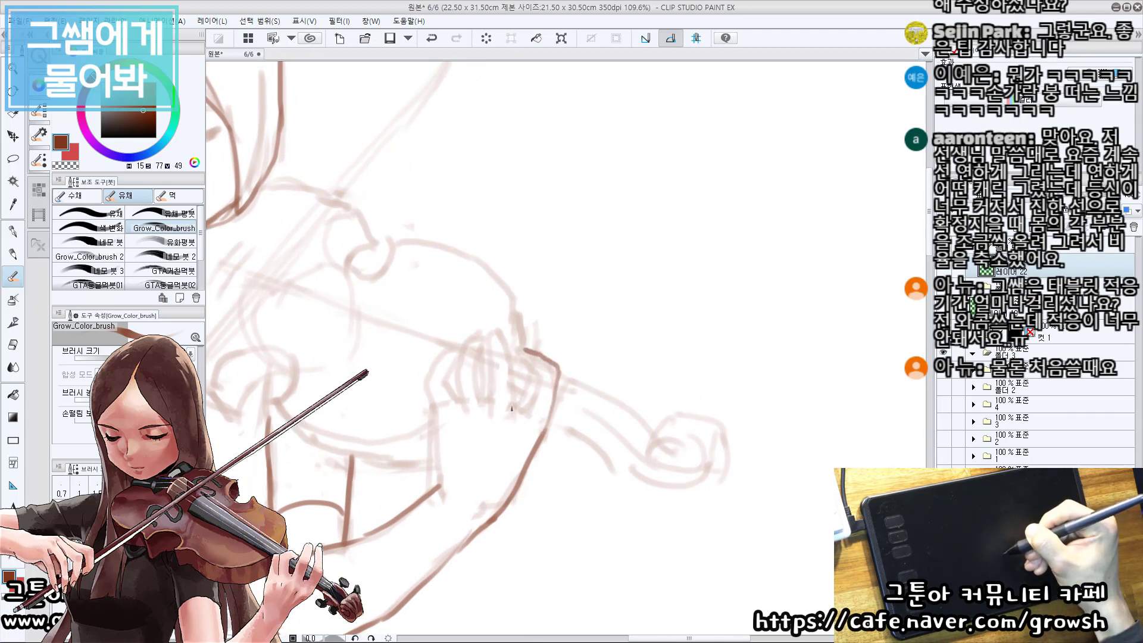
Outline the violin hand's curled fingers and the inner side of the hand in dark brown.
{"action": "mouse_move", "coordinate": [512, 409]}
{"action": "left_mouse_down"}
{"action": "mouse_move", "coordinate": [495, 331]}
{"action": "mouse_move", "coordinate": [485, 404]}
{"action": "mouse_move", "coordinate": [462, 415]}
{"action": "mouse_move", "coordinate": [450, 372]}
{"action": "mouse_move", "coordinate": [478, 342]}
{"action": "mouse_move", "coordinate": [483, 403]}
{"action": "mouse_move", "coordinate": [431, 414]}
{"action": "mouse_move", "coordinate": [418, 380]}
{"action": "mouse_move", "coordinate": [450, 358]}
{"action": "left_mouse_up"}
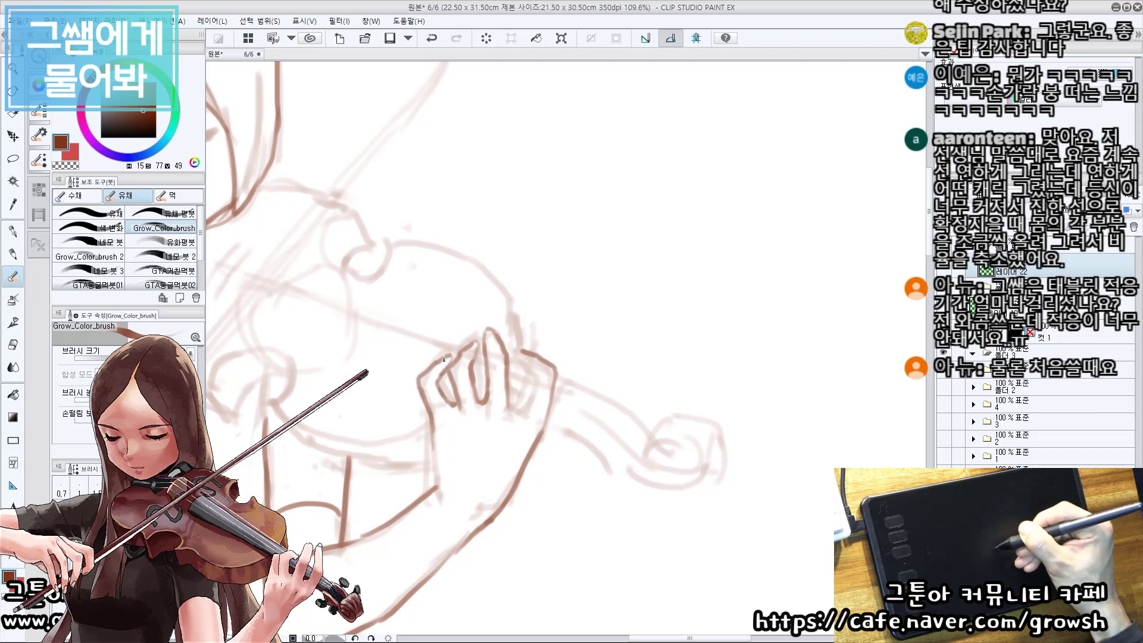
{"action": "left_click_drag", "start_coordinate": [566, 342], "coordinate": [566, 341]}
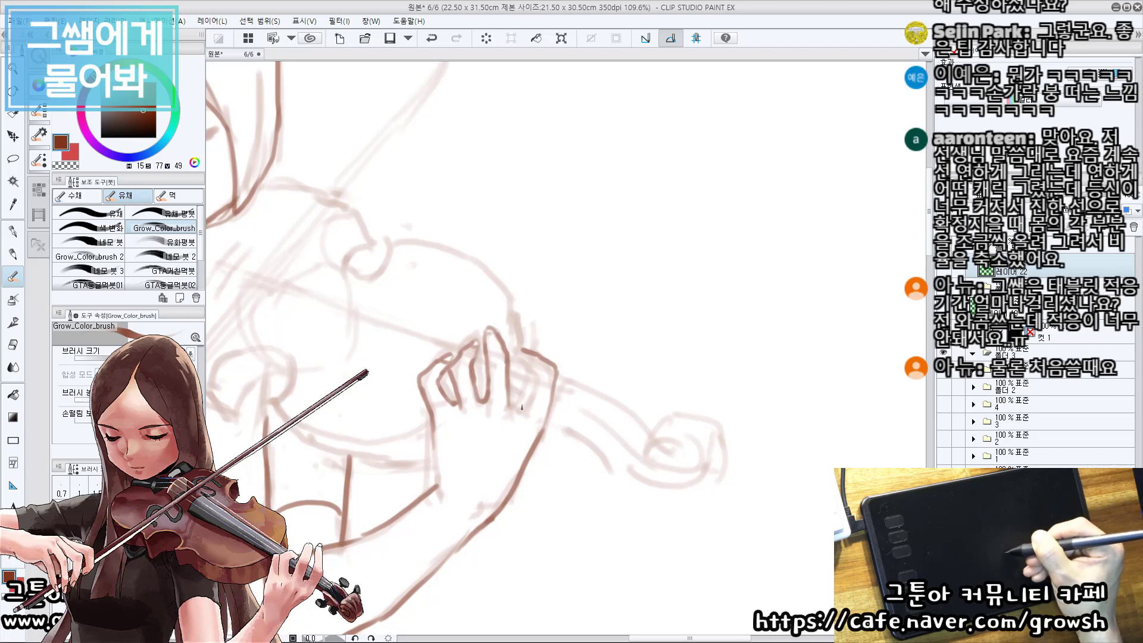
{"action": "left_click_drag", "start_coordinate": [522, 410], "coordinate": [535, 387]}
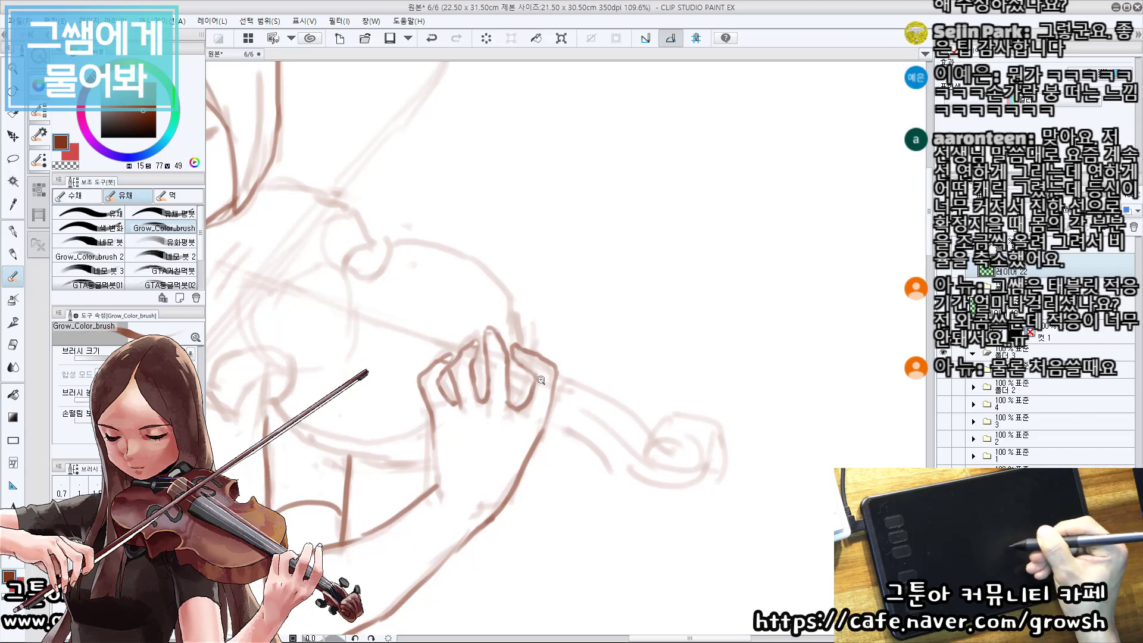
Extend the top of the violin arm's inner edge and trace the horizontal line under the bust in dark brown.
{"action": "left_click_drag", "start_coordinate": [541, 381], "coordinate": [596, 302]}
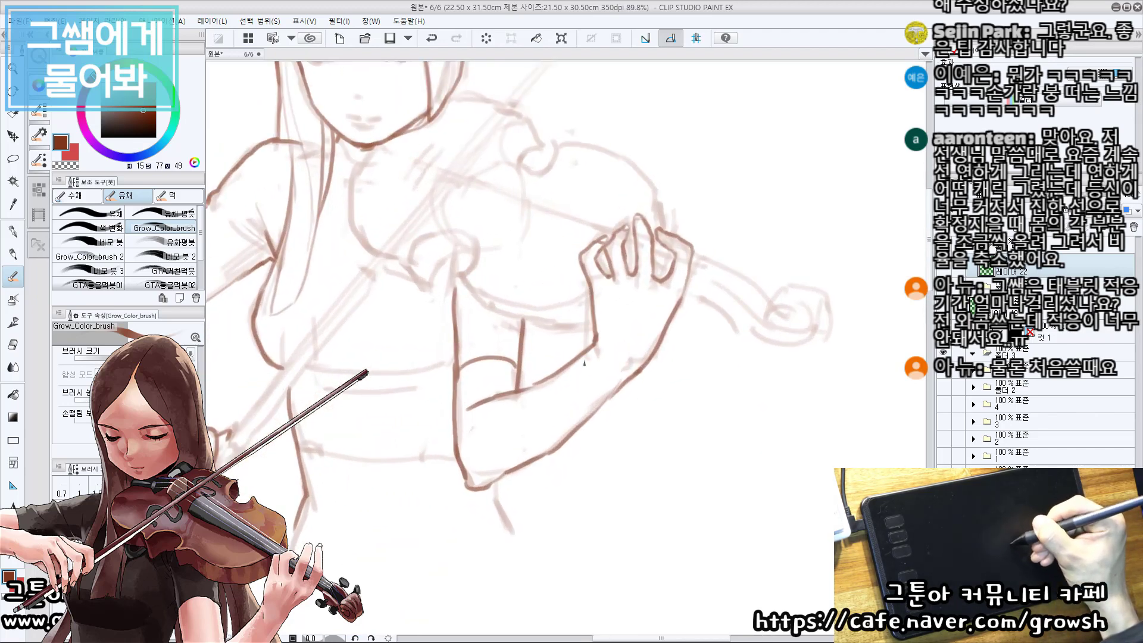
{"action": "left_click_drag", "start_coordinate": [412, 219], "coordinate": [410, 274]}
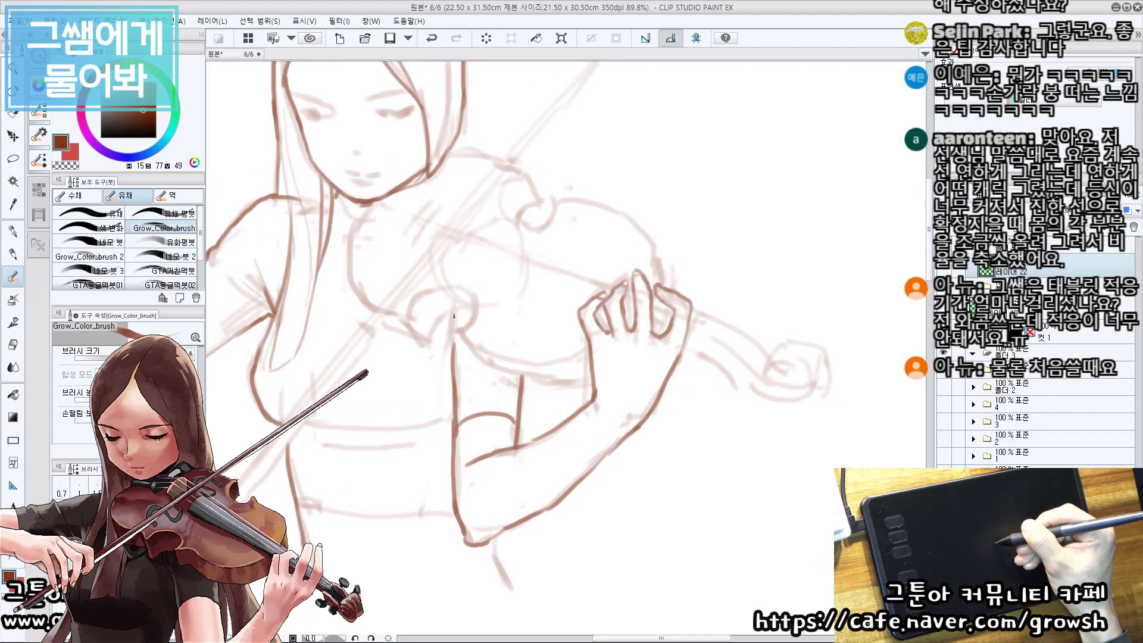
{"action": "left_click_drag", "start_coordinate": [454, 315], "coordinate": [453, 310]}
{"action": "left_click_drag", "start_coordinate": [461, 302], "coordinate": [510, 299]}
{"action": "mouse_move", "coordinate": [414, 377]}
{"action": "left_mouse_down"}
{"action": "mouse_move", "coordinate": [423, 252]}
{"action": "mouse_move", "coordinate": [508, 279]}
{"action": "left_mouse_up"}
{"action": "left_click_drag", "start_coordinate": [439, 324], "coordinate": [573, 329]}
{"action": "left_click_drag", "start_coordinate": [556, 279], "coordinate": [472, 463]}
{"action": "left_click_drag", "start_coordinate": [446, 182], "coordinate": [466, 268]}
{"action": "left_click_drag", "start_coordinate": [477, 344], "coordinate": [437, 326]}
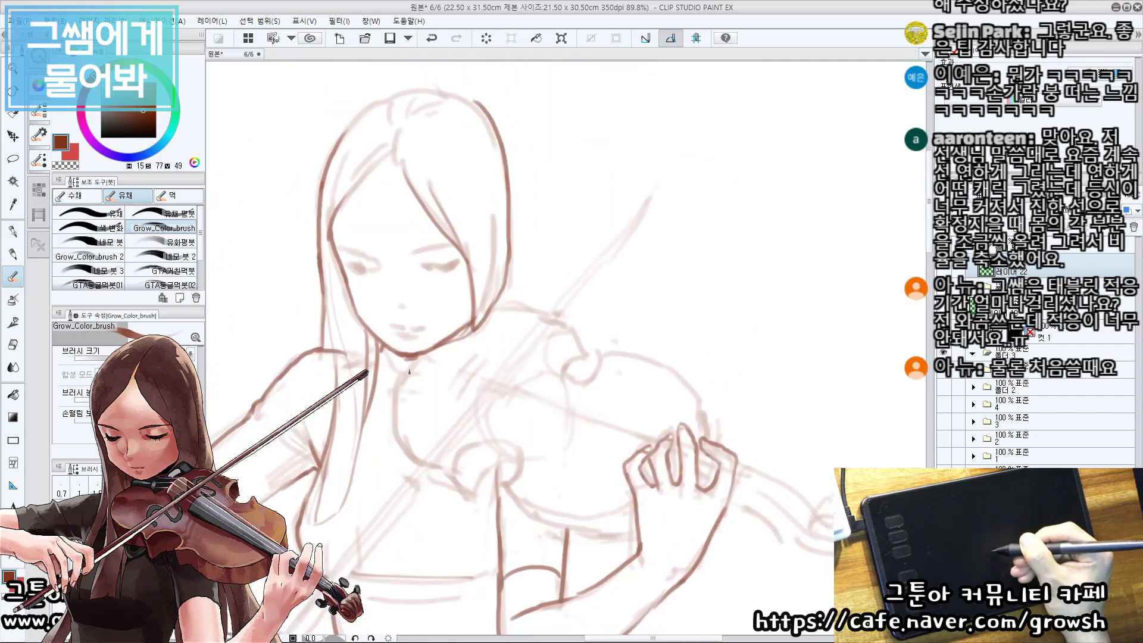
Trace the violin body's chin-side edge and the waist notch beside the arm in dark brown, then save the drawing.
{"action": "mouse_move", "coordinate": [403, 442]}
{"action": "left_mouse_down"}
{"action": "mouse_move", "coordinate": [346, 347]}
{"action": "mouse_move", "coordinate": [375, 392]}
{"action": "left_mouse_up"}
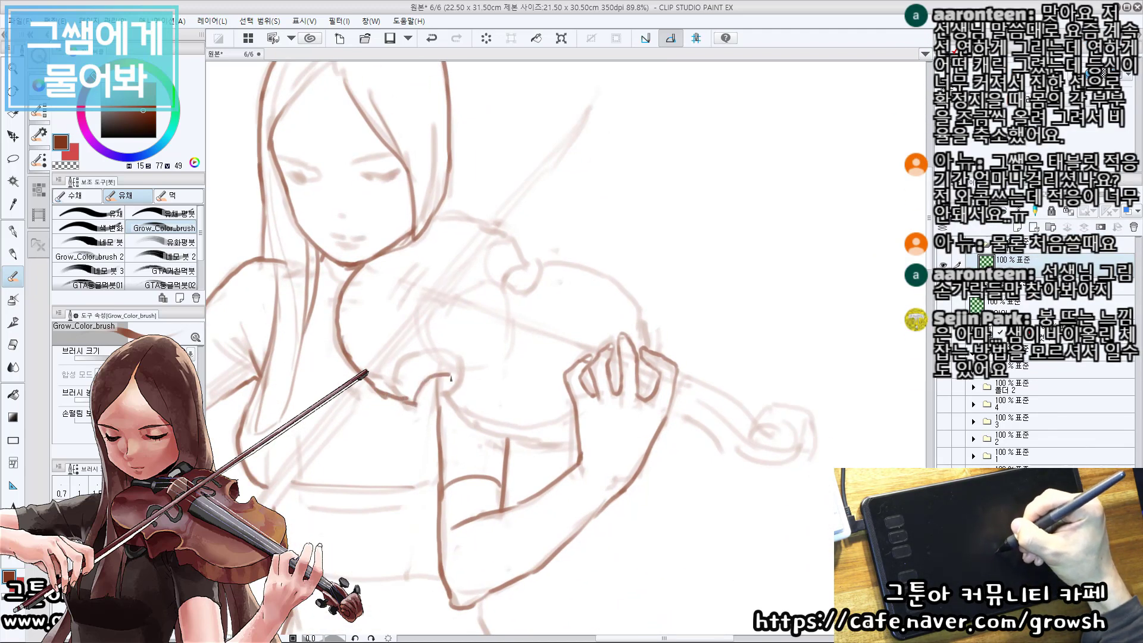
{"action": "left_click_drag", "start_coordinate": [450, 358], "coordinate": [454, 396]}
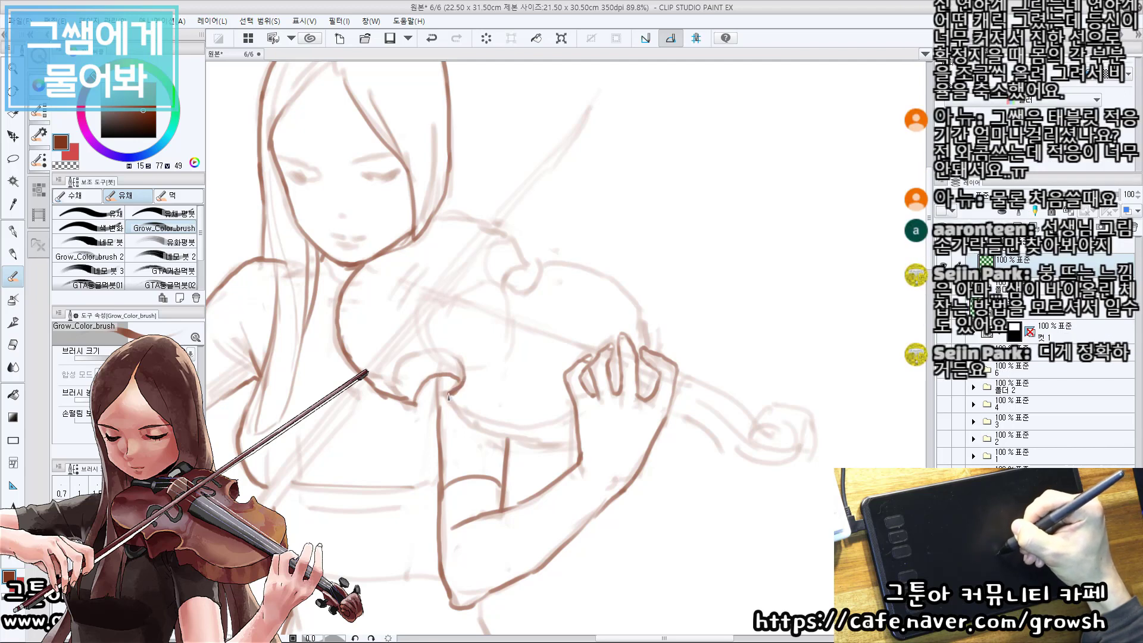
{"action": "scroll", "coordinate": [468, 368], "scroll_direction": "up", "scroll_amount": 2}
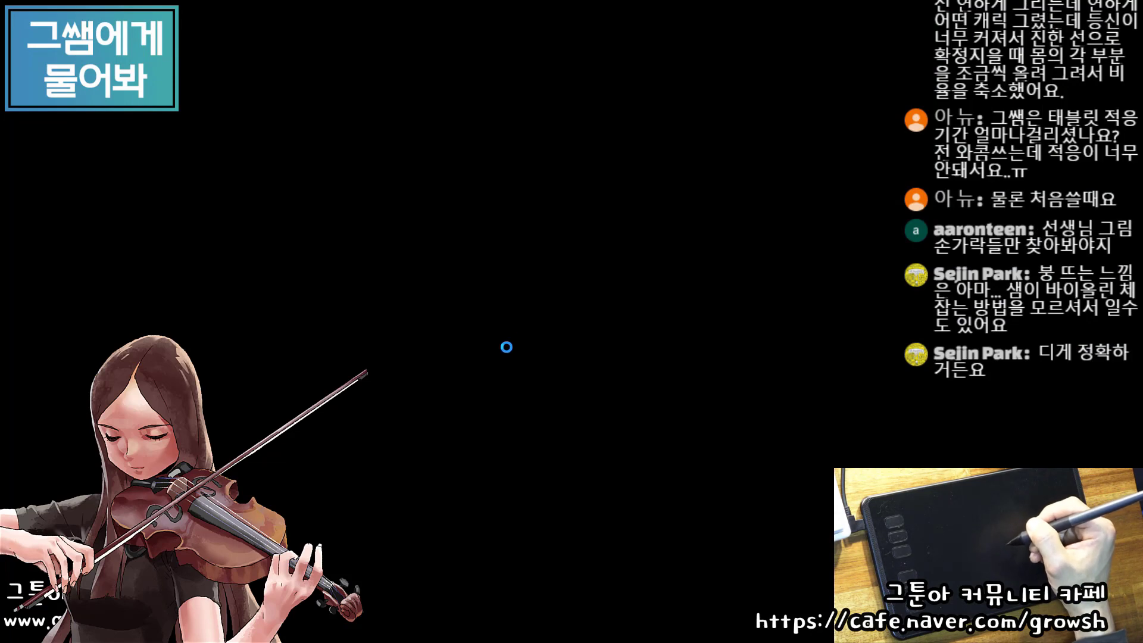
{"action": "key", "text": "ctrl+s"}
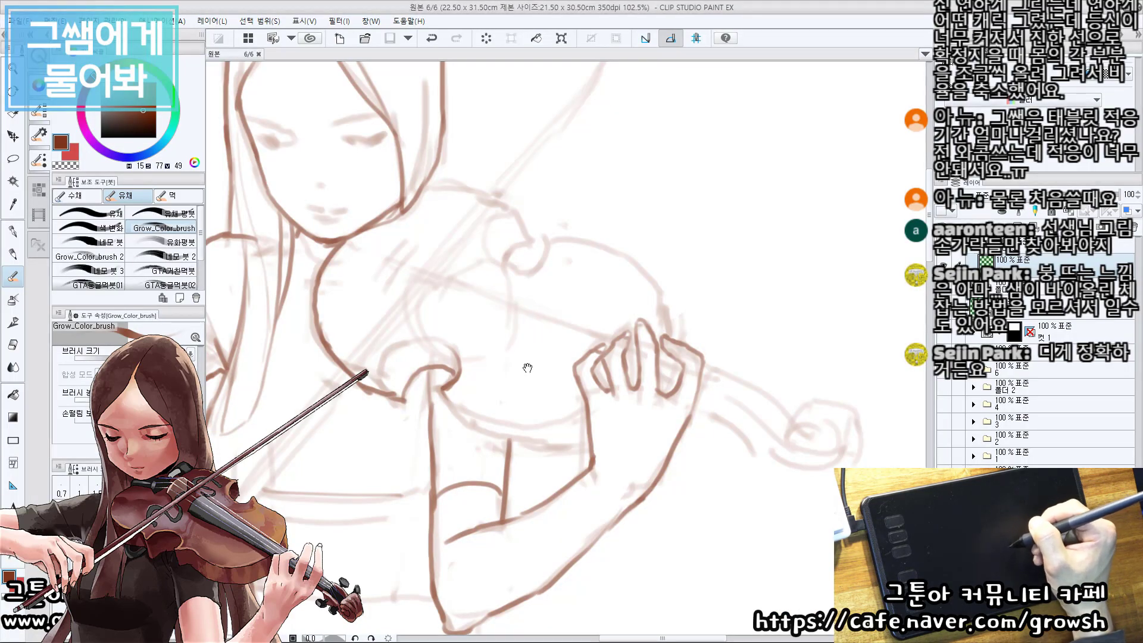
{"action": "left_click_drag", "start_coordinate": [527, 368], "coordinate": [504, 339]}
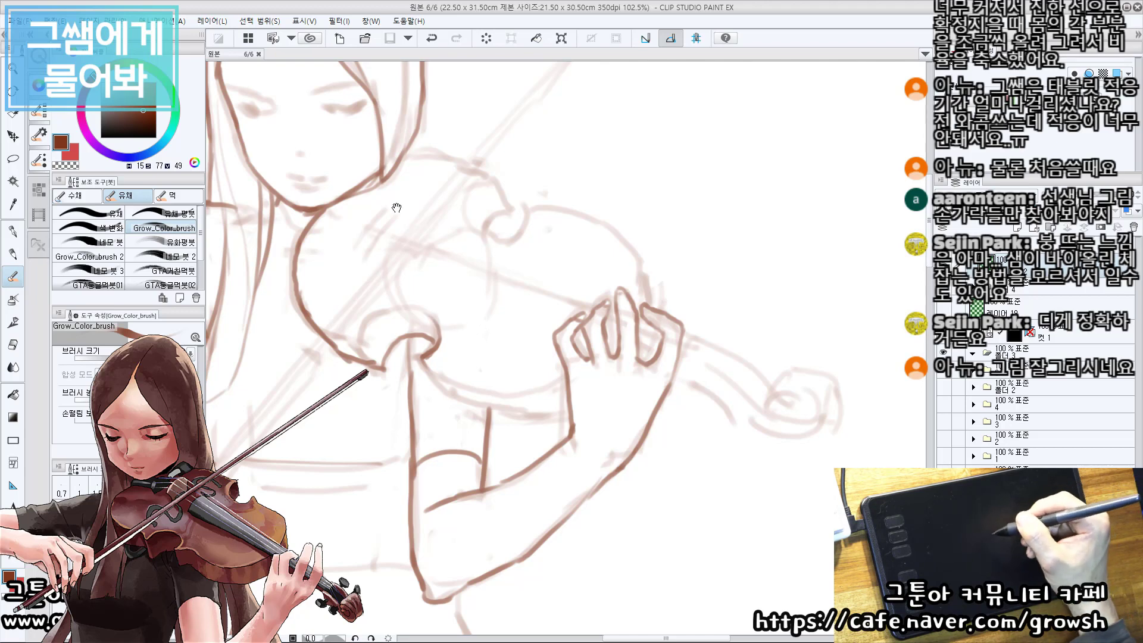
Trace the violin's far-side outline from beside the jaw through the curled waist notch and around to the fingertips.
{"action": "left_click_drag", "start_coordinate": [397, 207], "coordinate": [436, 255]}
{"action": "mouse_move", "coordinate": [440, 206]}
{"action": "left_mouse_down"}
{"action": "mouse_move", "coordinate": [510, 219]}
{"action": "mouse_move", "coordinate": [498, 224]}
{"action": "mouse_move", "coordinate": [516, 241]}
{"action": "mouse_move", "coordinate": [494, 263]}
{"action": "left_mouse_up"}
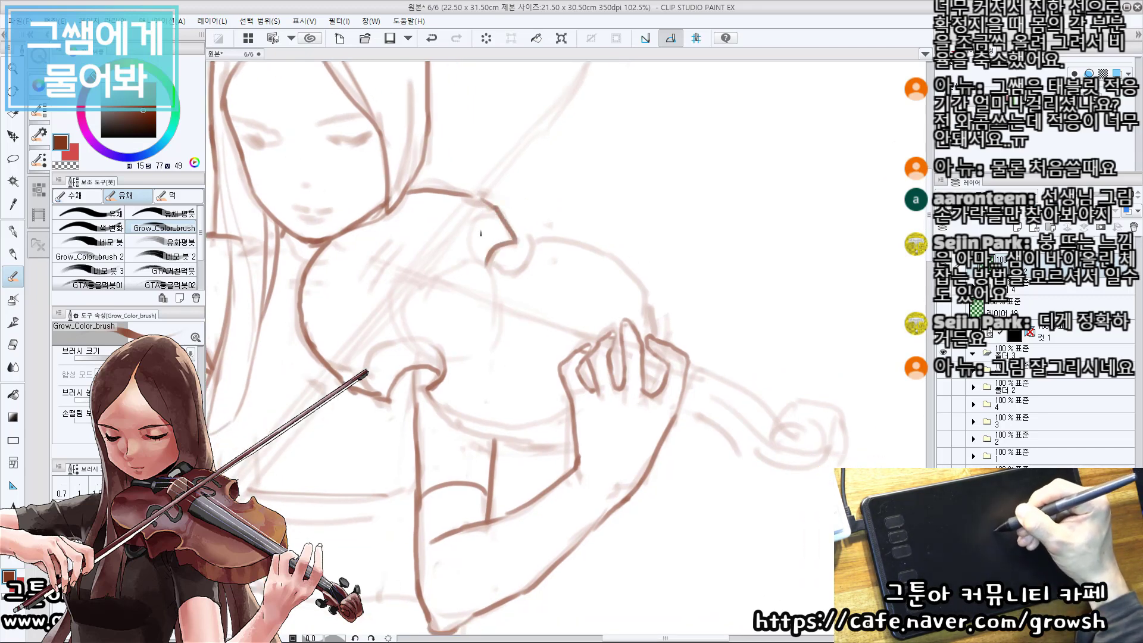
{"action": "mouse_move", "coordinate": [477, 221]}
{"action": "left_mouse_down"}
{"action": "mouse_move", "coordinate": [484, 268]}
{"action": "mouse_move", "coordinate": [463, 247]}
{"action": "mouse_move", "coordinate": [450, 273]}
{"action": "mouse_move", "coordinate": [456, 286]}
{"action": "mouse_move", "coordinate": [468, 278]}
{"action": "mouse_move", "coordinate": [451, 281]}
{"action": "mouse_move", "coordinate": [470, 260]}
{"action": "mouse_move", "coordinate": [439, 231]}
{"action": "mouse_move", "coordinate": [497, 226]}
{"action": "mouse_move", "coordinate": [554, 273]}
{"action": "mouse_move", "coordinate": [564, 316]}
{"action": "left_mouse_up"}
{"action": "key", "text": "ctrl+z"}
{"action": "key", "text": "ctrl+z"}
{"action": "key", "text": "ctrl+z"}
{"action": "key", "text": "ctrl+z"}
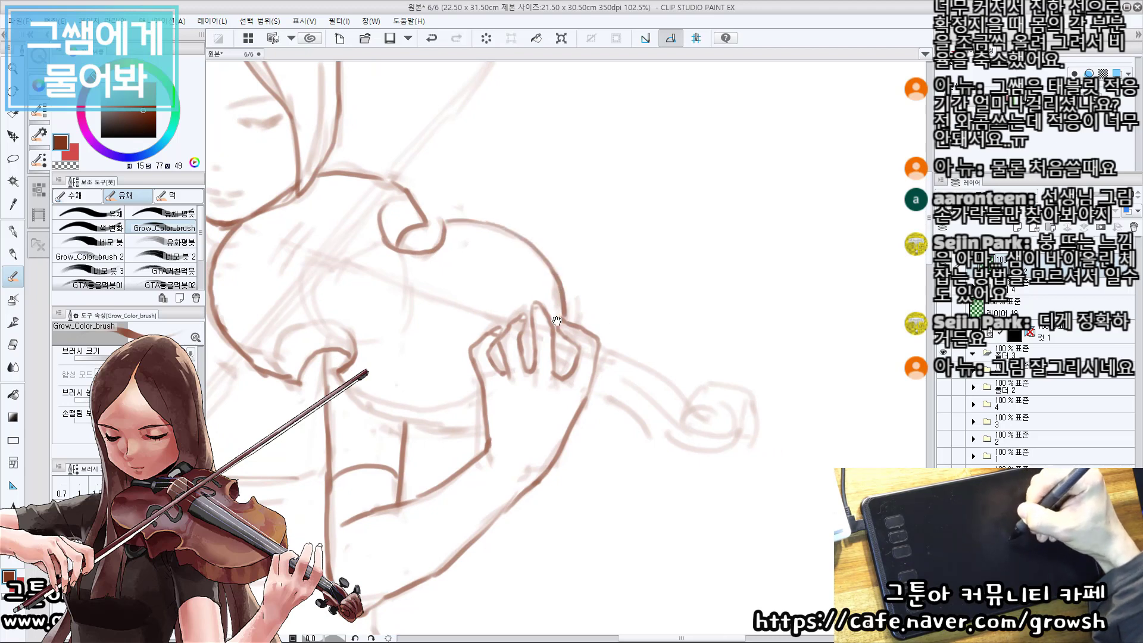
{"action": "left_click_drag", "start_coordinate": [381, 317], "coordinate": [378, 291]}
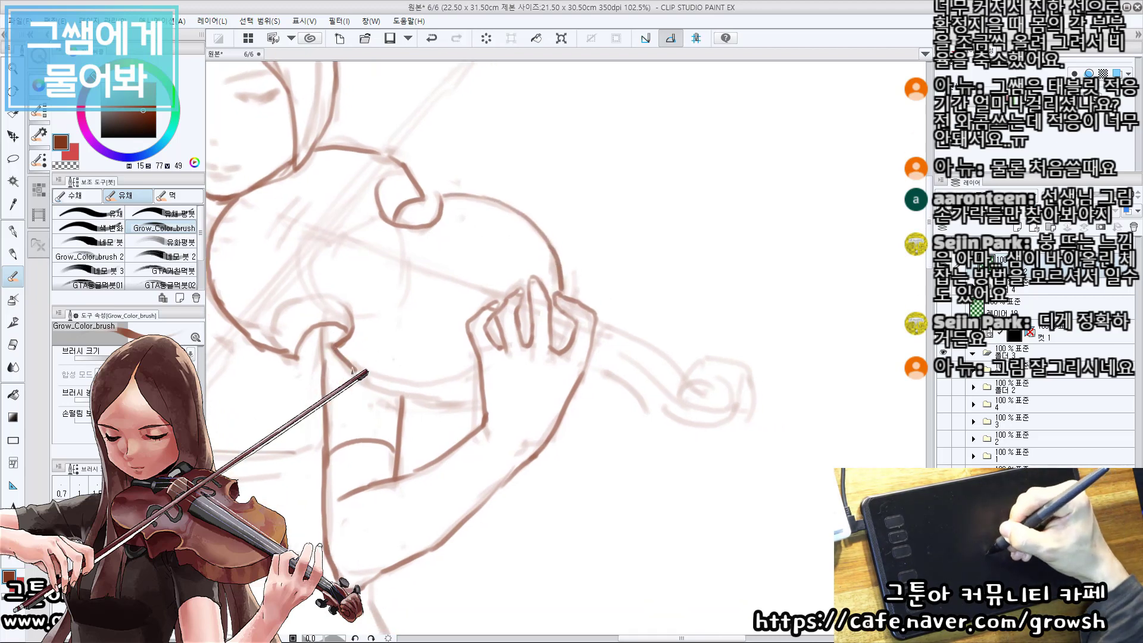
Trace the violin's near-side lower edge from the waist notch to the wrist and darken the rim curve around the notch.
{"action": "left_click_drag", "start_coordinate": [431, 351], "coordinate": [371, 405]}
{"action": "left_click_drag", "start_coordinate": [353, 456], "coordinate": [423, 456]}
{"action": "key", "text": "ctrl+z"}
{"action": "mouse_move", "coordinate": [414, 409]}
{"action": "left_mouse_down"}
{"action": "mouse_move", "coordinate": [476, 387]}
{"action": "mouse_move", "coordinate": [541, 398]}
{"action": "left_mouse_up"}
{"action": "left_click_drag", "start_coordinate": [496, 368], "coordinate": [473, 384]}
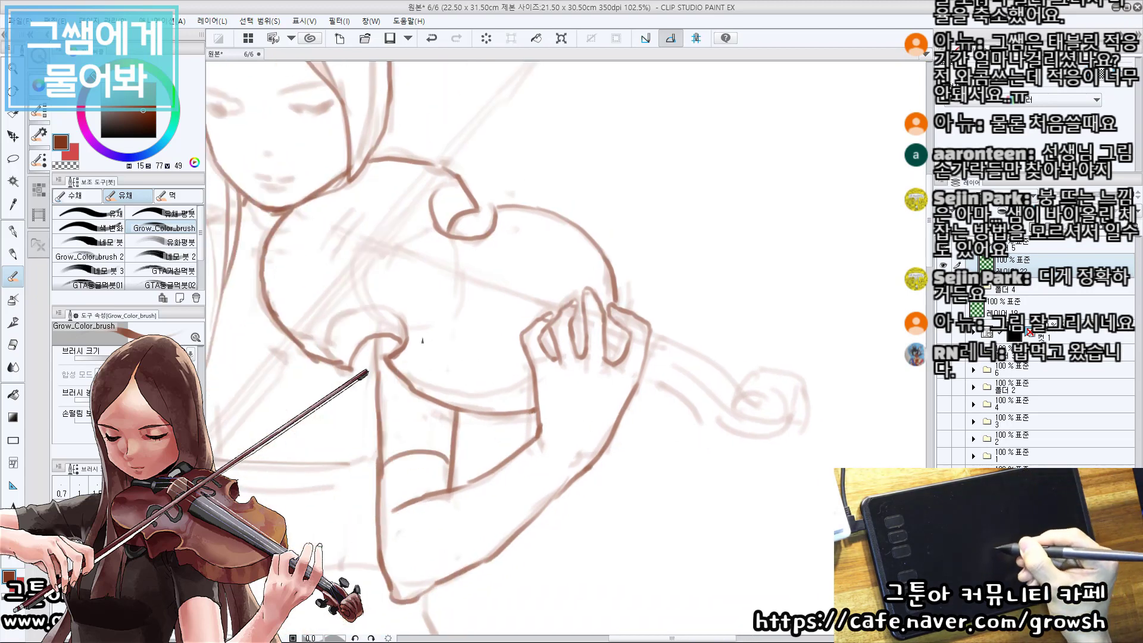
{"action": "left_click_drag", "start_coordinate": [386, 255], "coordinate": [393, 267]}
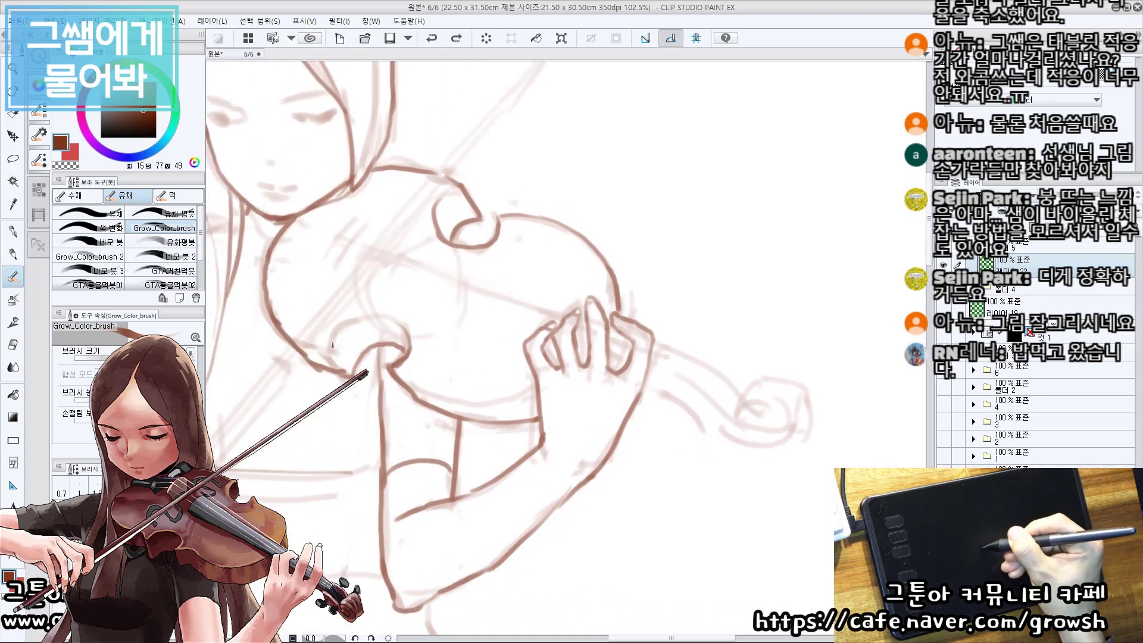
{"action": "mouse_move", "coordinate": [333, 354]}
{"action": "left_mouse_down"}
{"action": "mouse_move", "coordinate": [340, 327]}
{"action": "mouse_move", "coordinate": [372, 319]}
{"action": "left_mouse_up"}
{"action": "key", "text": "ctrl+z"}
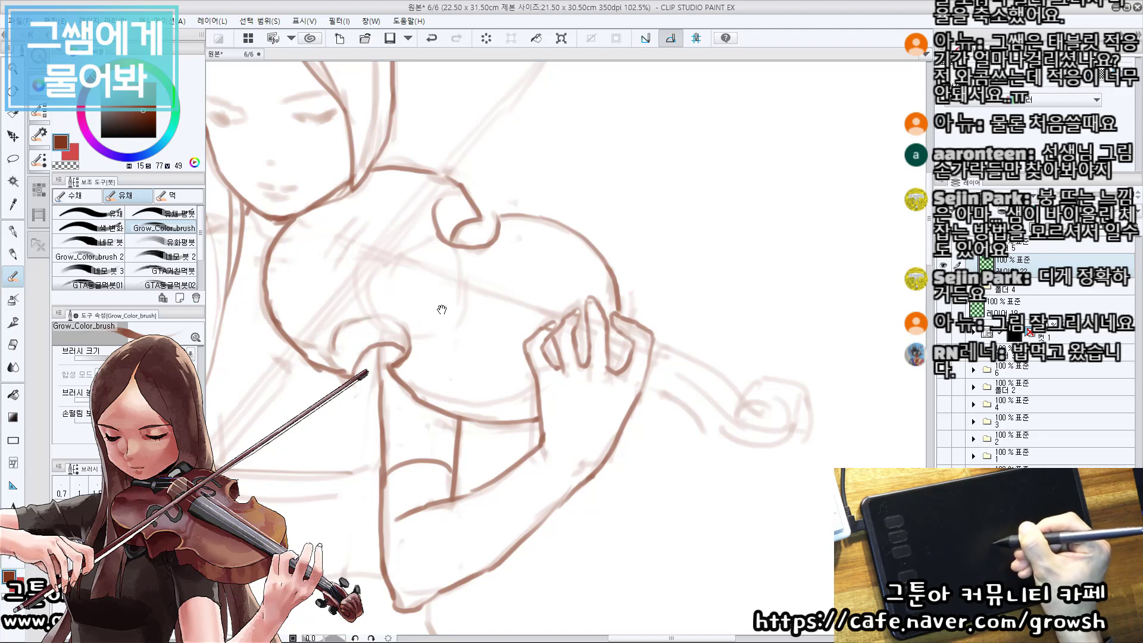
Trace the upper edge of the violin neck beyond the hand and draw the rounded scroll with its inner spiral.
{"action": "left_click_drag", "start_coordinate": [442, 310], "coordinate": [433, 306]}
{"action": "left_click_drag", "start_coordinate": [401, 210], "coordinate": [420, 236]}
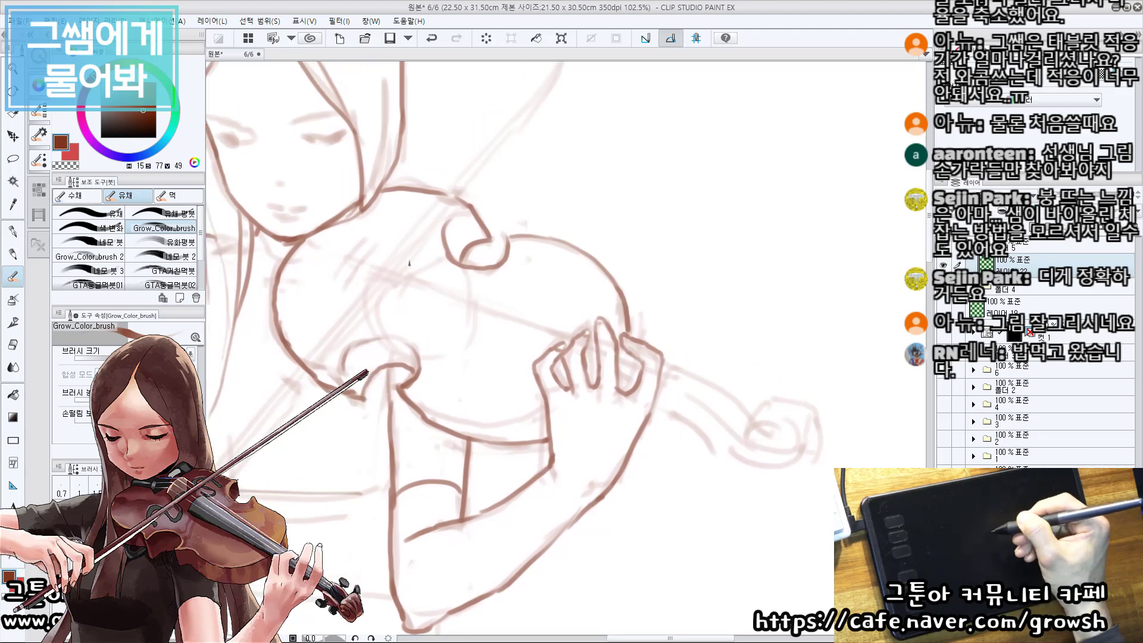
{"action": "left_click_drag", "start_coordinate": [677, 365], "coordinate": [683, 347]}
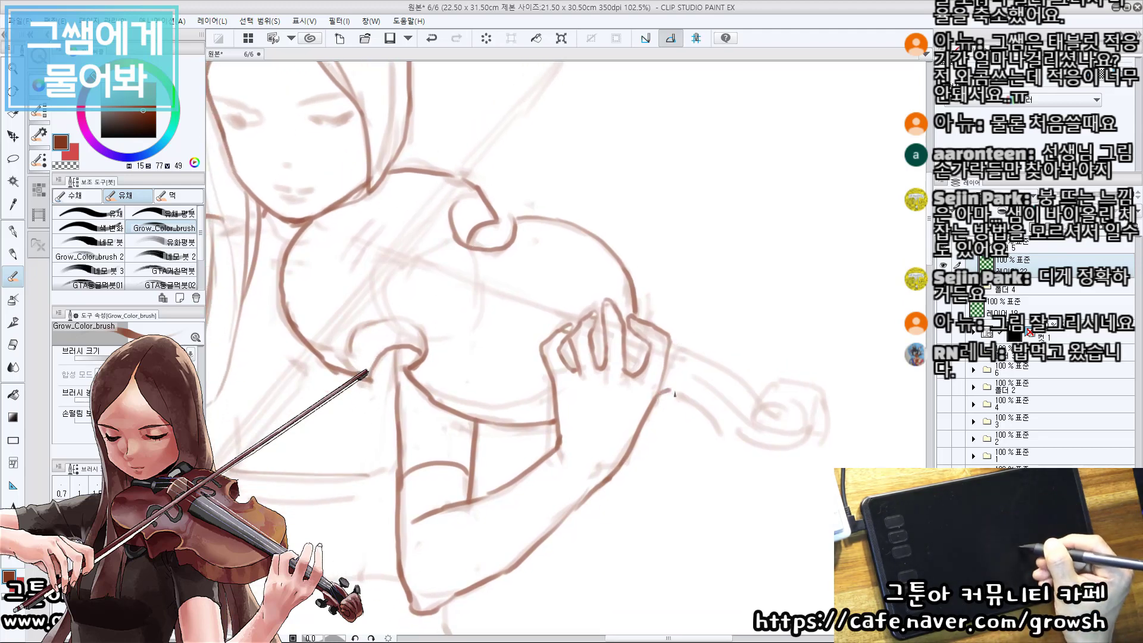
{"action": "mouse_move", "coordinate": [675, 395]}
{"action": "left_mouse_down"}
{"action": "mouse_move", "coordinate": [514, 257]}
{"action": "mouse_move", "coordinate": [413, 335]}
{"action": "mouse_move", "coordinate": [392, 420]}
{"action": "mouse_move", "coordinate": [430, 436]}
{"action": "left_mouse_up"}
{"action": "mouse_move", "coordinate": [397, 393]}
{"action": "left_mouse_down"}
{"action": "mouse_move", "coordinate": [479, 439]}
{"action": "mouse_move", "coordinate": [507, 421]}
{"action": "mouse_move", "coordinate": [545, 455]}
{"action": "left_mouse_up"}
{"action": "key", "text": "ctrl+z"}
{"action": "mouse_move", "coordinate": [546, 385]}
{"action": "left_mouse_down"}
{"action": "mouse_move", "coordinate": [568, 321]}
{"action": "mouse_move", "coordinate": [592, 322]}
{"action": "left_mouse_up"}
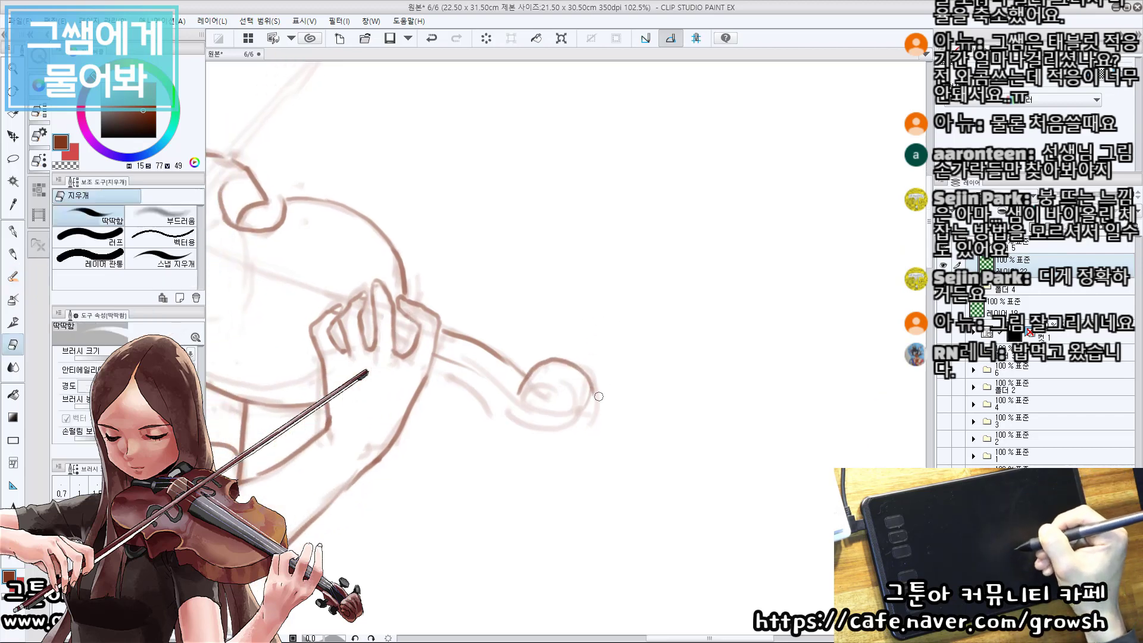
{"action": "key", "text": "ctrl+z"}
{"action": "left_click_drag", "start_coordinate": [582, 377], "coordinate": [586, 414]}
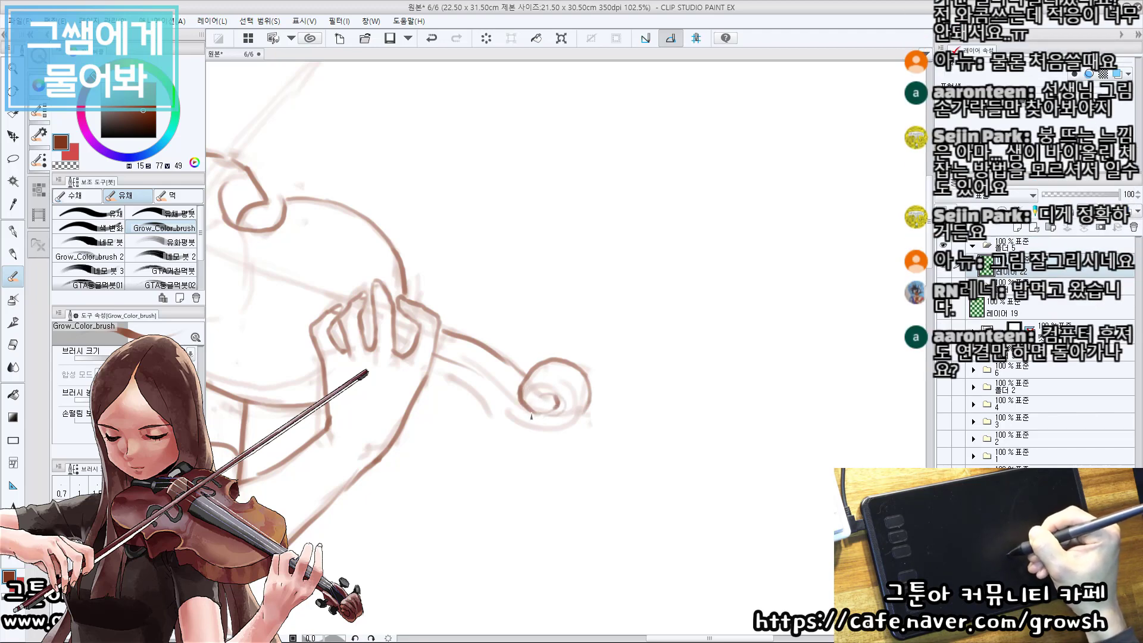
Trace the underside of the violin neck from the hand around the bottom of the scroll.
{"action": "left_click_drag", "start_coordinate": [500, 399], "coordinate": [453, 373]}
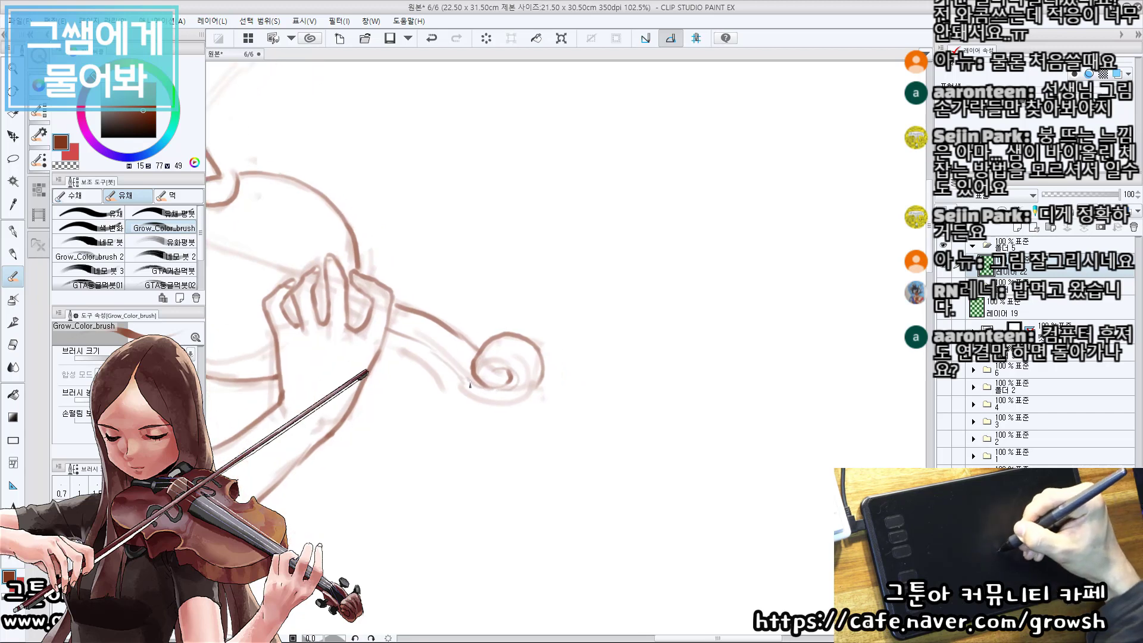
{"action": "mouse_move", "coordinate": [389, 344]}
{"action": "left_mouse_down"}
{"action": "mouse_move", "coordinate": [427, 369]}
{"action": "mouse_move", "coordinate": [415, 360]}
{"action": "left_mouse_up"}
{"action": "key", "text": "ctrl+z"}
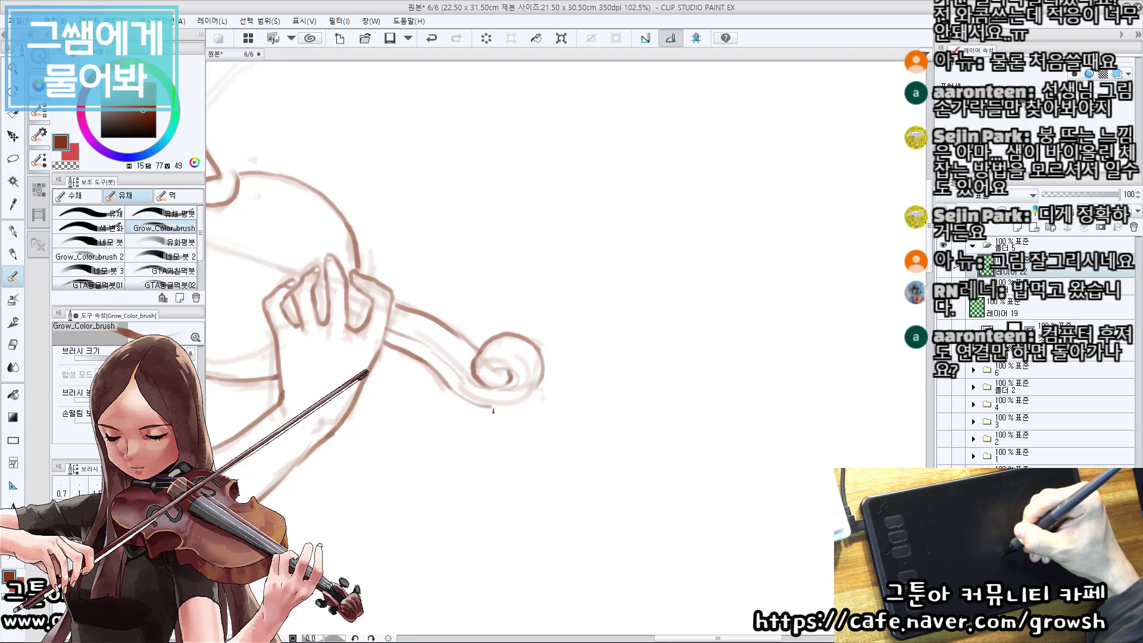
{"action": "left_click_drag", "start_coordinate": [534, 372], "coordinate": [541, 351]}
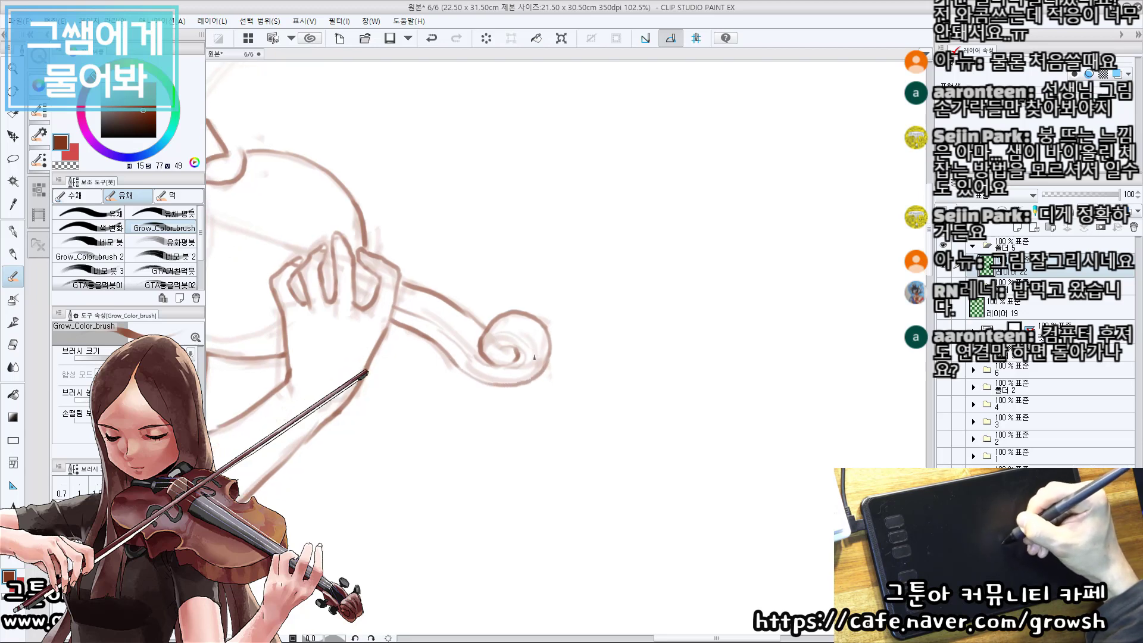
{"action": "left_click_drag", "start_coordinate": [468, 314], "coordinate": [513, 321]}
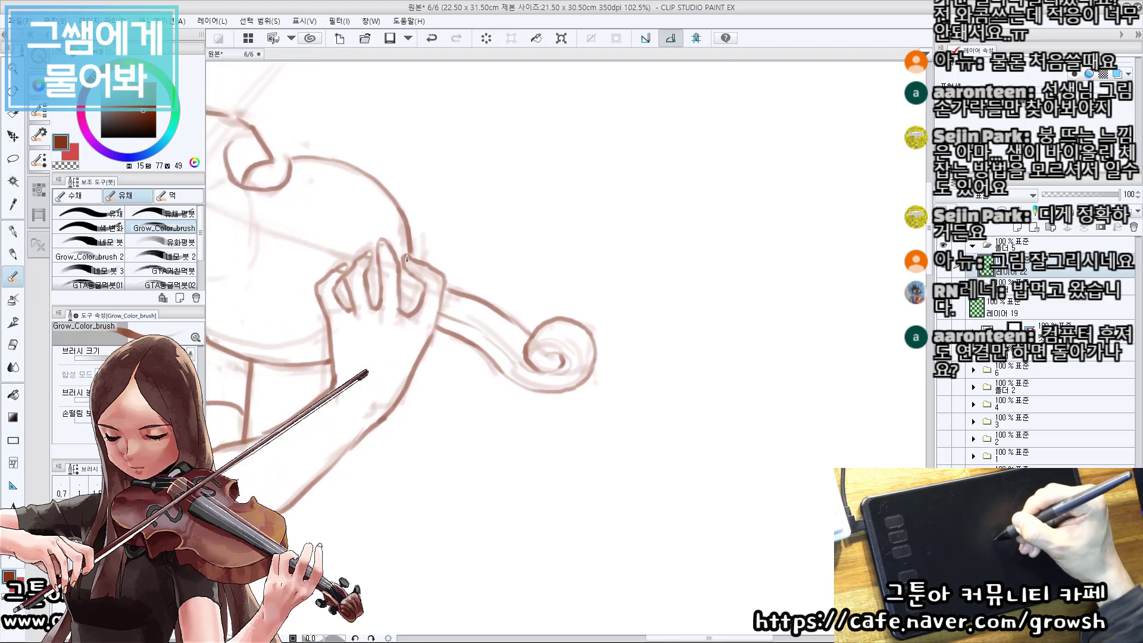
{"action": "left_click_drag", "start_coordinate": [425, 277], "coordinate": [533, 363]}
{"action": "left_click_drag", "start_coordinate": [440, 335], "coordinate": [525, 389]}
Erase the outer side of the violin scroll and redraw its curve to join the underside.
{"action": "scroll", "coordinate": [525, 388], "scroll_direction": "down", "scroll_amount": 2}
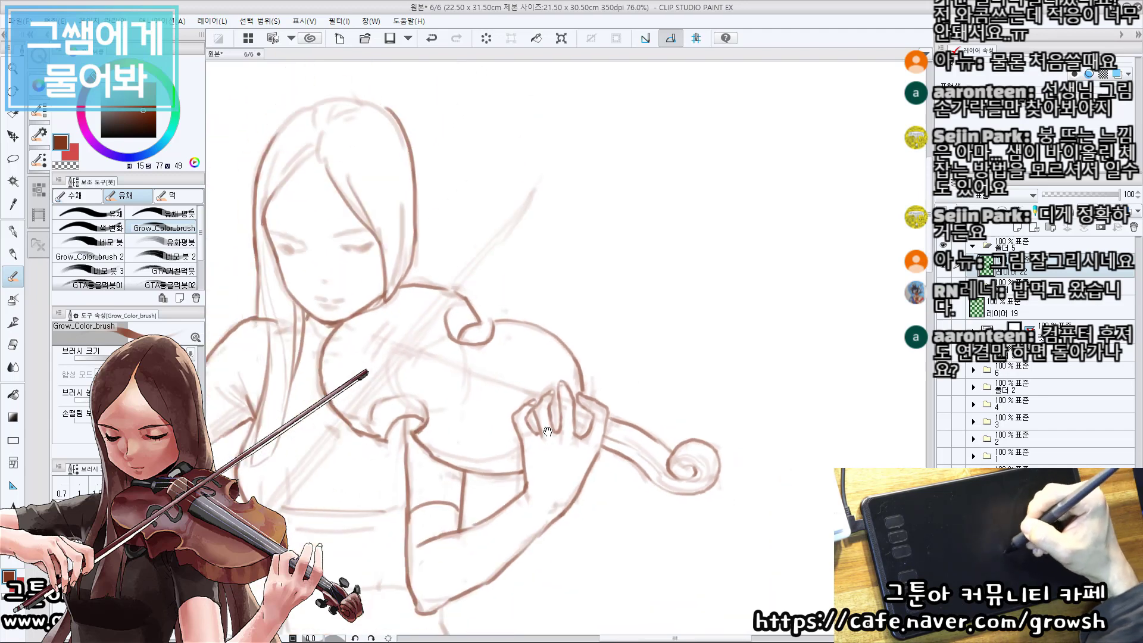
{"action": "left_click_drag", "start_coordinate": [548, 432], "coordinate": [515, 373]}
{"action": "scroll", "coordinate": [643, 402], "scroll_direction": "up", "scroll_amount": 3}
{"action": "key", "text": "e"}
{"action": "mouse_move", "coordinate": [716, 423]}
{"action": "left_mouse_down"}
{"action": "mouse_move", "coordinate": [694, 427]}
{"action": "mouse_move", "coordinate": [682, 462]}
{"action": "left_mouse_up"}
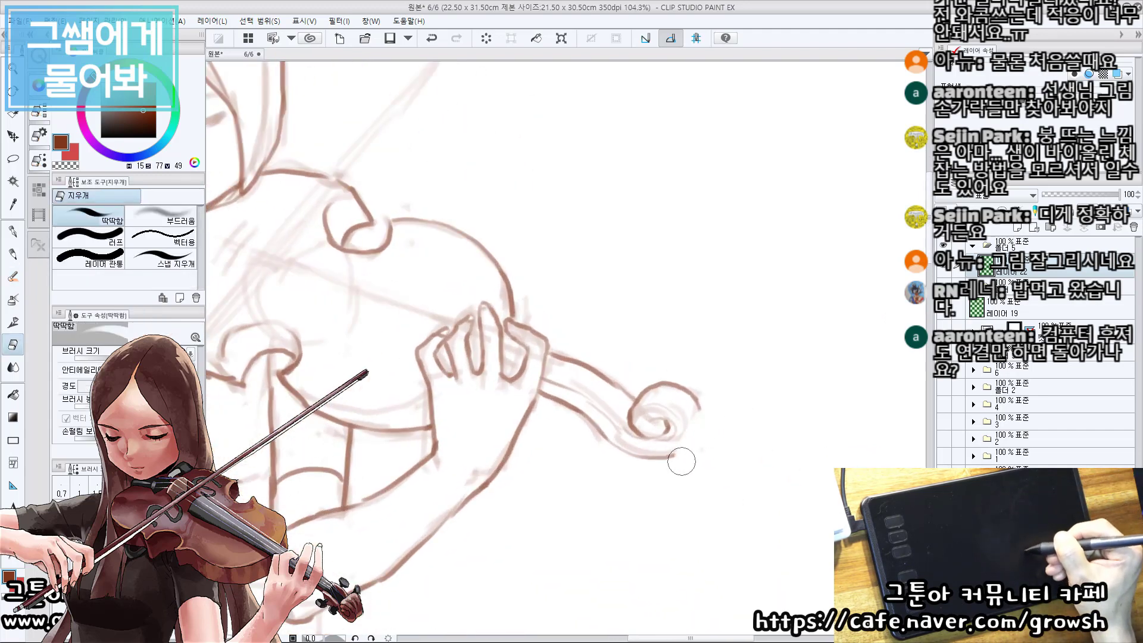
{"action": "key", "text": "b"}
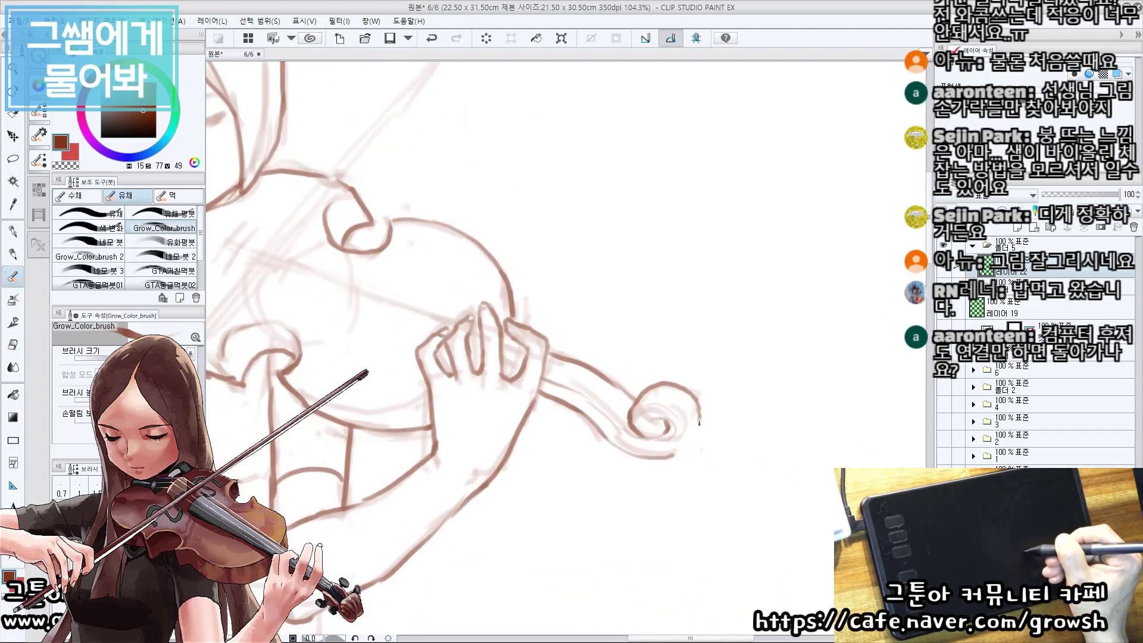
{"action": "left_click_drag", "start_coordinate": [699, 421], "coordinate": [685, 450]}
{"action": "key", "text": "ctrl+z"}
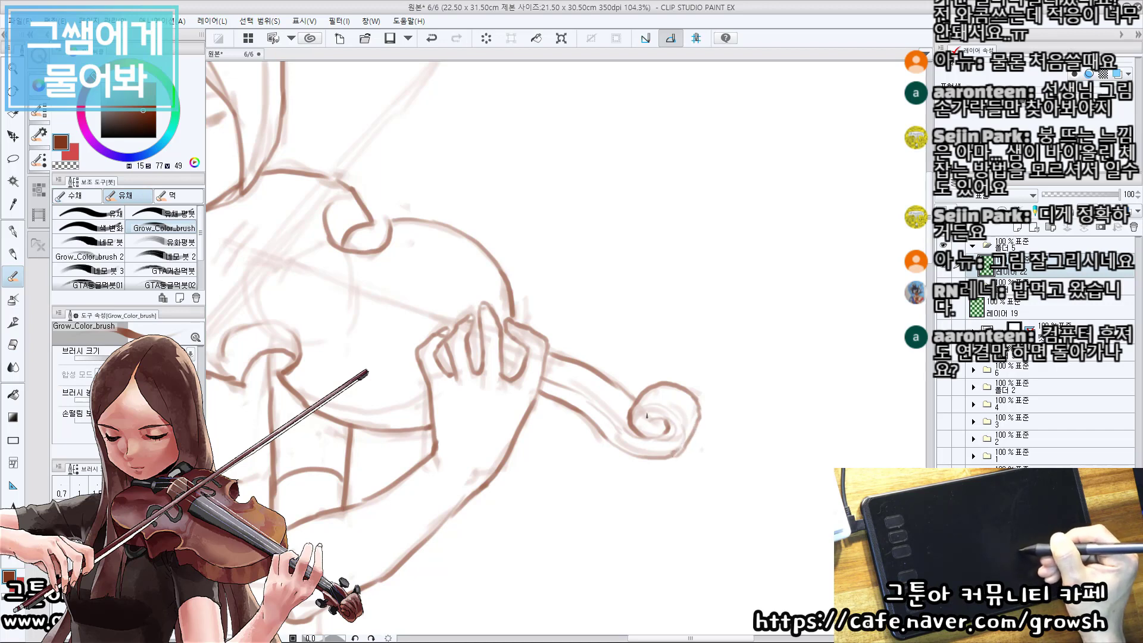
{"action": "left_click_drag", "start_coordinate": [634, 381], "coordinate": [674, 388]}
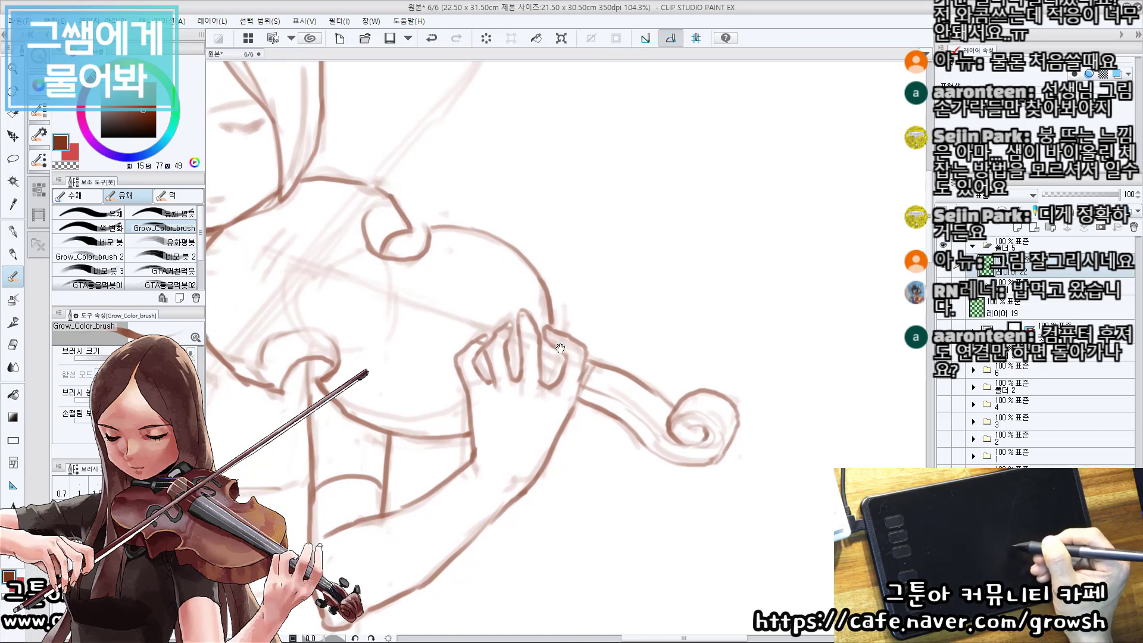
Erase stray rough sketch lines across the violin body's chin side.
{"action": "left_click_drag", "start_coordinate": [560, 348], "coordinate": [679, 407]}
{"action": "left_click_drag", "start_coordinate": [607, 364], "coordinate": [587, 342]}
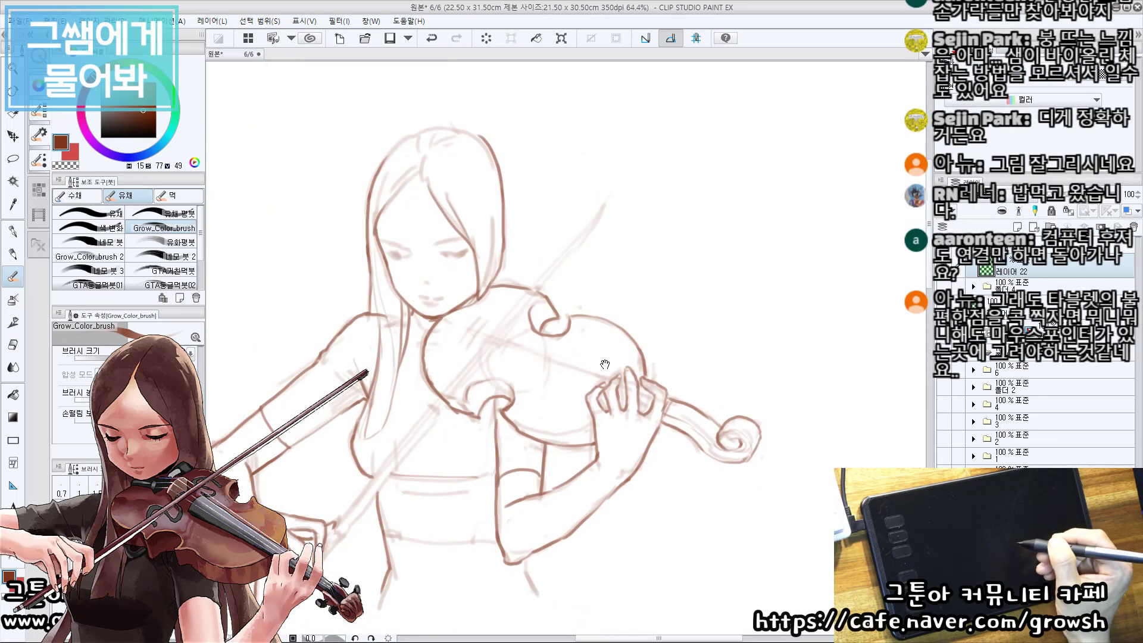
{"action": "left_click_drag", "start_coordinate": [674, 398], "coordinate": [557, 385]}
{"action": "left_click_drag", "start_coordinate": [556, 385], "coordinate": [587, 382]}
{"action": "key", "text": "e"}
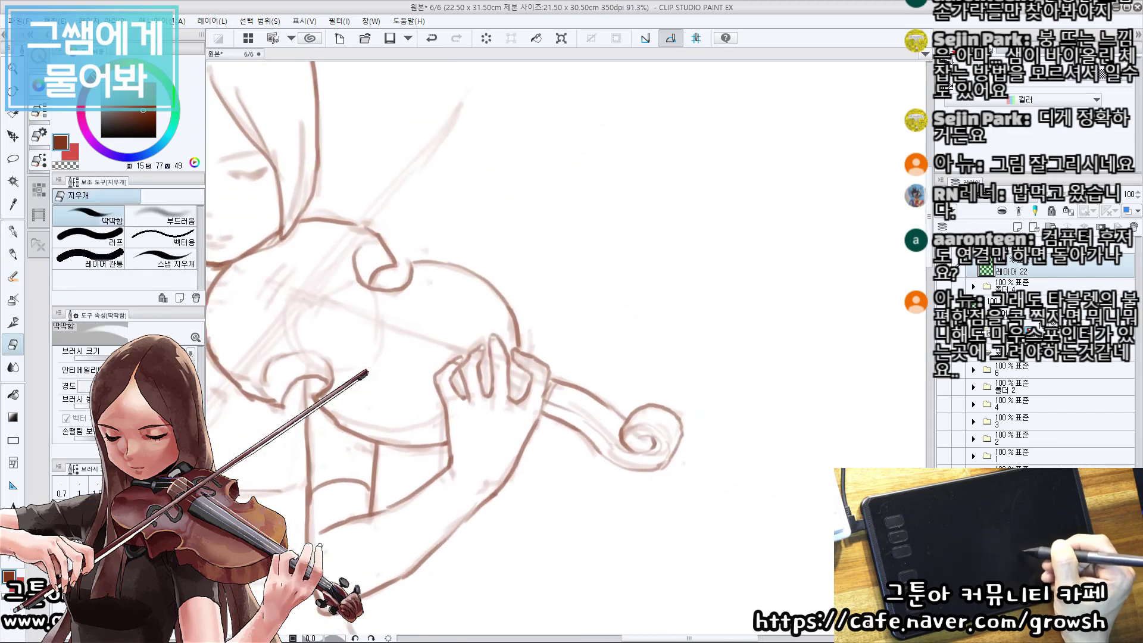
{"action": "left_click_drag", "start_coordinate": [248, 338], "coordinate": [384, 385]}
{"action": "key", "text": "b"}
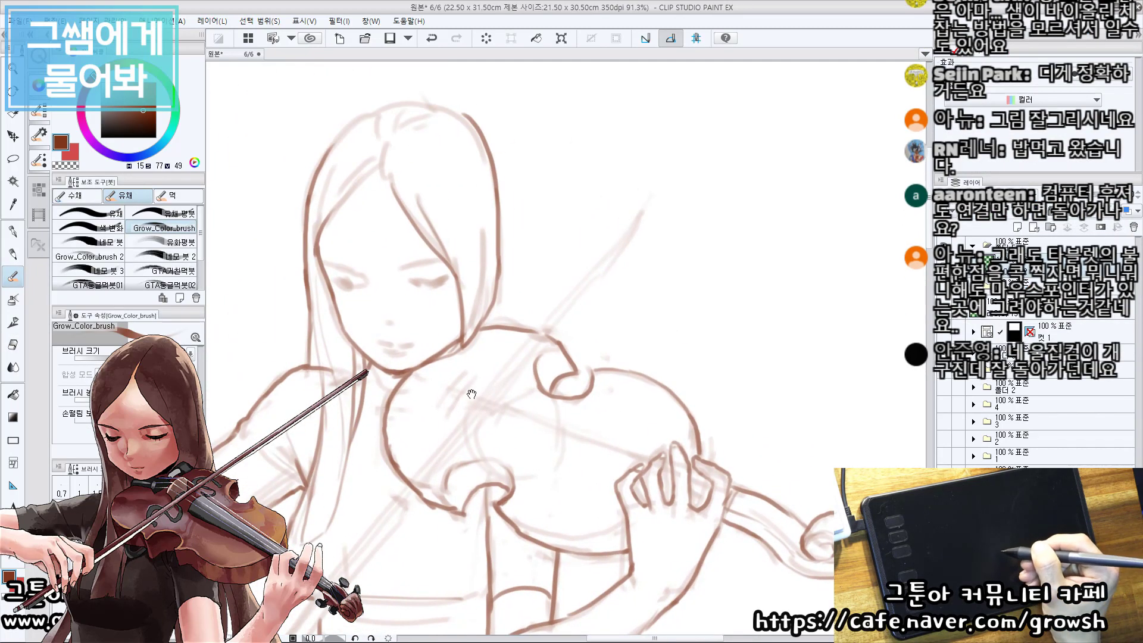
Draw the tailpiece end, the bridge mark and the long fingerboard edges running across the violin body to the fingers.
{"action": "left_click_drag", "start_coordinate": [462, 386], "coordinate": [468, 390]}
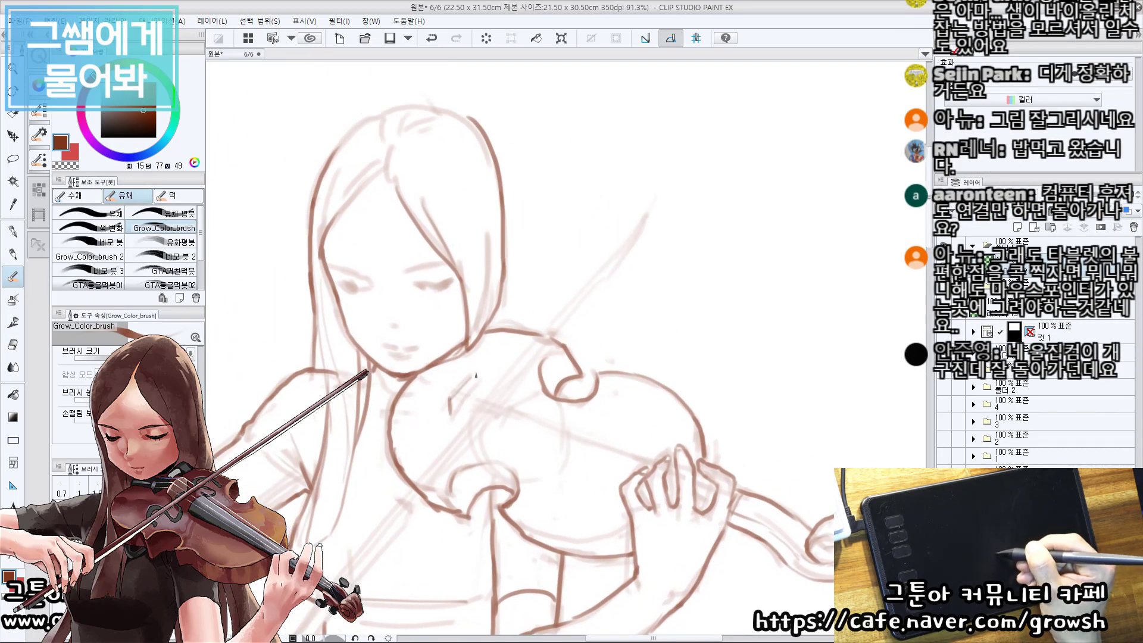
{"action": "mouse_move", "coordinate": [545, 379]}
{"action": "left_mouse_down"}
{"action": "mouse_move", "coordinate": [512, 427]}
{"action": "mouse_move", "coordinate": [632, 475]}
{"action": "left_mouse_up"}
{"action": "key", "text": "ctrl+z"}
{"action": "left_click_drag", "start_coordinate": [546, 416], "coordinate": [672, 464]}
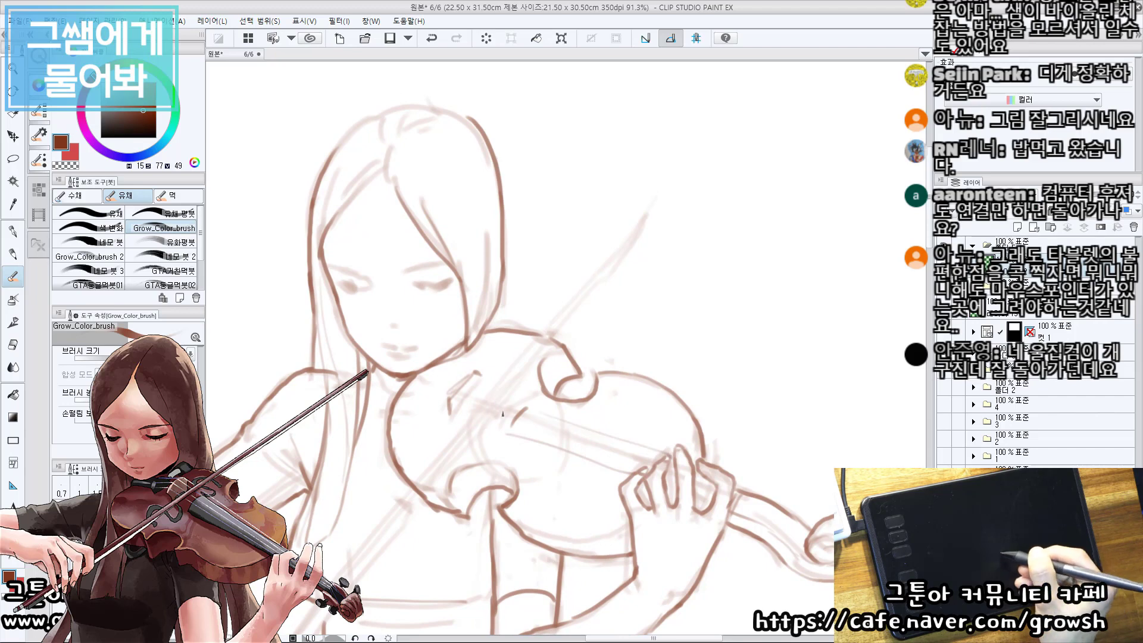
{"action": "mouse_move", "coordinate": [486, 405]}
{"action": "left_mouse_down"}
{"action": "mouse_move", "coordinate": [654, 463]}
{"action": "mouse_move", "coordinate": [664, 454]}
{"action": "mouse_move", "coordinate": [646, 467]}
{"action": "left_mouse_up"}
{"action": "left_click_drag", "start_coordinate": [454, 382], "coordinate": [647, 450]}
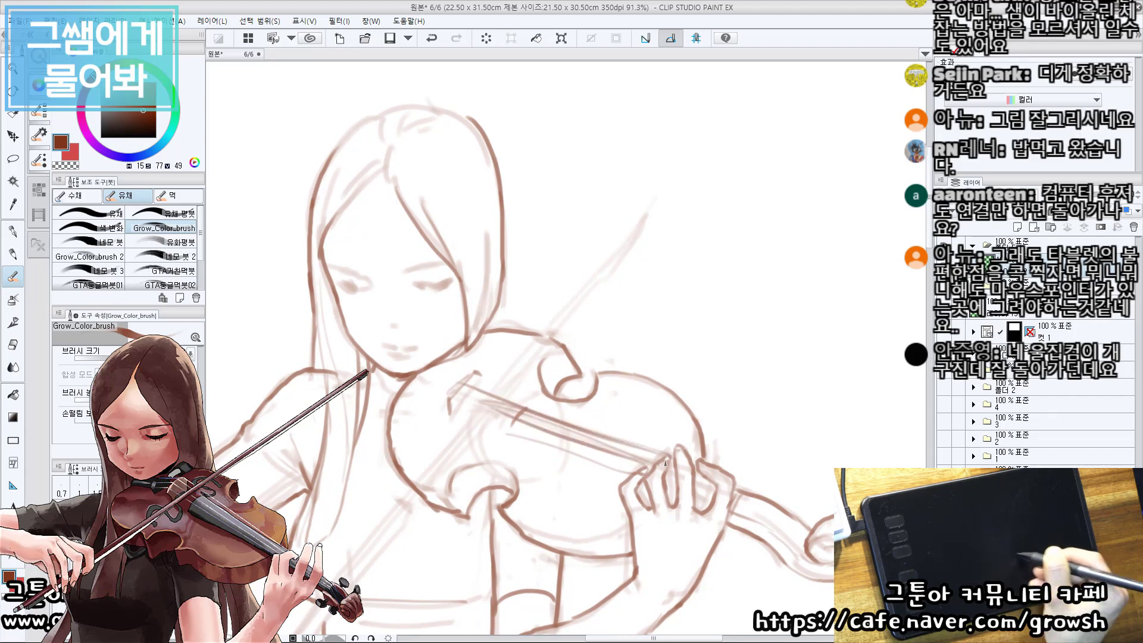
Clean up the chin end of the string lines and sketch the small fitting lines below the jaw.
{"action": "key", "text": "e"}
{"action": "mouse_move", "coordinate": [500, 391]}
{"action": "left_mouse_down"}
{"action": "mouse_move", "coordinate": [467, 388]}
{"action": "mouse_move", "coordinate": [488, 398]}
{"action": "left_mouse_up"}
{"action": "key", "text": "b"}
{"action": "mouse_move", "coordinate": [431, 388]}
{"action": "left_mouse_down"}
{"action": "mouse_move", "coordinate": [429, 372]}
{"action": "mouse_move", "coordinate": [471, 390]}
{"action": "mouse_move", "coordinate": [439, 387]}
{"action": "mouse_move", "coordinate": [451, 383]}
{"action": "left_mouse_up"}
{"action": "key", "text": "ctrl+z"}
{"action": "key", "text": "ctrl+z"}
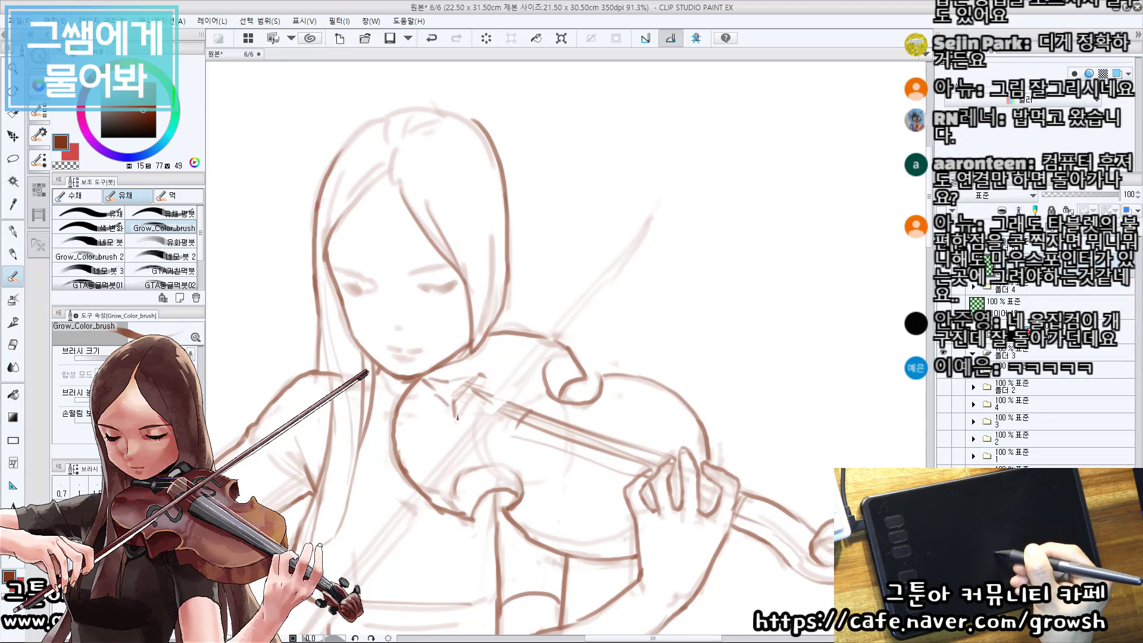
{"action": "scroll", "coordinate": [467, 416], "scroll_direction": "down", "scroll_amount": 2}
{"action": "left_click_drag", "start_coordinate": [429, 500], "coordinate": [470, 424]}
{"action": "left_click_drag", "start_coordinate": [559, 300], "coordinate": [593, 375]}
{"action": "scroll", "coordinate": [593, 375], "scroll_direction": "up", "scroll_amount": 1}
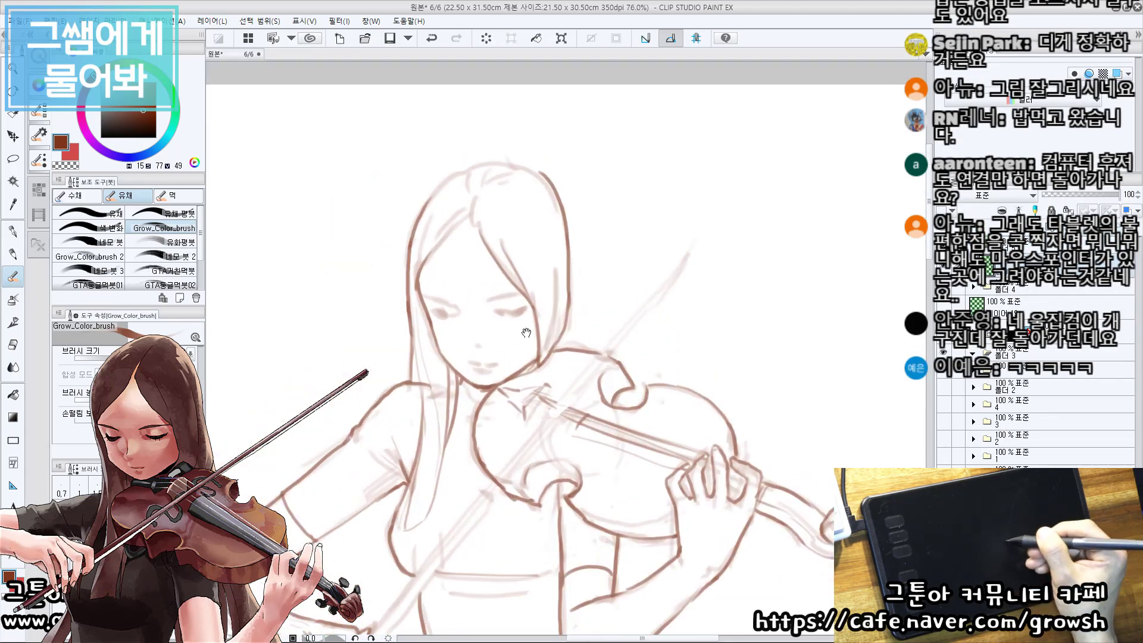
{"action": "left_click_drag", "start_coordinate": [527, 333], "coordinate": [549, 194]}
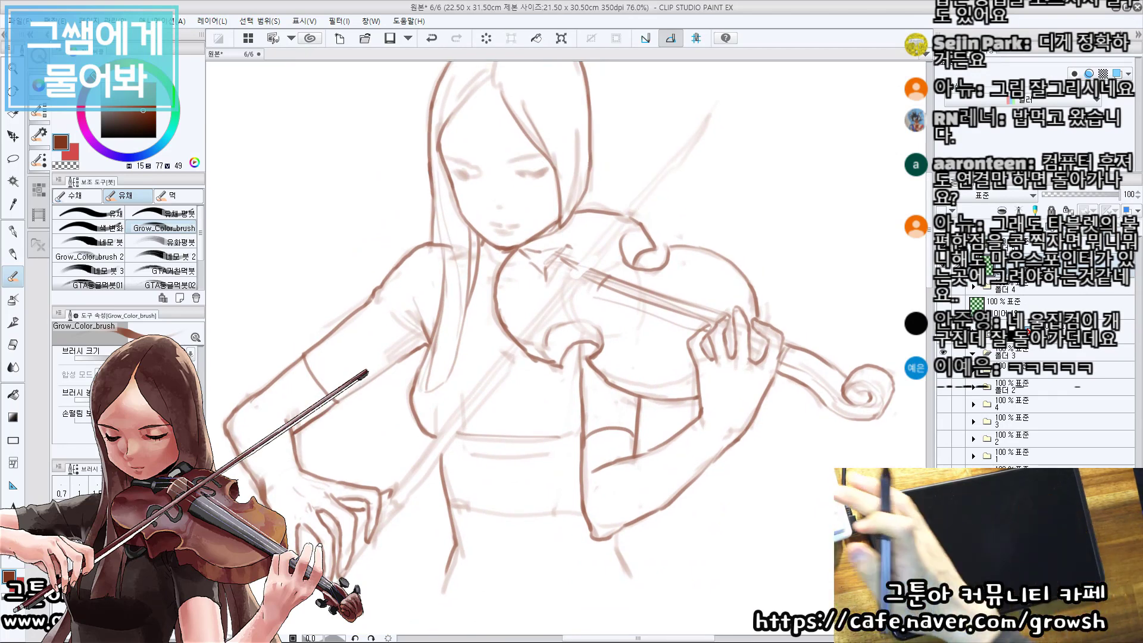
Add a new layer below the line art and choose a muted light brown drawing colour.
{"action": "key", "text": "ctrl+shift+n"}
{"action": "left_click", "coordinate": [107, 96]}
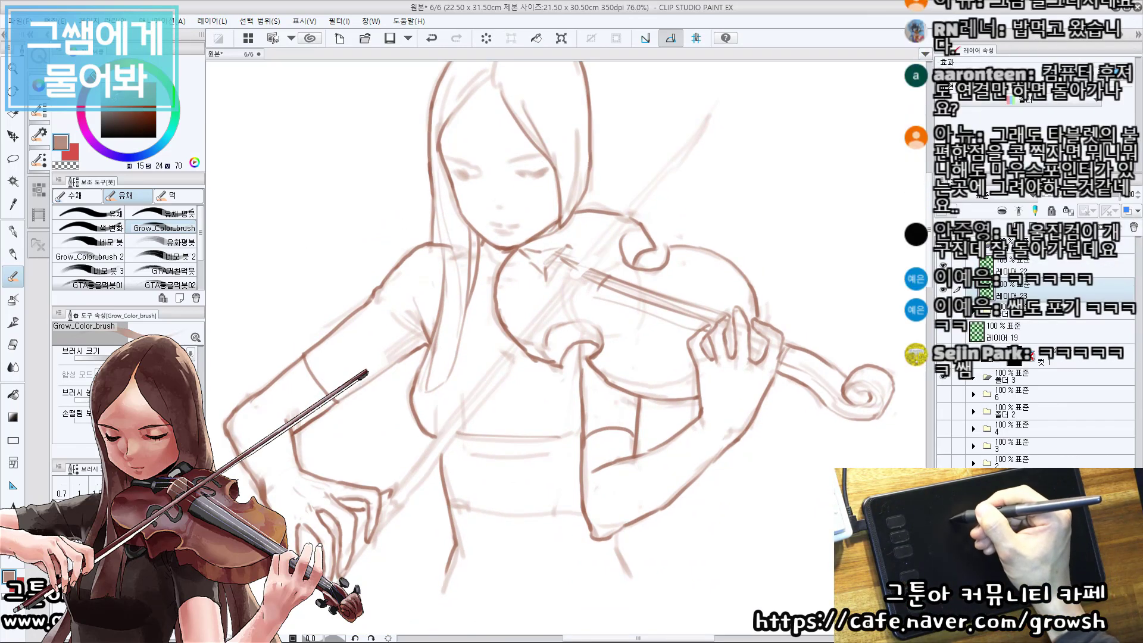
{"action": "left_click_drag", "start_coordinate": [477, 288], "coordinate": [469, 265]}
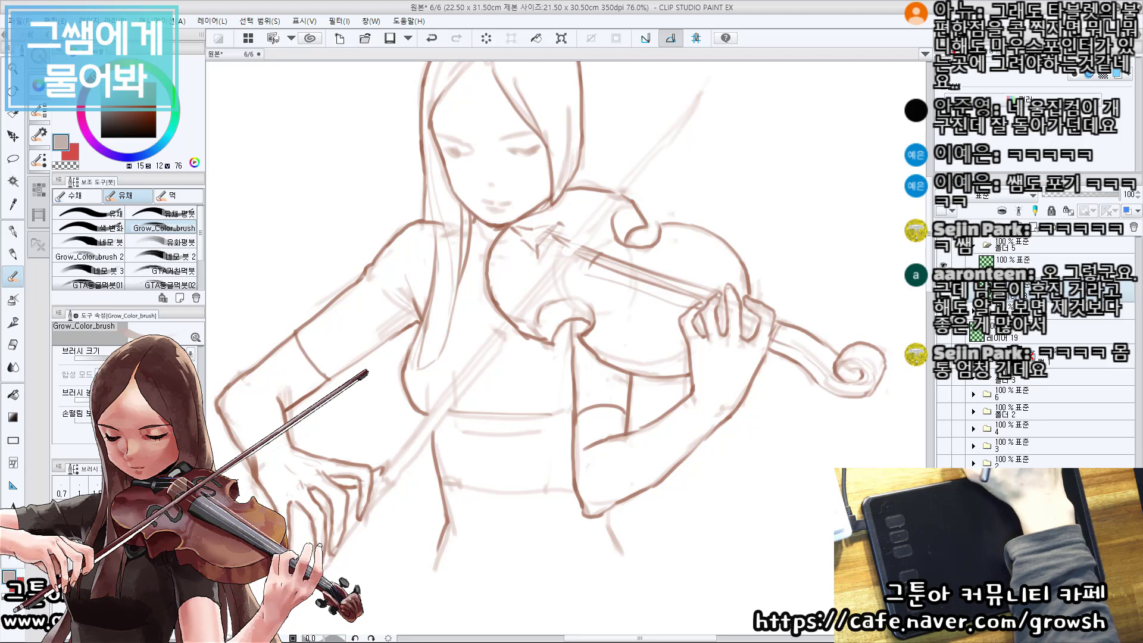
Shade the long hair beside the face on the bowing-arm side, from the temple down to the neck, in the muted light brown.
{"action": "left_click_drag", "start_coordinate": [709, 138], "coordinate": [728, 161]}
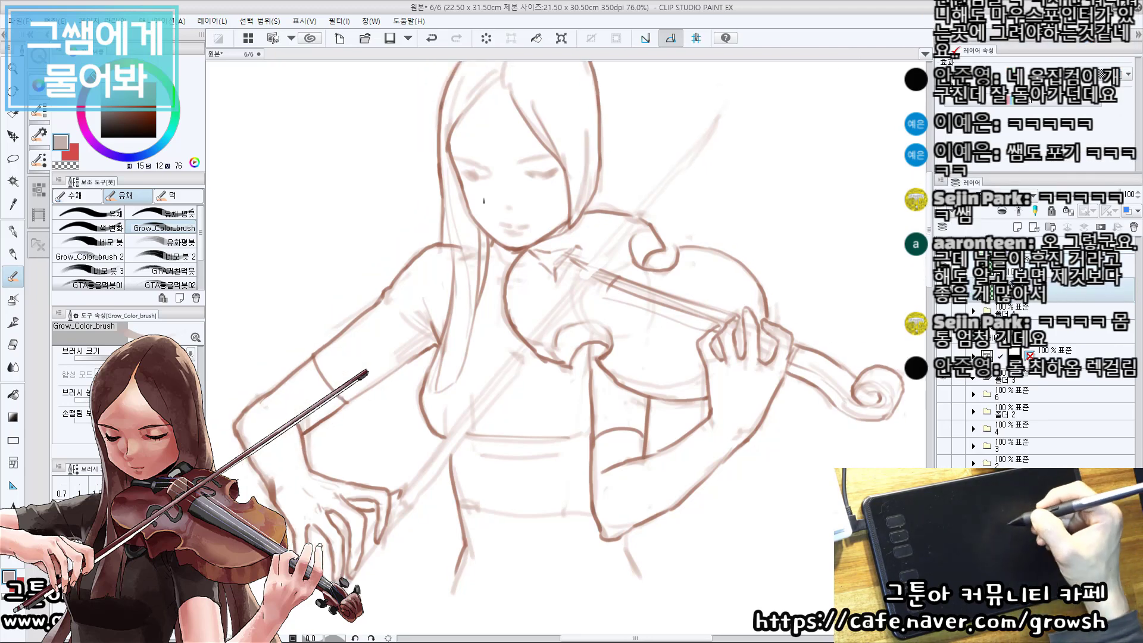
{"action": "left_click_drag", "start_coordinate": [450, 194], "coordinate": [442, 203]}
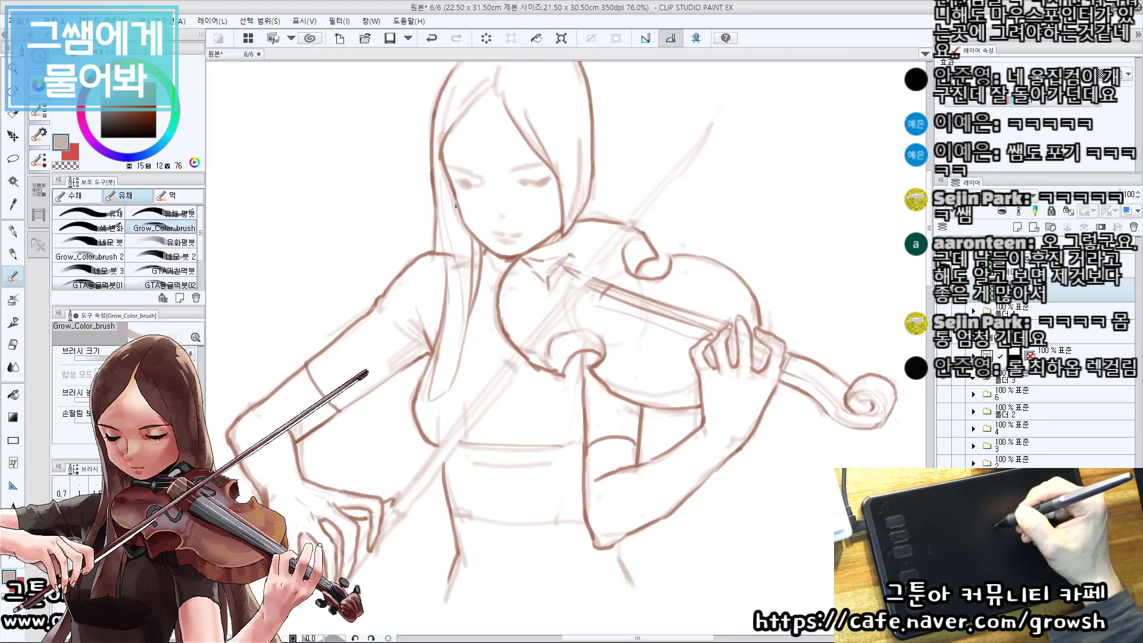
{"action": "mouse_move", "coordinate": [440, 159]}
{"action": "left_mouse_down"}
{"action": "mouse_move", "coordinate": [446, 194]}
{"action": "mouse_move", "coordinate": [441, 162]}
{"action": "mouse_move", "coordinate": [450, 236]}
{"action": "left_mouse_up"}
{"action": "key", "text": "ctrl+z"}
{"action": "left_click_drag", "start_coordinate": [443, 165], "coordinate": [462, 241]}
{"action": "mouse_move", "coordinate": [445, 203]}
{"action": "left_mouse_down"}
{"action": "mouse_move", "coordinate": [454, 247]}
{"action": "mouse_move", "coordinate": [470, 251]}
{"action": "left_mouse_up"}
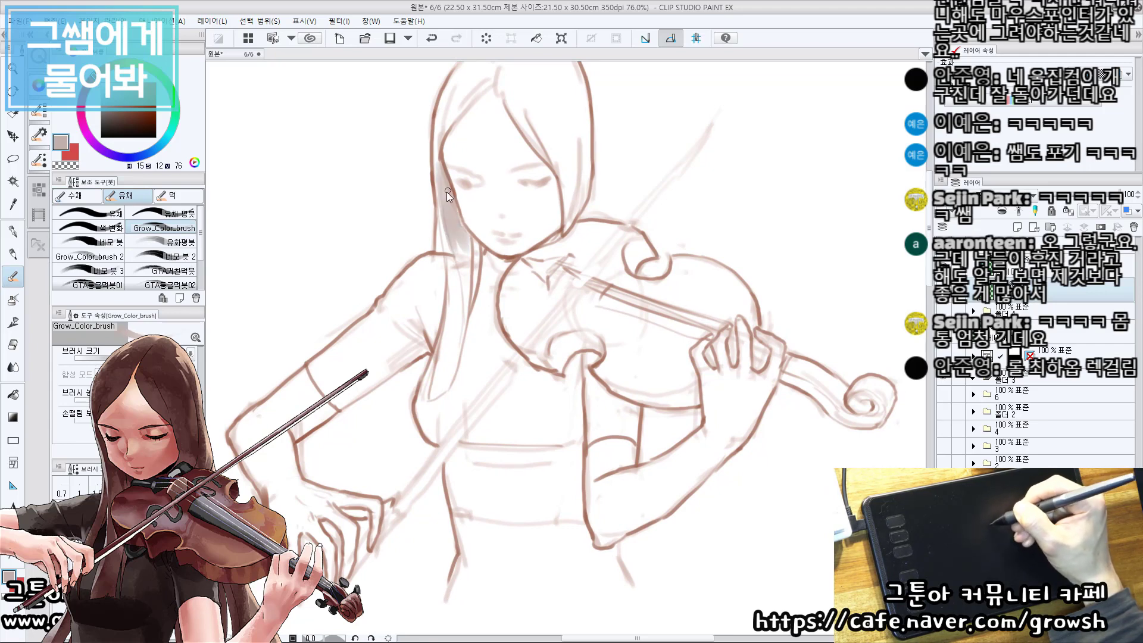
{"action": "left_click_drag", "start_coordinate": [440, 167], "coordinate": [462, 263]}
{"action": "mouse_move", "coordinate": [462, 248]}
{"action": "left_mouse_down"}
{"action": "mouse_move", "coordinate": [468, 265]}
{"action": "mouse_move", "coordinate": [476, 248]}
{"action": "left_mouse_up"}
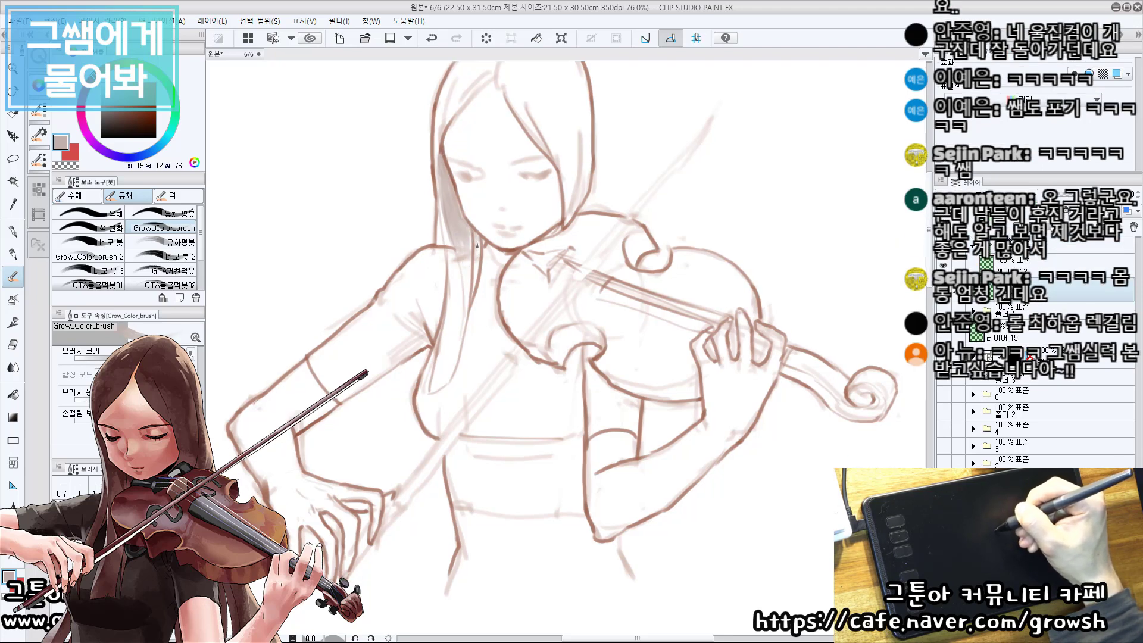
{"action": "left_click_drag", "start_coordinate": [477, 245], "coordinate": [476, 232]}
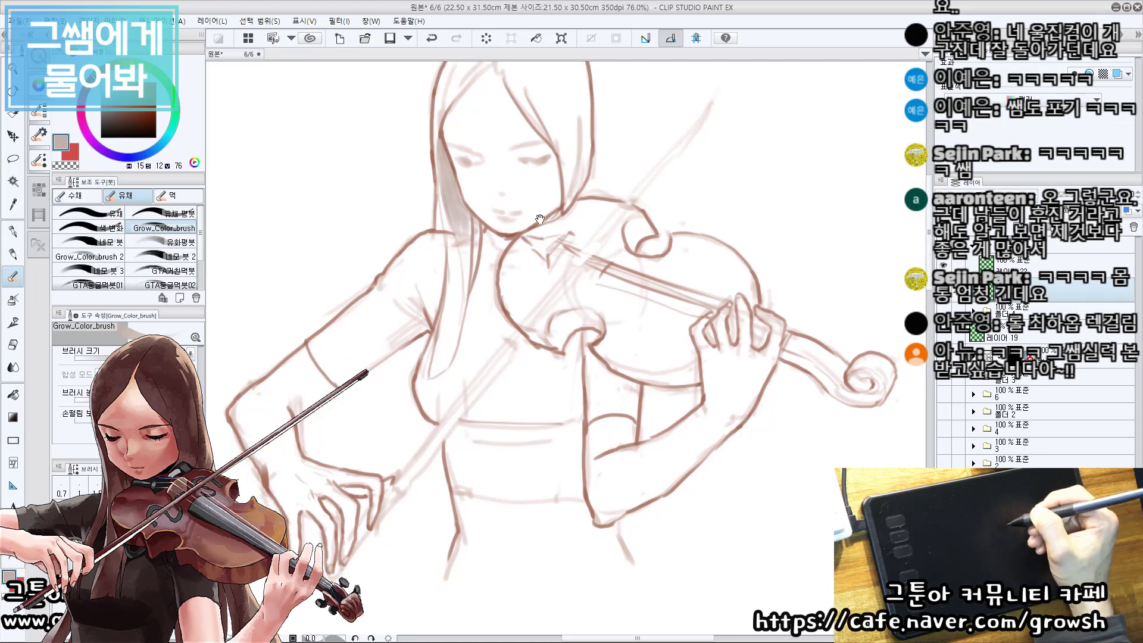
Shade the lower hair along the cheek and jaw on the violin side of the face.
{"action": "left_click_drag", "start_coordinate": [539, 219], "coordinate": [539, 194]}
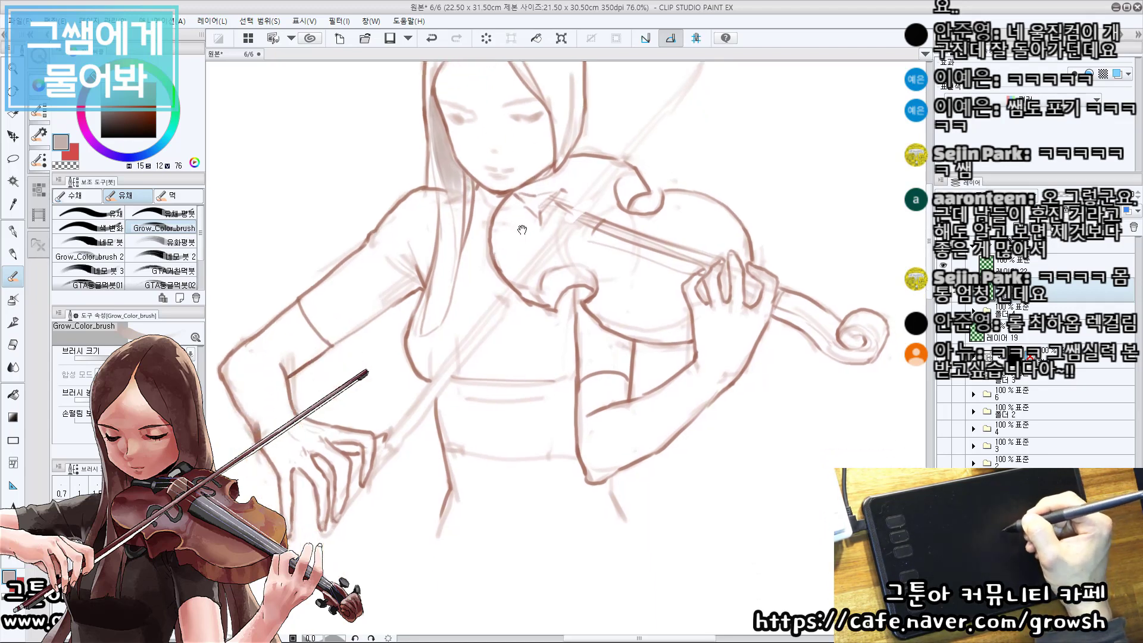
{"action": "left_click_drag", "start_coordinate": [529, 262], "coordinate": [513, 208]}
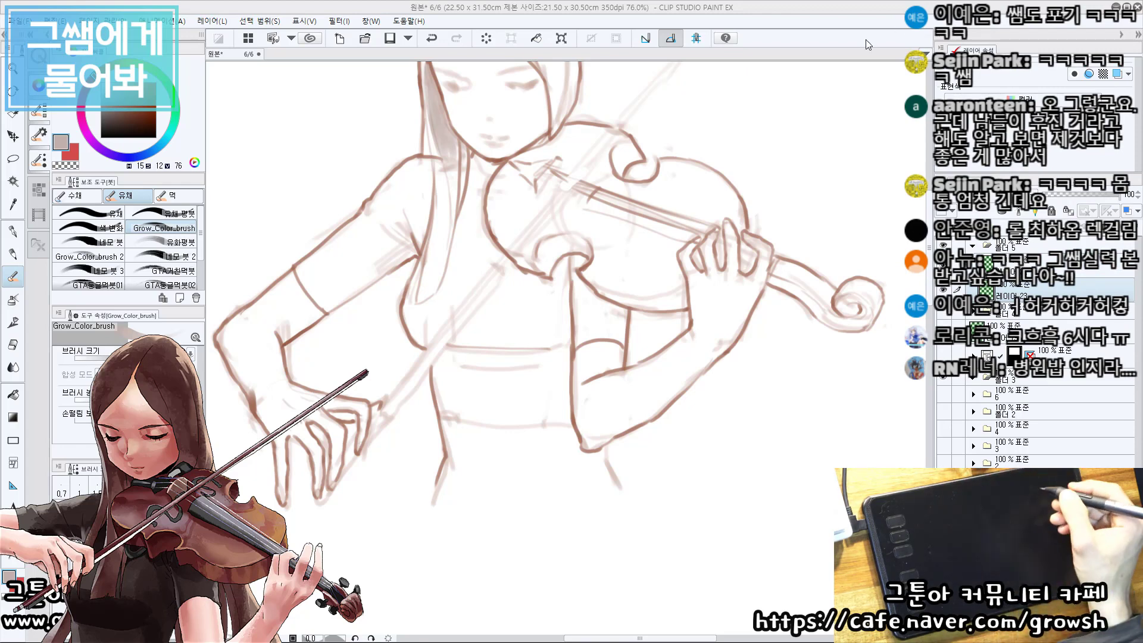
{"action": "left_click_drag", "start_coordinate": [550, 90], "coordinate": [548, 229]}
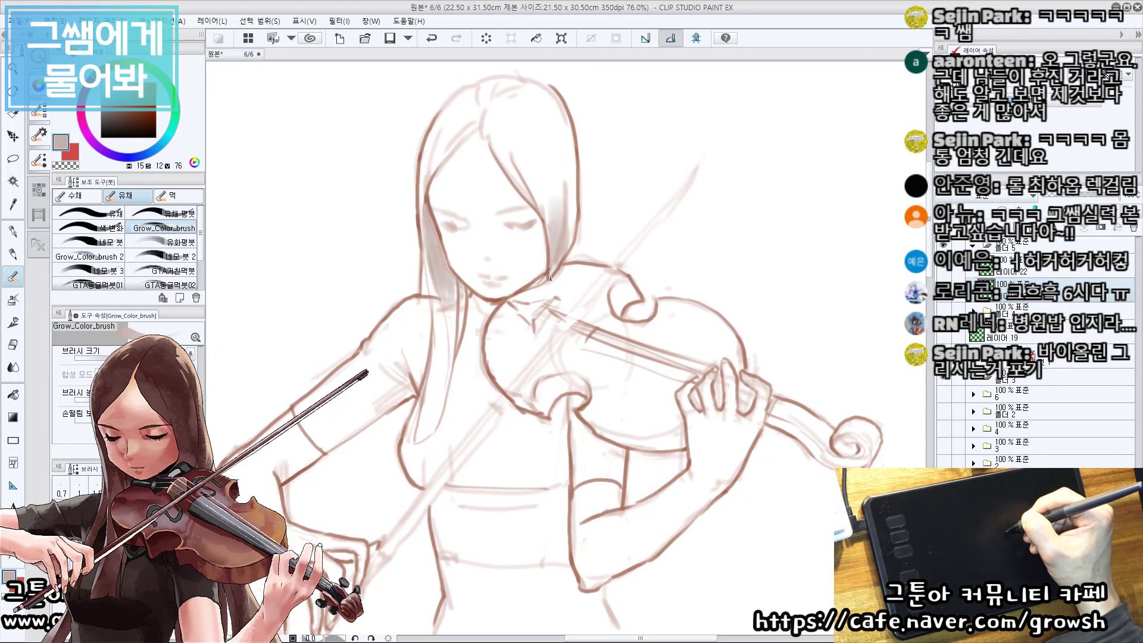
{"action": "mouse_move", "coordinate": [576, 201]}
{"action": "left_mouse_down"}
{"action": "mouse_move", "coordinate": [571, 241]}
{"action": "mouse_move", "coordinate": [531, 248]}
{"action": "left_mouse_up"}
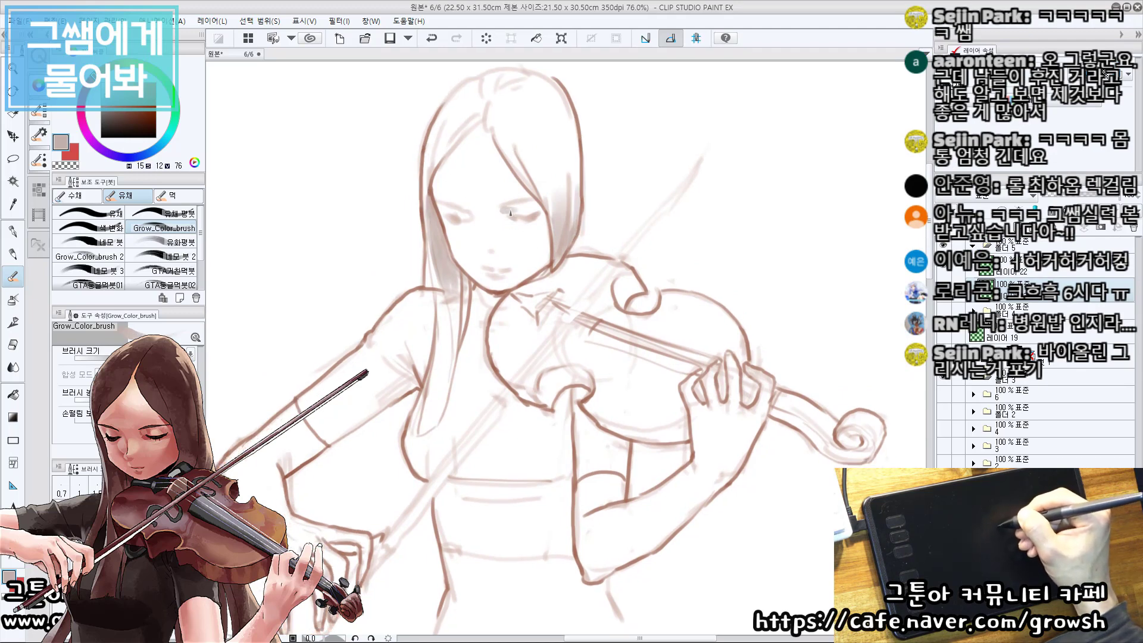
Add soft shading to the eyes and lay a shadow on the neck and hair below the chin.
{"action": "key", "text": "ctrl+z"}
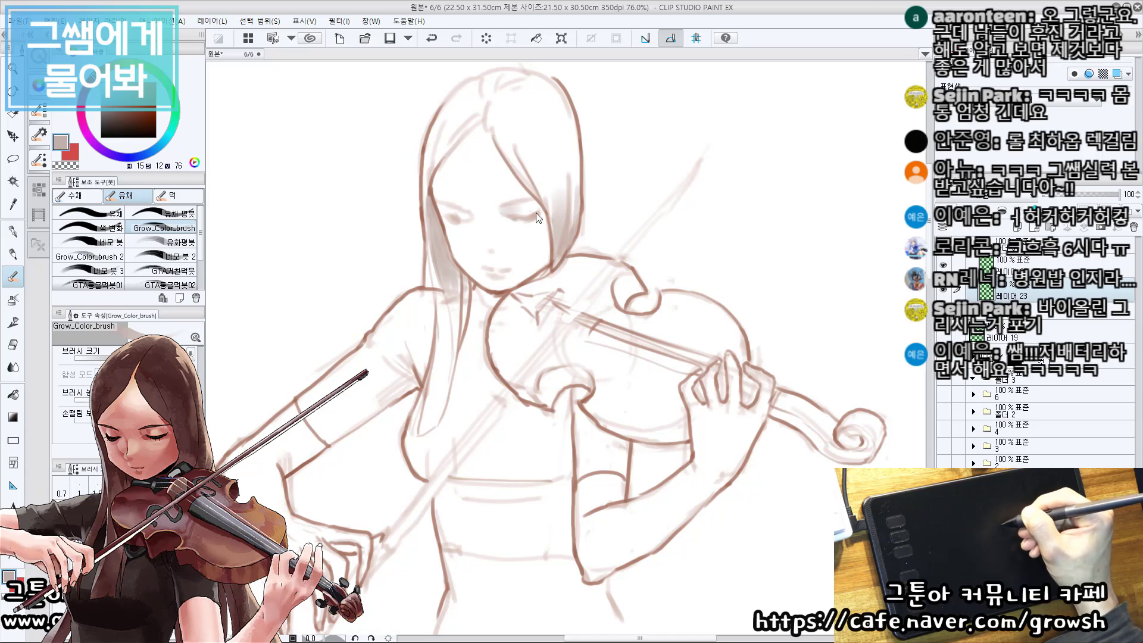
{"action": "left_click_drag", "start_coordinate": [452, 222], "coordinate": [470, 218]}
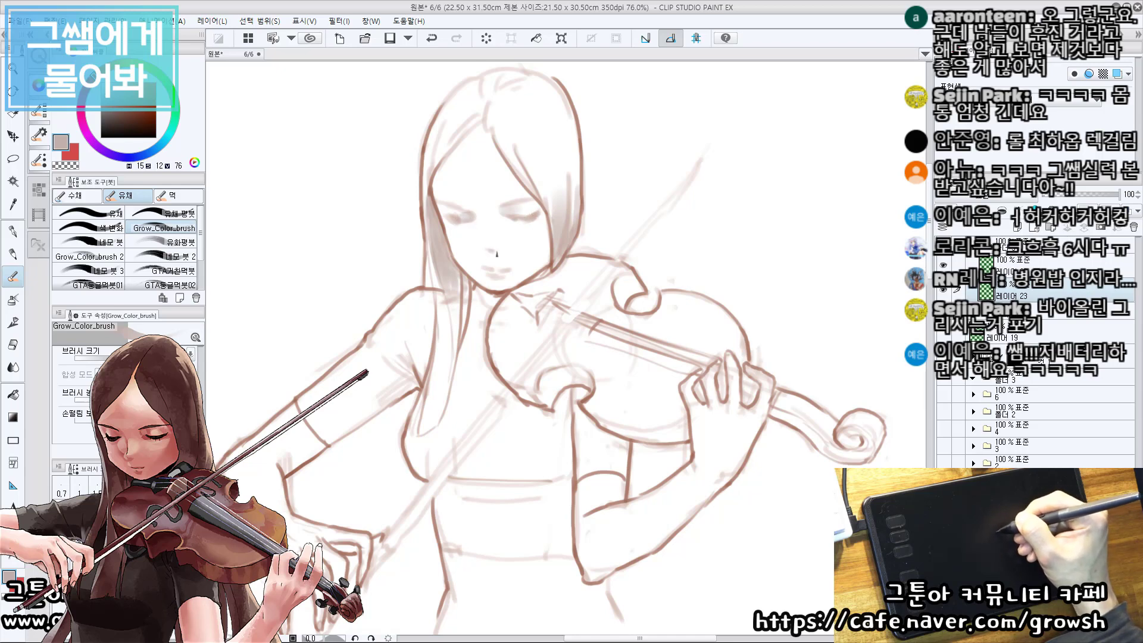
{"action": "mouse_move", "coordinate": [513, 282]}
{"action": "left_mouse_down"}
{"action": "mouse_move", "coordinate": [506, 254]}
{"action": "mouse_move", "coordinate": [468, 259]}
{"action": "mouse_move", "coordinate": [465, 293]}
{"action": "mouse_move", "coordinate": [463, 249]}
{"action": "mouse_move", "coordinate": [490, 256]}
{"action": "mouse_move", "coordinate": [472, 289]}
{"action": "mouse_move", "coordinate": [493, 261]}
{"action": "left_mouse_up"}
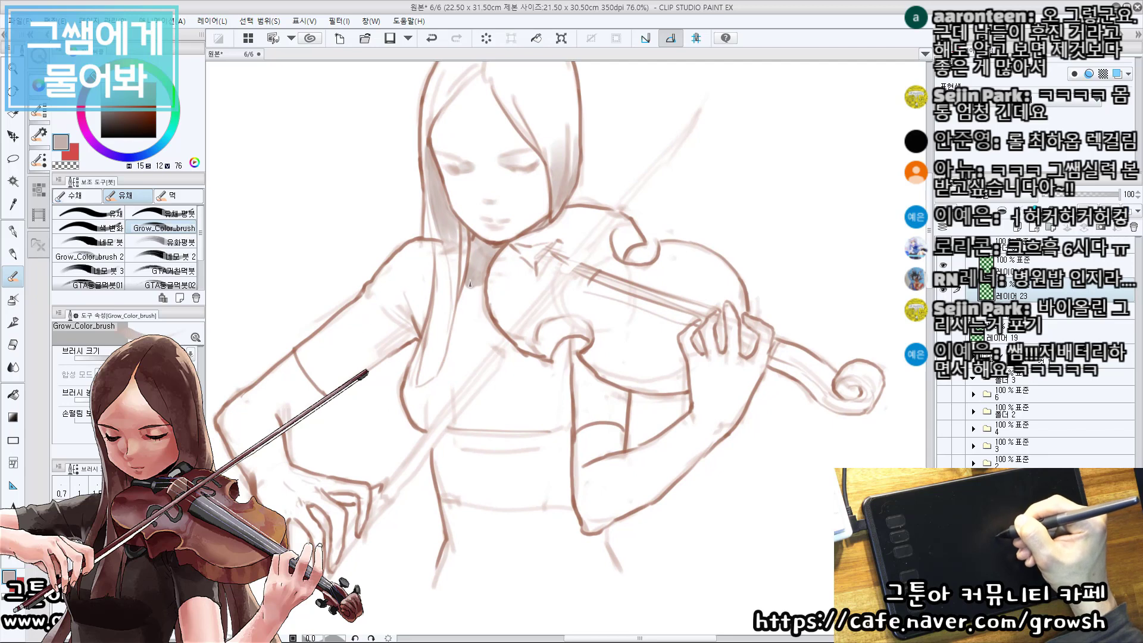
{"action": "left_click_drag", "start_coordinate": [423, 249], "coordinate": [429, 263]}
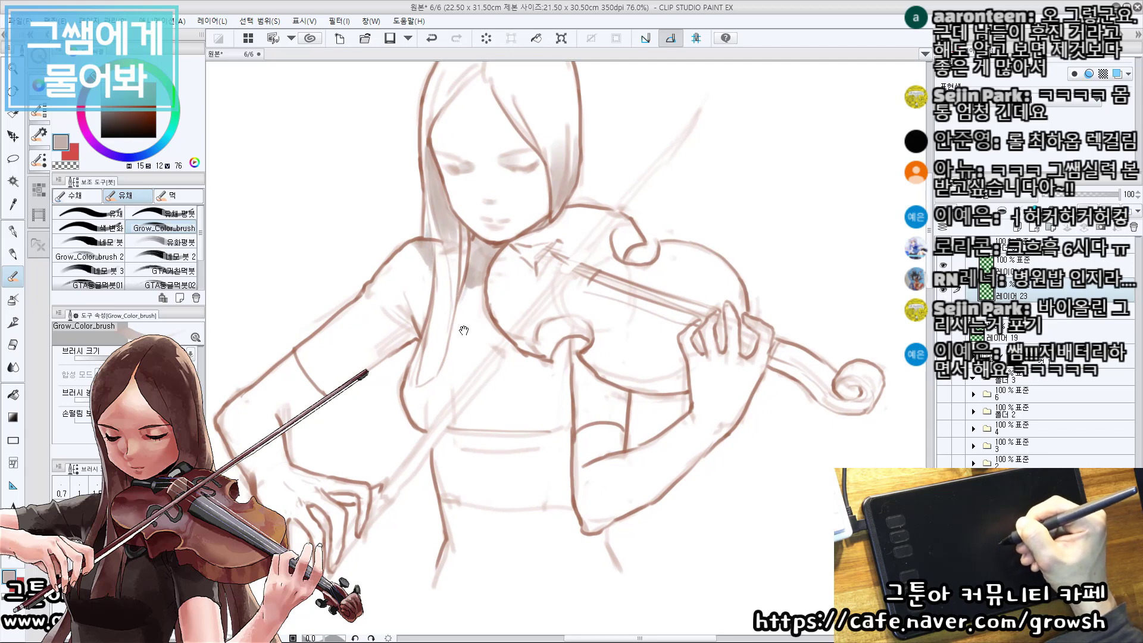
{"action": "left_click_drag", "start_coordinate": [464, 330], "coordinate": [471, 300]}
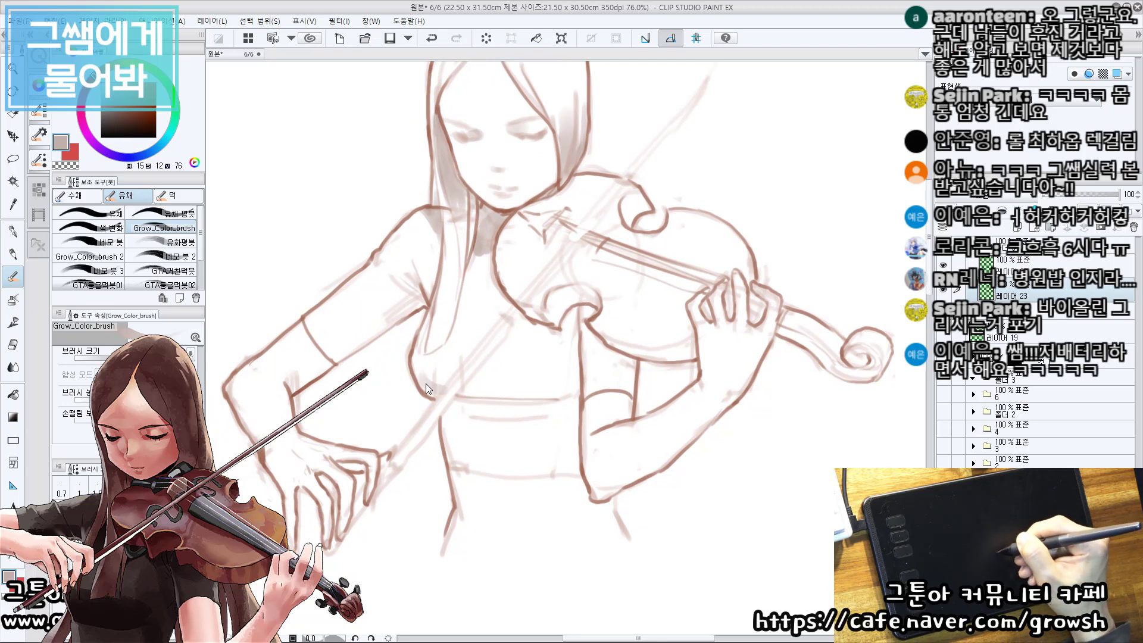
Shade a horizontal shadow band across the lower bust of the top, reworking the stroke for softer coverage.
{"action": "mouse_move", "coordinate": [432, 379]}
{"action": "left_mouse_down"}
{"action": "mouse_move", "coordinate": [503, 386]}
{"action": "mouse_move", "coordinate": [508, 413]}
{"action": "left_mouse_up"}
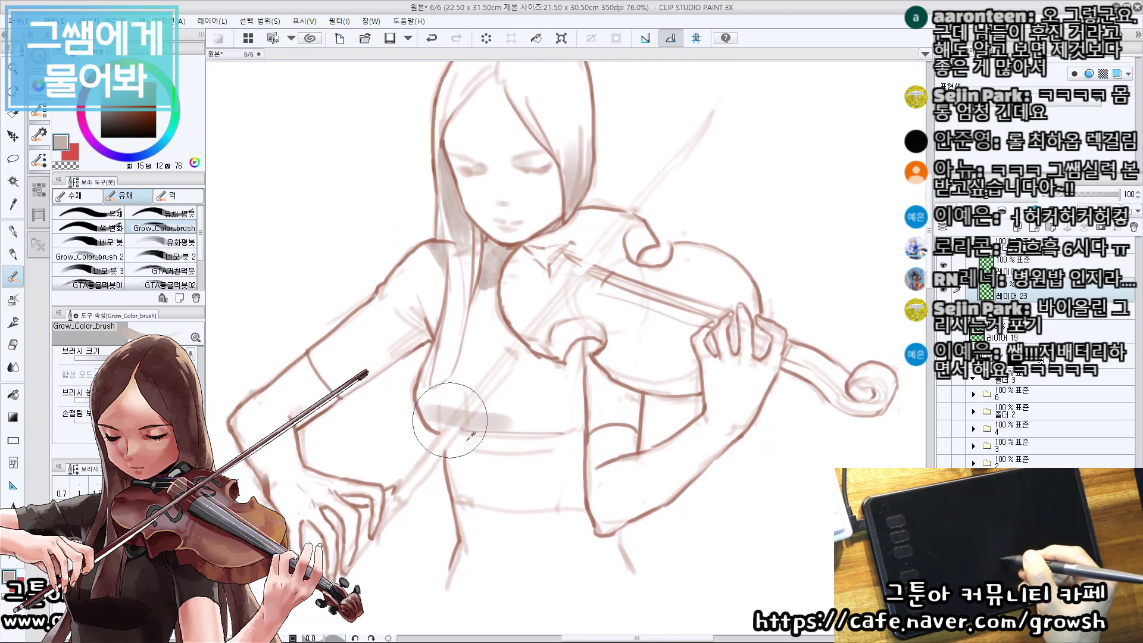
{"action": "mouse_move", "coordinate": [440, 428]}
{"action": "left_mouse_down"}
{"action": "mouse_move", "coordinate": [509, 423]}
{"action": "mouse_move", "coordinate": [474, 417]}
{"action": "mouse_move", "coordinate": [580, 428]}
{"action": "mouse_move", "coordinate": [532, 429]}
{"action": "mouse_move", "coordinate": [555, 435]}
{"action": "left_mouse_up"}
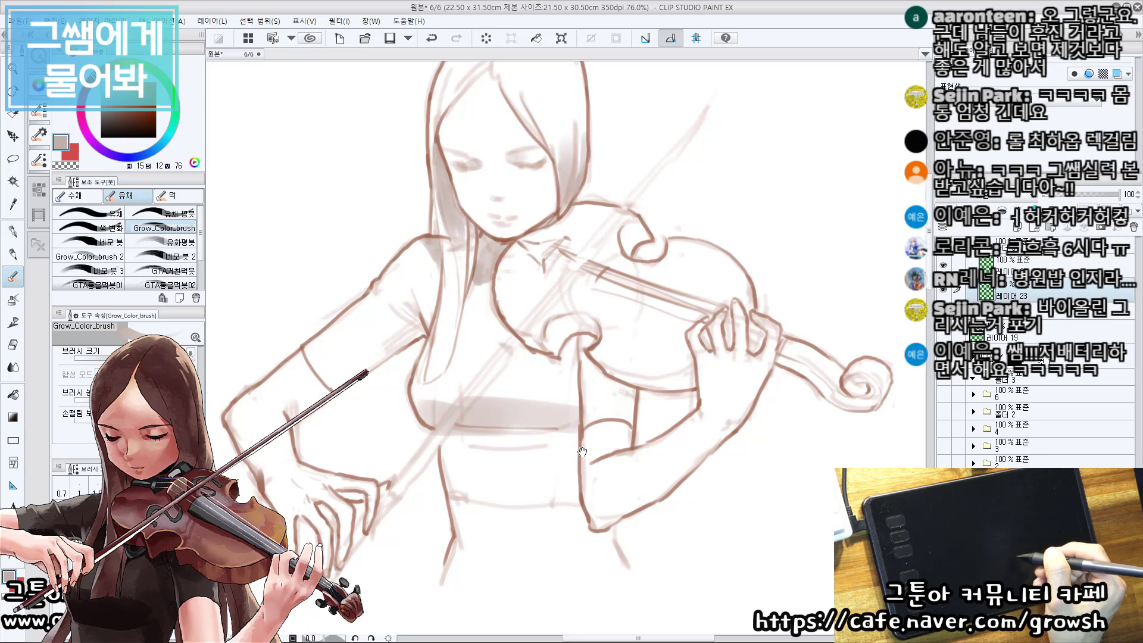
{"action": "mouse_move", "coordinate": [586, 451]}
{"action": "left_mouse_down"}
{"action": "mouse_move", "coordinate": [574, 445]}
{"action": "mouse_move", "coordinate": [575, 421]}
{"action": "mouse_move", "coordinate": [589, 442]}
{"action": "left_mouse_up"}
{"action": "key", "text": "ctrl+z"}
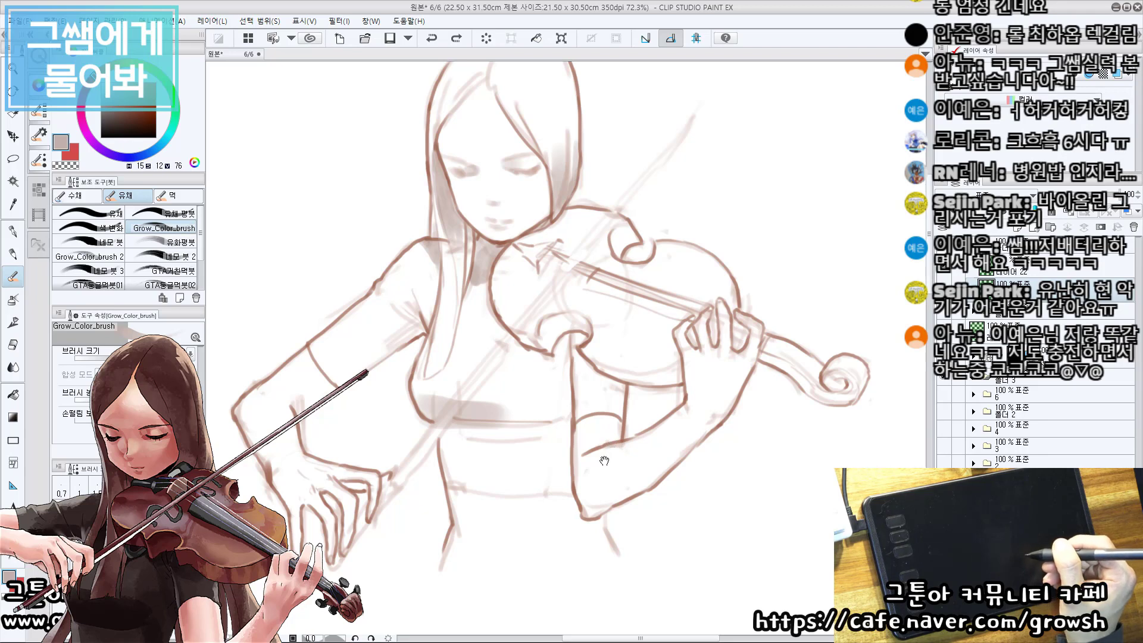
{"action": "mouse_move", "coordinate": [643, 426]}
{"action": "left_mouse_down"}
{"action": "mouse_move", "coordinate": [569, 422]}
{"action": "mouse_move", "coordinate": [588, 424]}
{"action": "left_mouse_up"}
{"action": "mouse_move", "coordinate": [480, 381]}
{"action": "left_mouse_down"}
{"action": "mouse_move", "coordinate": [504, 432]}
{"action": "mouse_move", "coordinate": [456, 425]}
{"action": "mouse_move", "coordinate": [543, 436]}
{"action": "left_mouse_up"}
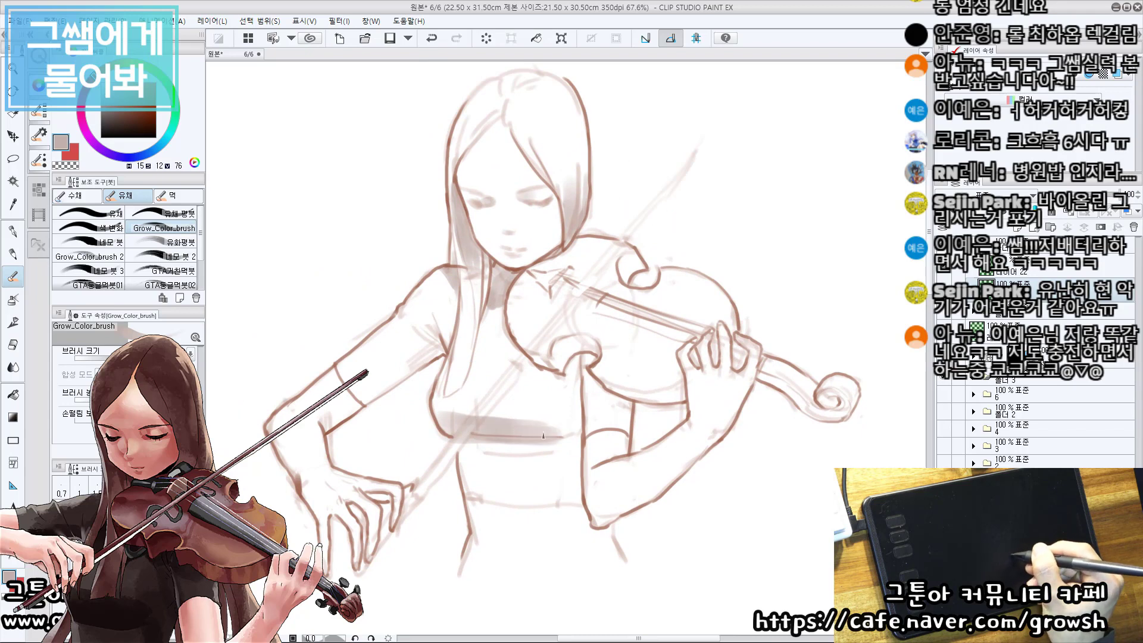
{"action": "mouse_move", "coordinate": [476, 425]}
{"action": "left_mouse_down"}
{"action": "mouse_move", "coordinate": [580, 428]}
{"action": "mouse_move", "coordinate": [550, 453]}
{"action": "mouse_move", "coordinate": [546, 408]}
{"action": "mouse_move", "coordinate": [541, 419]}
{"action": "left_mouse_up"}
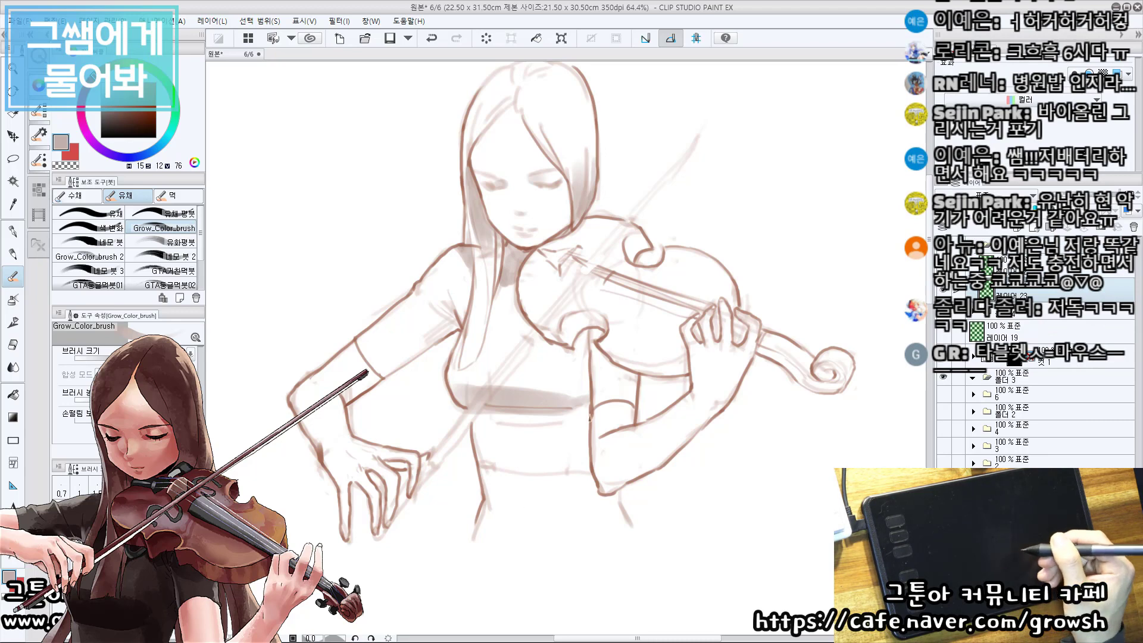
Shade the shirt fold just below the bust and the cast shadows on the top and sleeve beneath the violin.
{"action": "left_click_drag", "start_coordinate": [652, 428], "coordinate": [653, 430]}
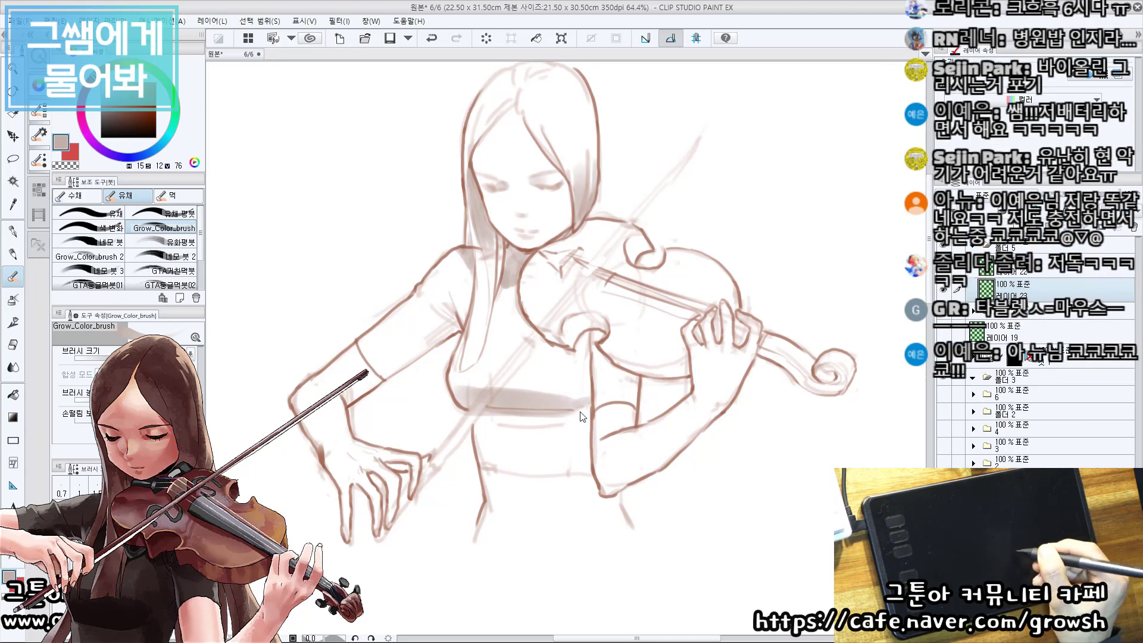
{"action": "left_click_drag", "start_coordinate": [586, 412], "coordinate": [477, 420]}
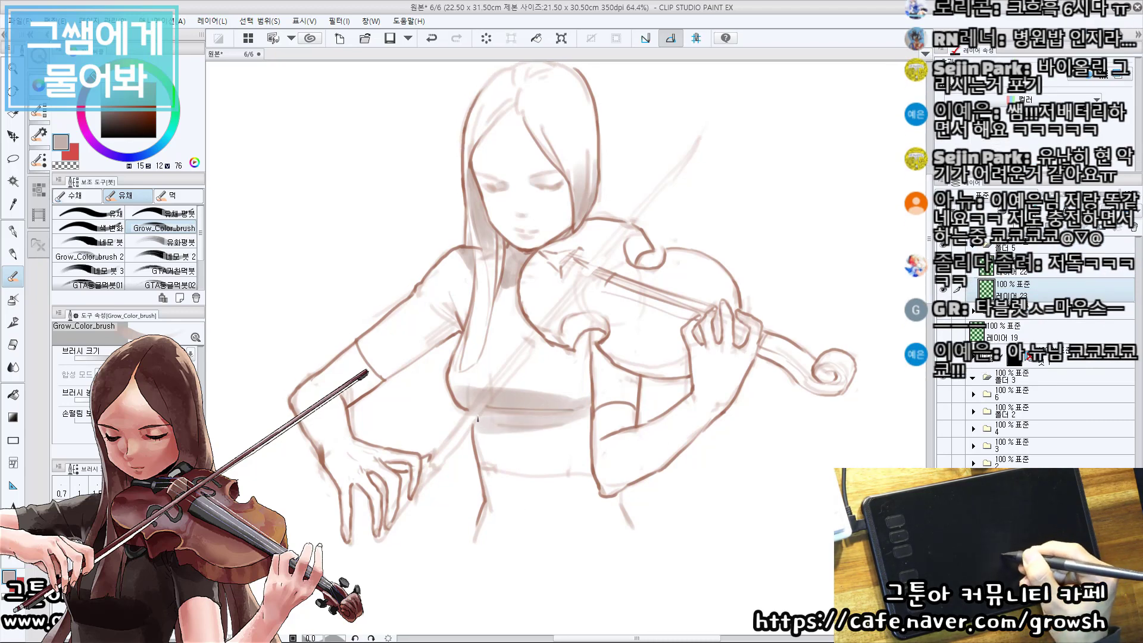
{"action": "left_click_drag", "start_coordinate": [616, 357], "coordinate": [601, 383]}
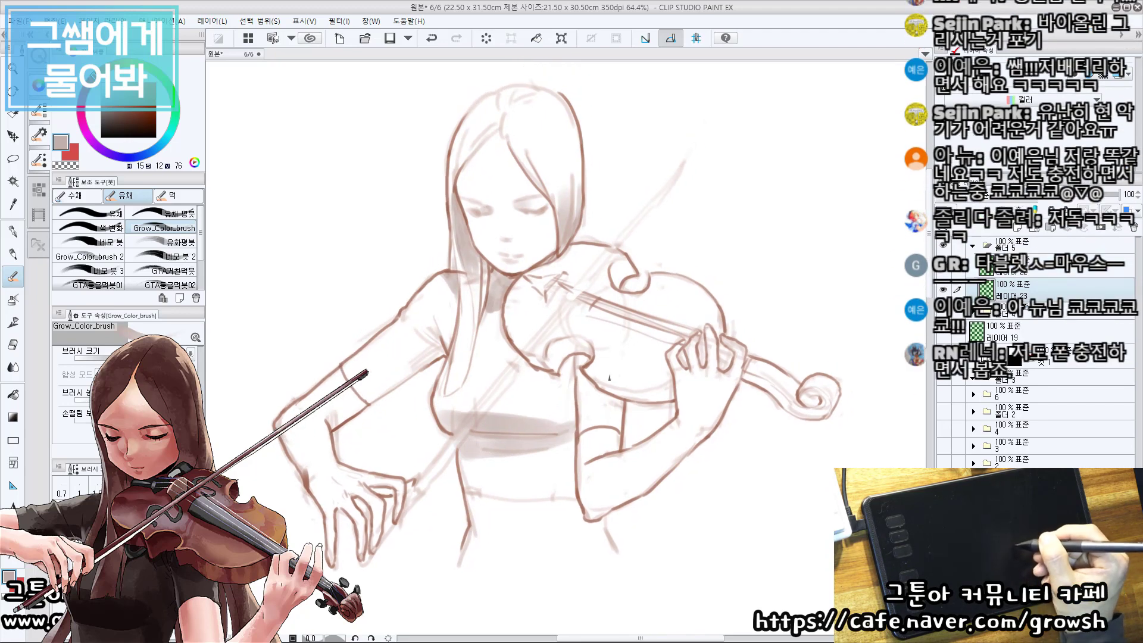
{"action": "left_click_drag", "start_coordinate": [611, 365], "coordinate": [562, 440]}
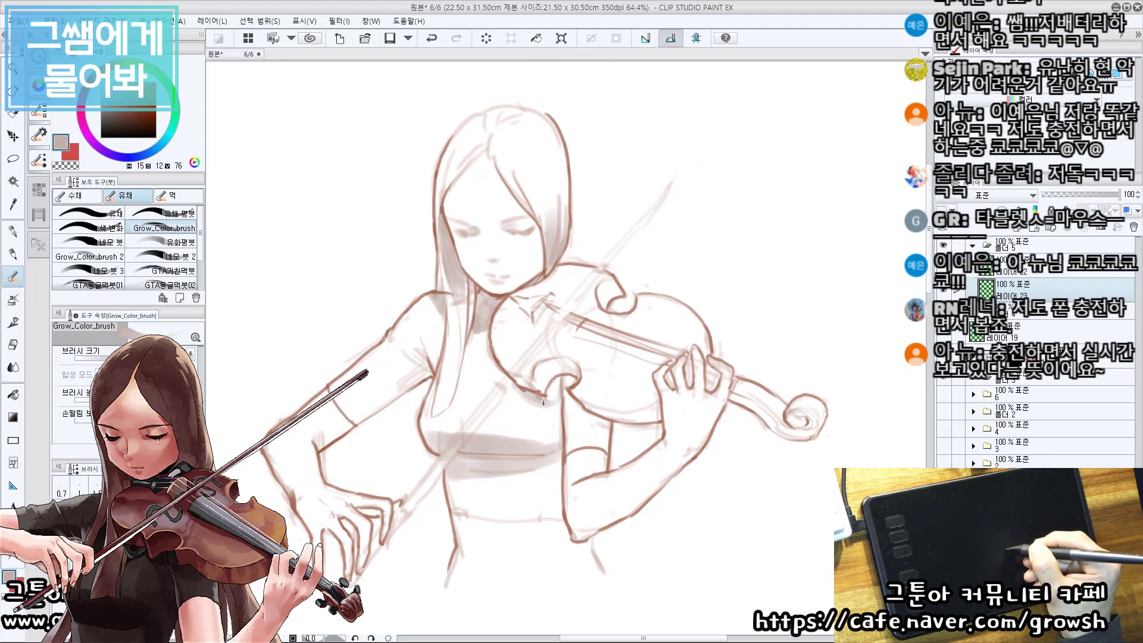
{"action": "mouse_move", "coordinate": [561, 391]}
{"action": "left_mouse_down"}
{"action": "mouse_move", "coordinate": [572, 371]}
{"action": "mouse_move", "coordinate": [560, 394]}
{"action": "left_mouse_up"}
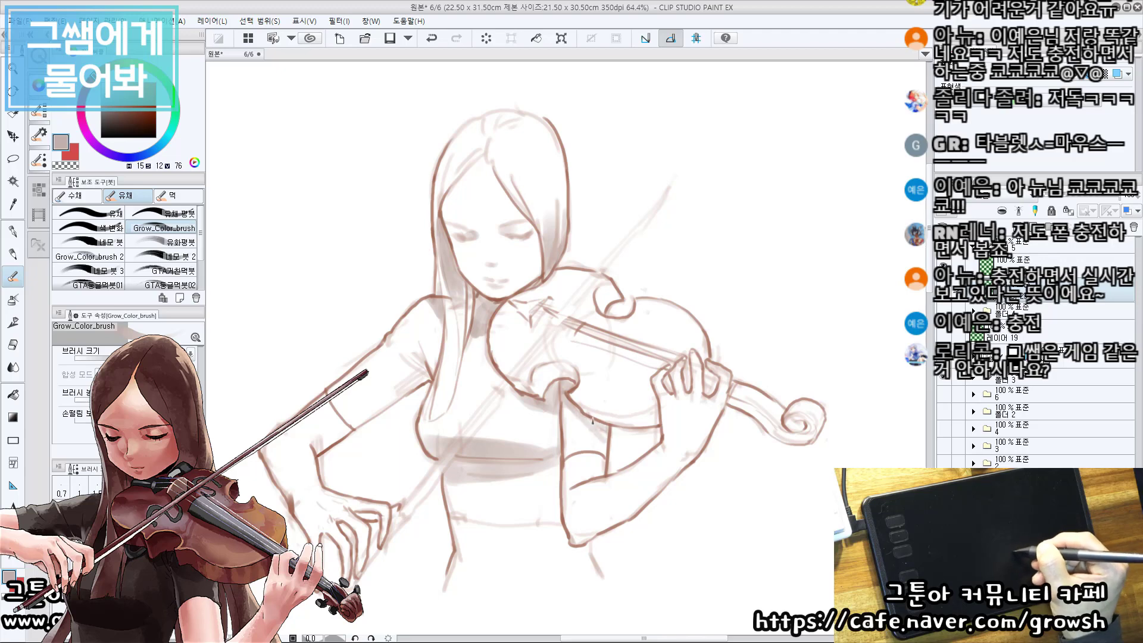
{"action": "left_click_drag", "start_coordinate": [604, 434], "coordinate": [638, 445]}
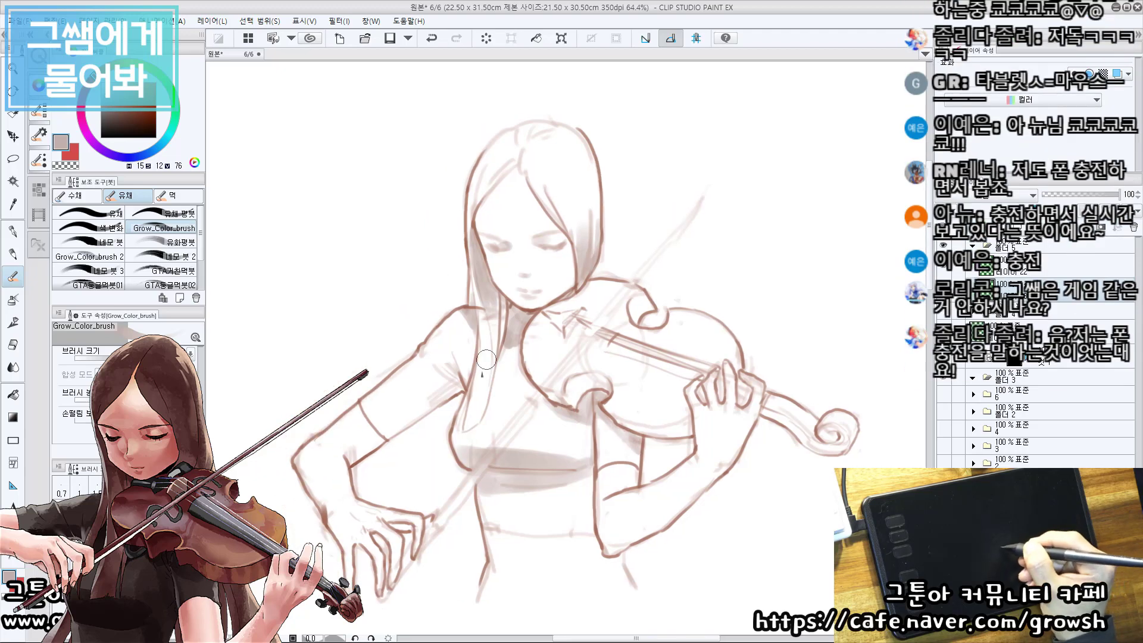
Shade the armpit folds on the bowing arm's sleeve, redoing the first strokes.
{"action": "mouse_move", "coordinate": [459, 386]}
{"action": "left_mouse_down"}
{"action": "mouse_move", "coordinate": [411, 385]}
{"action": "mouse_move", "coordinate": [435, 363]}
{"action": "left_mouse_up"}
{"action": "key", "text": "ctrl+z"}
{"action": "key", "text": "ctrl+z"}
{"action": "mouse_move", "coordinate": [448, 386]}
{"action": "left_mouse_down"}
{"action": "mouse_move", "coordinate": [429, 375]}
{"action": "mouse_move", "coordinate": [464, 386]}
{"action": "left_mouse_up"}
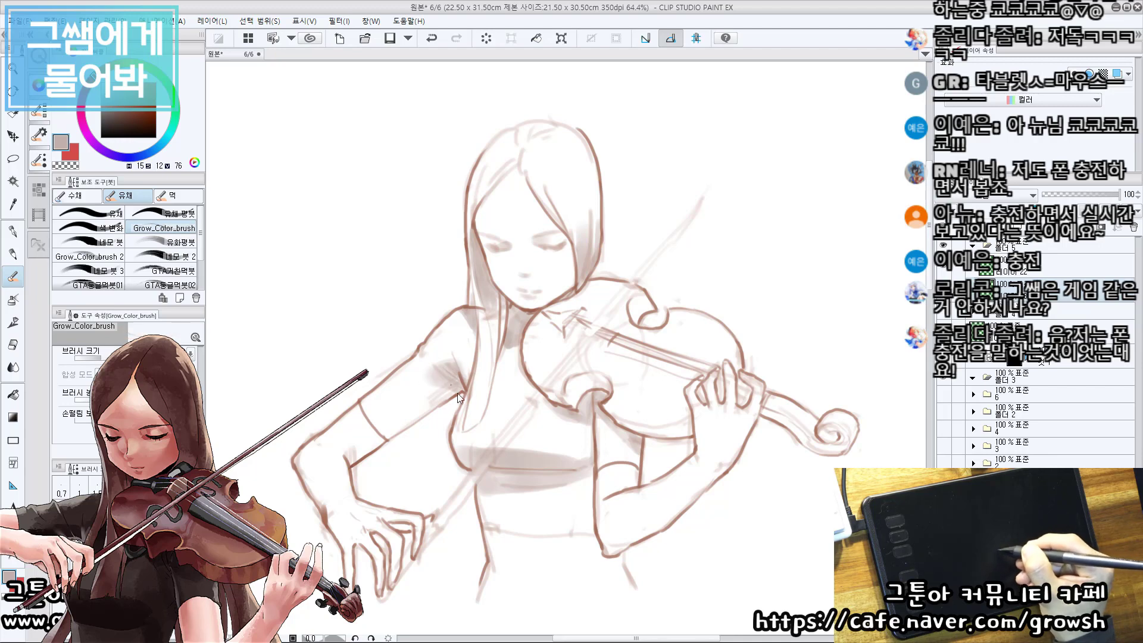
Shade the underside of the bowing arm and its wrist, and lighten part of the wrist shading with white.
{"action": "mouse_move", "coordinate": [388, 438]}
{"action": "left_mouse_down"}
{"action": "mouse_move", "coordinate": [455, 395]}
{"action": "mouse_move", "coordinate": [411, 410]}
{"action": "left_mouse_up"}
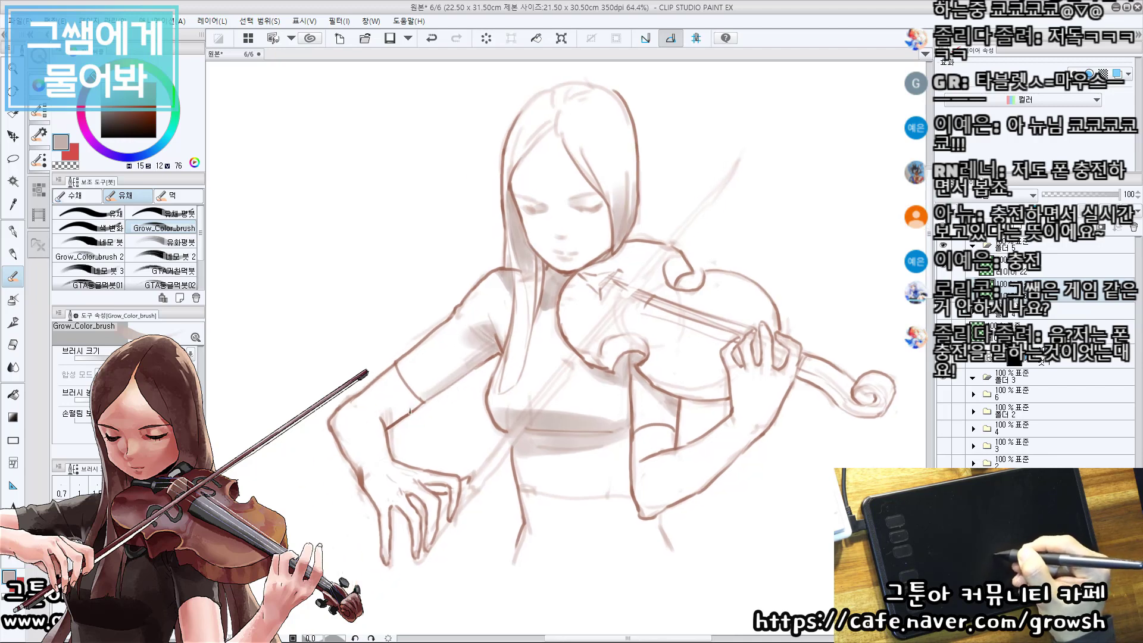
{"action": "left_click_drag", "start_coordinate": [449, 456], "coordinate": [443, 415]}
{"action": "mouse_move", "coordinate": [388, 408]}
{"action": "left_mouse_down"}
{"action": "mouse_move", "coordinate": [374, 424]}
{"action": "mouse_move", "coordinate": [367, 417]}
{"action": "mouse_move", "coordinate": [380, 399]}
{"action": "left_mouse_up"}
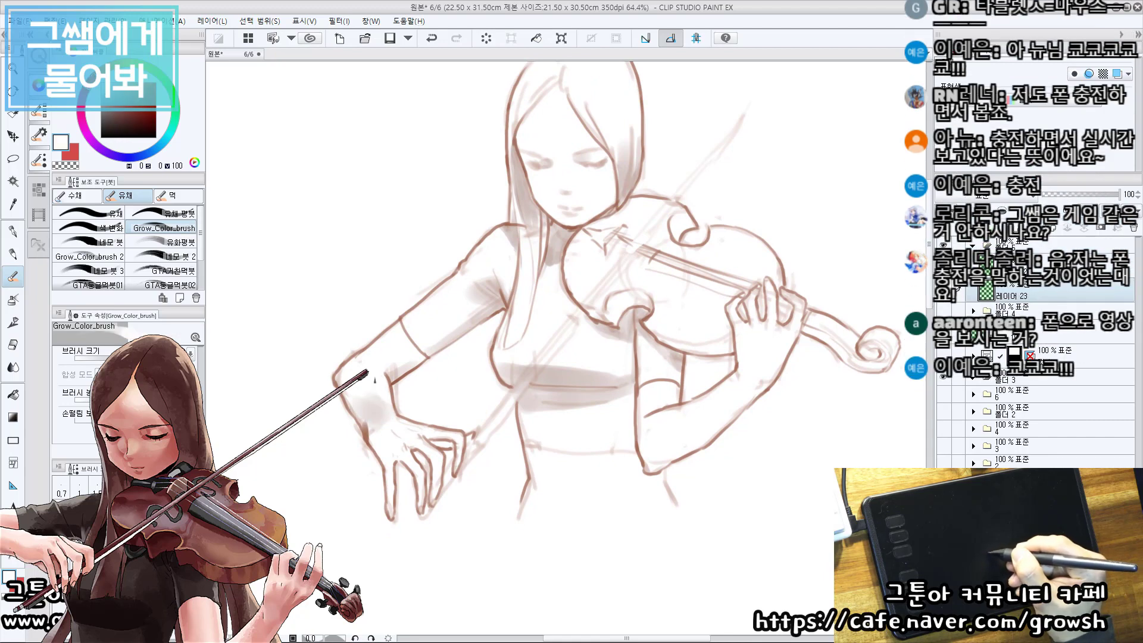
{"action": "left_click", "coordinate": [381, 401], "text": "alt"}
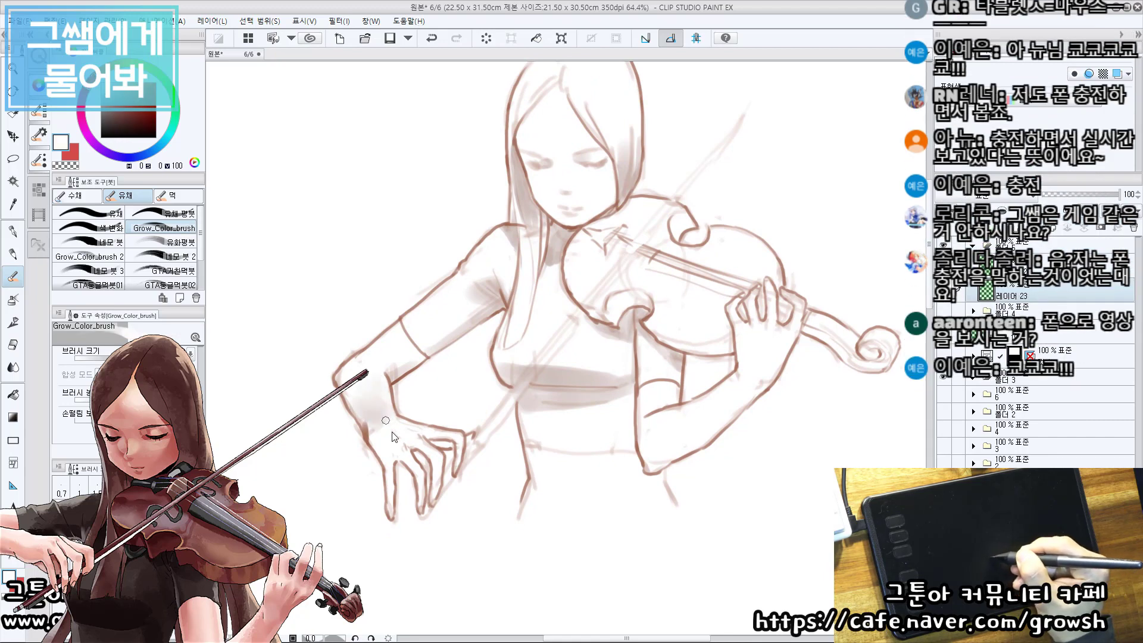
{"action": "key", "text": "ctrl+z"}
{"action": "mouse_move", "coordinate": [402, 434]}
{"action": "left_mouse_down"}
{"action": "mouse_move", "coordinate": [374, 400]}
{"action": "mouse_move", "coordinate": [358, 400]}
{"action": "left_mouse_up"}
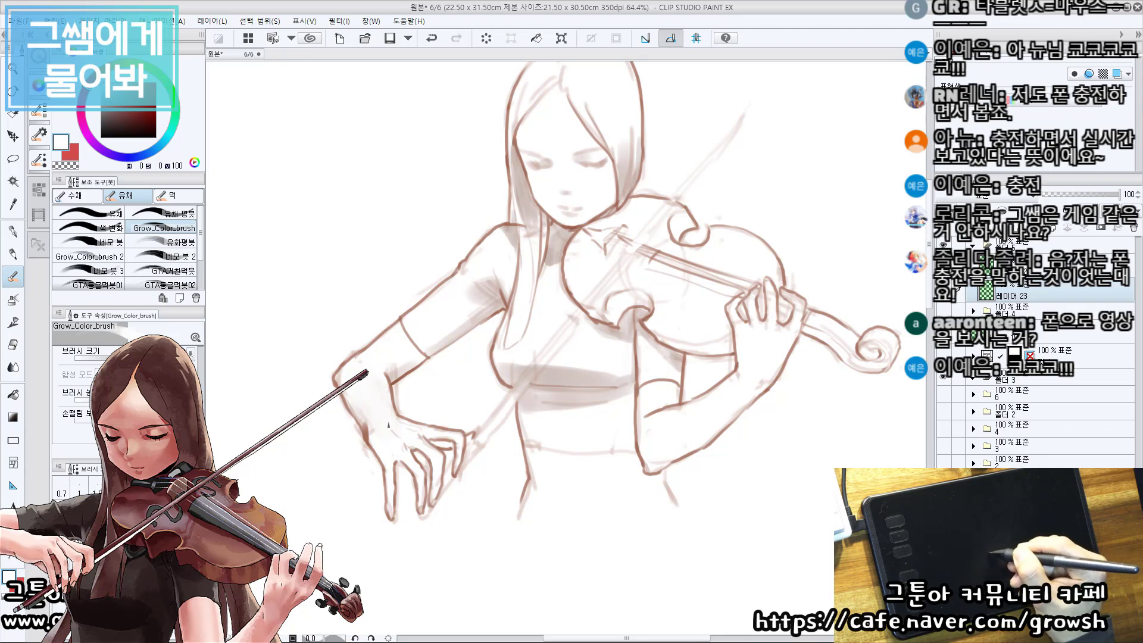
Pick a lighter grey-brown from the canvas and softly shade the bowing hand's fingers and the violin-holding hand and forearm.
{"action": "left_click", "coordinate": [584, 382], "text": "alt"}
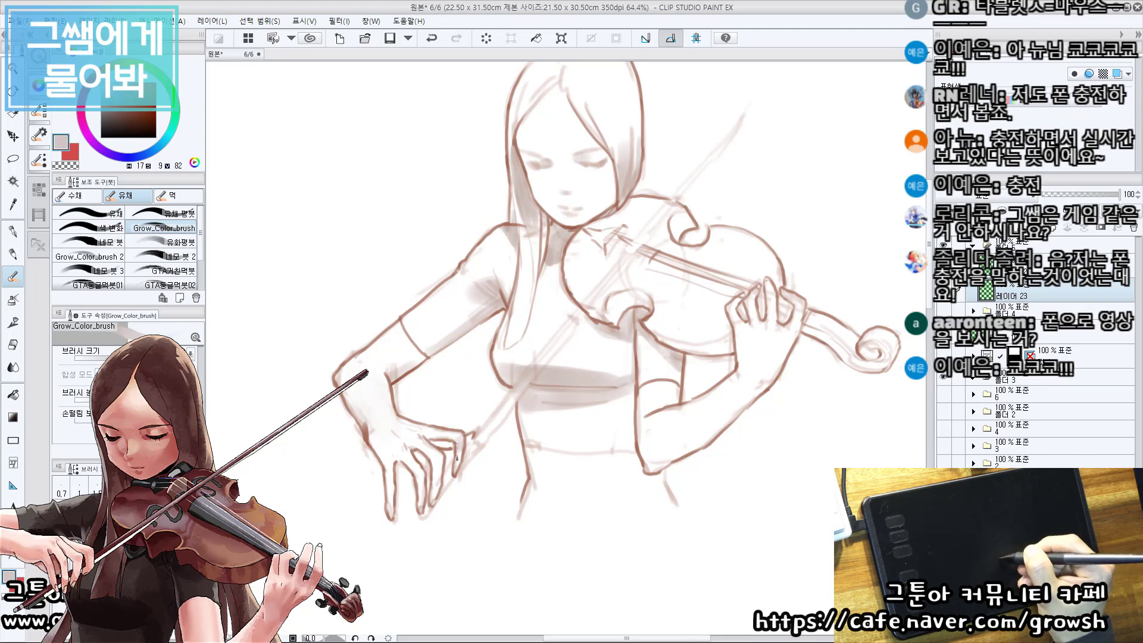
{"action": "left_click_drag", "start_coordinate": [457, 458], "coordinate": [417, 516]}
{"action": "left_click_drag", "start_coordinate": [700, 408], "coordinate": [631, 414]}
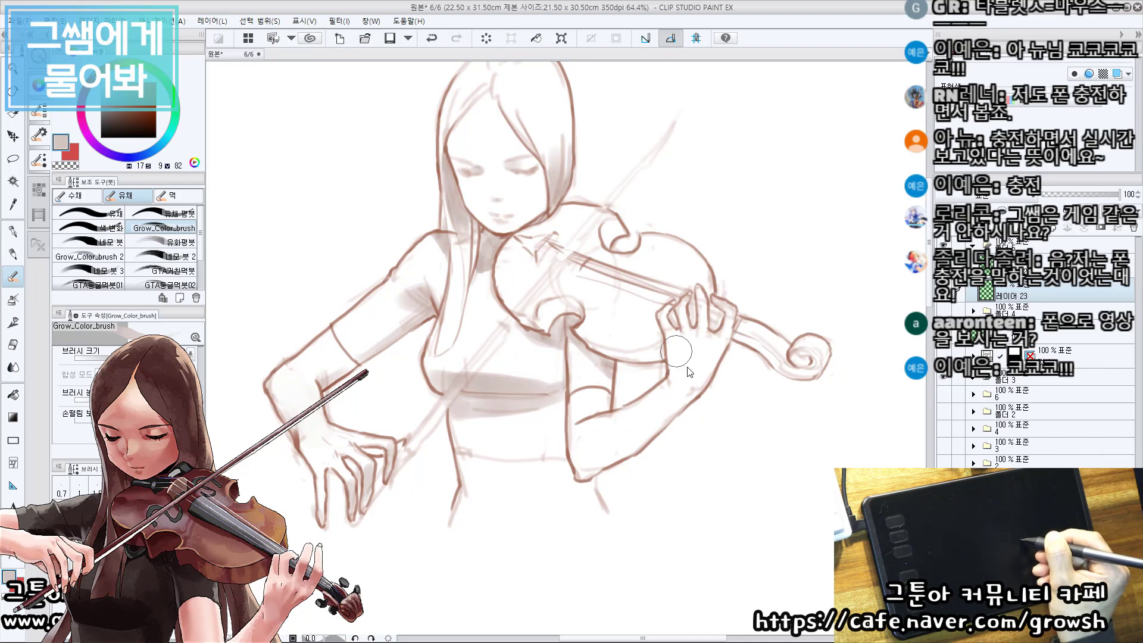
{"action": "mouse_move", "coordinate": [700, 299]}
{"action": "left_mouse_down"}
{"action": "mouse_move", "coordinate": [709, 323]}
{"action": "mouse_move", "coordinate": [662, 342]}
{"action": "mouse_move", "coordinate": [646, 384]}
{"action": "mouse_move", "coordinate": [566, 414]}
{"action": "mouse_move", "coordinate": [595, 430]}
{"action": "mouse_move", "coordinate": [589, 378]}
{"action": "mouse_move", "coordinate": [623, 421]}
{"action": "mouse_move", "coordinate": [619, 394]}
{"action": "mouse_move", "coordinate": [594, 408]}
{"action": "mouse_move", "coordinate": [594, 366]}
{"action": "left_mouse_up"}
{"action": "key", "text": "ctrl+z"}
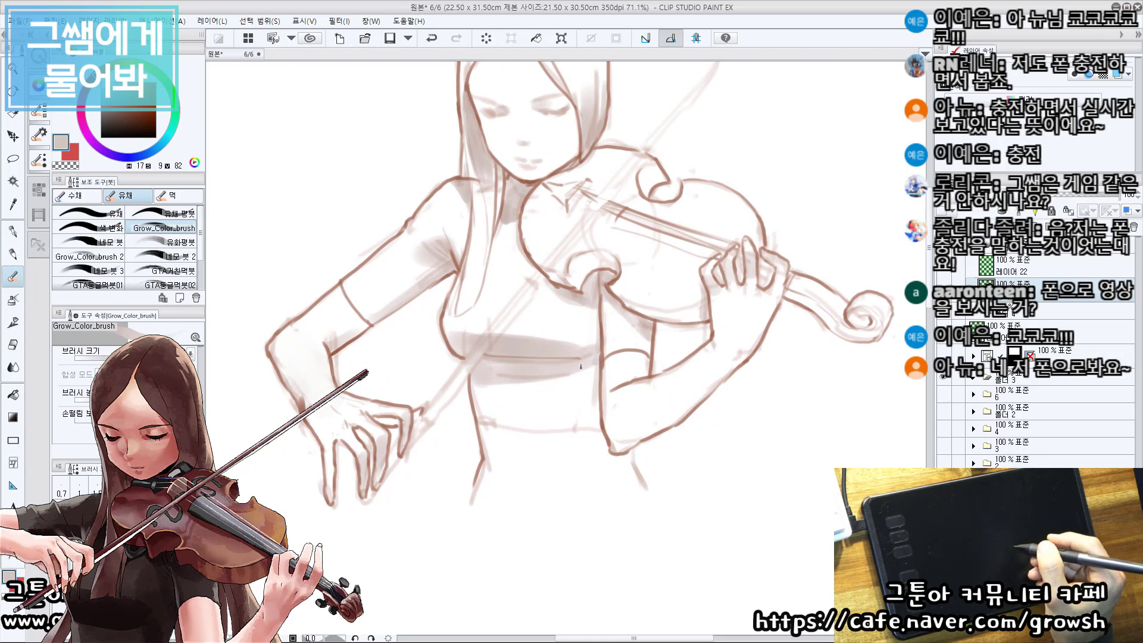
Fill the waist and hips below the top with light grey-brown shading and pick white to soften its lower edge.
{"action": "left_click_drag", "start_coordinate": [540, 442], "coordinate": [532, 430]}
{"action": "key", "text": "ctrl+z"}
{"action": "mouse_move", "coordinate": [477, 405]}
{"action": "left_mouse_down"}
{"action": "mouse_move", "coordinate": [523, 401]}
{"action": "mouse_move", "coordinate": [484, 399]}
{"action": "mouse_move", "coordinate": [530, 387]}
{"action": "mouse_move", "coordinate": [581, 415]}
{"action": "left_mouse_up"}
{"action": "mouse_move", "coordinate": [499, 399]}
{"action": "left_mouse_down"}
{"action": "mouse_move", "coordinate": [552, 418]}
{"action": "mouse_move", "coordinate": [580, 411]}
{"action": "mouse_move", "coordinate": [617, 460]}
{"action": "mouse_move", "coordinate": [584, 427]}
{"action": "mouse_move", "coordinate": [552, 436]}
{"action": "mouse_move", "coordinate": [512, 420]}
{"action": "mouse_move", "coordinate": [534, 459]}
{"action": "mouse_move", "coordinate": [605, 480]}
{"action": "mouse_move", "coordinate": [560, 469]}
{"action": "left_mouse_up"}
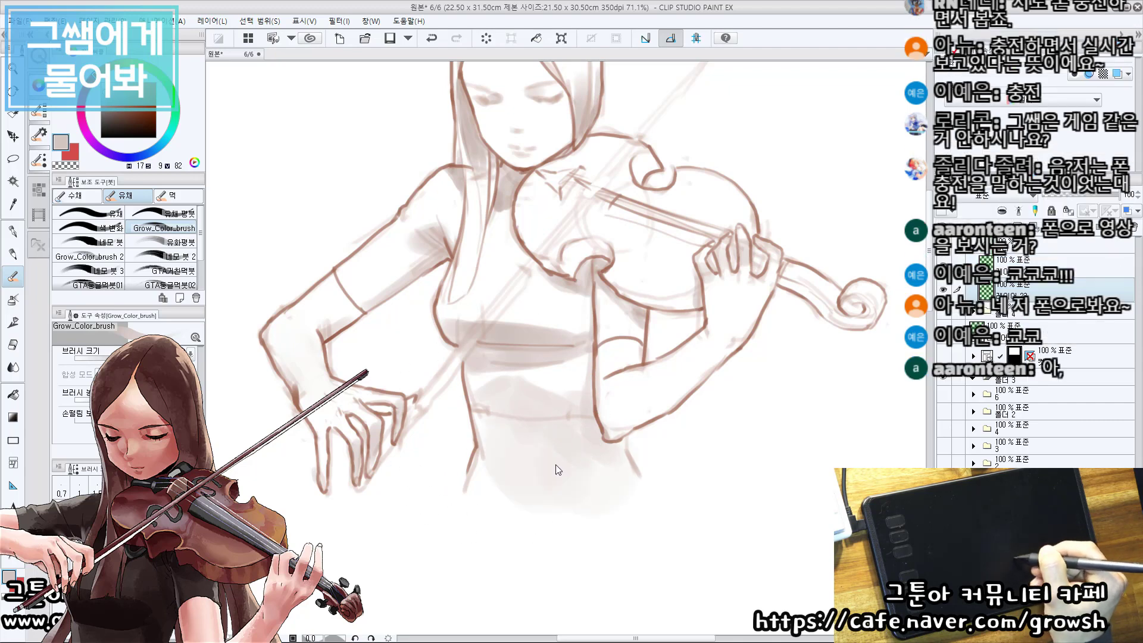
{"action": "left_click", "coordinate": [495, 501]}
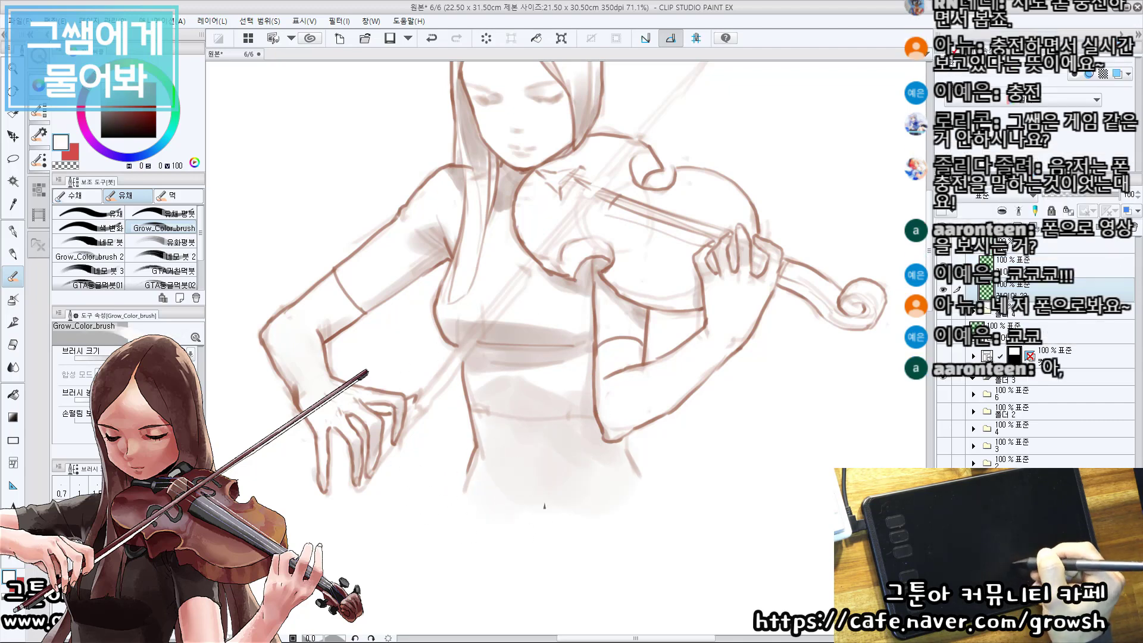
Shade the elbow of the violin-holding arm with grey-brown picked from the canvas, redoing strokes and softening them with white.
{"action": "mouse_move", "coordinate": [542, 407]}
{"action": "left_mouse_down"}
{"action": "mouse_move", "coordinate": [551, 441]}
{"action": "mouse_move", "coordinate": [568, 431]}
{"action": "left_mouse_up"}
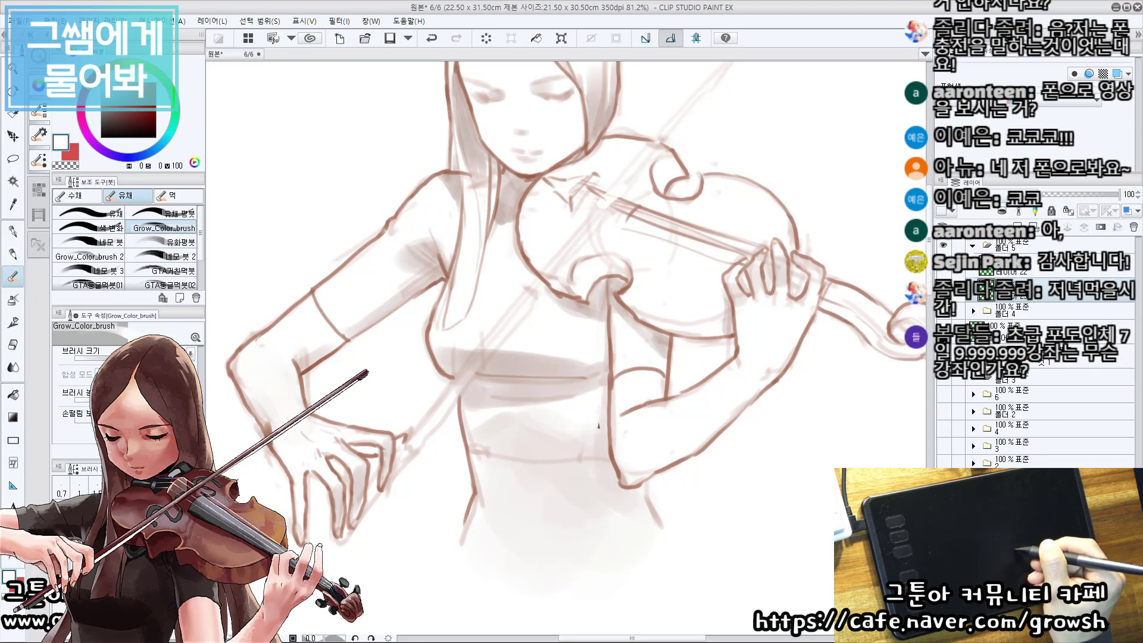
{"action": "mouse_move", "coordinate": [642, 393]}
{"action": "left_mouse_down"}
{"action": "mouse_move", "coordinate": [625, 470]}
{"action": "mouse_move", "coordinate": [554, 424]}
{"action": "mouse_move", "coordinate": [536, 442]}
{"action": "left_mouse_up"}
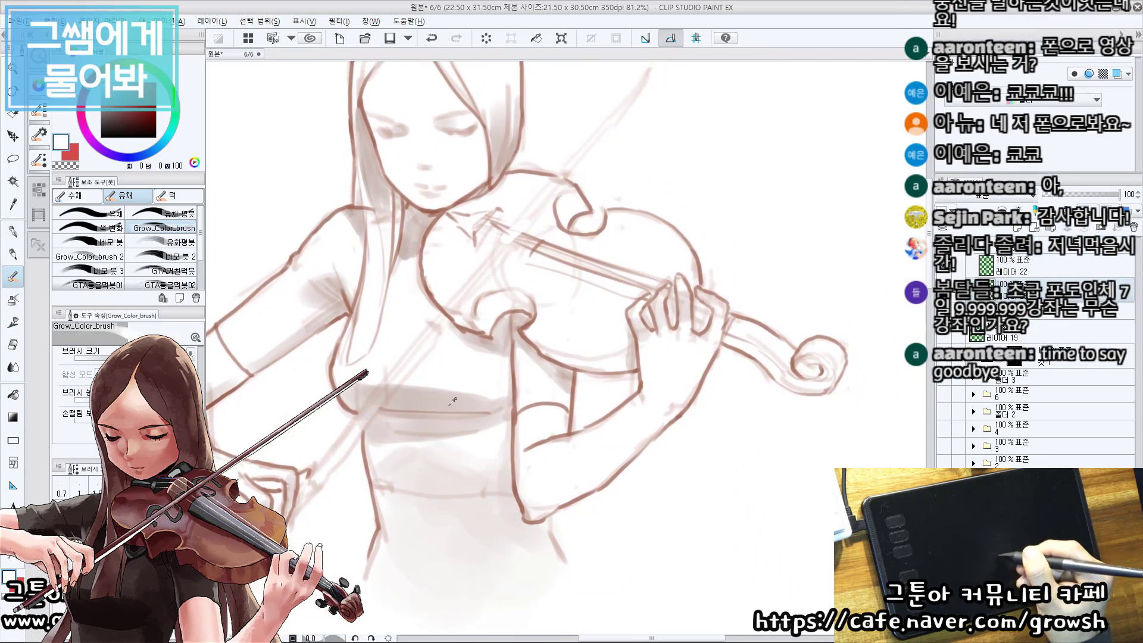
{"action": "left_click", "coordinate": [549, 488], "text": "alt"}
{"action": "left_click_drag", "start_coordinate": [529, 520], "coordinate": [559, 494]}
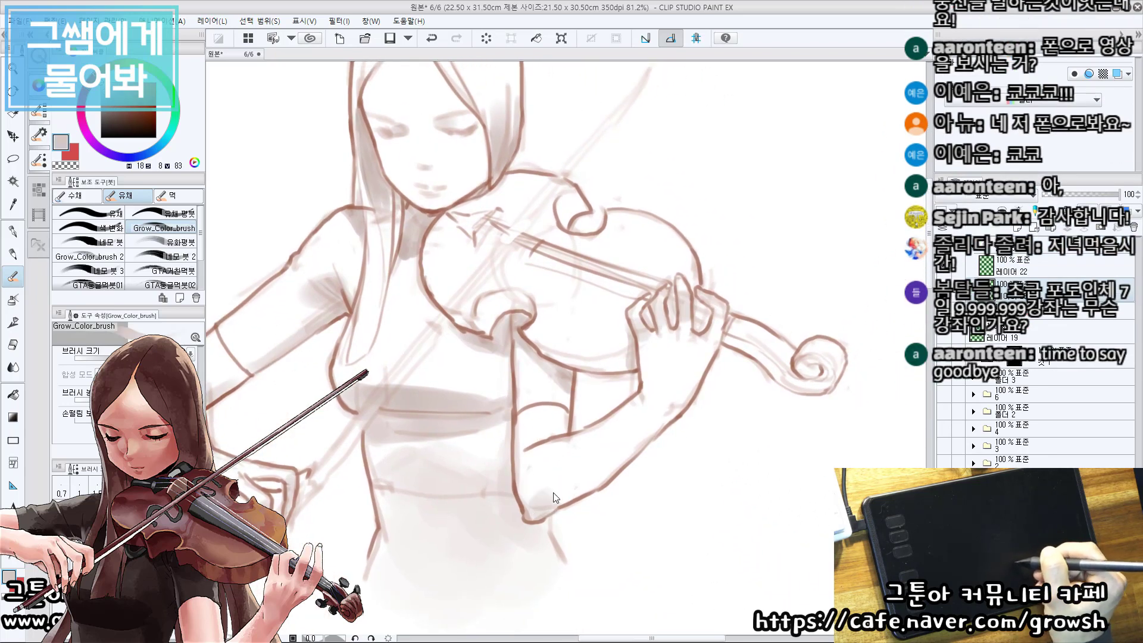
{"action": "key", "text": "ctrl+z"}
{"action": "left_click", "coordinate": [553, 468], "text": "alt"}
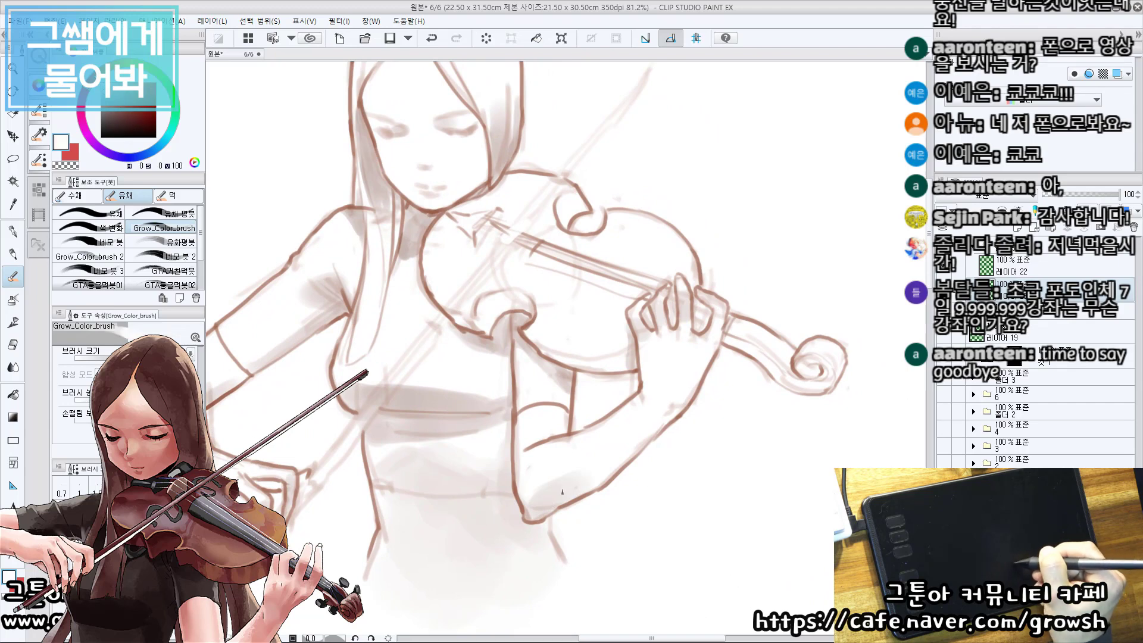
{"action": "key", "text": "ctrl+z"}
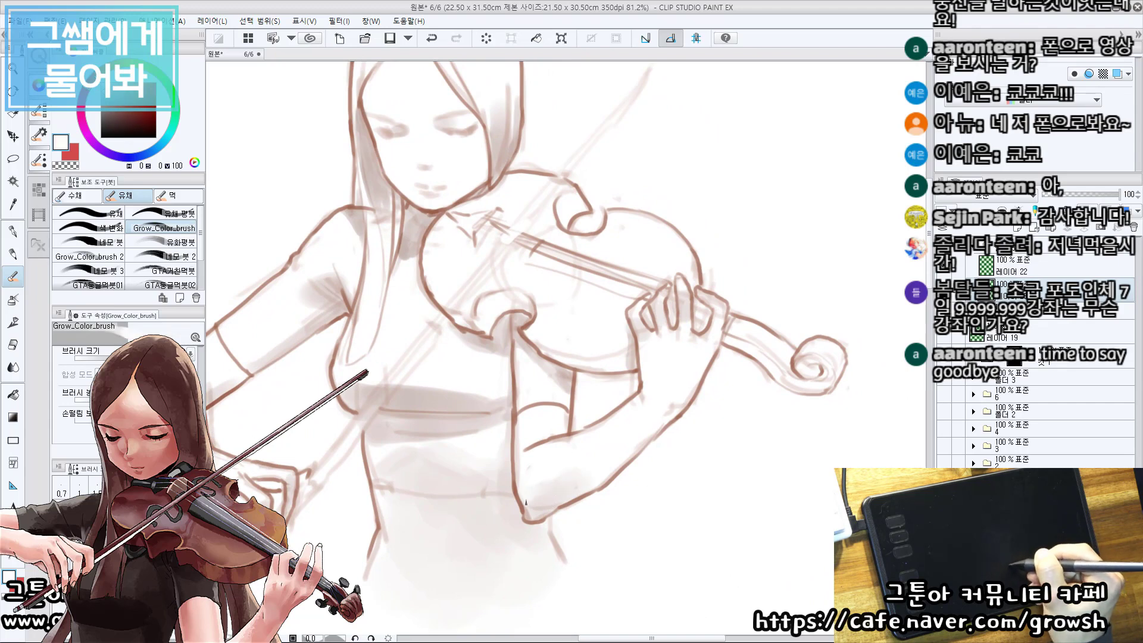
{"action": "key", "text": "ctrl+z"}
{"action": "left_click_drag", "start_coordinate": [523, 518], "coordinate": [604, 457]}
Refine the violin-holding forearm with white and add light grey-brown shading along its outer edge.
{"action": "mouse_move", "coordinate": [763, 363]}
{"action": "left_mouse_down"}
{"action": "mouse_move", "coordinate": [597, 510]}
{"action": "mouse_move", "coordinate": [449, 354]}
{"action": "mouse_move", "coordinate": [487, 377]}
{"action": "left_mouse_up"}
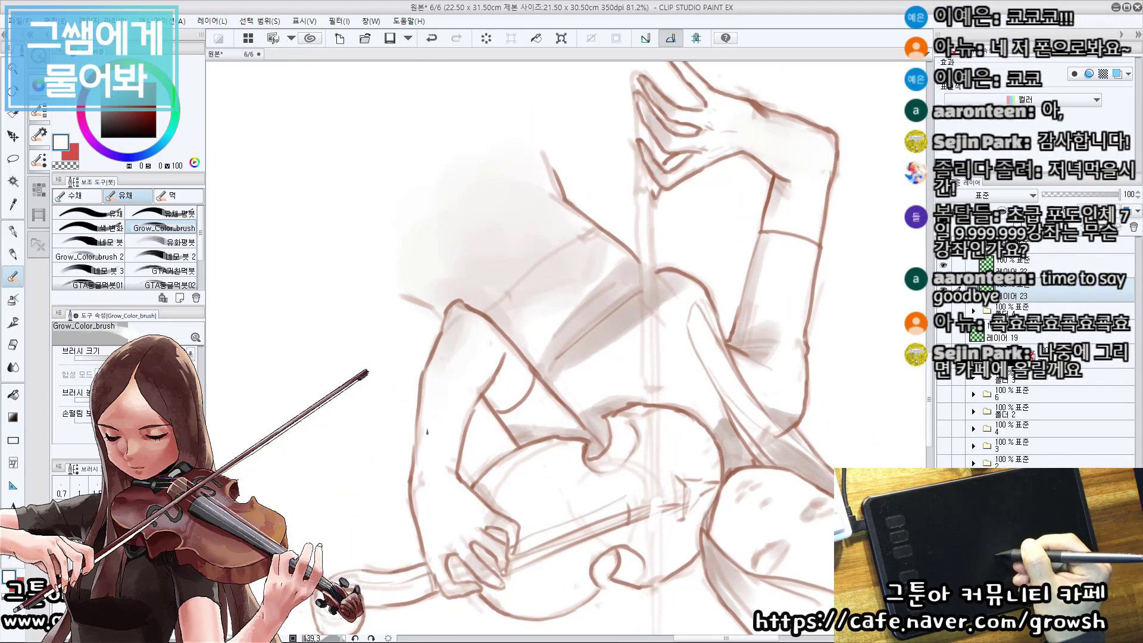
{"action": "double_click", "coordinate": [441, 432]}
{"action": "left_click_drag", "start_coordinate": [694, 320], "coordinate": [666, 360]}
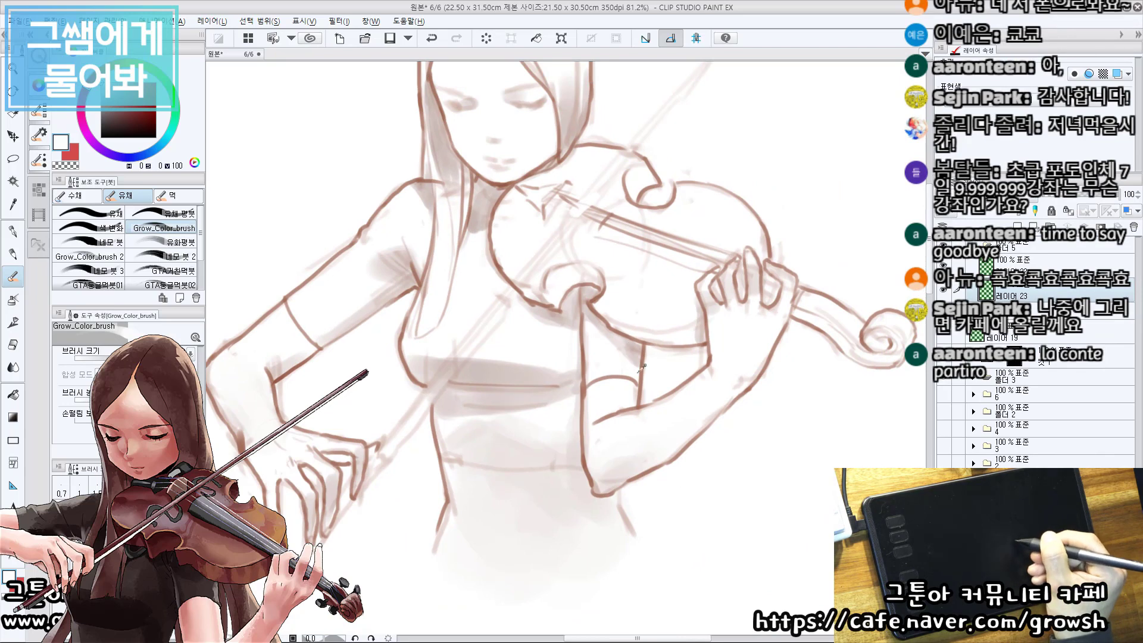
{"action": "left_click", "coordinate": [528, 371], "text": "alt"}
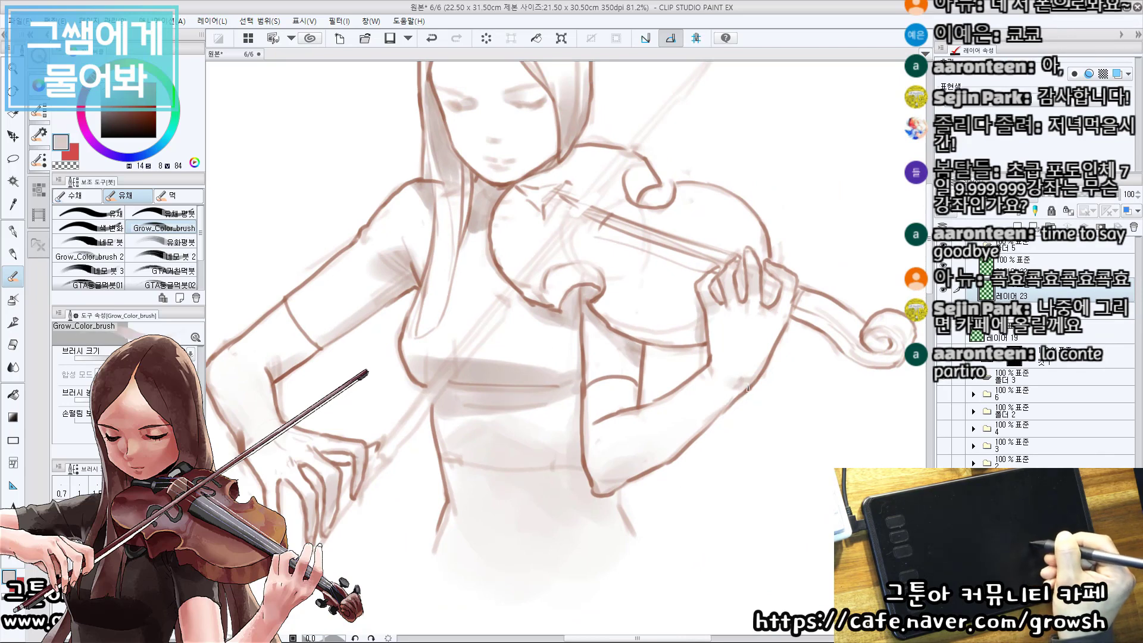
{"action": "mouse_move", "coordinate": [725, 400]}
{"action": "left_mouse_down"}
{"action": "mouse_move", "coordinate": [705, 417]}
{"action": "mouse_move", "coordinate": [724, 399]}
{"action": "left_mouse_up"}
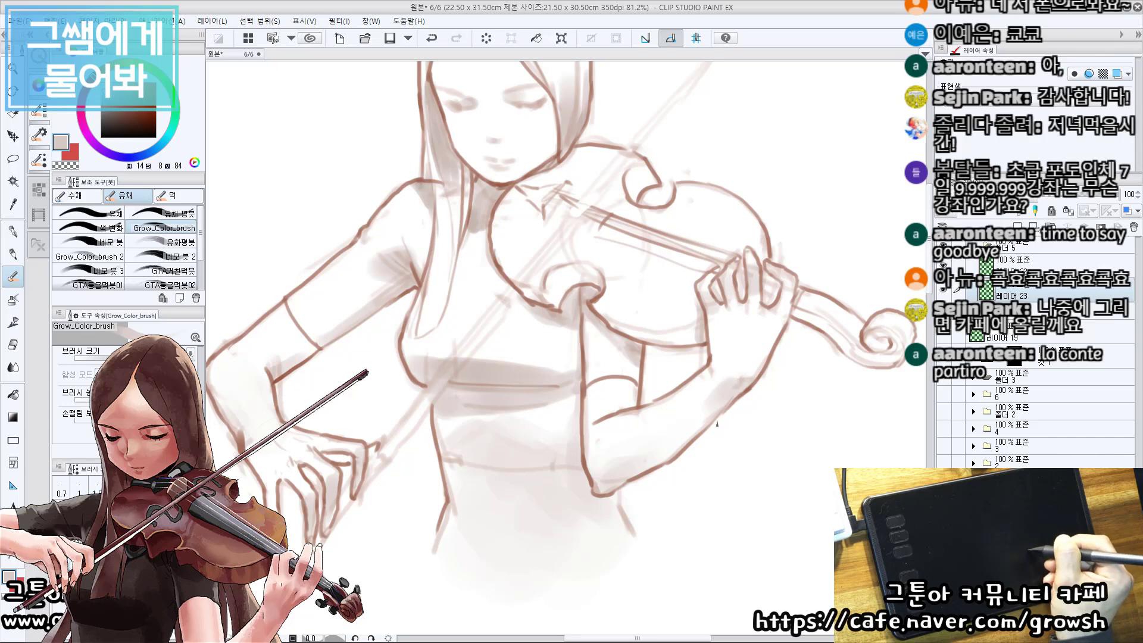
Soften the shading of the violin-holding forearm with white.
{"action": "mouse_move", "coordinate": [835, 295]}
{"action": "left_mouse_down"}
{"action": "mouse_move", "coordinate": [451, 337]}
{"action": "mouse_move", "coordinate": [464, 353]}
{"action": "left_mouse_up"}
{"action": "left_click", "coordinate": [466, 416], "text": "alt"}
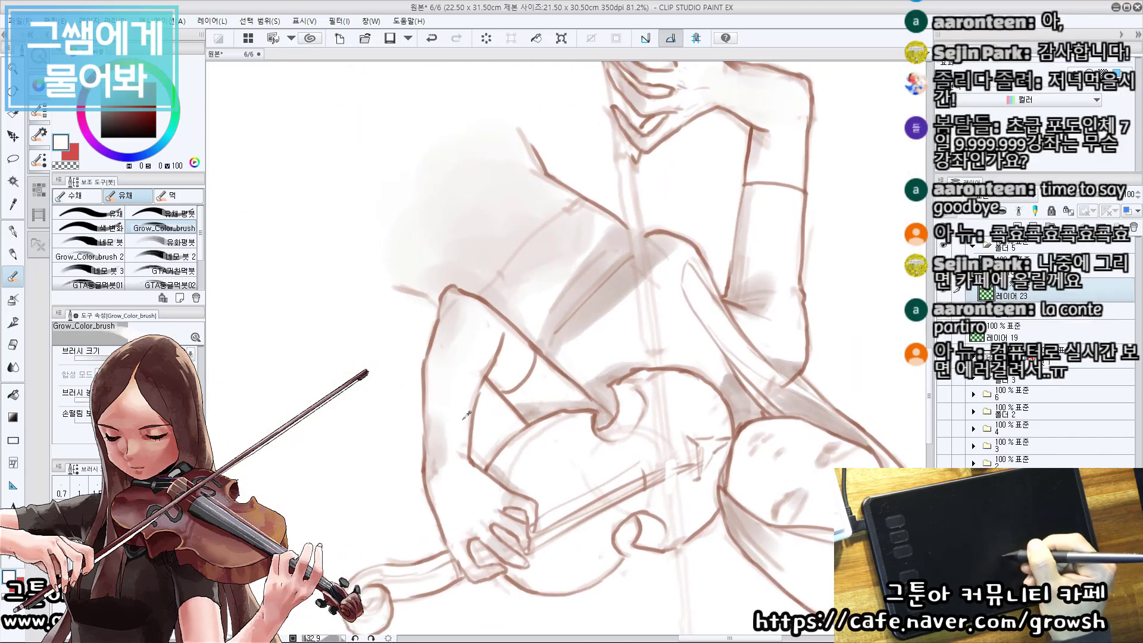
{"action": "mouse_move", "coordinate": [448, 441]}
{"action": "left_mouse_down"}
{"action": "mouse_move", "coordinate": [444, 464]}
{"action": "mouse_move", "coordinate": [493, 444]}
{"action": "left_mouse_up"}
{"action": "double_click", "coordinate": [487, 456]}
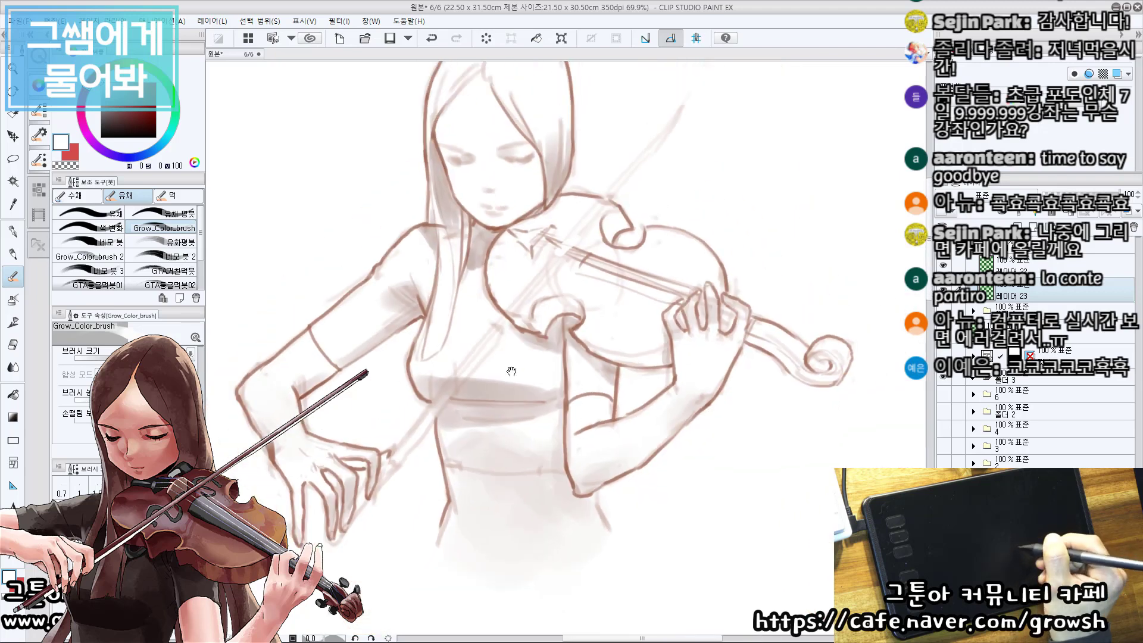
{"action": "left_click_drag", "start_coordinate": [530, 254], "coordinate": [507, 313]}
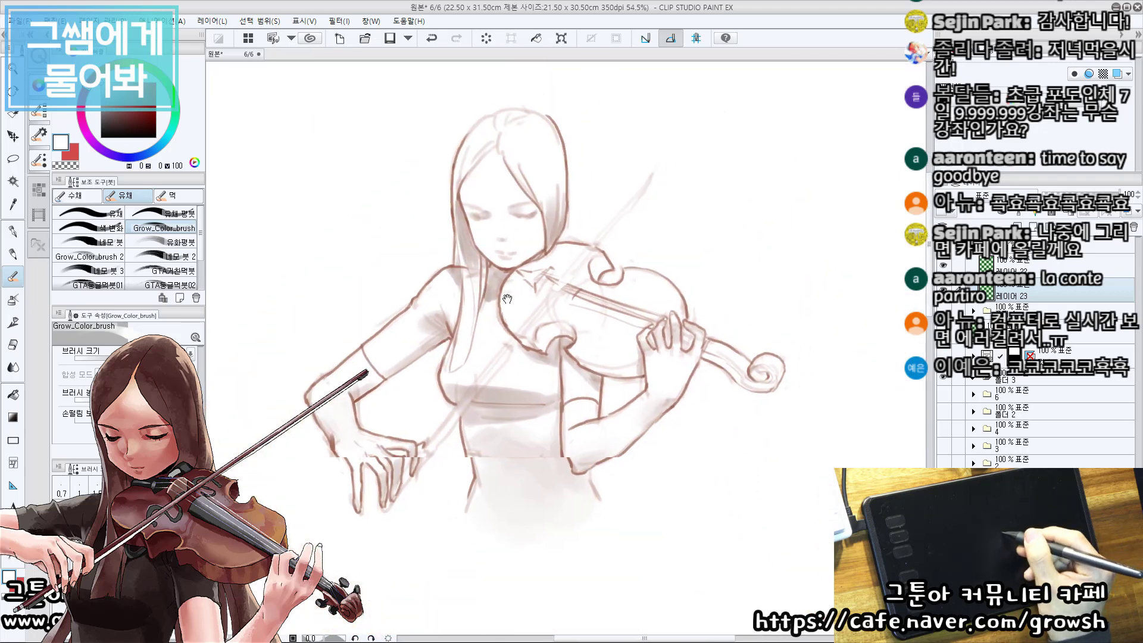
Pick a grey-brown from the canvas and shade the violin's curved side cutouts and the lower edge of its body.
{"action": "left_click_drag", "start_coordinate": [667, 357], "coordinate": [694, 351]}
{"action": "left_click_drag", "start_coordinate": [667, 482], "coordinate": [719, 375]}
{"action": "left_click_drag", "start_coordinate": [654, 303], "coordinate": [619, 387]}
{"action": "left_click_drag", "start_coordinate": [619, 387], "coordinate": [623, 407]}
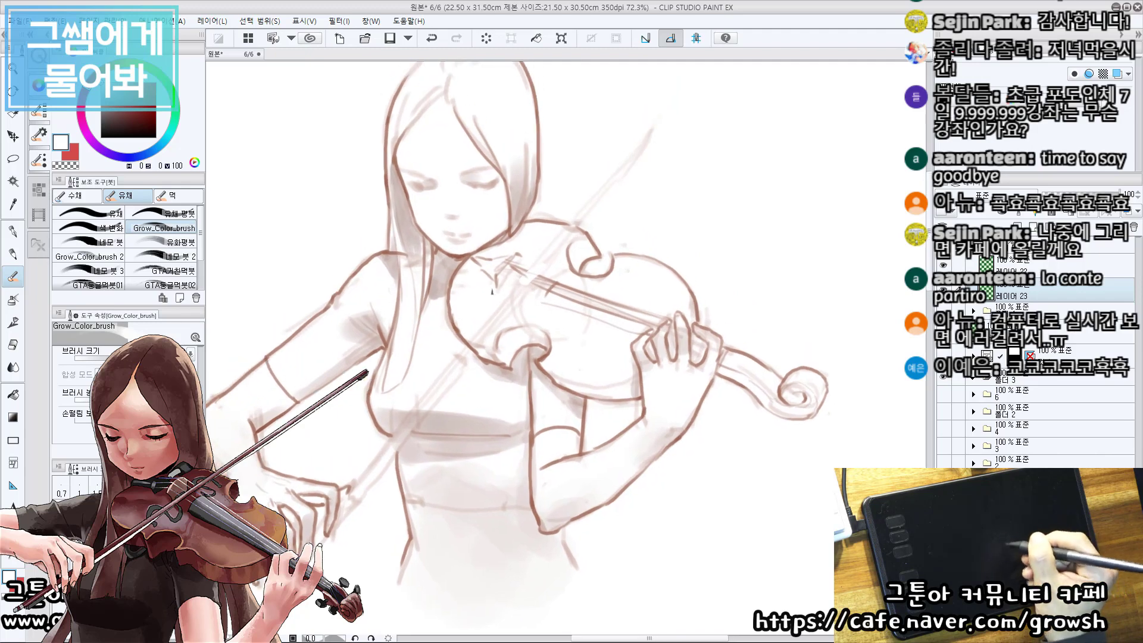
{"action": "left_click", "coordinate": [445, 278], "text": "alt"}
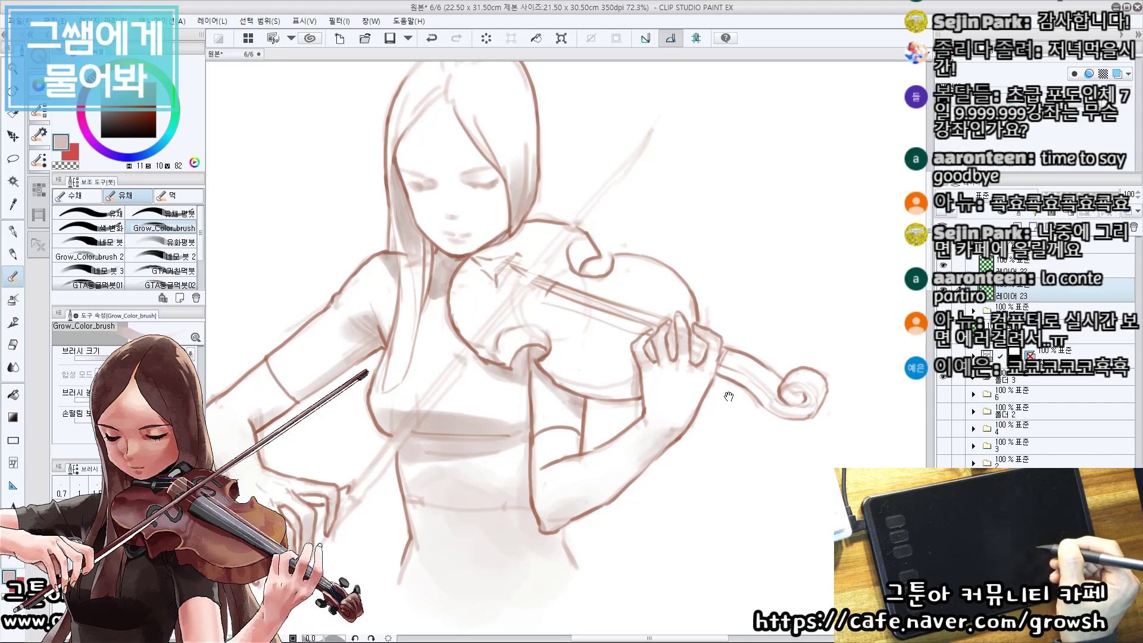
{"action": "left_click_drag", "start_coordinate": [627, 376], "coordinate": [662, 415]}
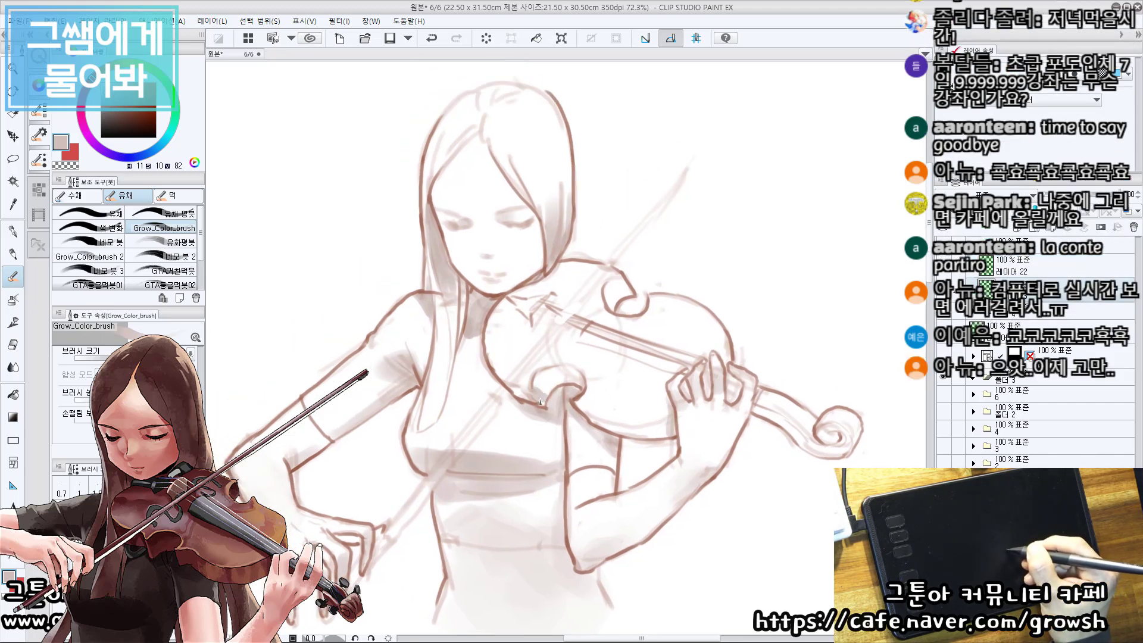
{"action": "mouse_move", "coordinate": [552, 391]}
{"action": "left_mouse_down"}
{"action": "mouse_move", "coordinate": [539, 381]}
{"action": "mouse_move", "coordinate": [559, 379]}
{"action": "mouse_move", "coordinate": [536, 384]}
{"action": "mouse_move", "coordinate": [577, 377]}
{"action": "left_mouse_up"}
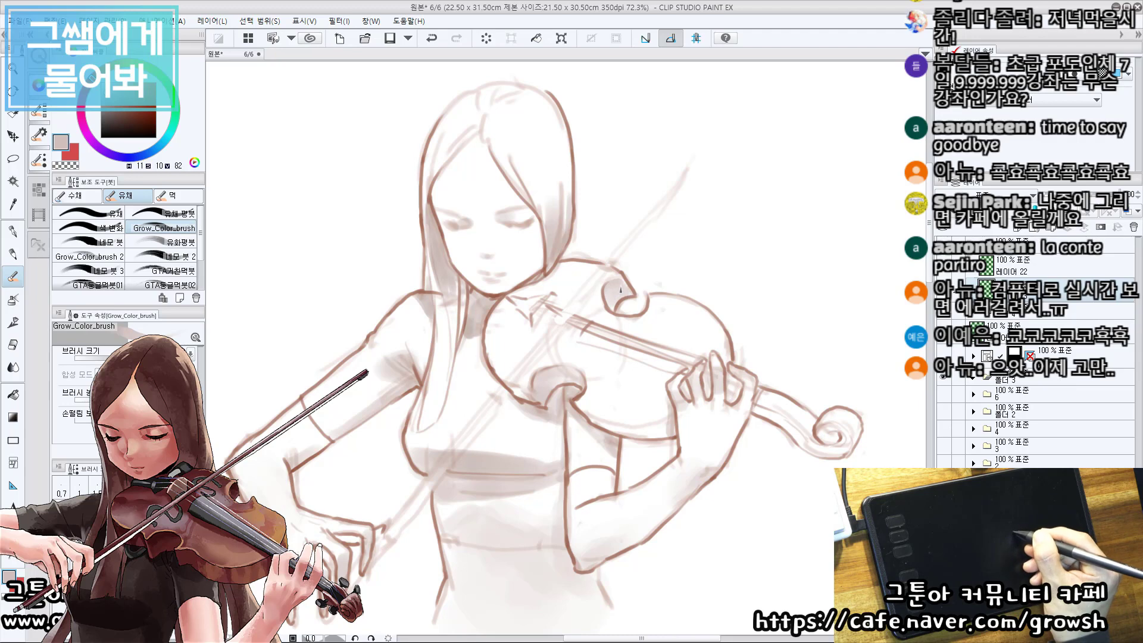
{"action": "mouse_move", "coordinate": [586, 418]}
{"action": "left_mouse_down"}
{"action": "mouse_move", "coordinate": [617, 435]}
{"action": "mouse_move", "coordinate": [671, 424]}
{"action": "left_mouse_up"}
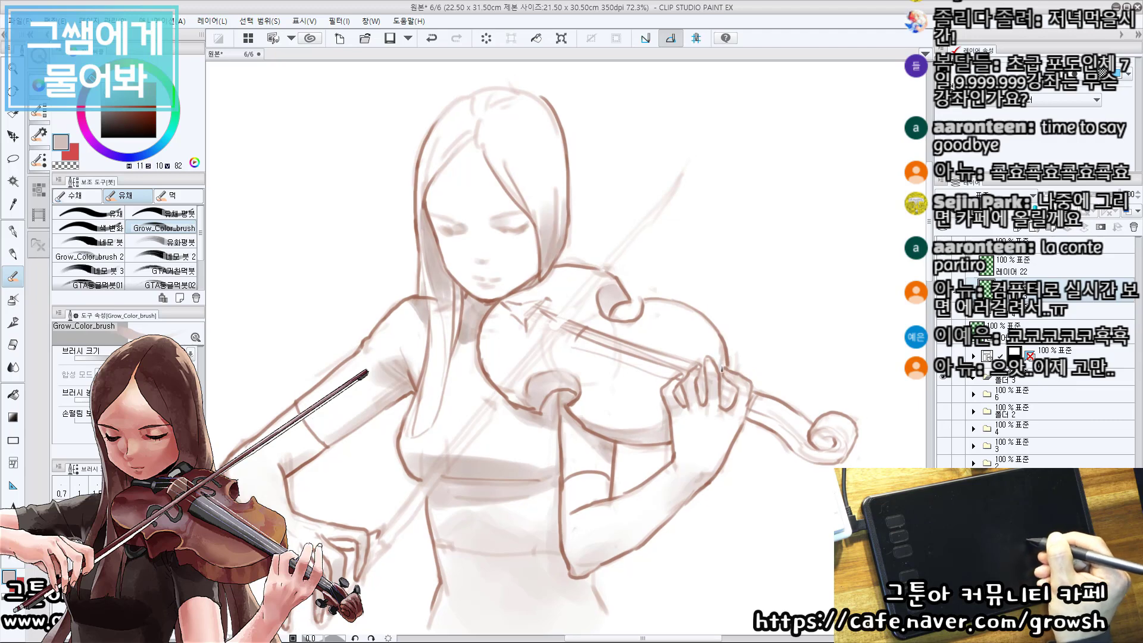
Touch up the soft shading on the face beside the hair, undoing a stray stroke.
{"action": "left_click_drag", "start_coordinate": [470, 452], "coordinate": [506, 495]}
{"action": "mouse_move", "coordinate": [502, 303]}
{"action": "left_mouse_down"}
{"action": "mouse_move", "coordinate": [509, 411]}
{"action": "mouse_move", "coordinate": [529, 456]}
{"action": "left_mouse_up"}
{"action": "mouse_move", "coordinate": [589, 408]}
{"action": "left_mouse_down"}
{"action": "mouse_move", "coordinate": [559, 447]}
{"action": "mouse_move", "coordinate": [538, 450]}
{"action": "left_mouse_up"}
{"action": "key", "text": "ctrl+z"}
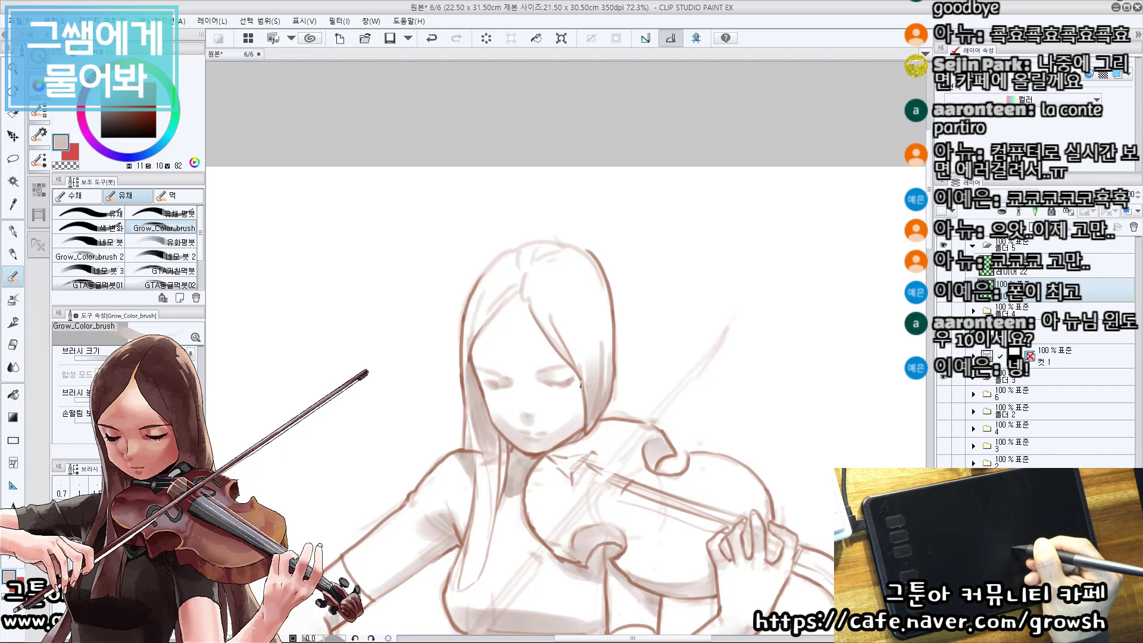
{"action": "left_click_drag", "start_coordinate": [581, 385], "coordinate": [578, 407]}
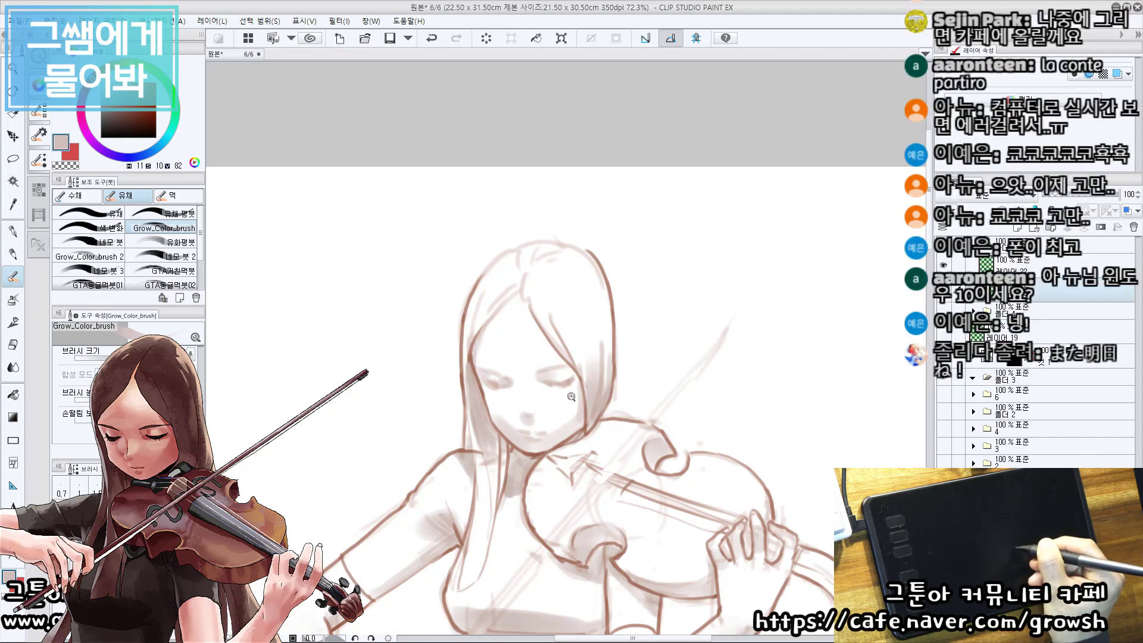
Hide the palettes to show the whole drawing and save the file.
{"action": "scroll", "coordinate": [492, 382], "scroll_direction": "down", "scroll_amount": 4}
{"action": "left_click_drag", "start_coordinate": [563, 553], "coordinate": [588, 459]}
{"action": "scroll", "coordinate": [545, 426], "scroll_direction": "up", "scroll_amount": 4}
{"action": "key", "text": "Tab"}
{"action": "left_click_drag", "start_coordinate": [677, 477], "coordinate": [580, 467]}
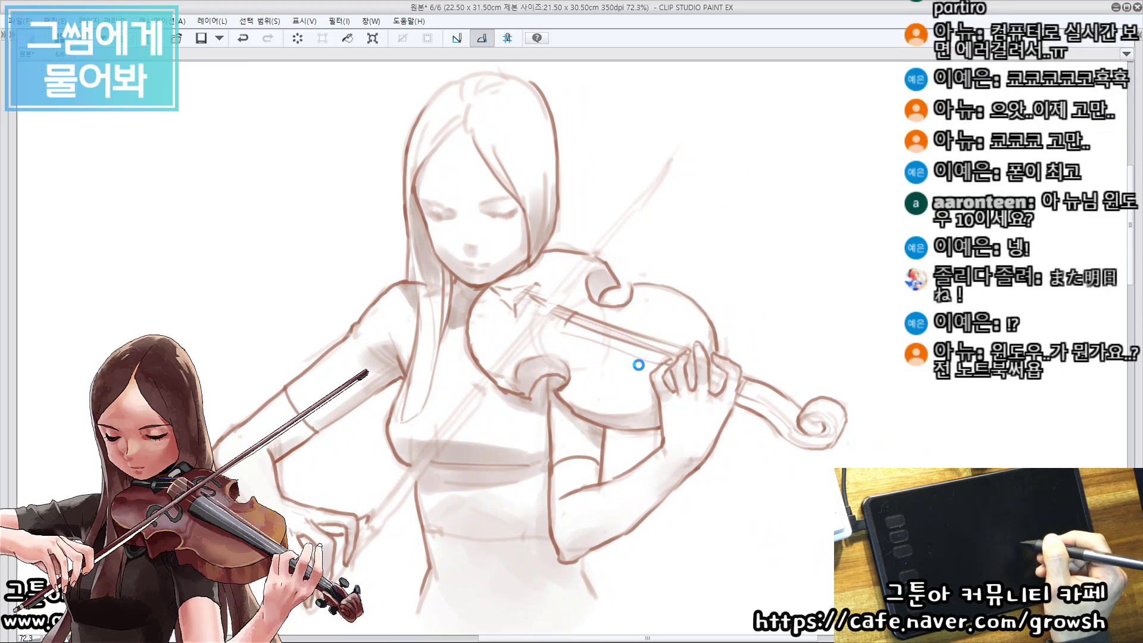
{"action": "key", "text": "ctrl+s"}
{"action": "left_click_drag", "start_coordinate": [638, 388], "coordinate": [574, 391]}
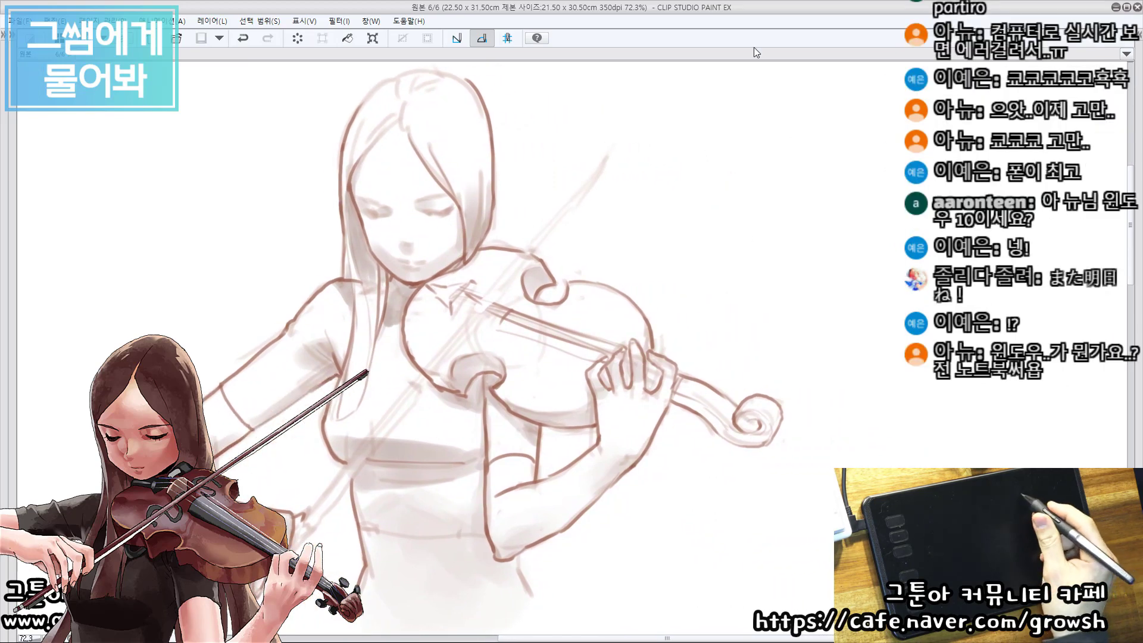
{"action": "mouse_move", "coordinate": [369, 207]}
{"action": "left_mouse_down"}
{"action": "mouse_move", "coordinate": [773, 111]}
{"action": "mouse_move", "coordinate": [794, 125]}
{"action": "mouse_move", "coordinate": [775, 127]}
{"action": "mouse_move", "coordinate": [836, 126]}
{"action": "left_mouse_up"}
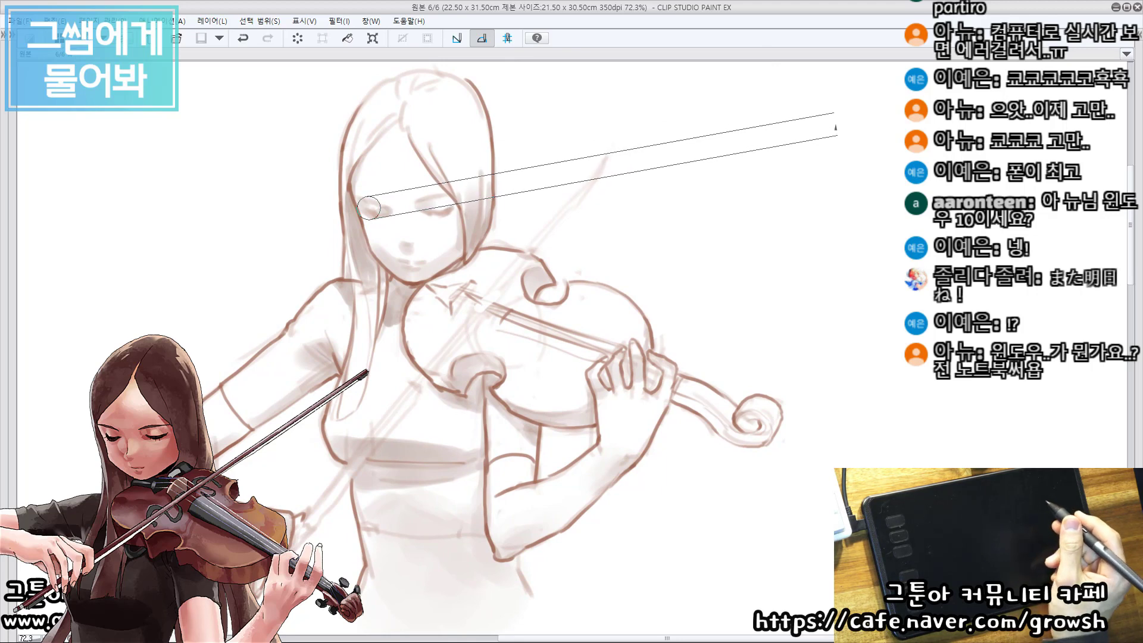